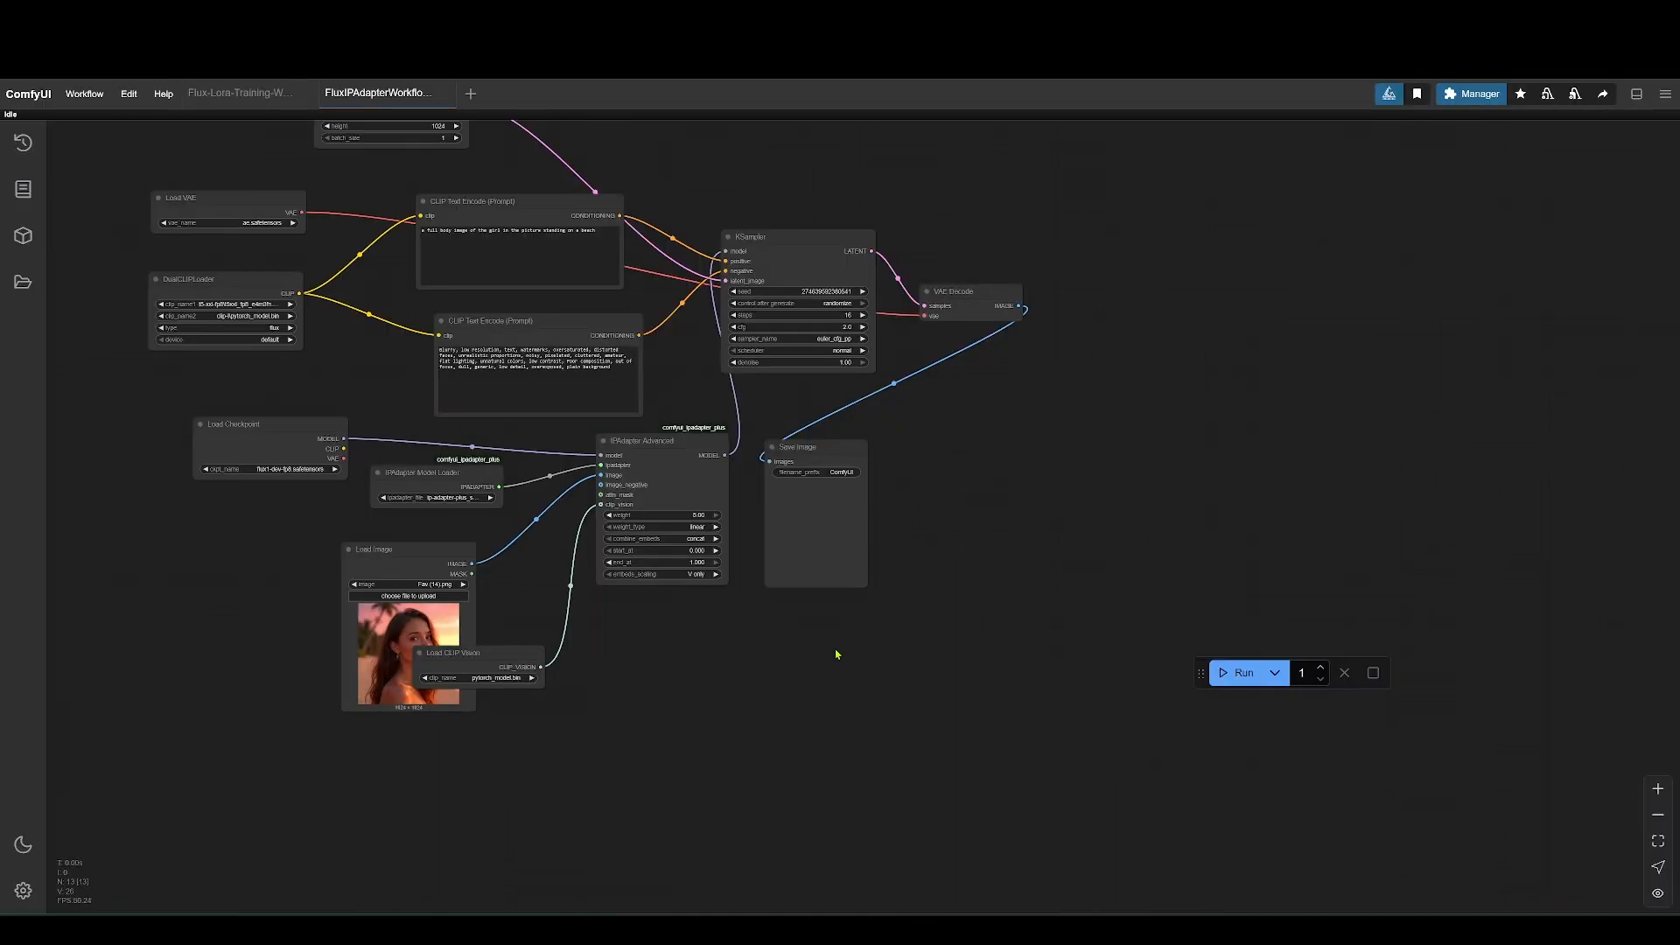
Move the Load CLIP Vision node below the Load Image node and load the tentacled creature picture into Load Image
{"action": "left_click_drag", "start_coordinate": [452, 657], "coordinate": [413, 790]}
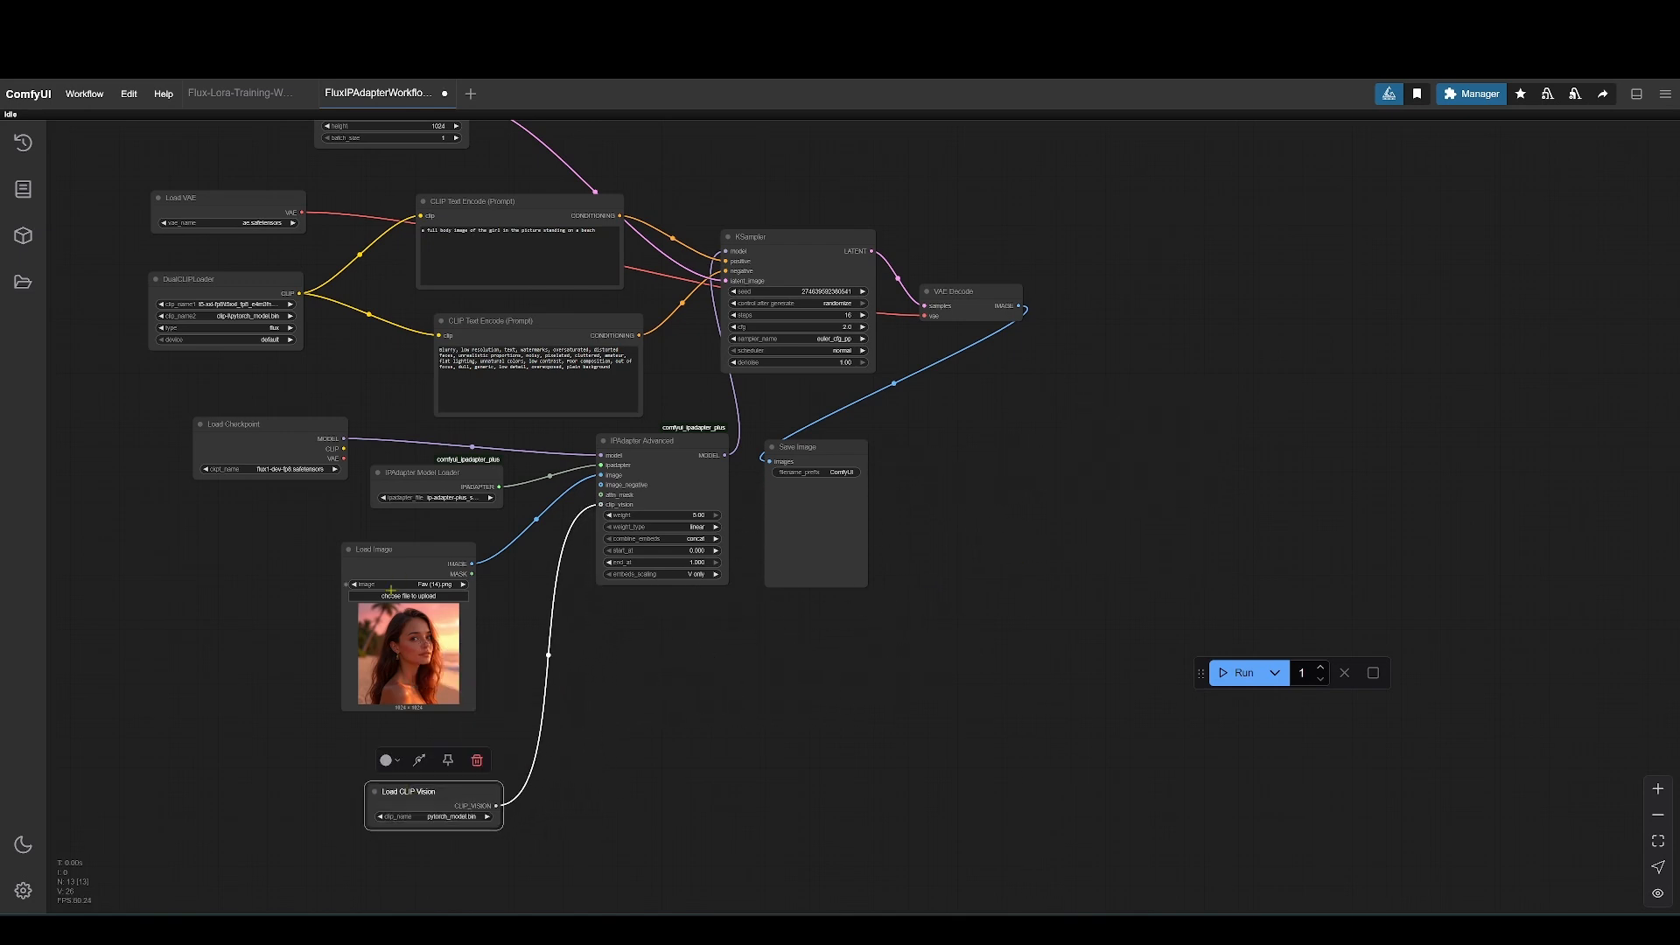
{"action": "left_click", "coordinate": [393, 596]}
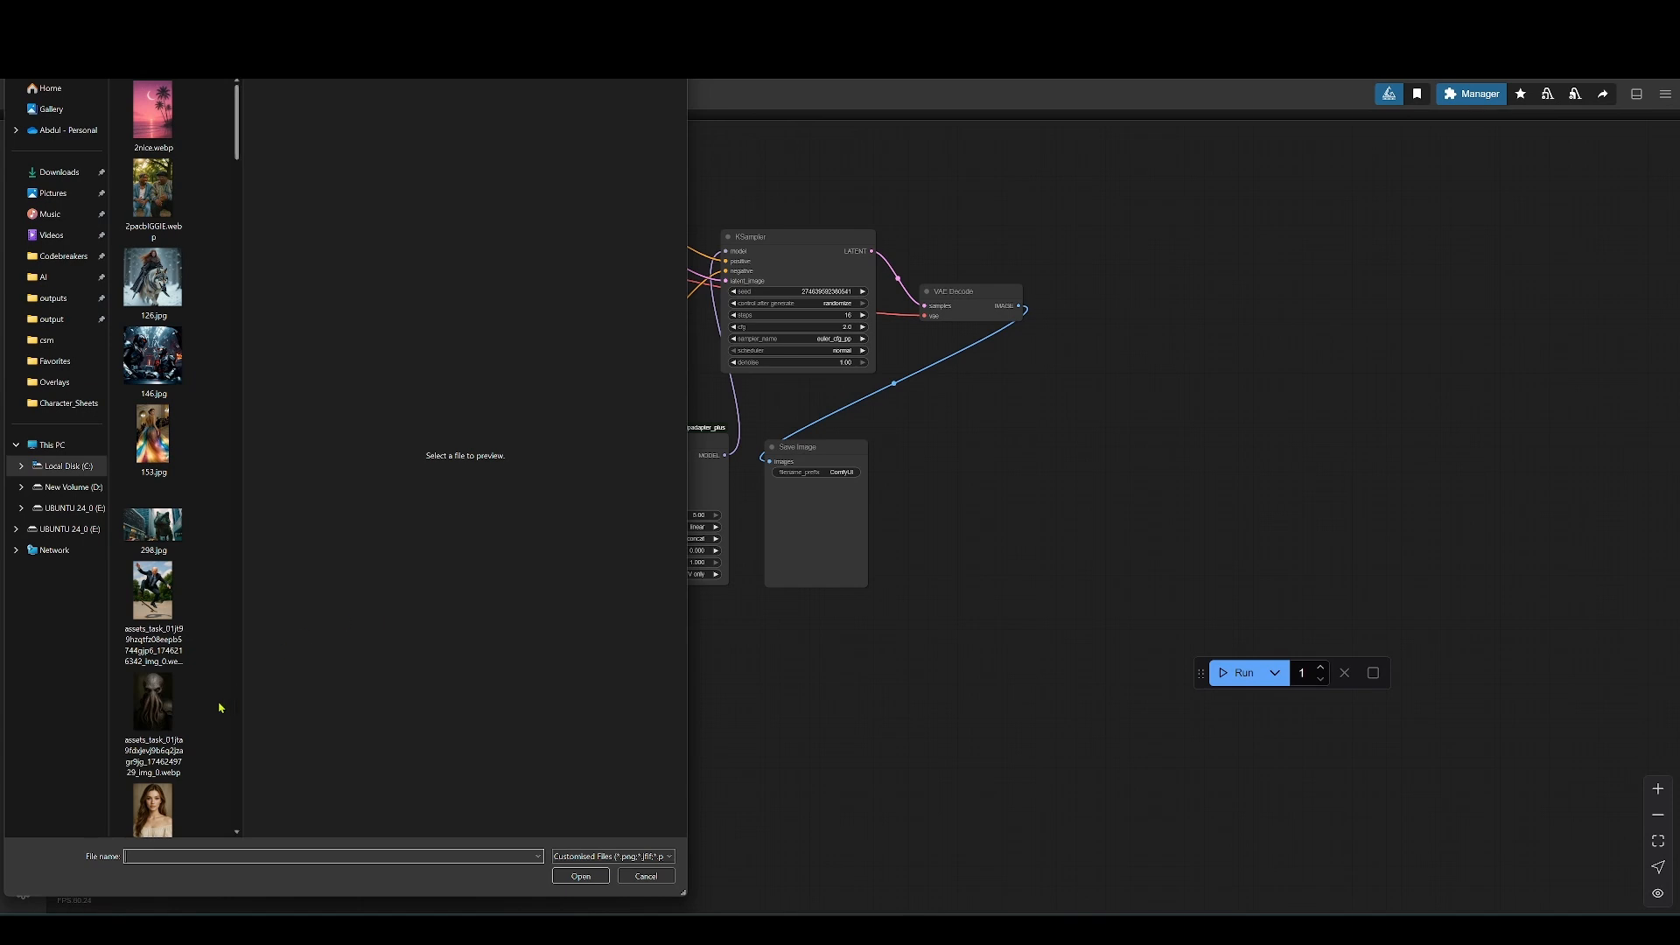
{"action": "left_click", "coordinate": [171, 719]}
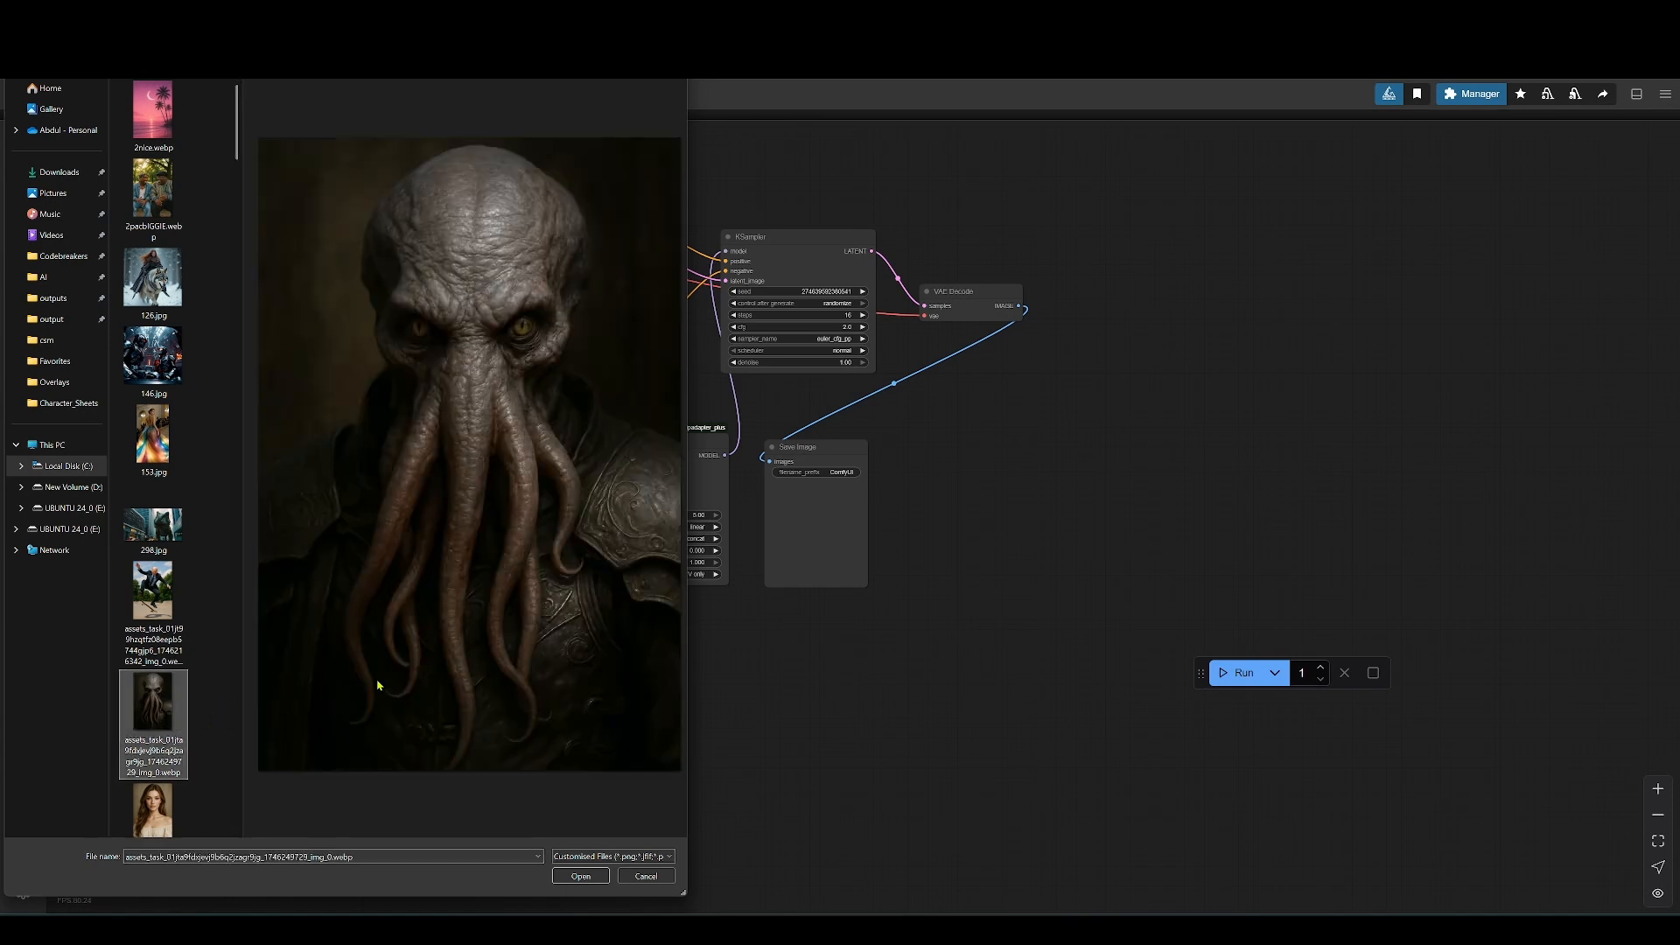
{"action": "left_click", "coordinate": [580, 877]}
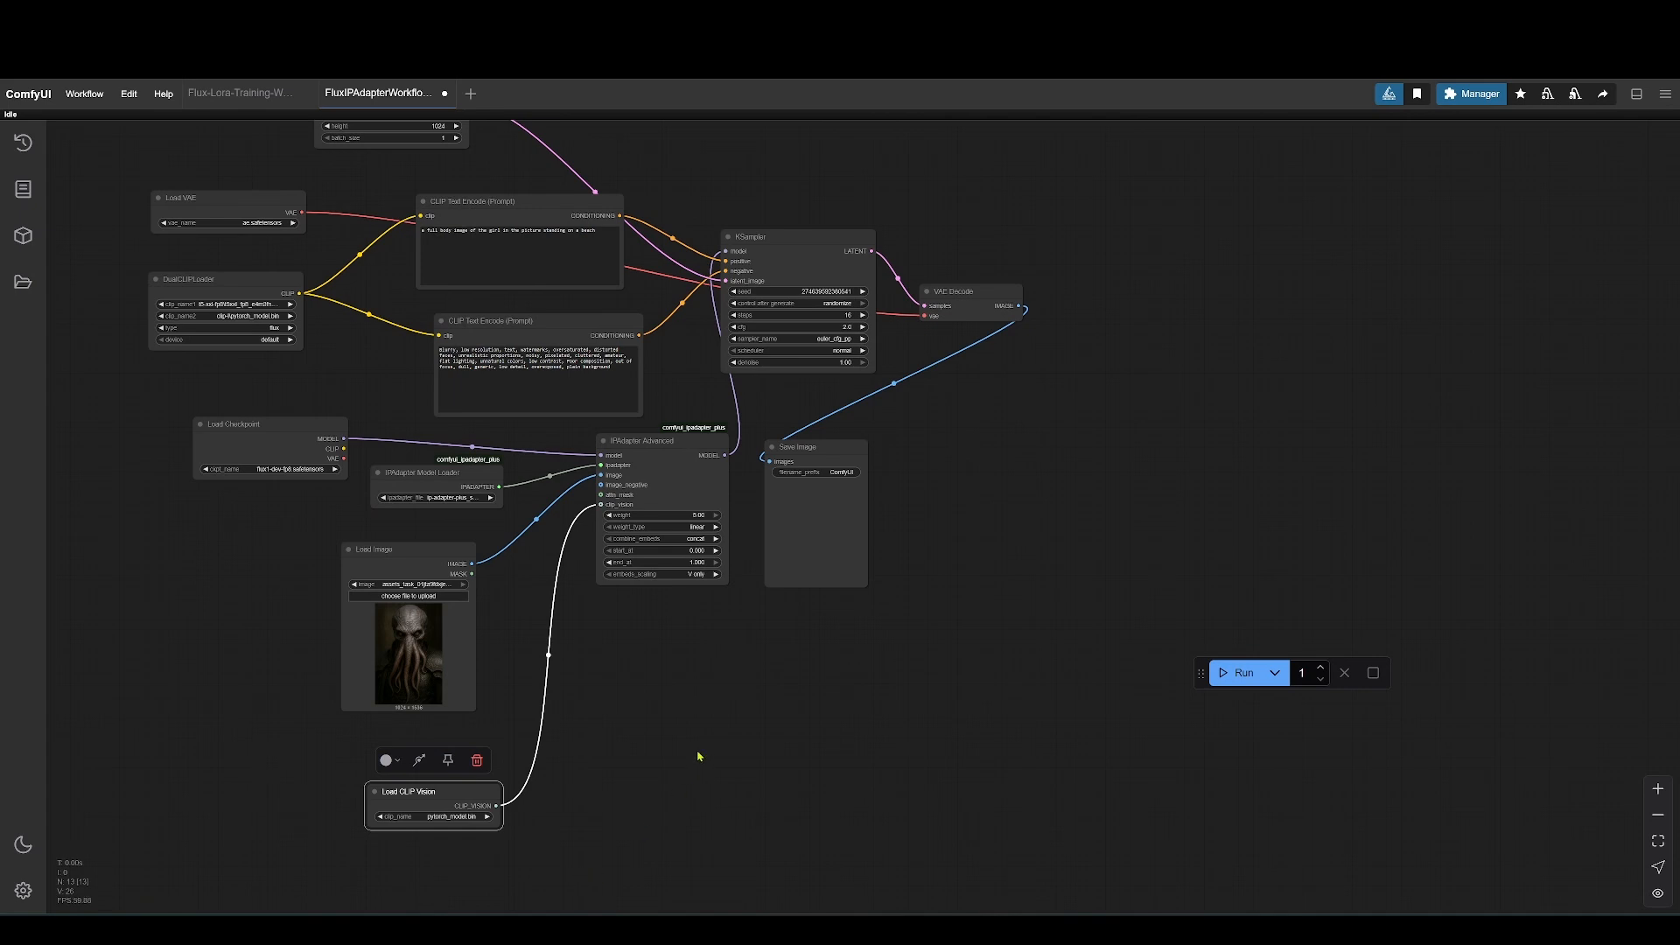
{"action": "left_click", "coordinate": [699, 756]}
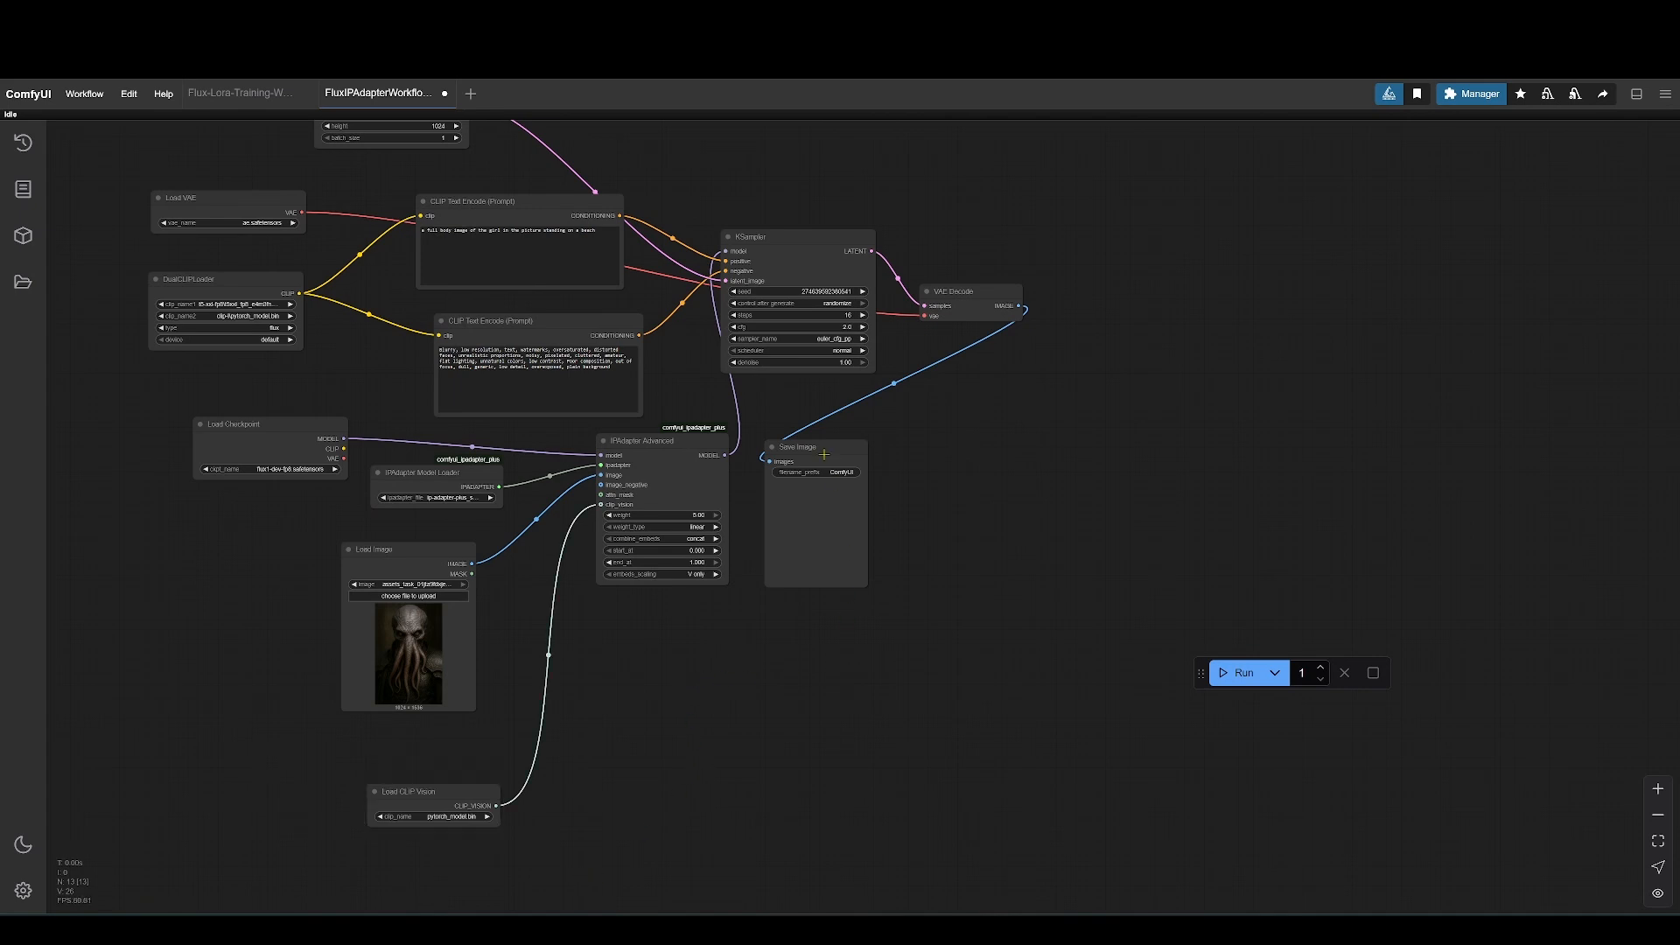
Spread out the nodes, placing Save Image below VAE Decode and separating IPAdapter Advanced, Load Image and IPAdapter Model Loader
{"action": "left_click_drag", "start_coordinate": [828, 447], "coordinate": [1028, 459]}
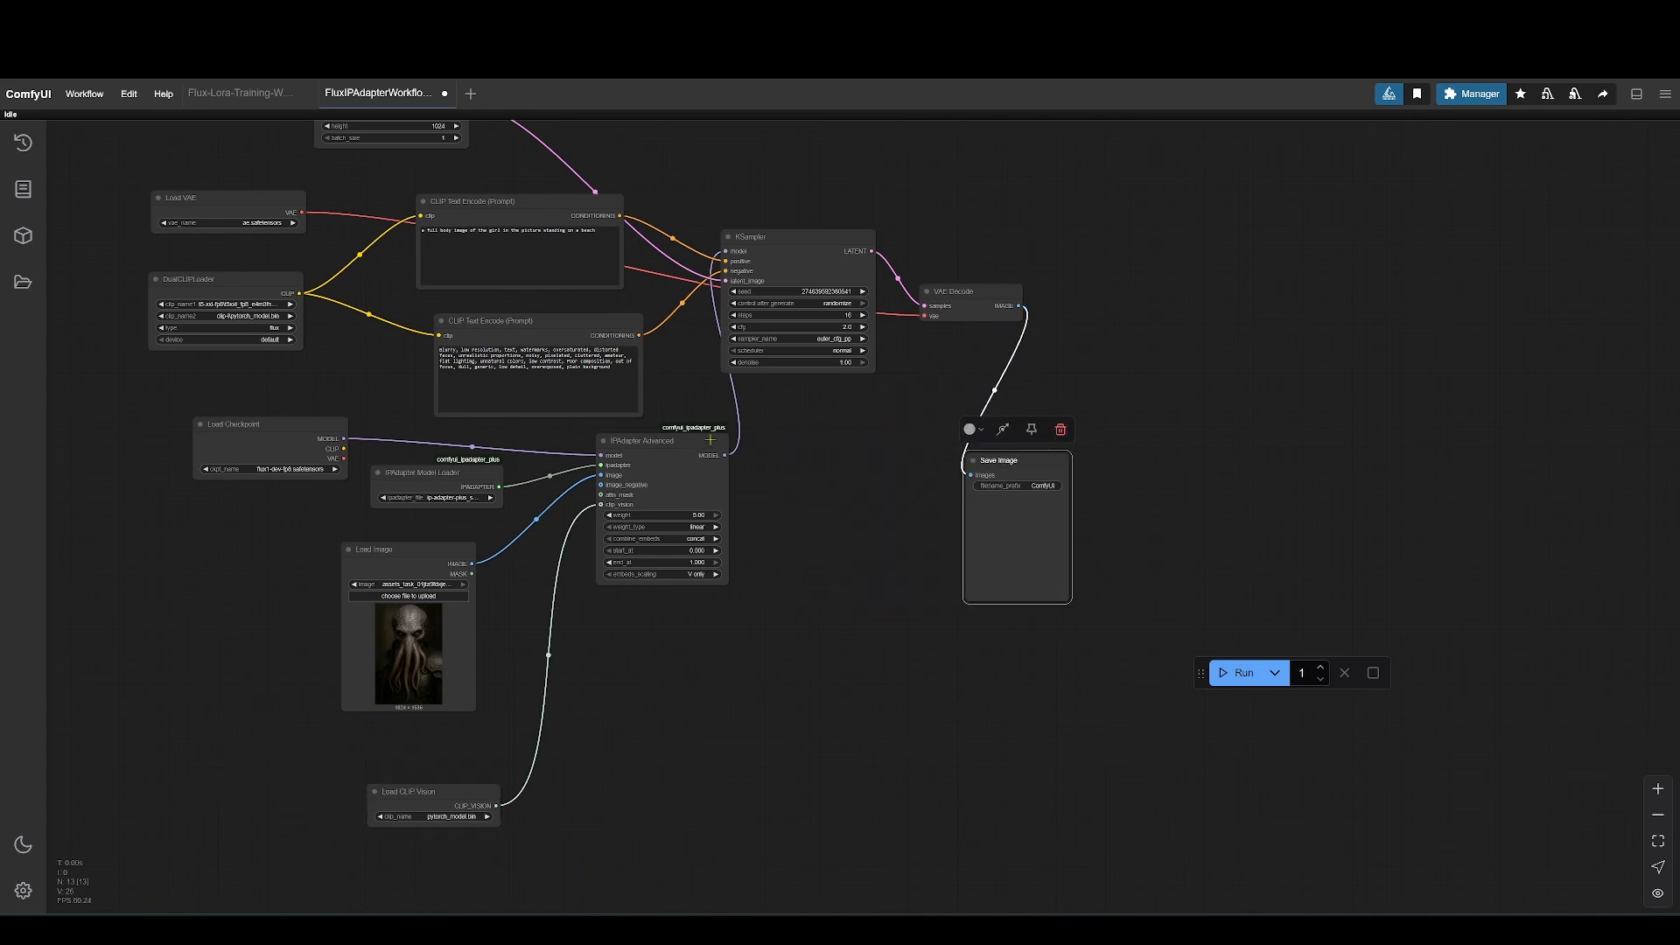
{"action": "left_click_drag", "start_coordinate": [715, 453], "coordinate": [793, 520]}
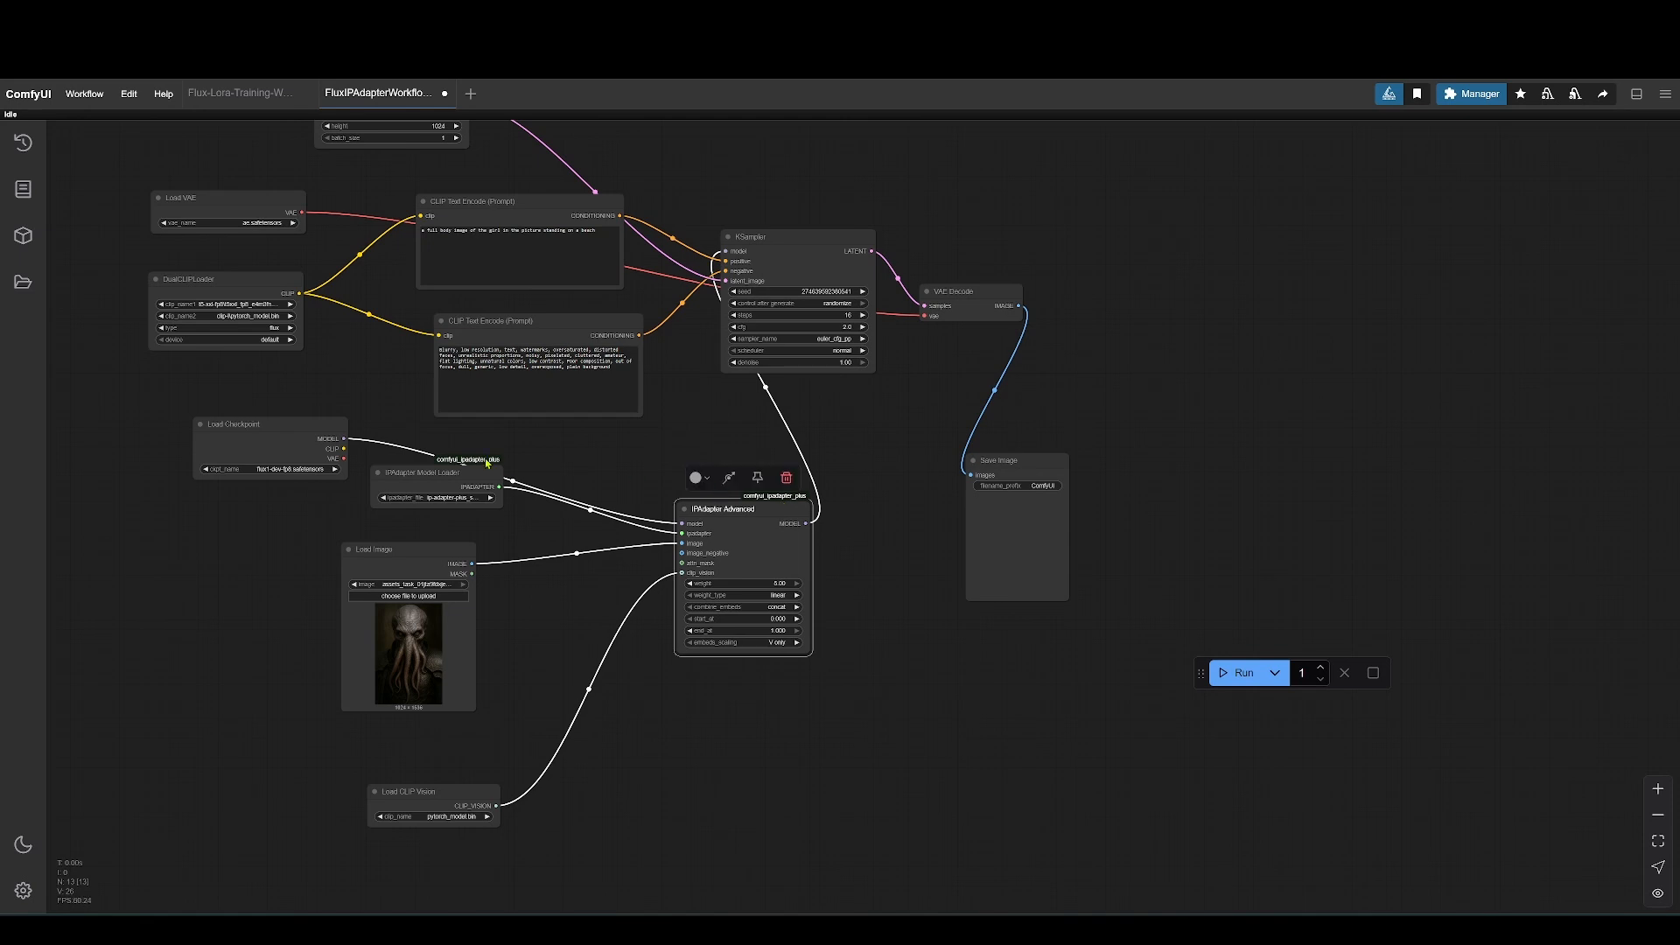
{"action": "left_click_drag", "start_coordinate": [402, 546], "coordinate": [332, 579]}
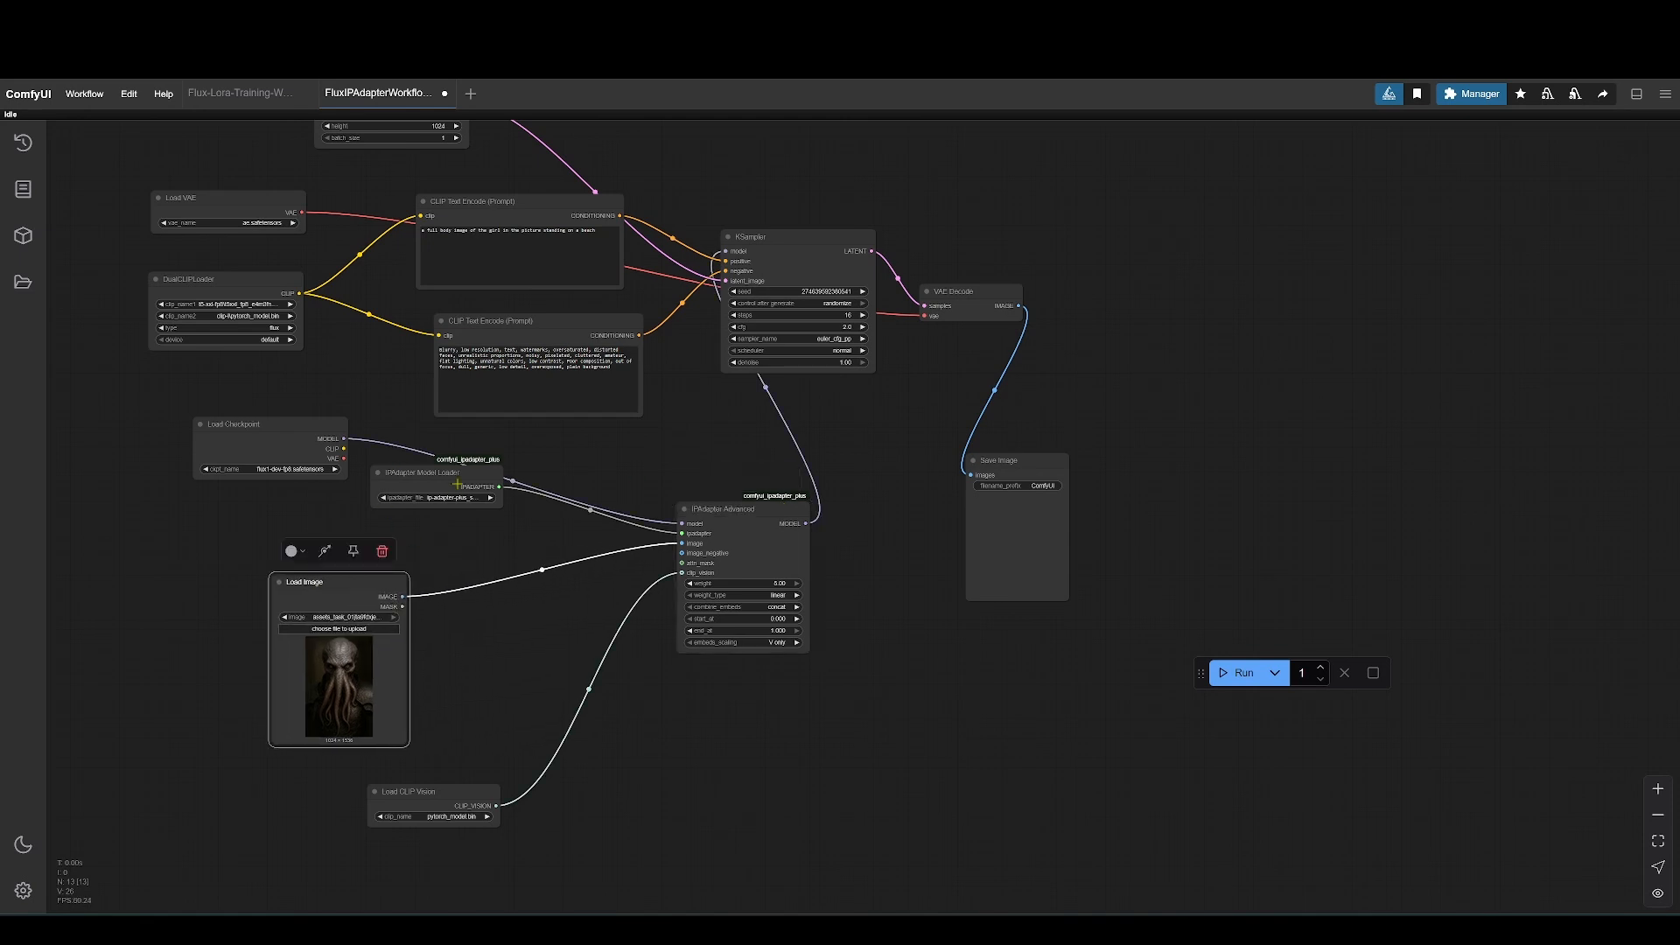
{"action": "left_click_drag", "start_coordinate": [455, 478], "coordinate": [404, 512]}
{"action": "left_click_drag", "start_coordinate": [842, 858], "coordinate": [846, 858]}
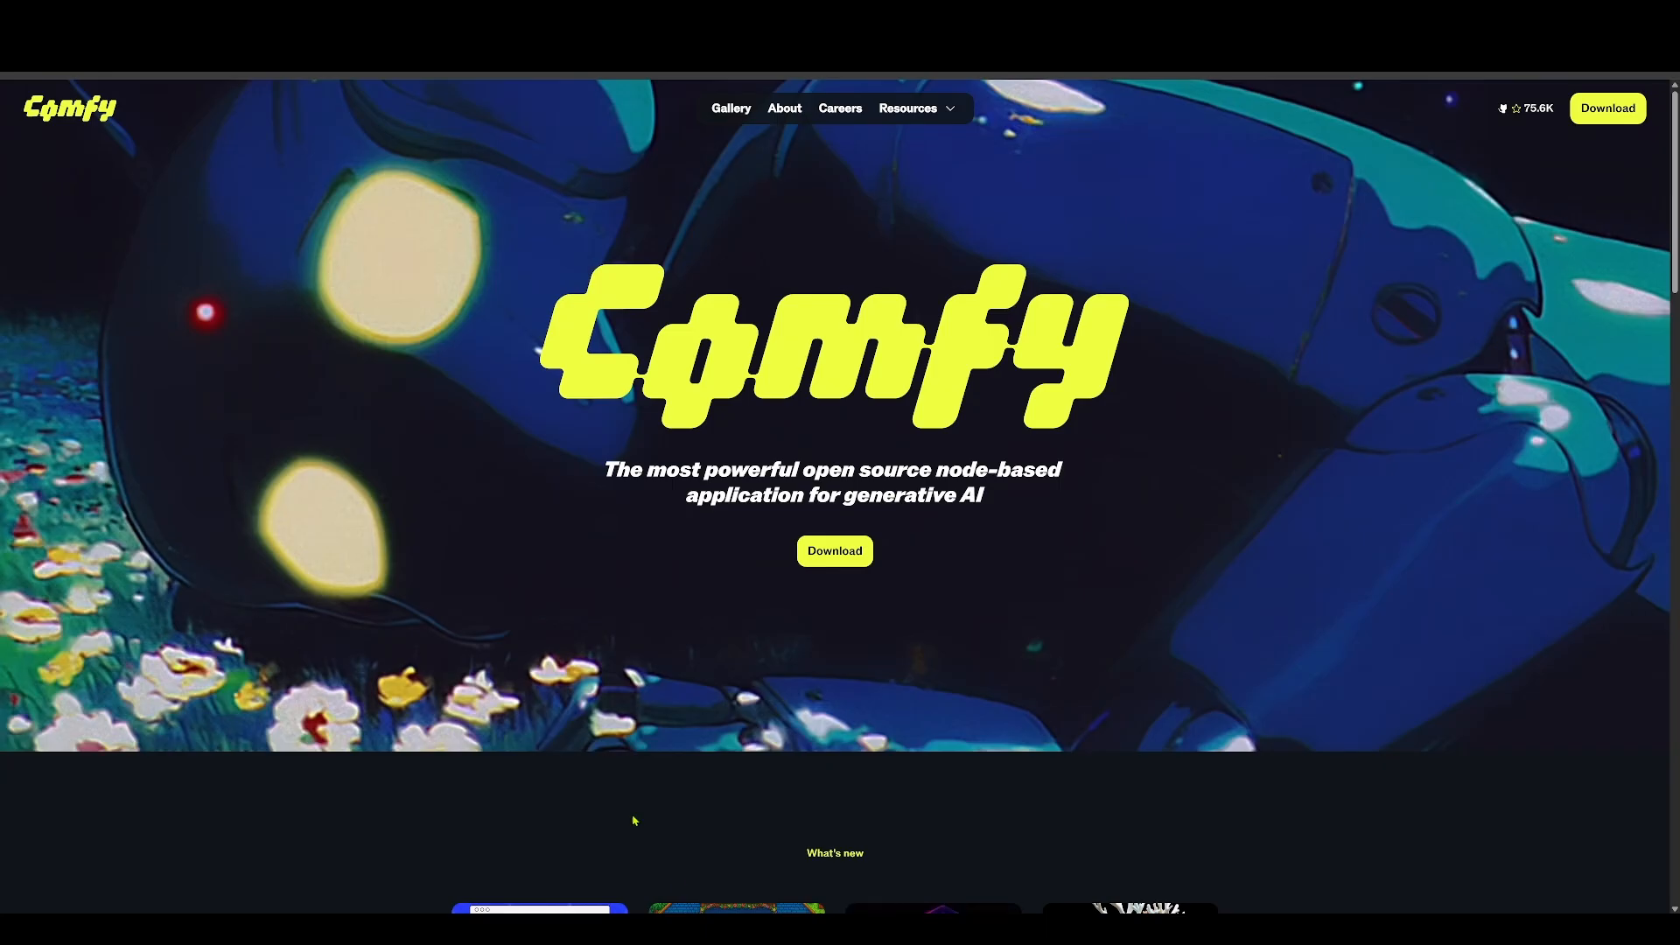
Switch to the Comfy website in the browser and launch the downloaded ComfyUI Setup 0.4.49 installer
{"action": "scroll", "coordinate": [652, 453], "scroll_direction": "down", "scroll_amount": 5}
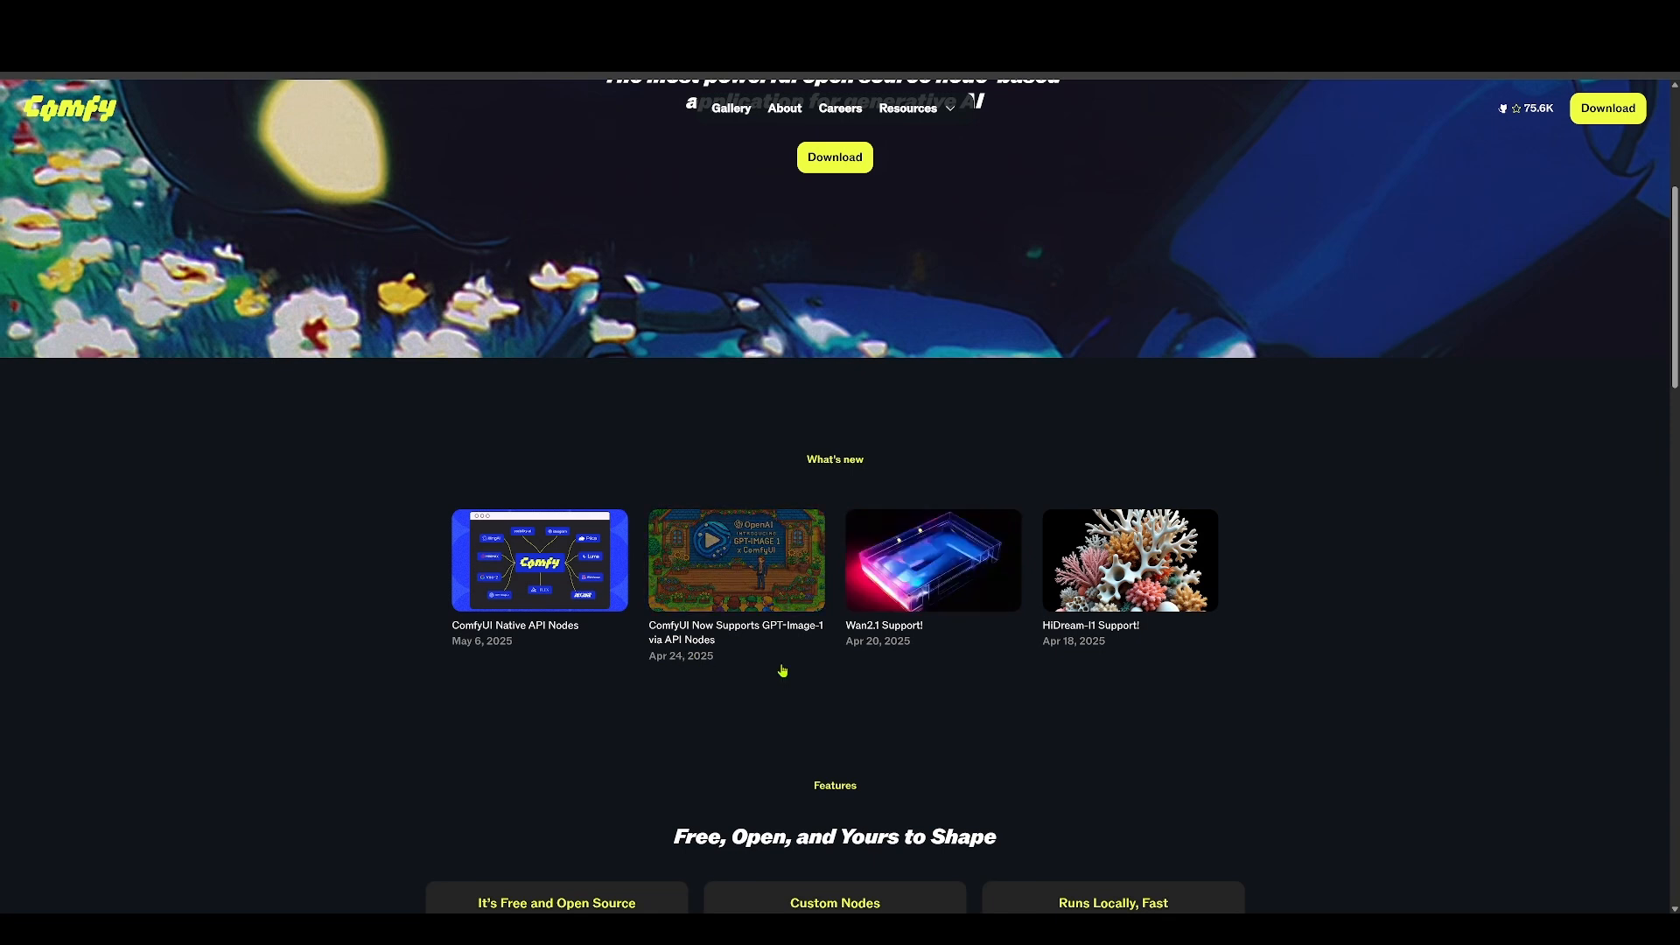
{"action": "scroll", "coordinate": [1129, 660], "scroll_direction": "down", "scroll_amount": 4}
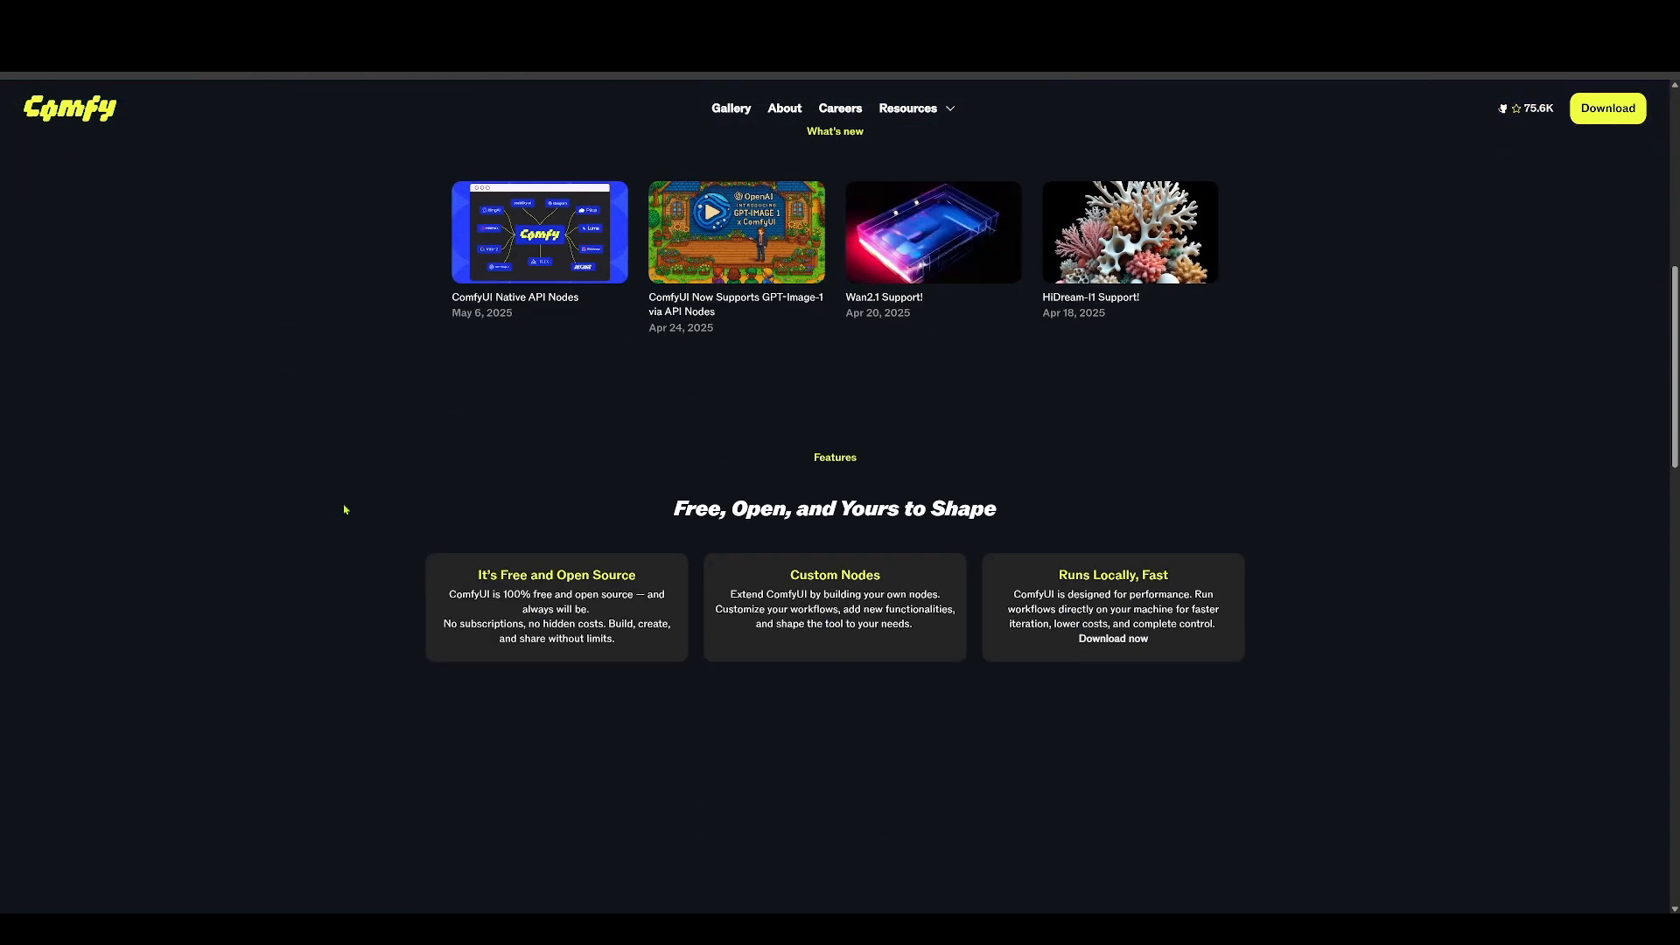
{"action": "scroll", "coordinate": [344, 509], "scroll_direction": "up", "scroll_amount": 4}
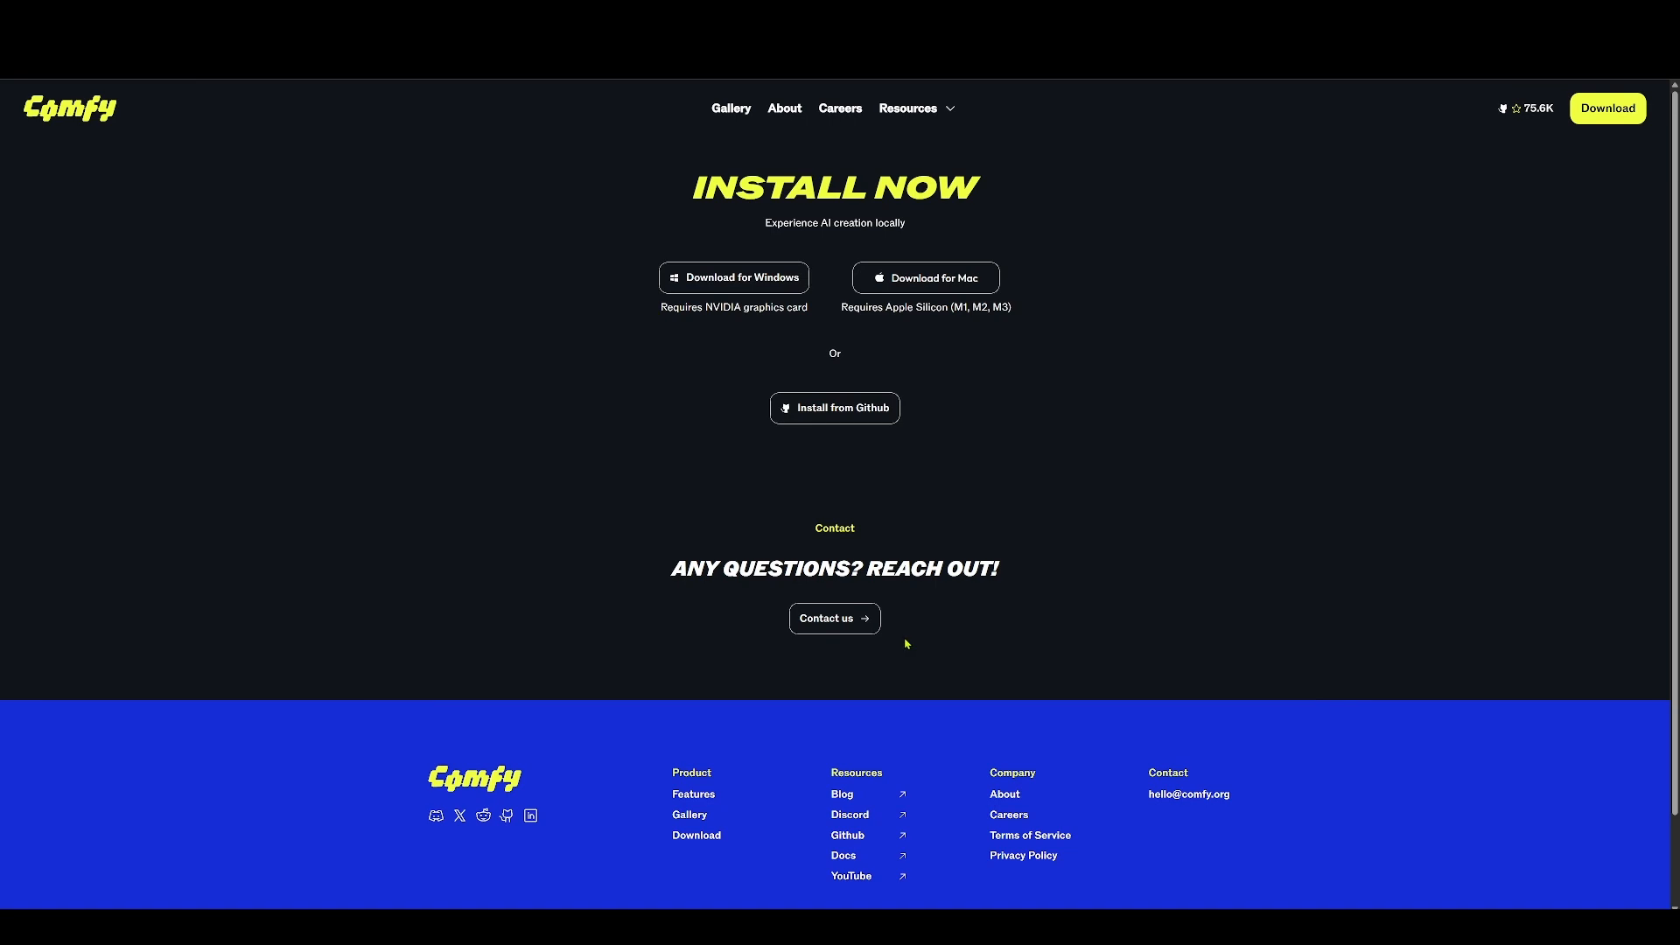
{"action": "left_click", "coordinate": [1608, 56]}
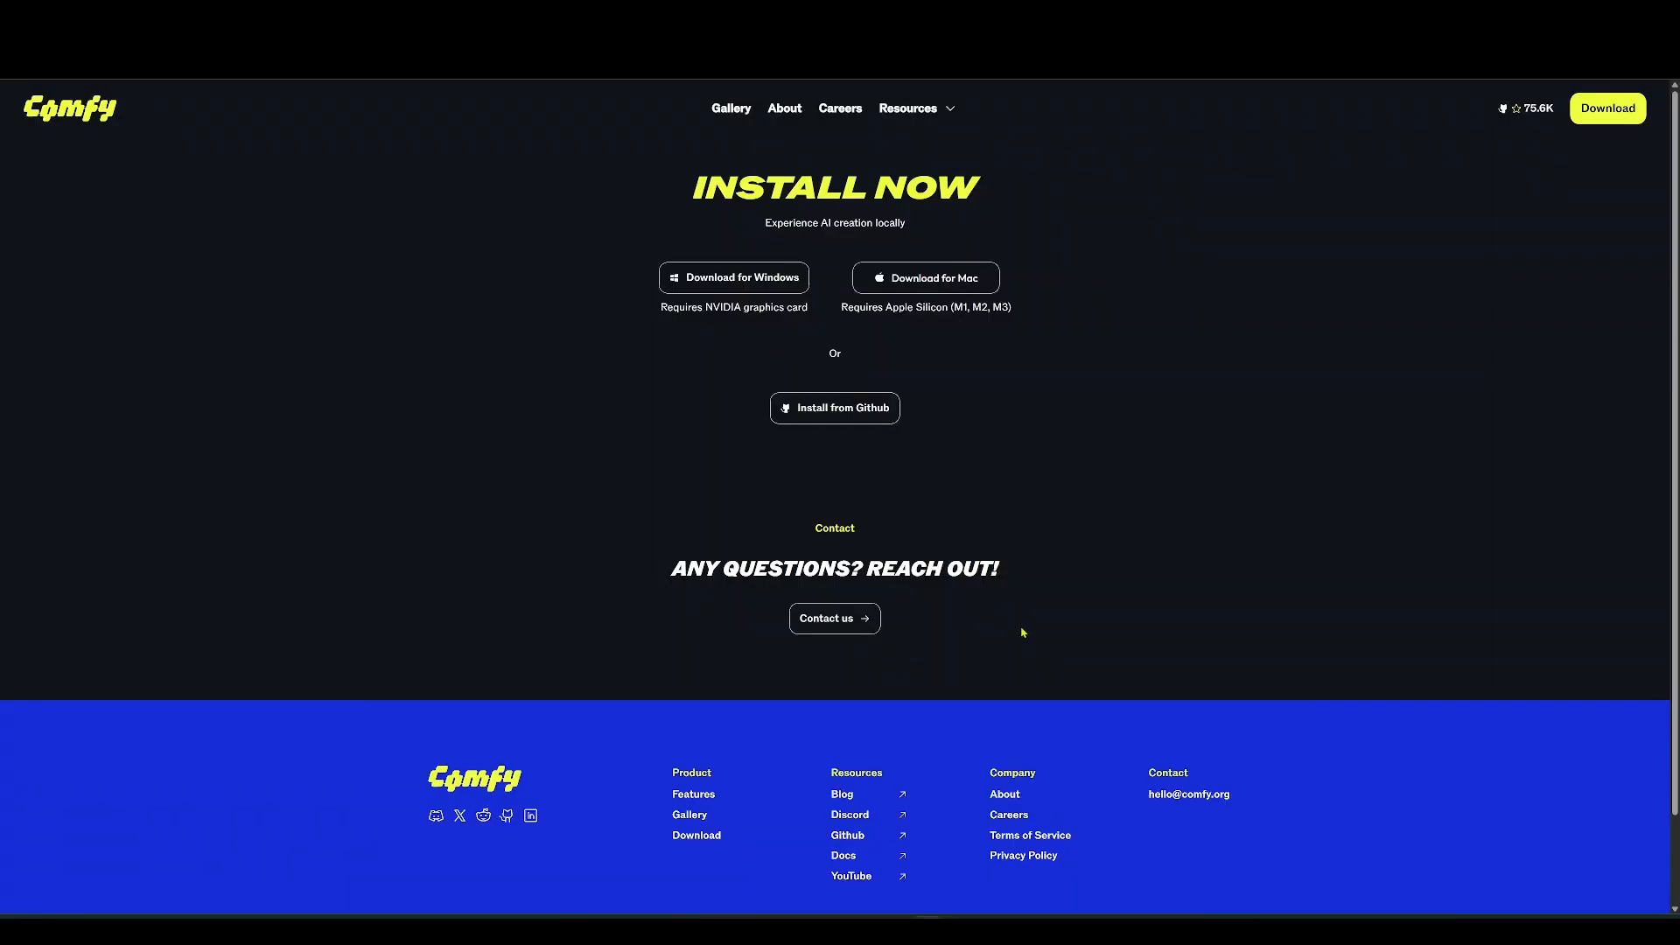
{"action": "left_click", "coordinate": [1613, 70]}
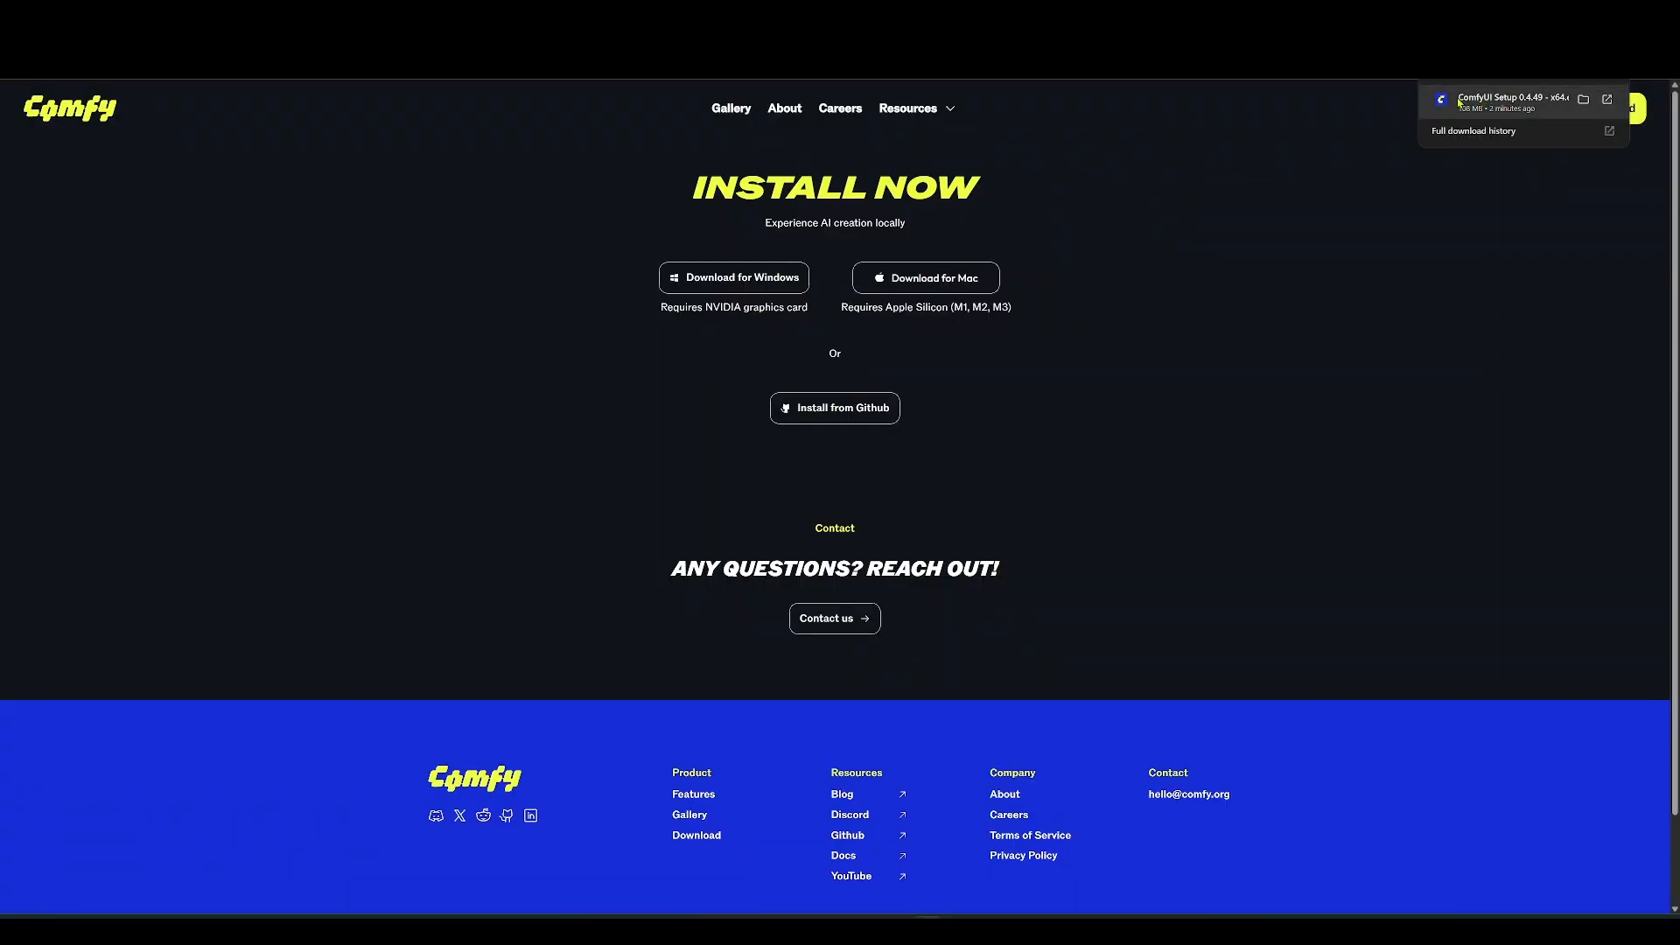
{"action": "left_click", "coordinate": [1478, 112]}
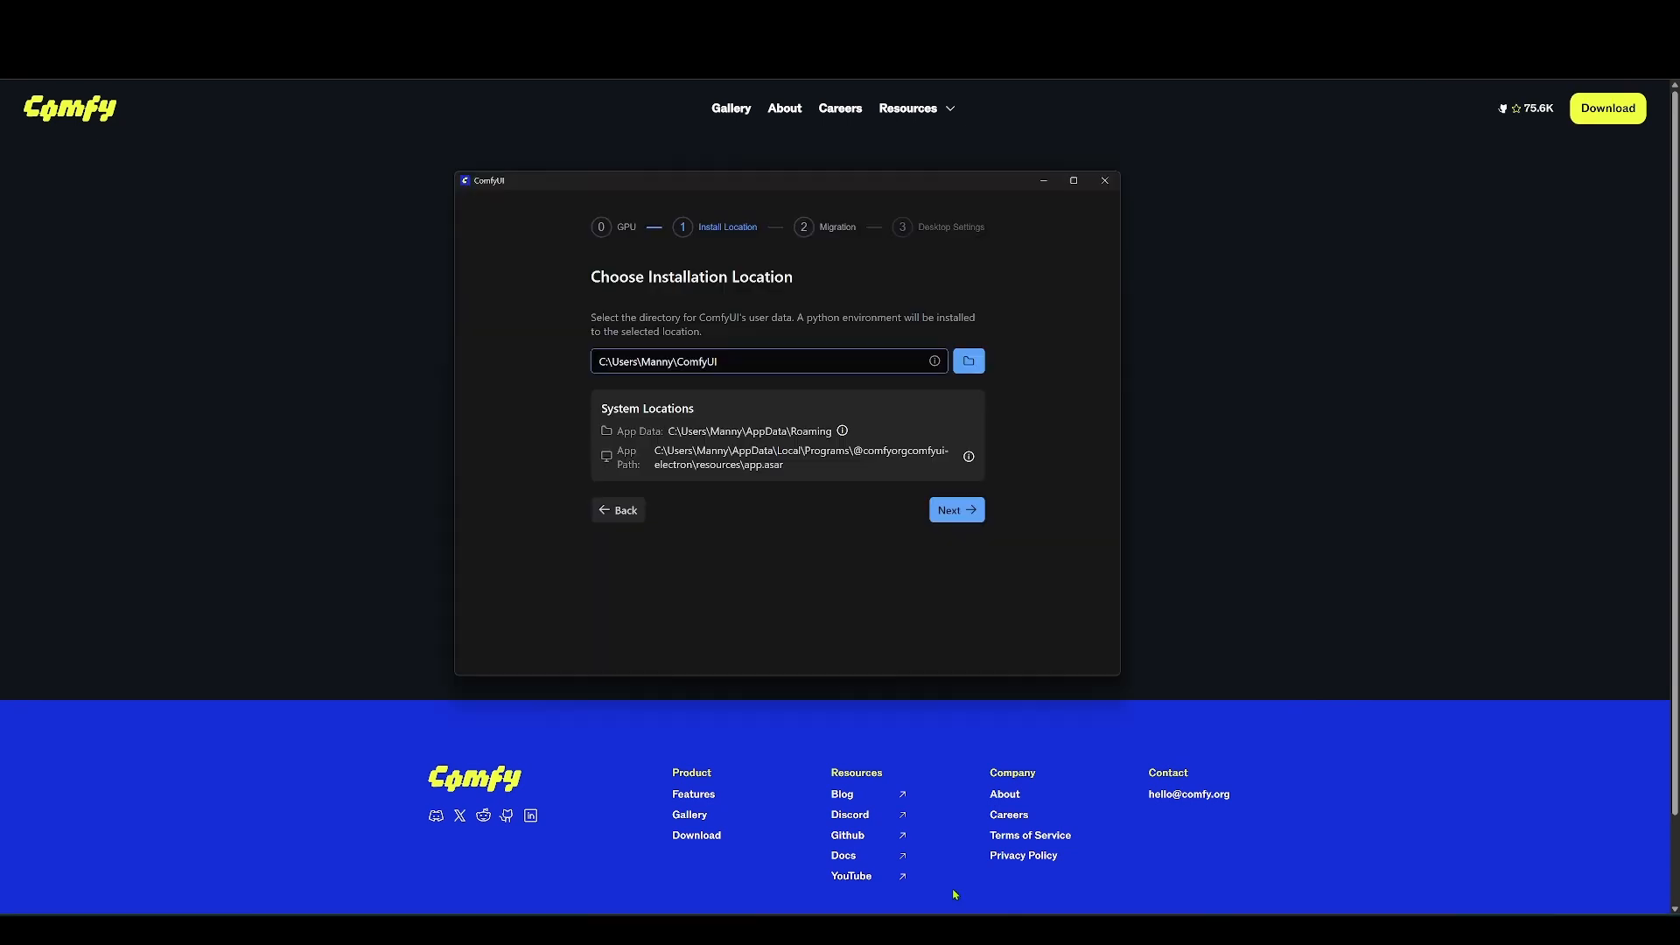
Complete the ComfyUI setup with the NVIDIA GPU, the default installation location and no migration from an existing installation
{"action": "left_click", "coordinate": [614, 513]}
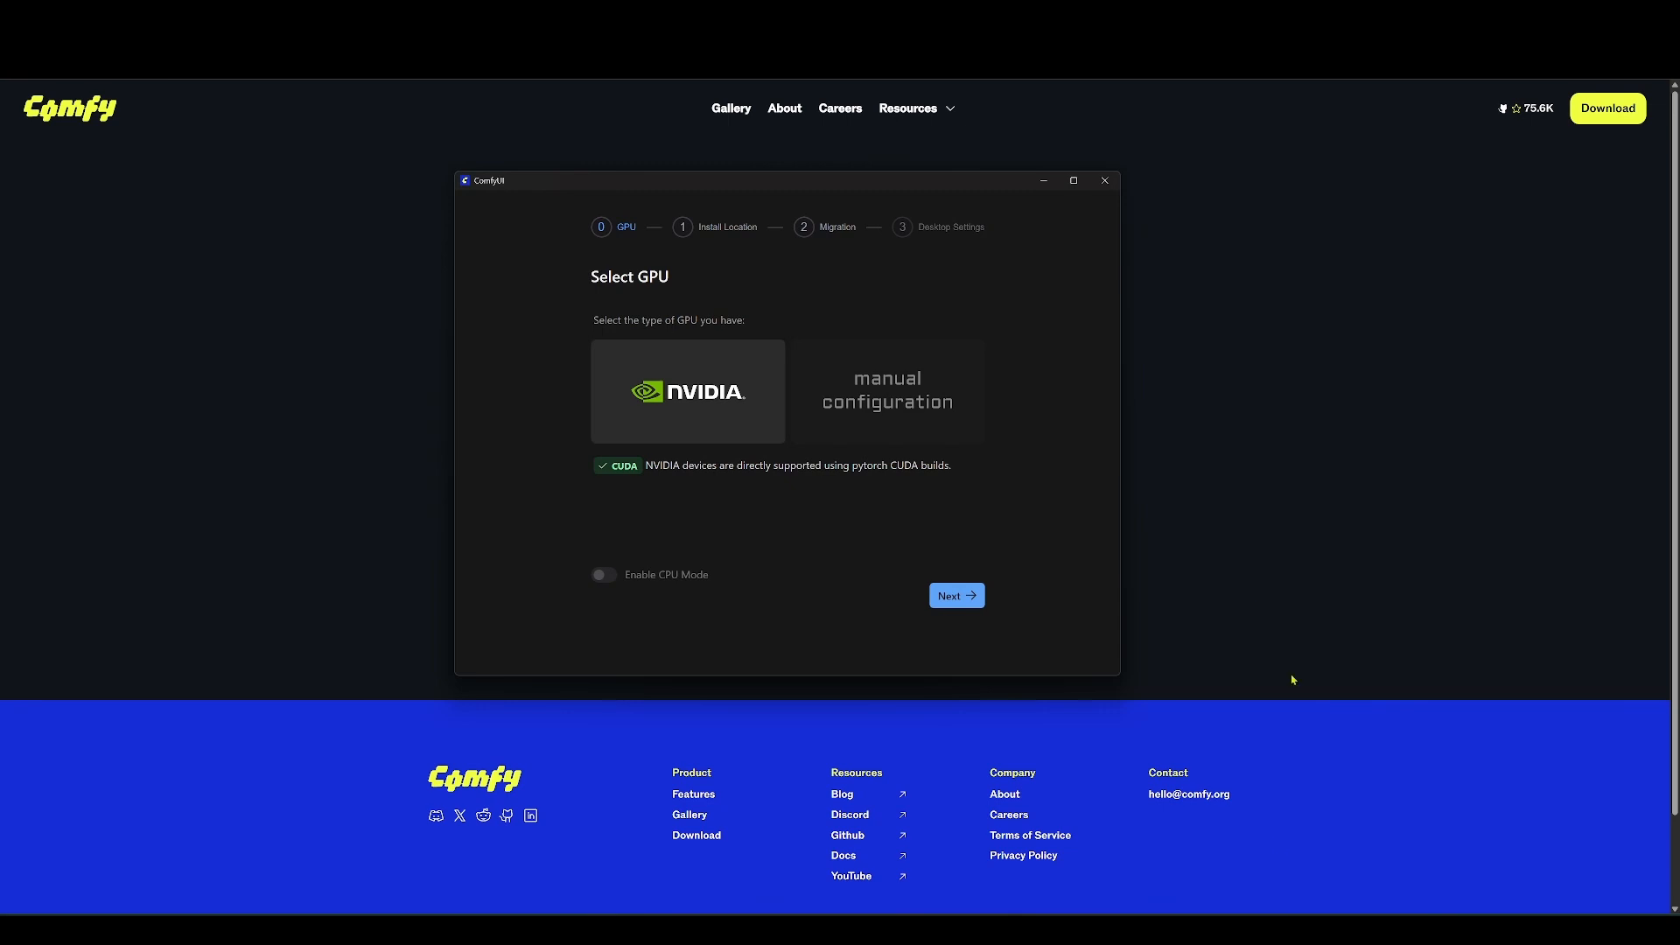
{"action": "left_click", "coordinate": [943, 596]}
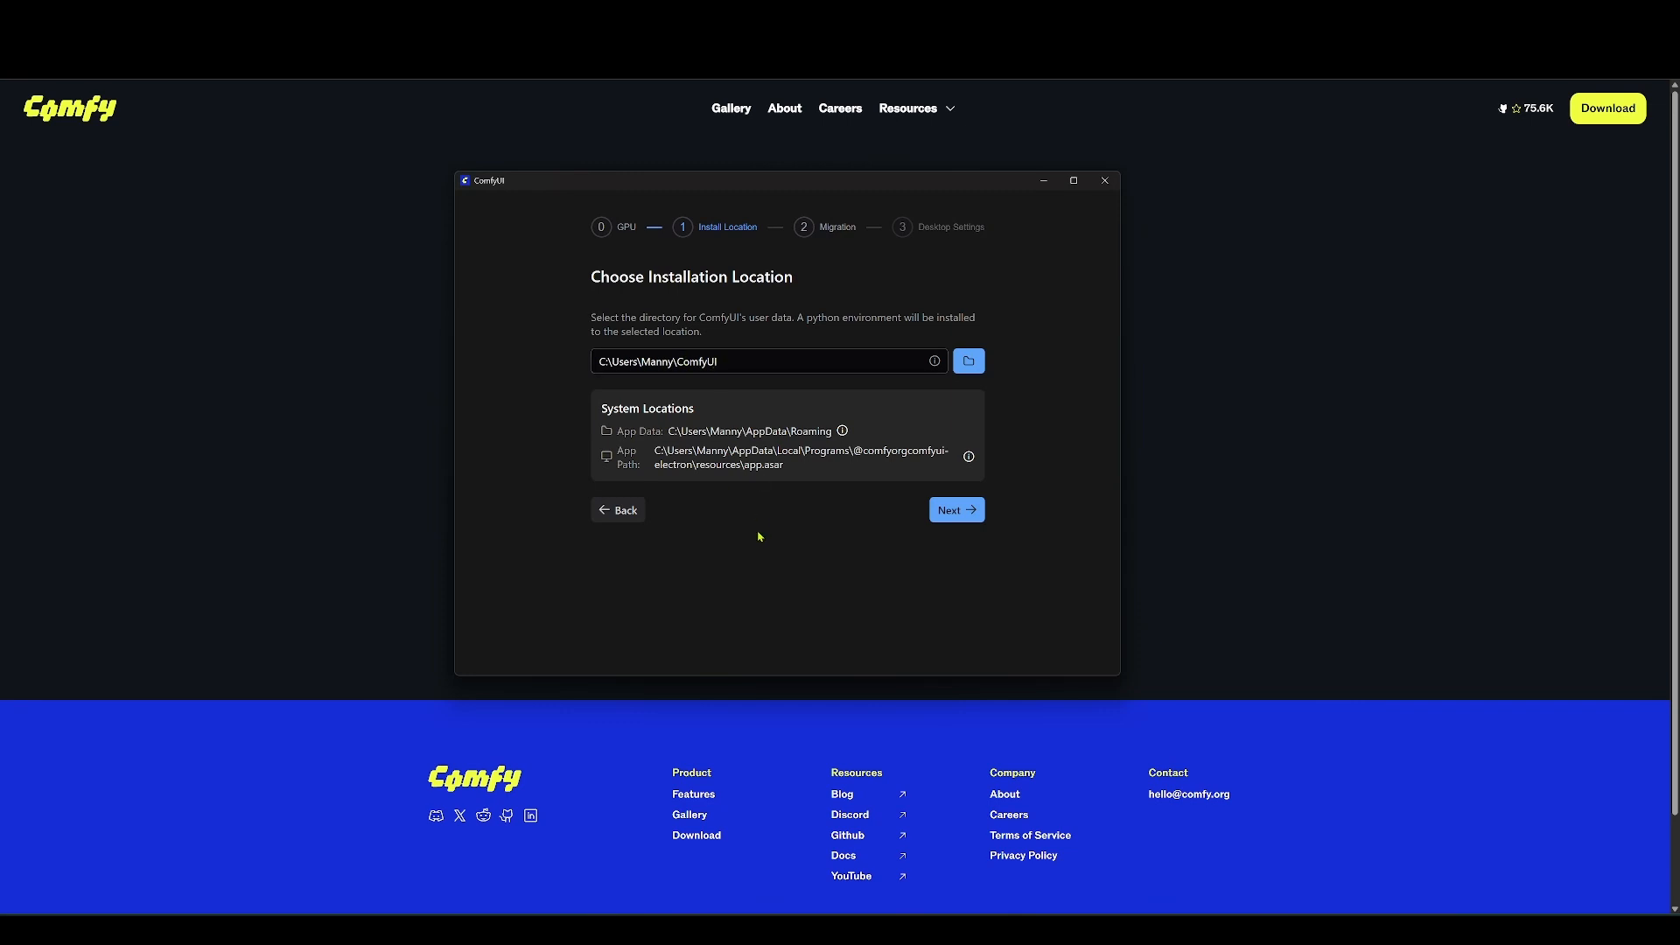
{"action": "left_click", "coordinate": [946, 510]}
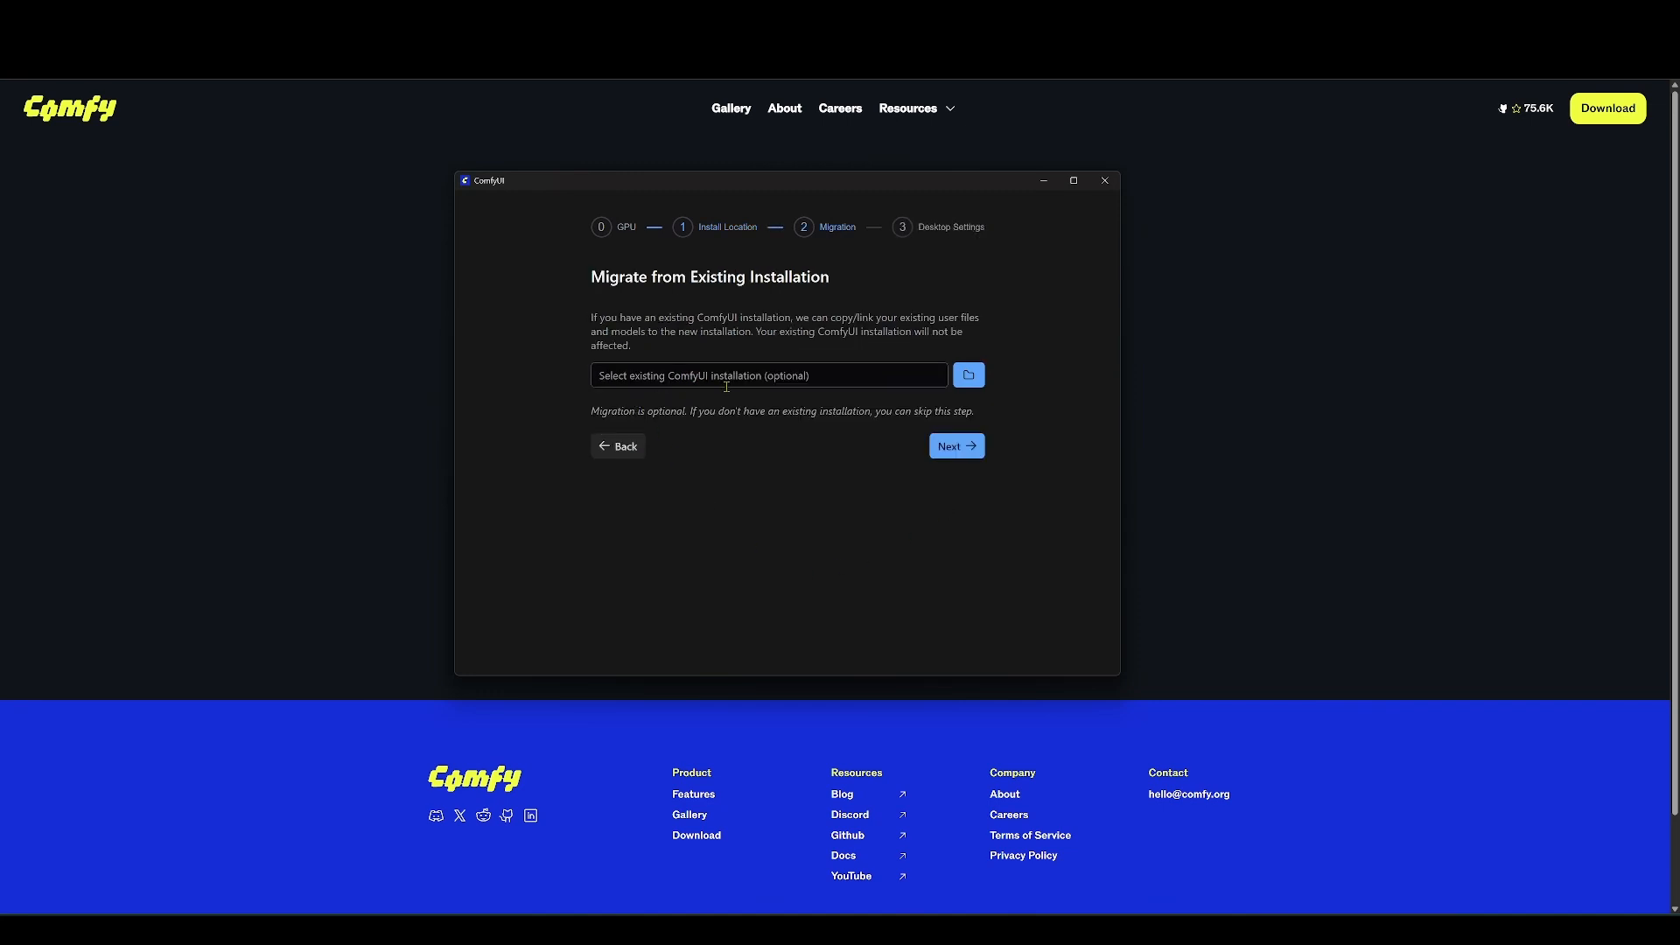
{"action": "left_click", "coordinate": [953, 449]}
{"action": "left_click", "coordinate": [938, 639]}
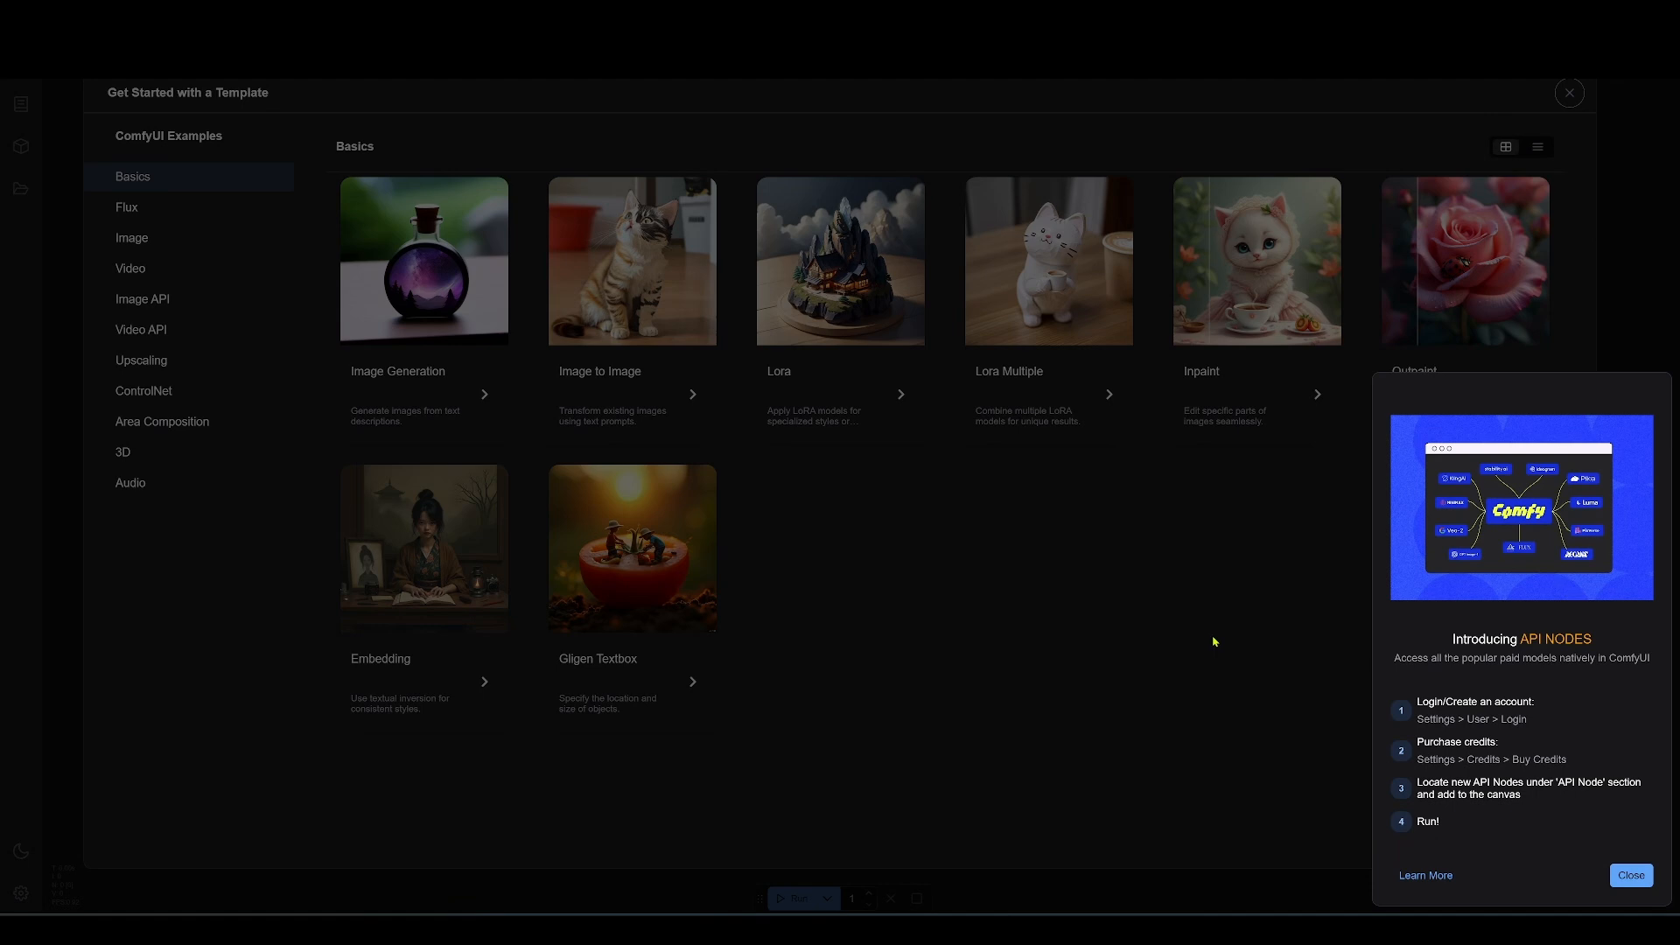
Dismiss the API Nodes introduction and close the Get Started with a Template gallery
{"action": "left_click", "coordinate": [1214, 641]}
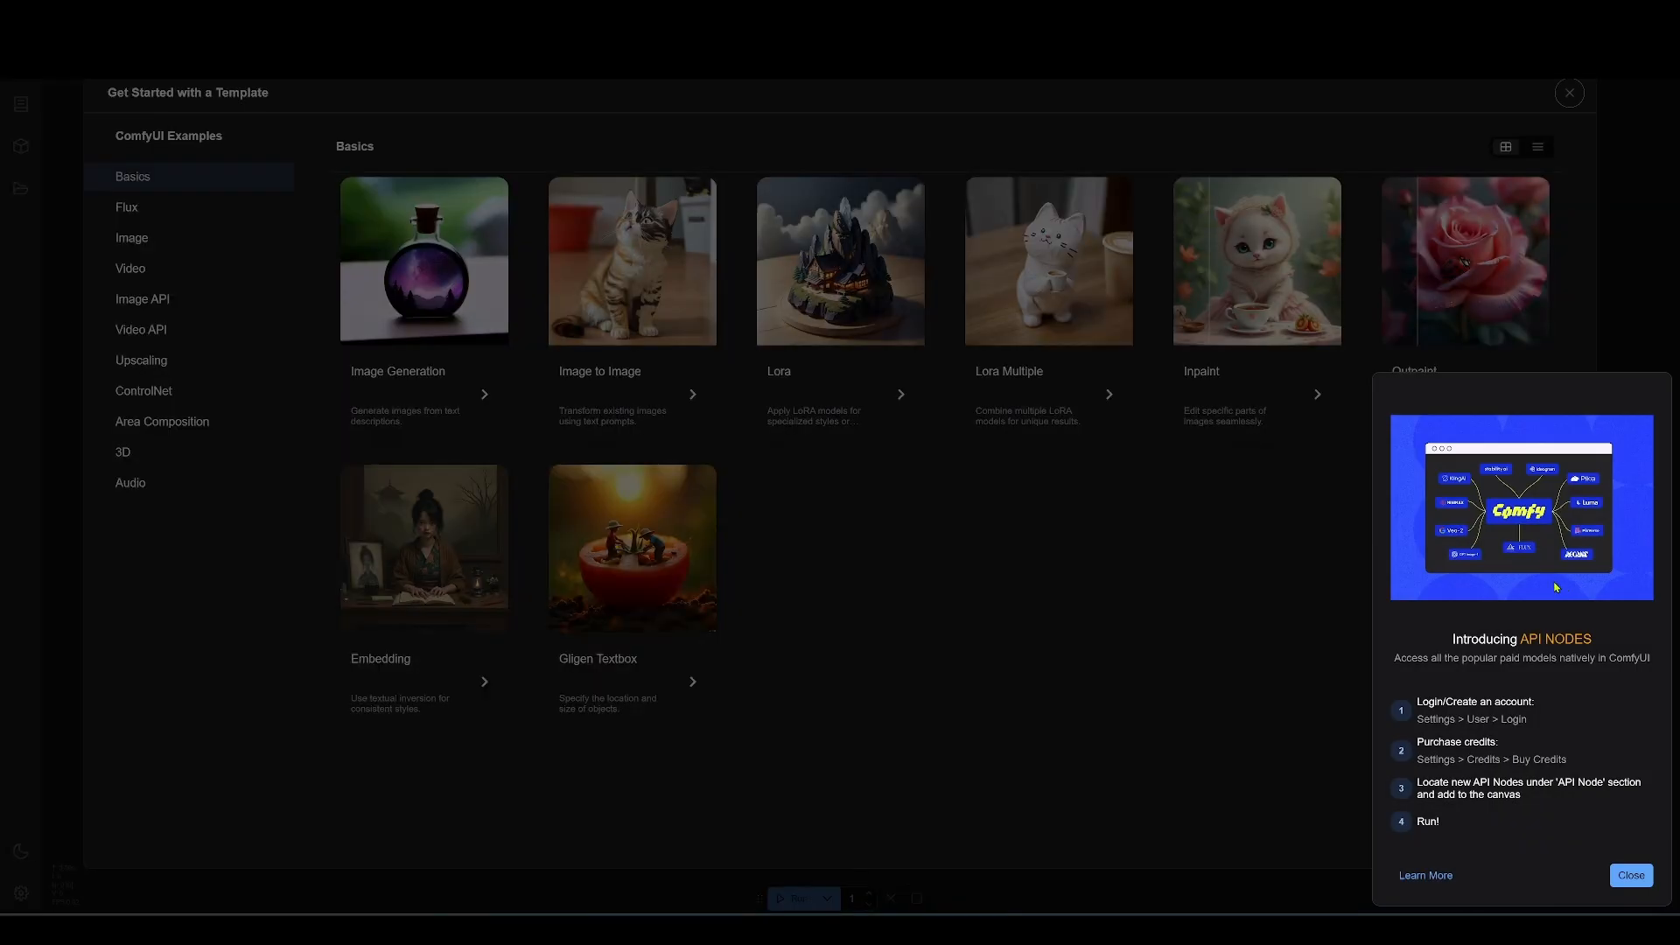
{"action": "left_click", "coordinate": [1317, 599]}
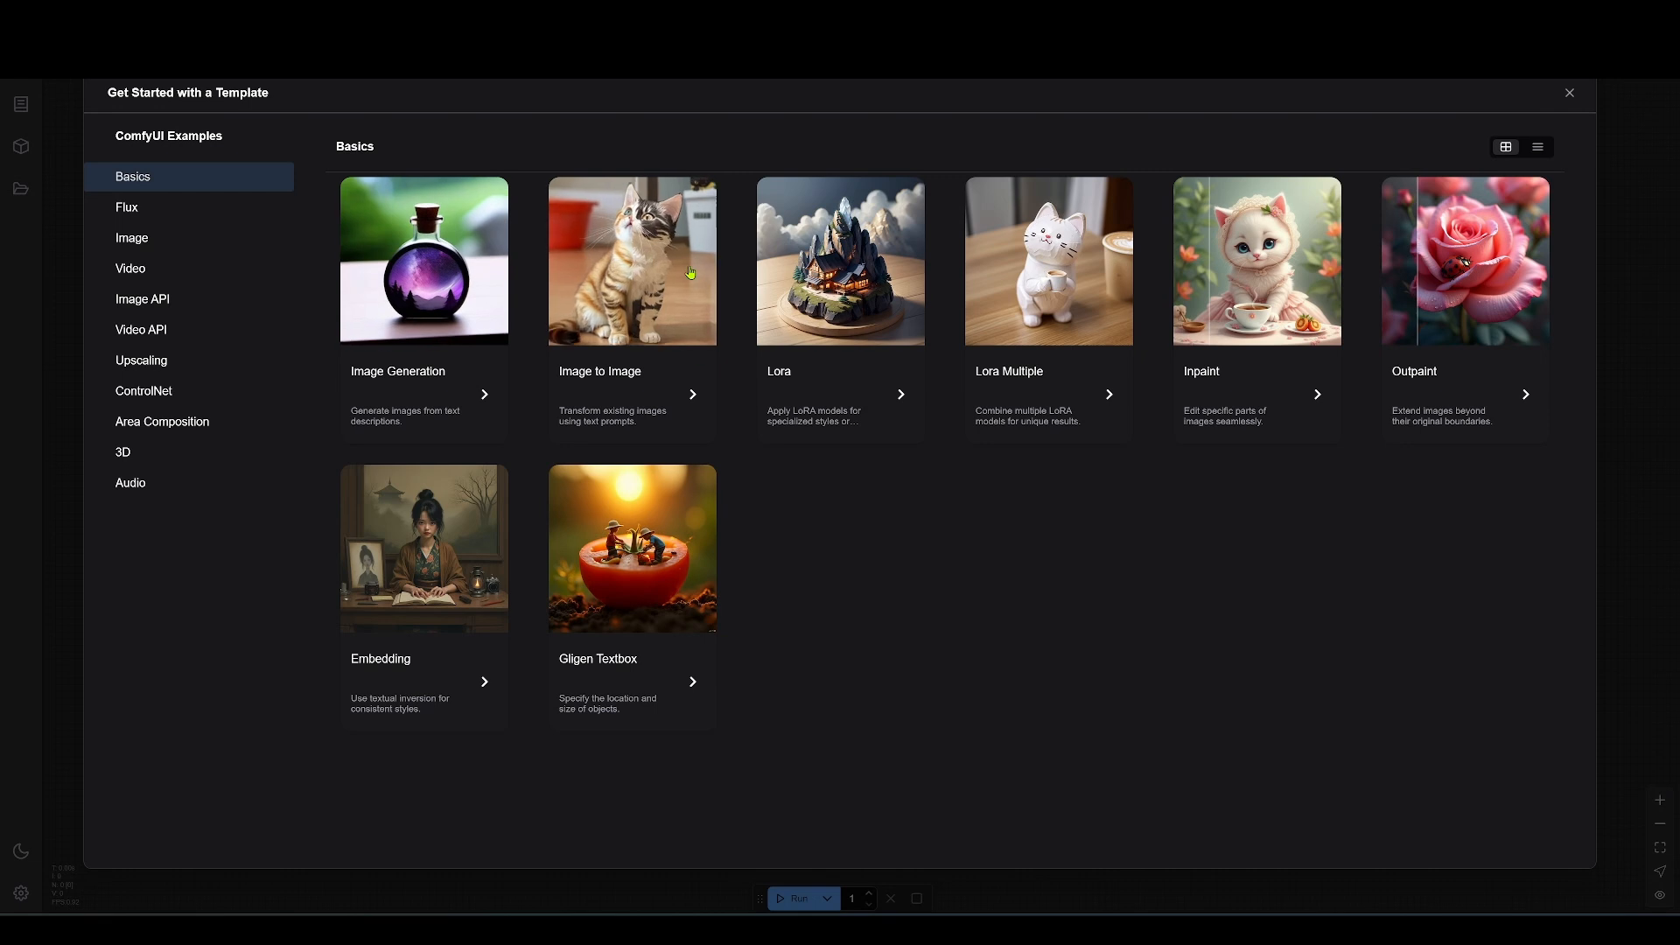
{"action": "left_click", "coordinate": [1570, 92]}
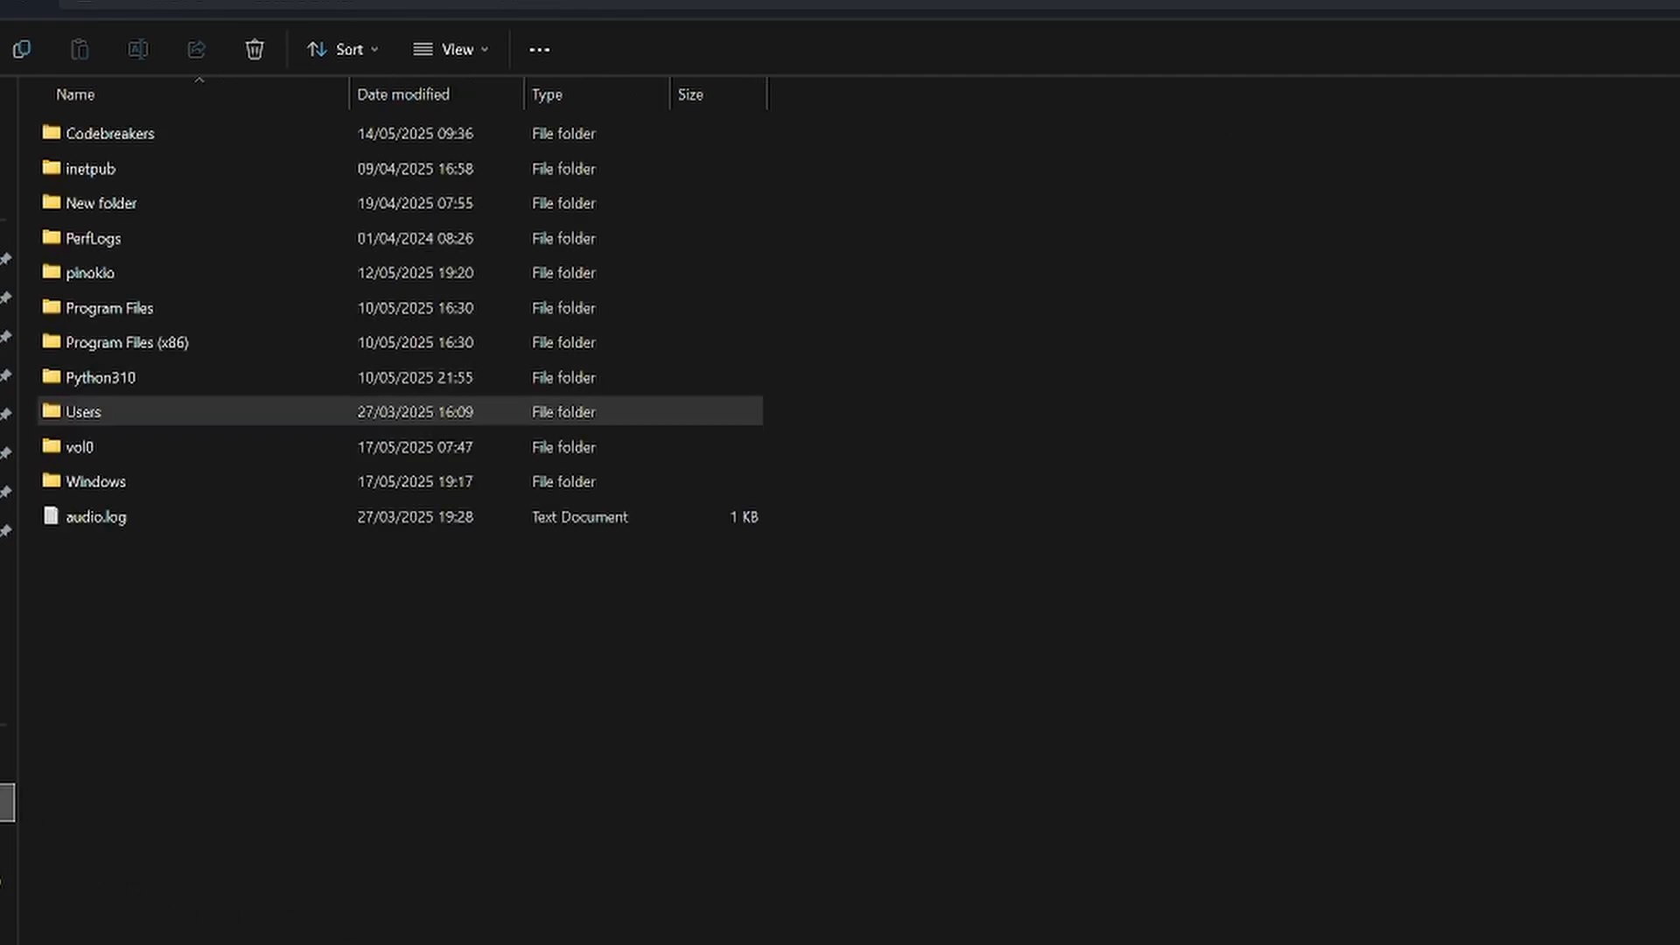
Switch to File Explorer and open the ComfyUI folder inside the personal user folder under Users on drive C
{"action": "left_click", "coordinate": [103, 418]}
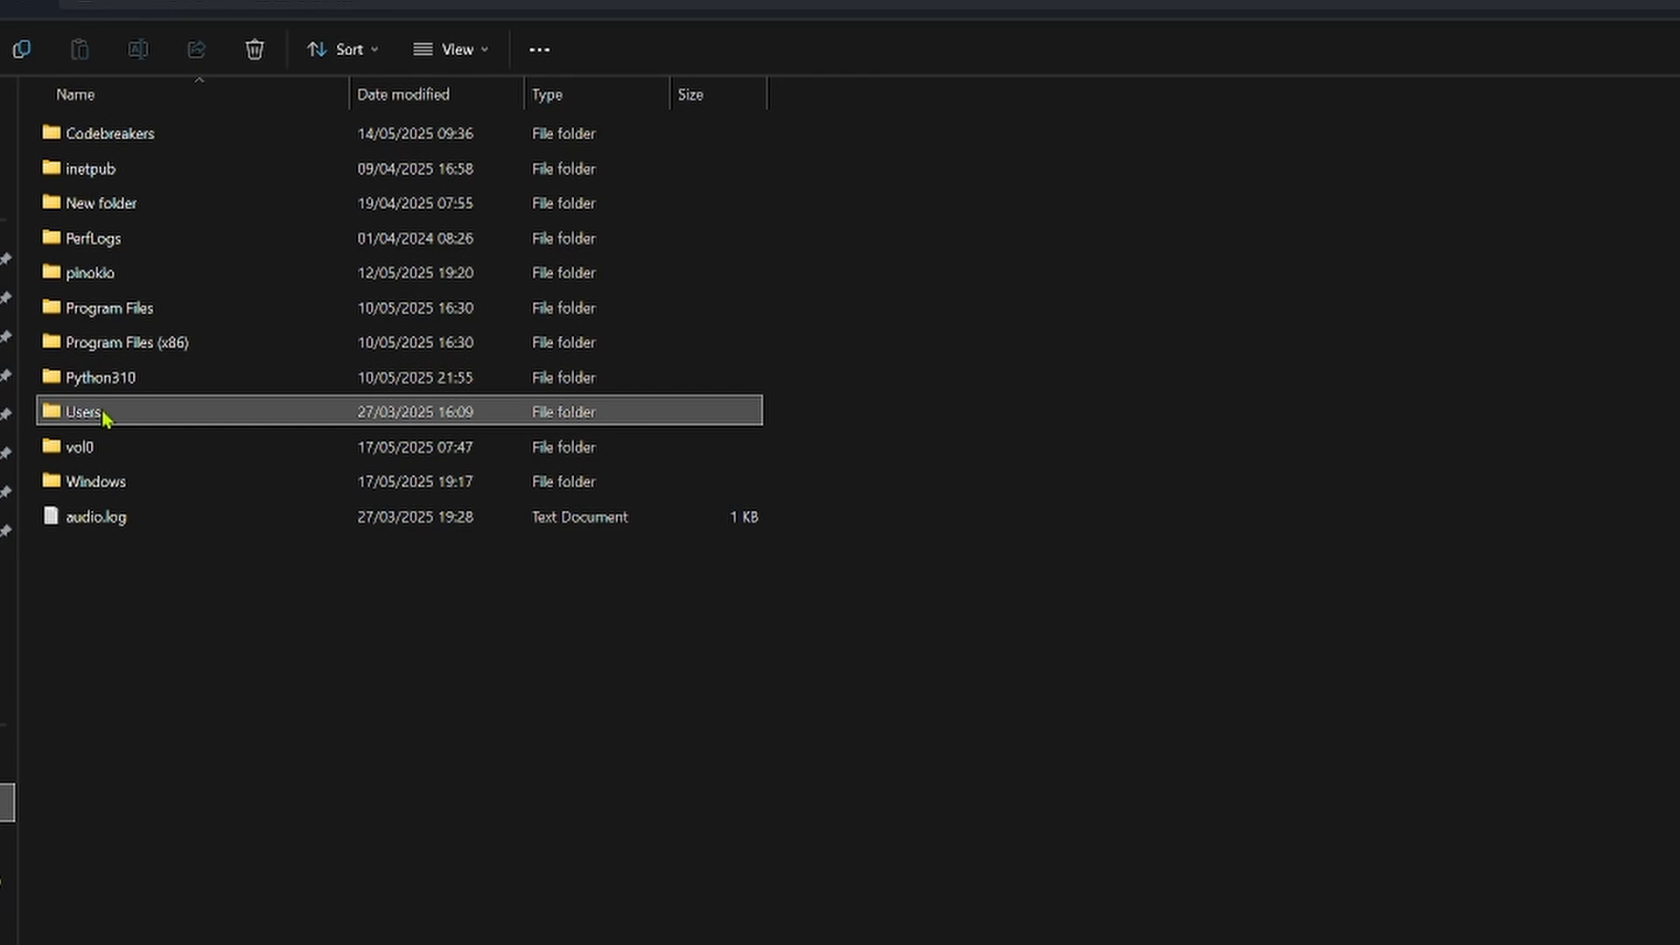
{"action": "double_click", "coordinate": [103, 419]}
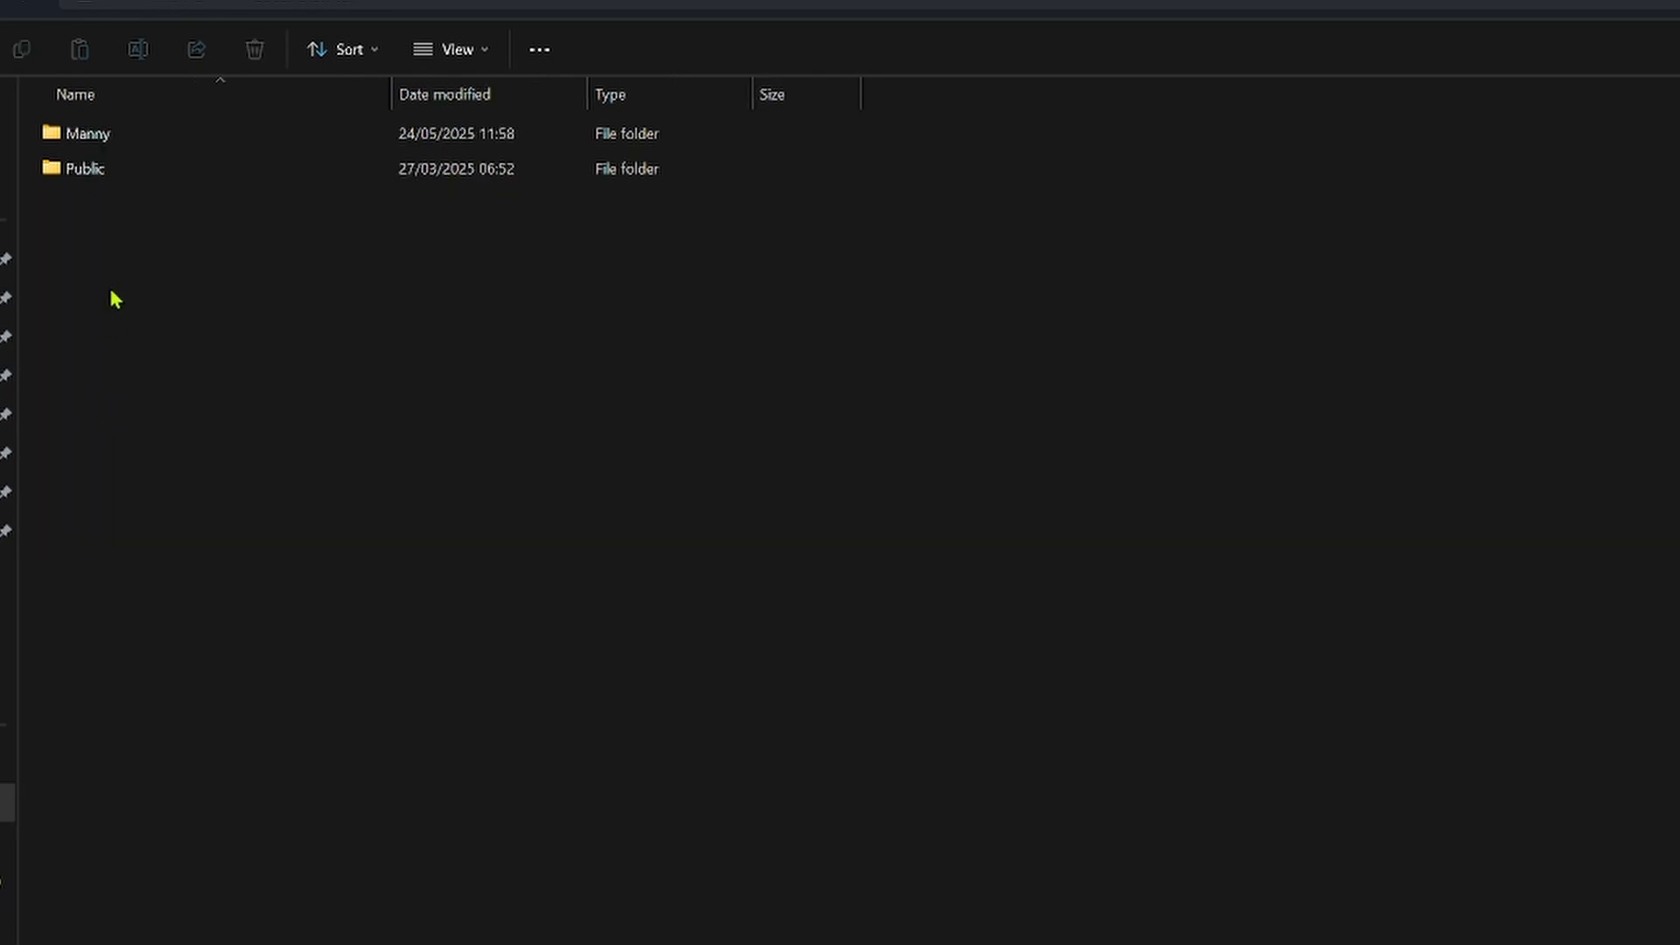
{"action": "left_click", "coordinate": [92, 140]}
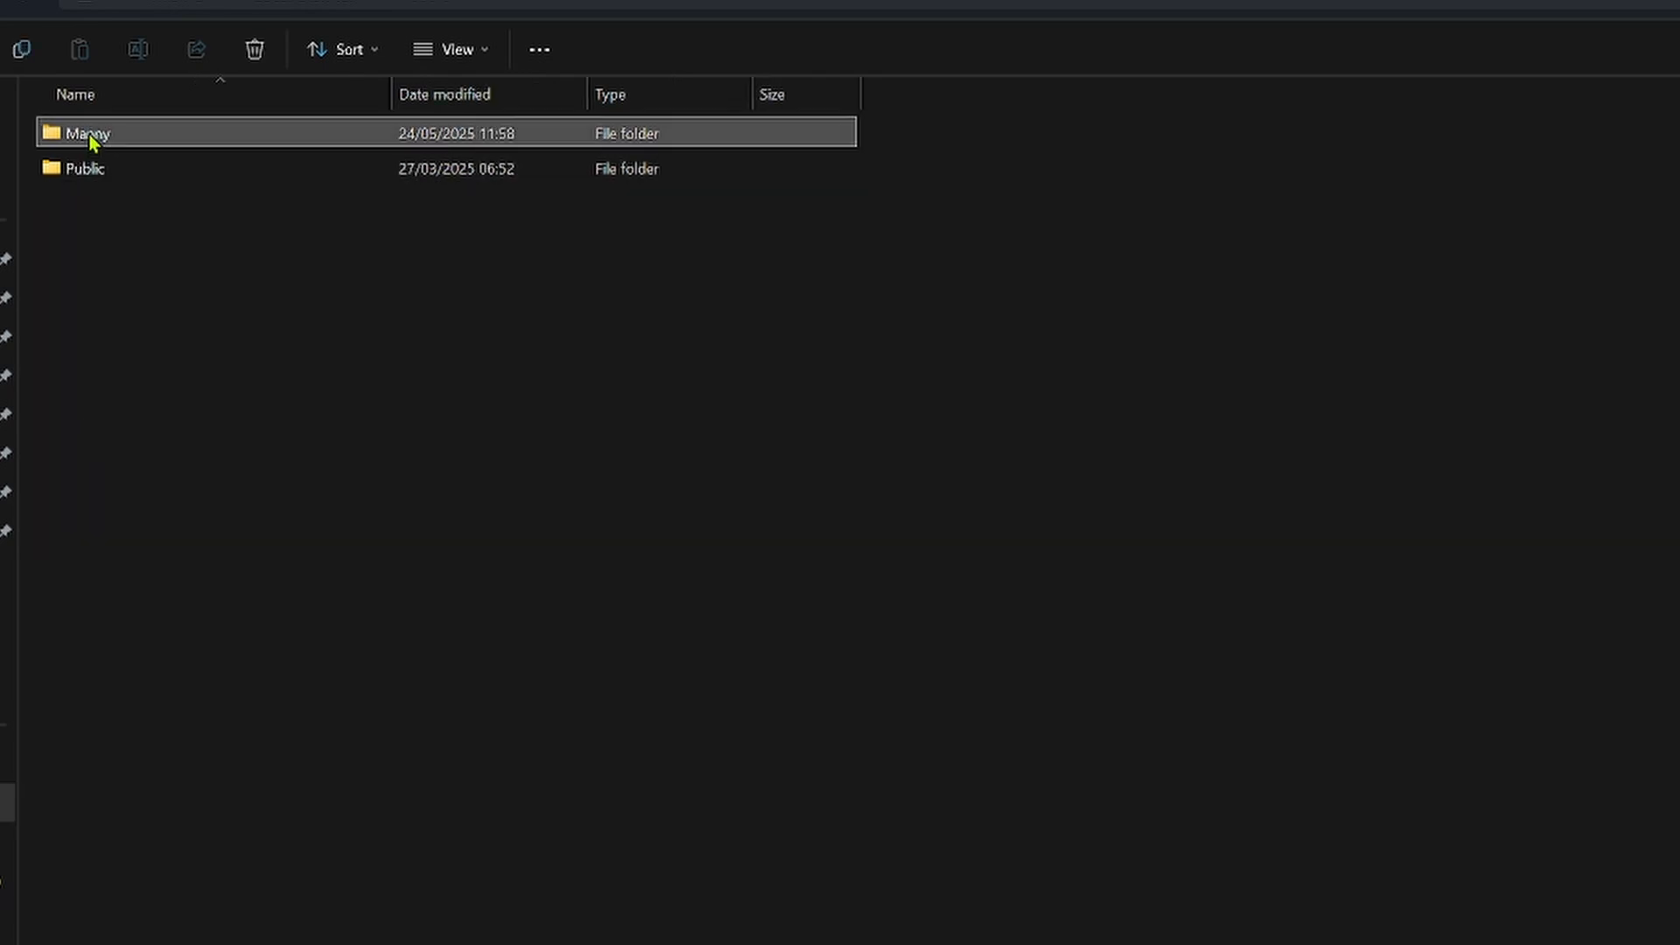
{"action": "double_click", "coordinate": [91, 140]}
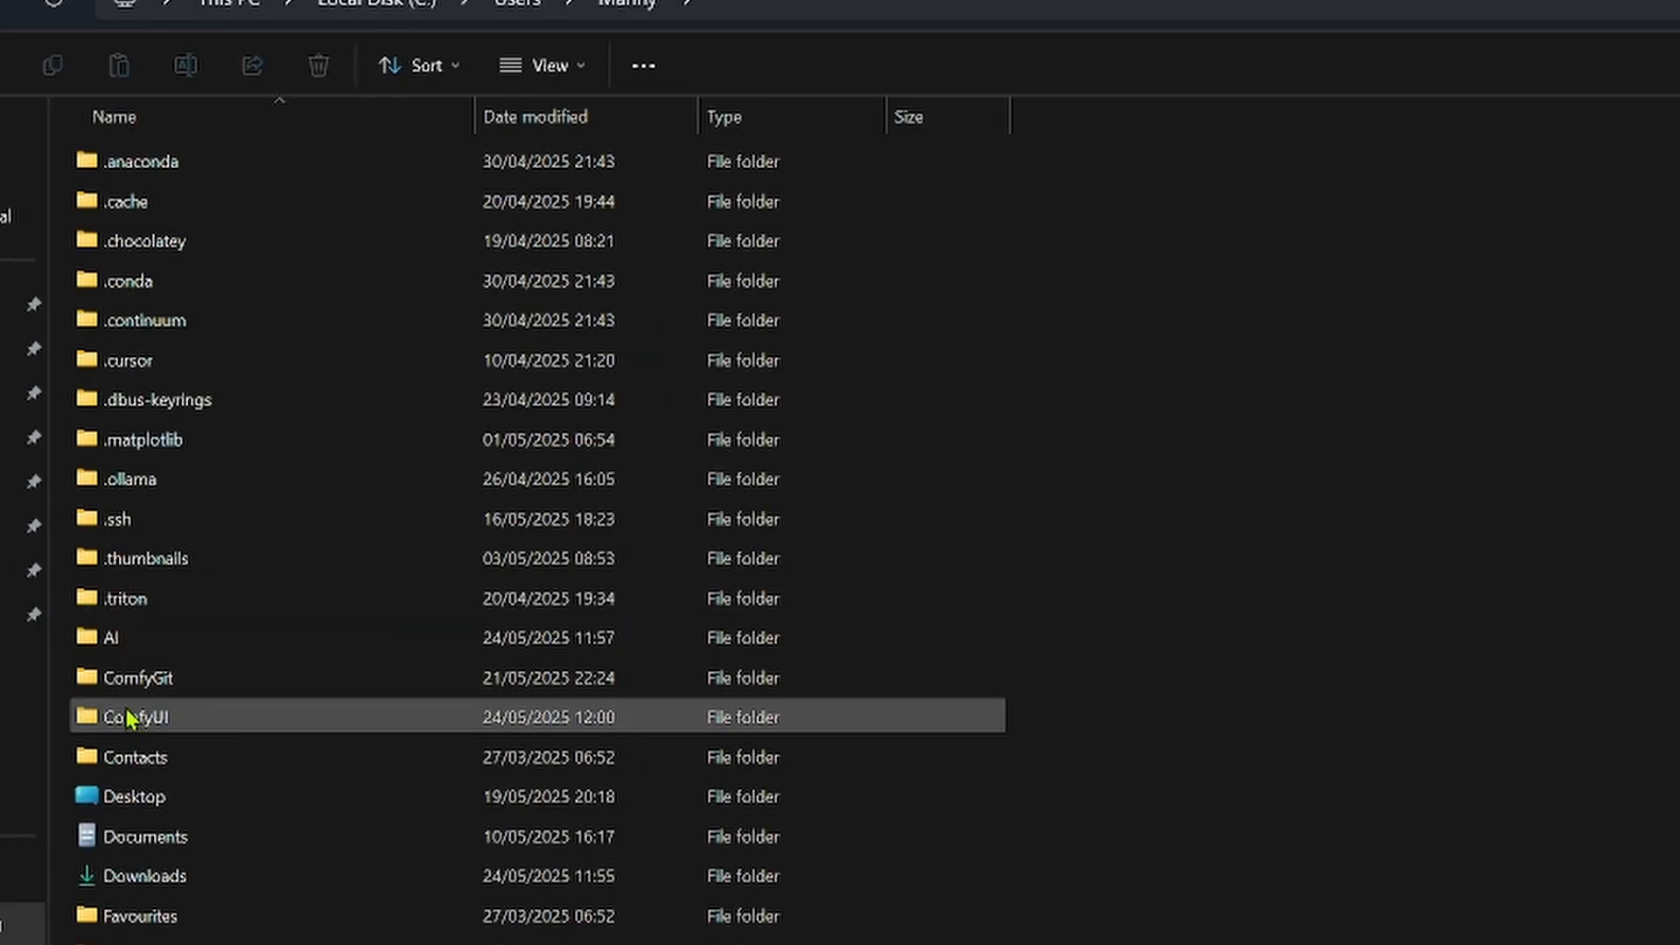
{"action": "double_click", "coordinate": [126, 718]}
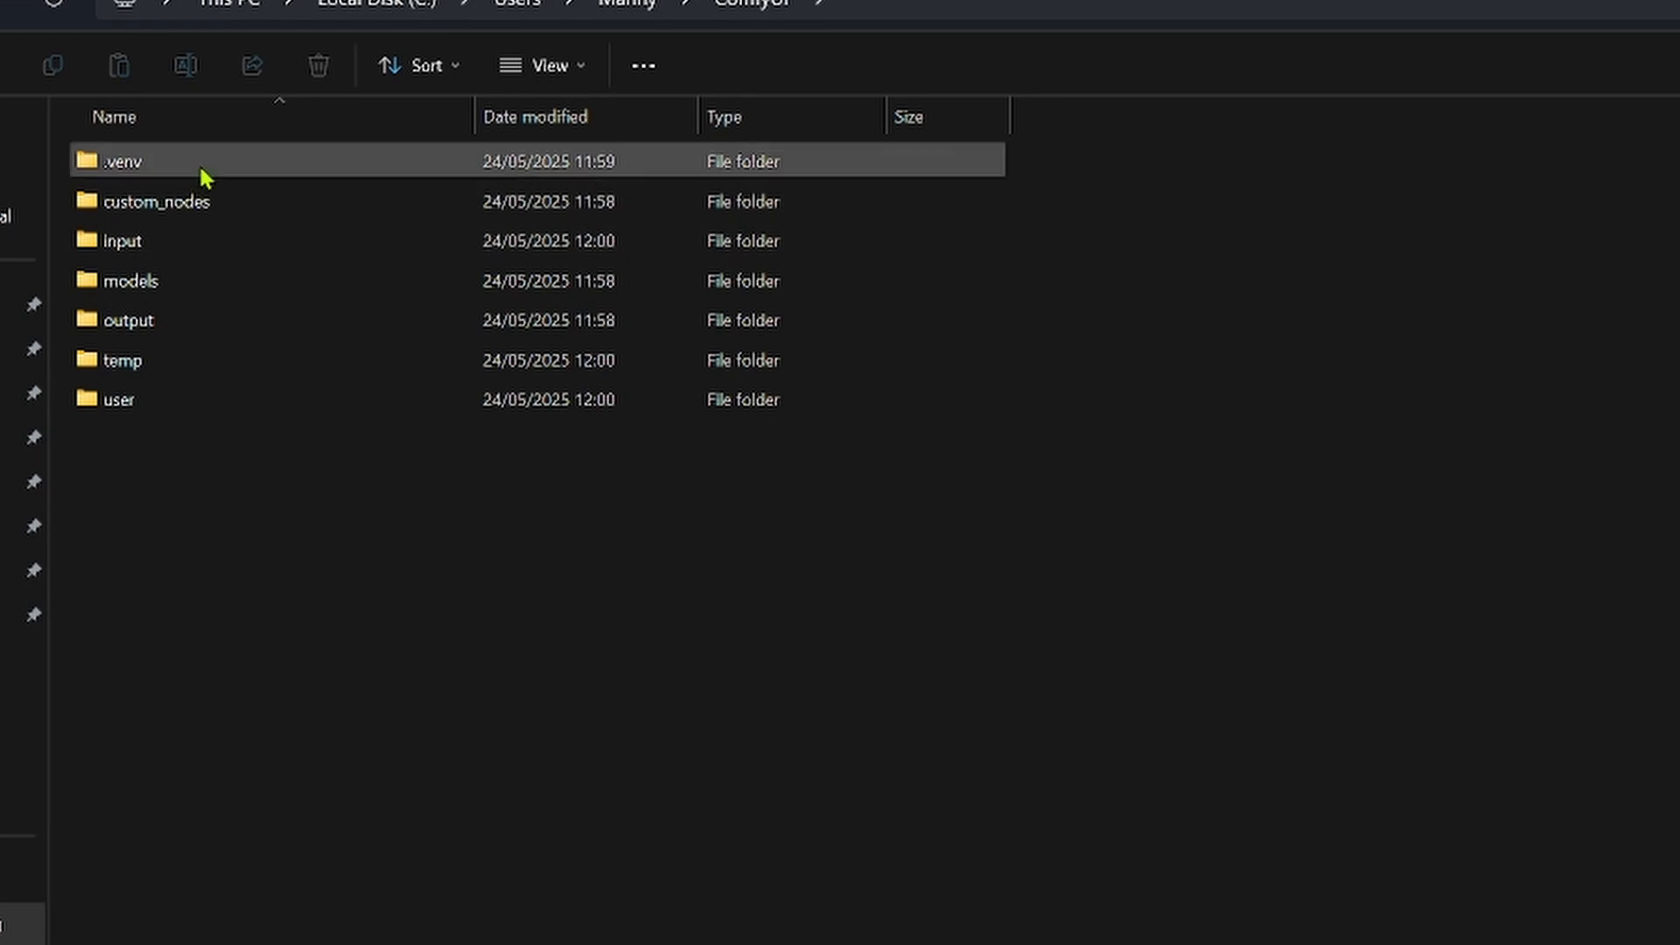
Open the ComfyUI models folder, inspect its checkpoints subfolder and return to the models folder
{"action": "left_click", "coordinate": [161, 287]}
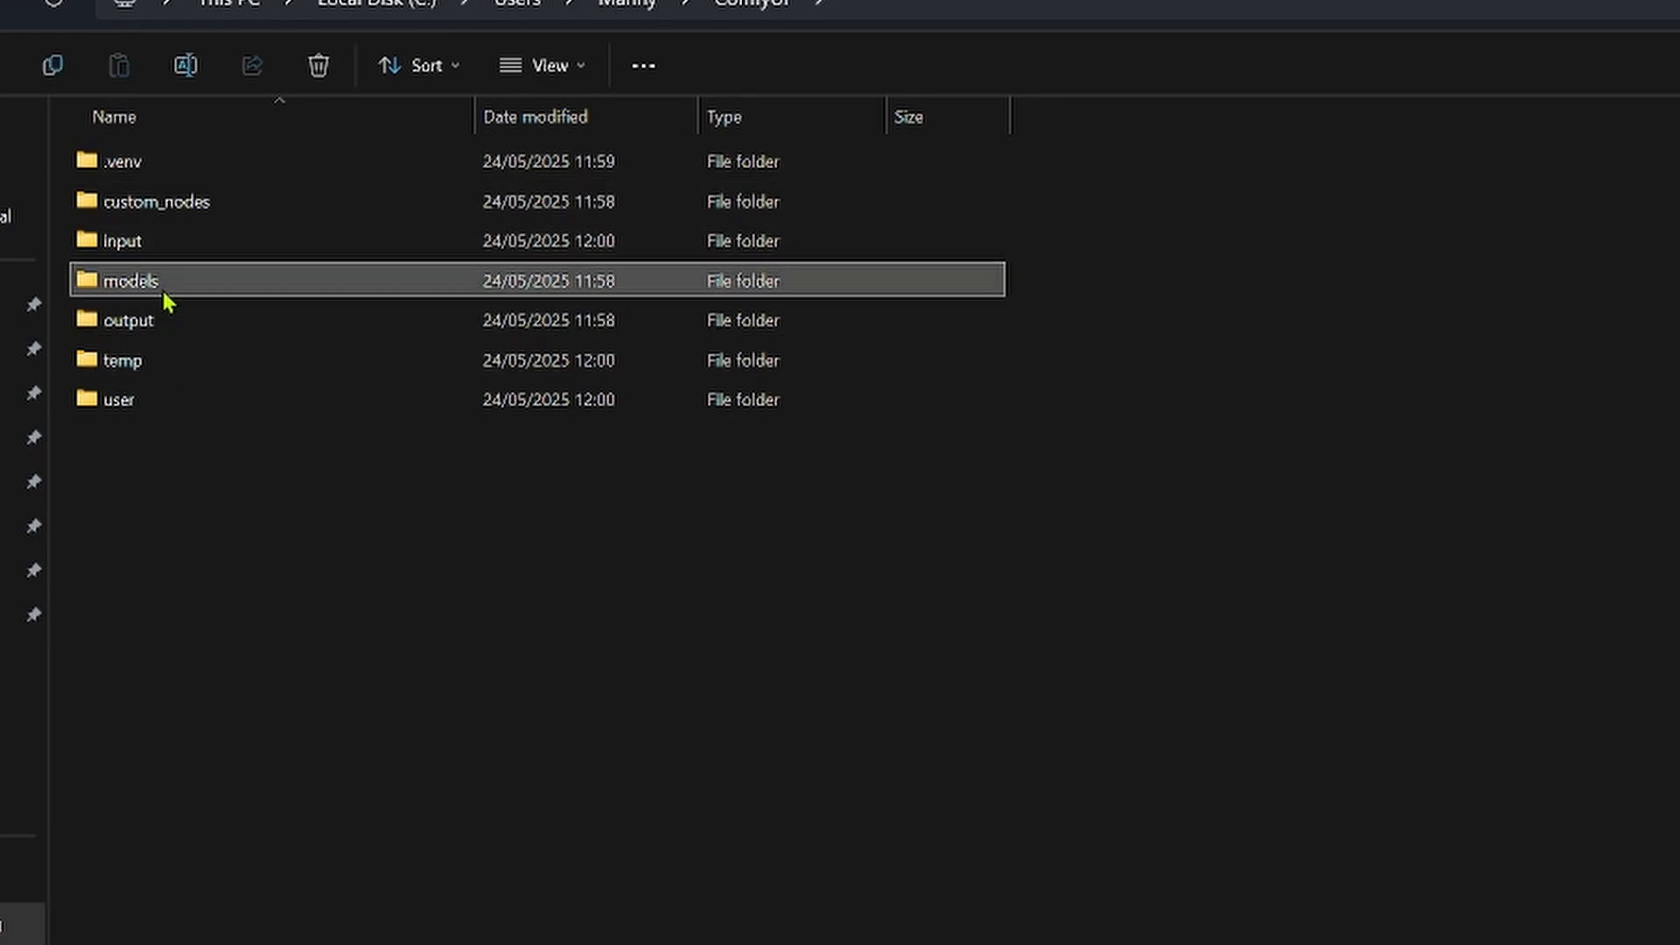
{"action": "left_click", "coordinate": [161, 287]}
{"action": "left_click", "coordinate": [87, 289]}
{"action": "double_click", "coordinate": [91, 289]}
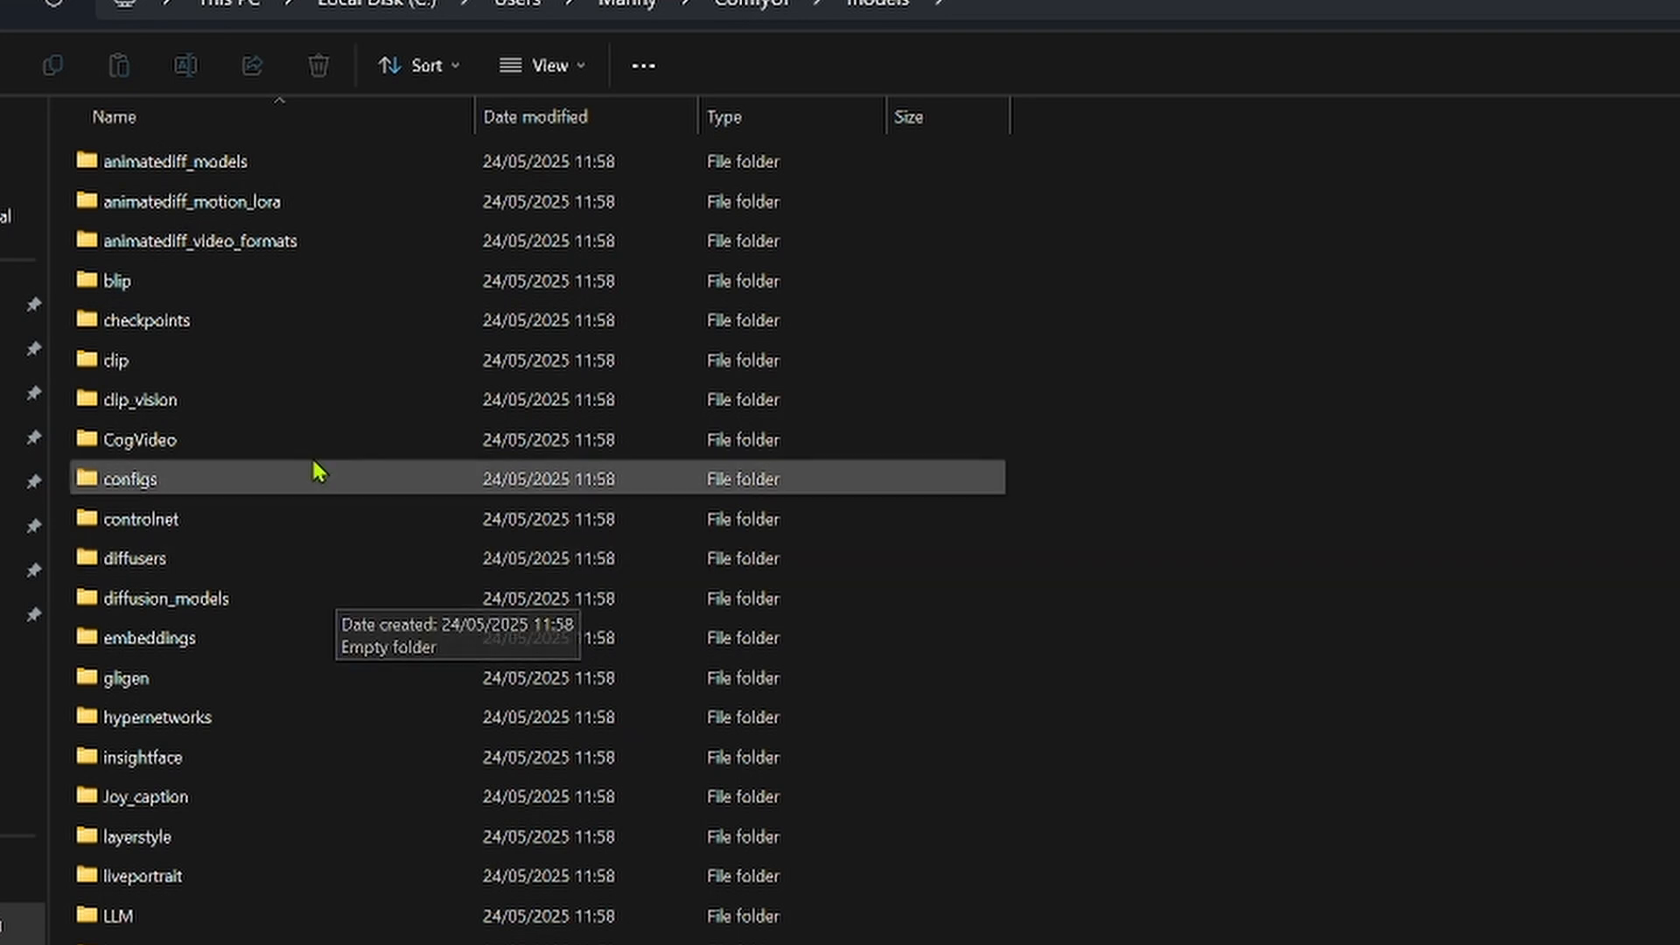
{"action": "double_click", "coordinate": [168, 327]}
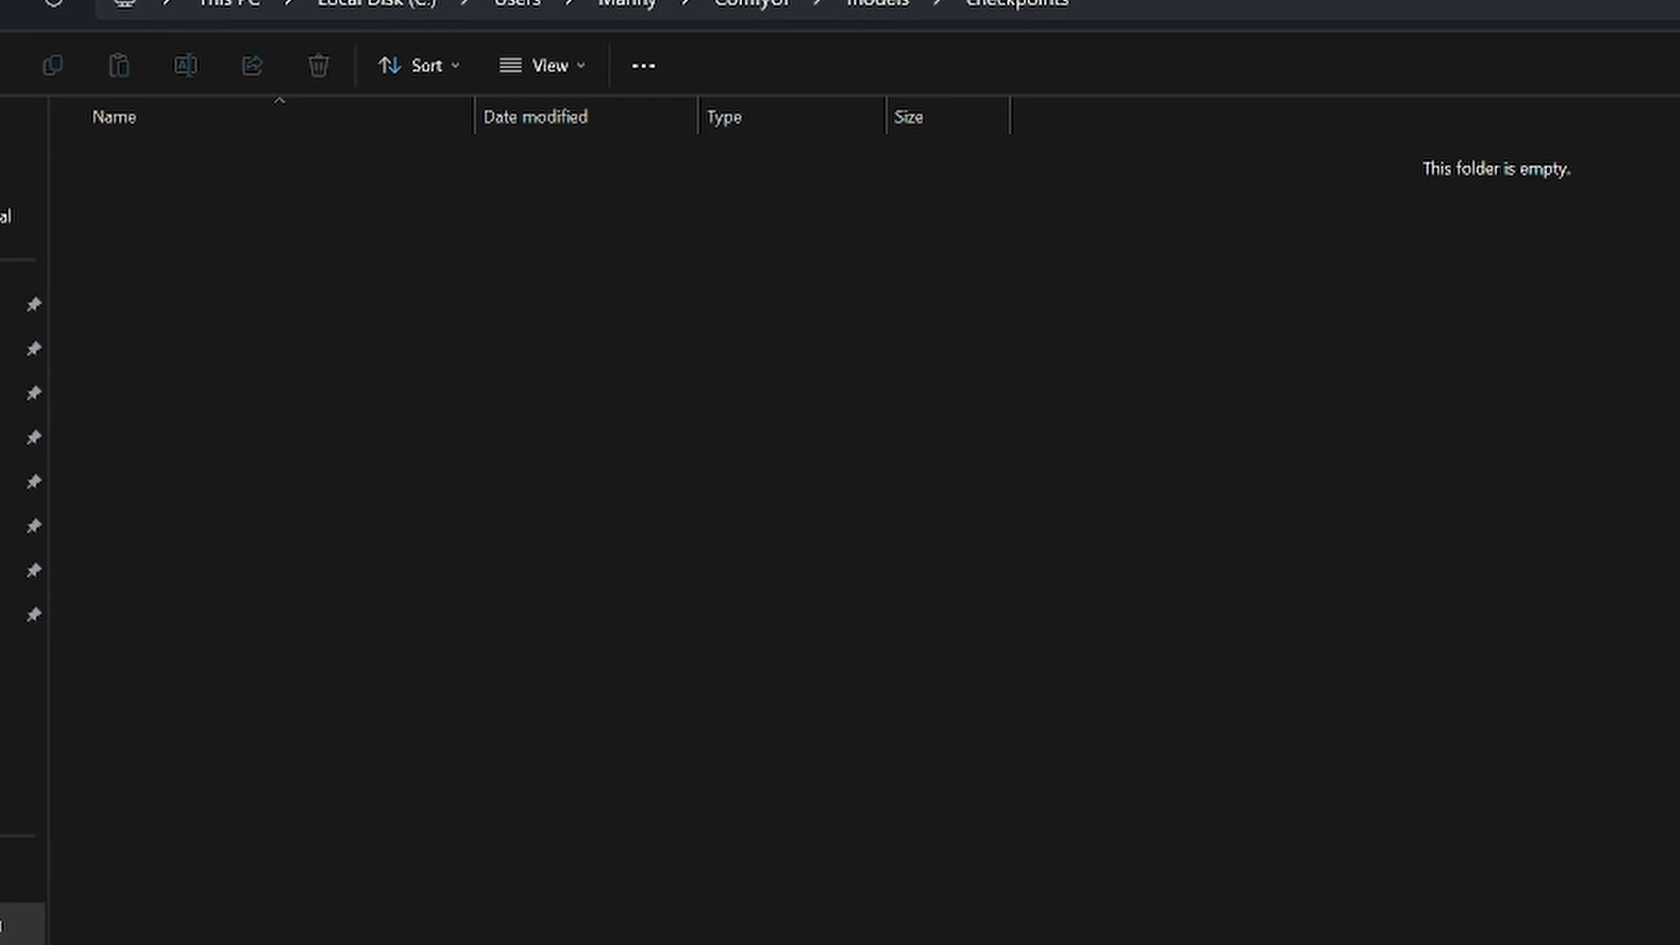
{"action": "key", "text": "alt+Left"}
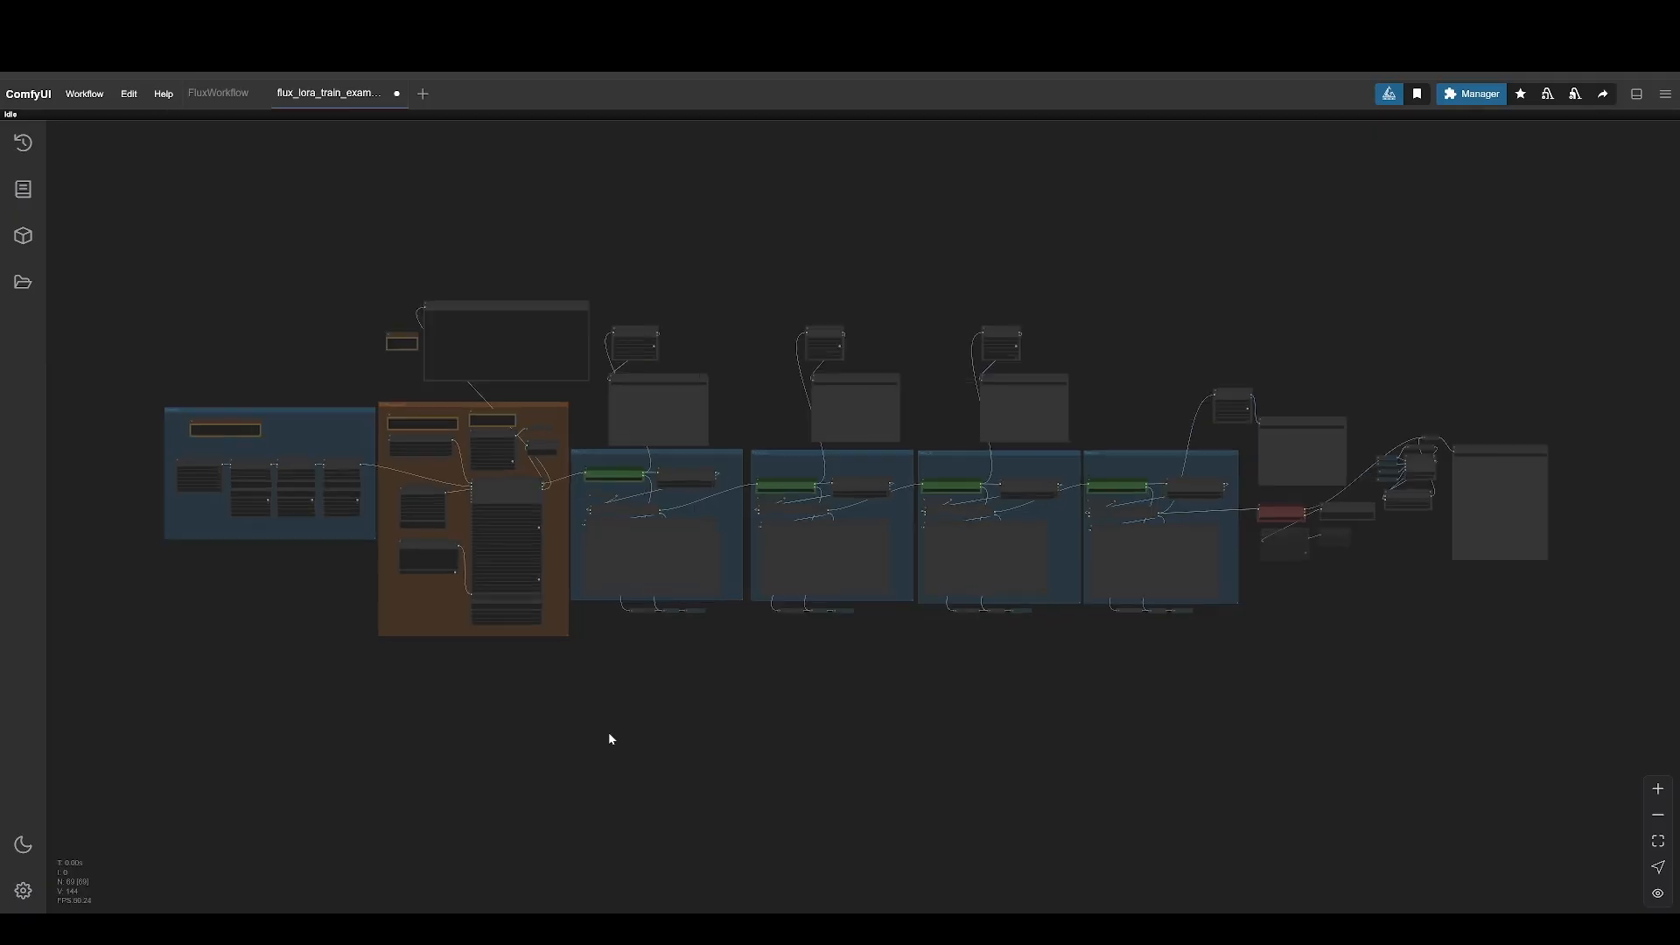
Switch to ComfyUI and examine the opening node groups of the Flux LoRA training workflow
{"action": "scroll", "coordinate": [610, 740], "scroll_direction": "up", "scroll_amount": 2}
{"action": "left_click_drag", "start_coordinate": [593, 723], "coordinate": [1150, 793]}
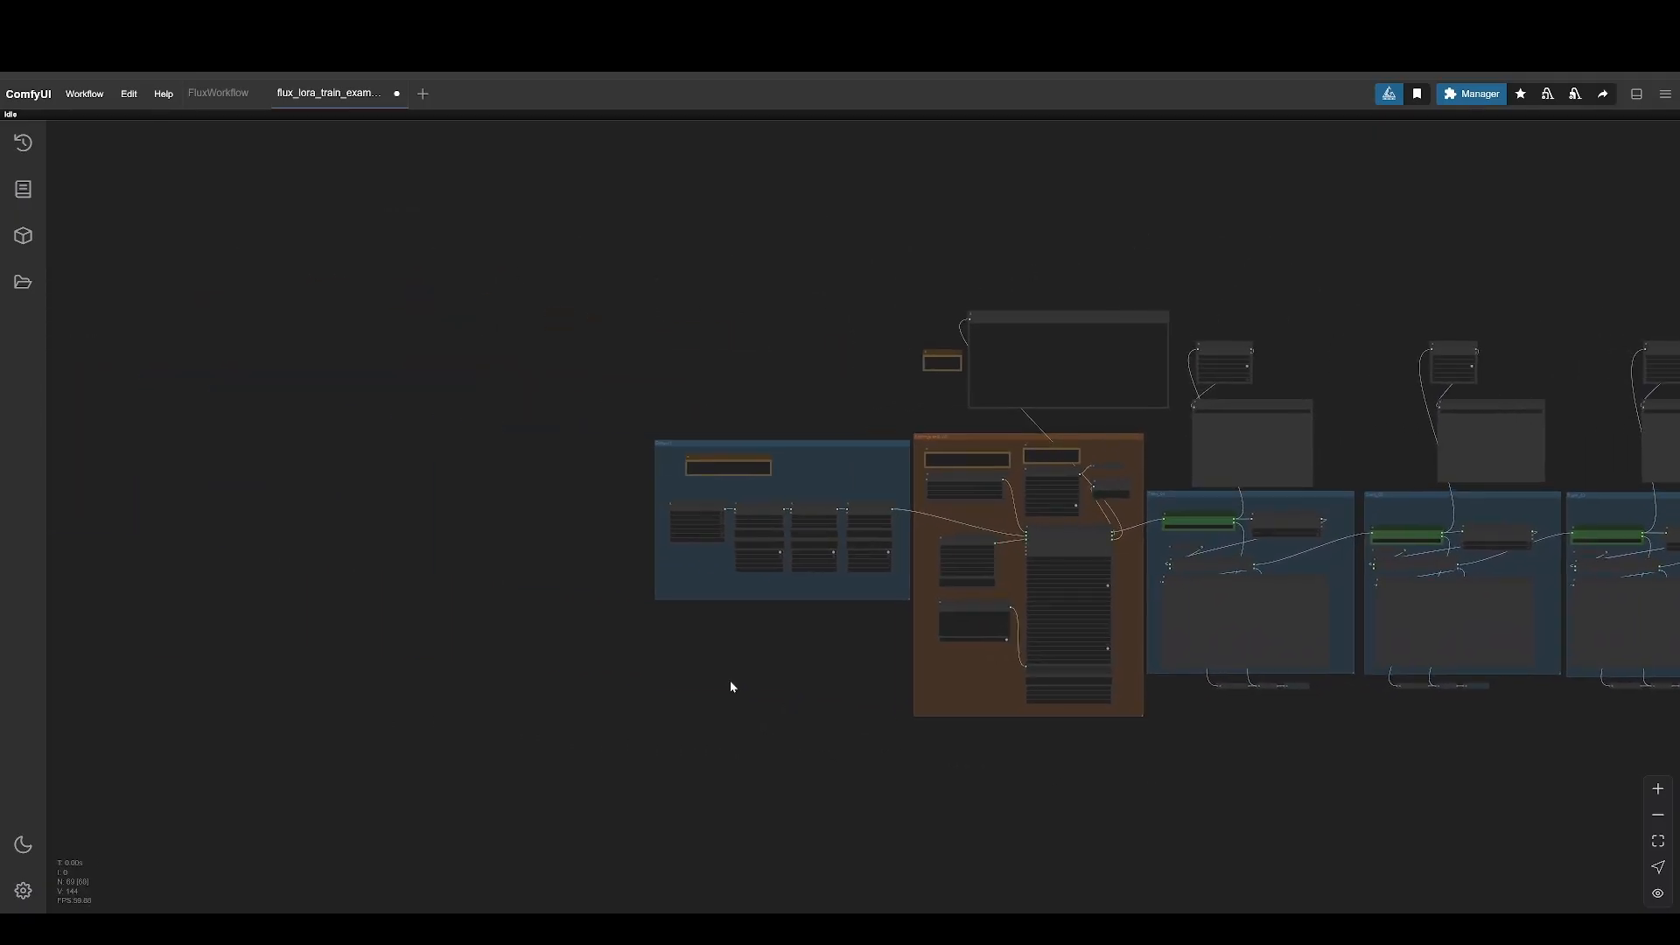
{"action": "scroll", "coordinate": [737, 630], "scroll_direction": "up", "scroll_amount": 10}
{"action": "left_click_drag", "start_coordinate": [911, 548], "coordinate": [817, 668]}
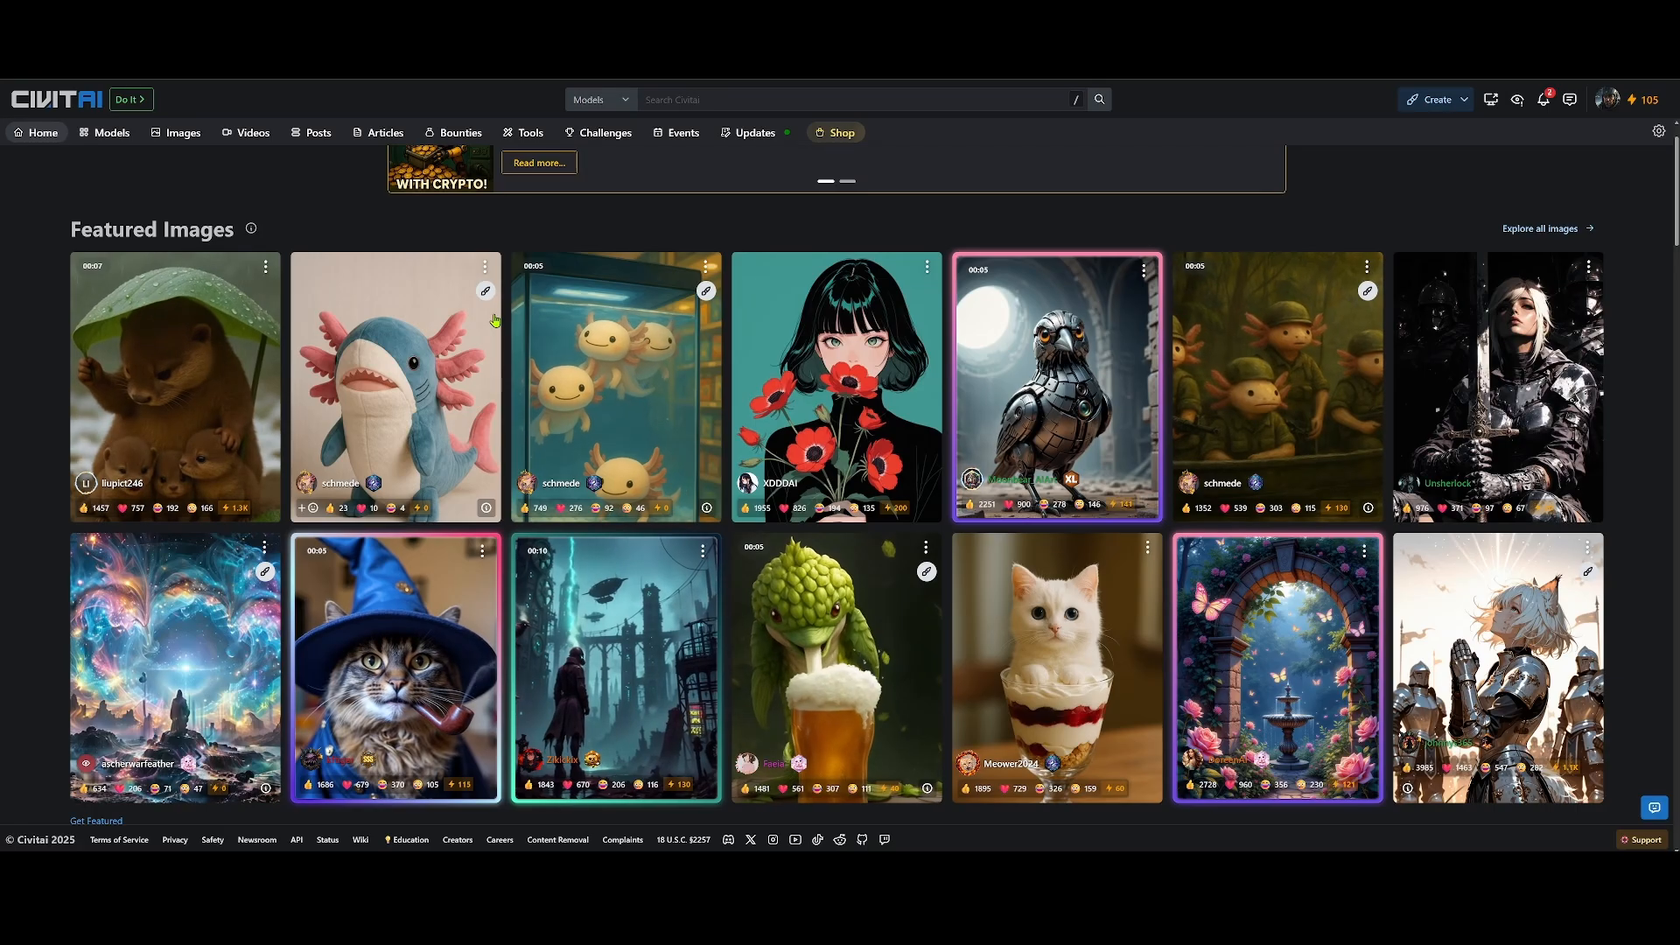
Switch to the Civitai home page and look through its featured images and featured models
{"action": "scroll", "coordinate": [495, 320], "scroll_direction": "down", "scroll_amount": 2}
{"action": "scroll", "coordinate": [496, 320], "scroll_direction": "down", "scroll_amount": 5}
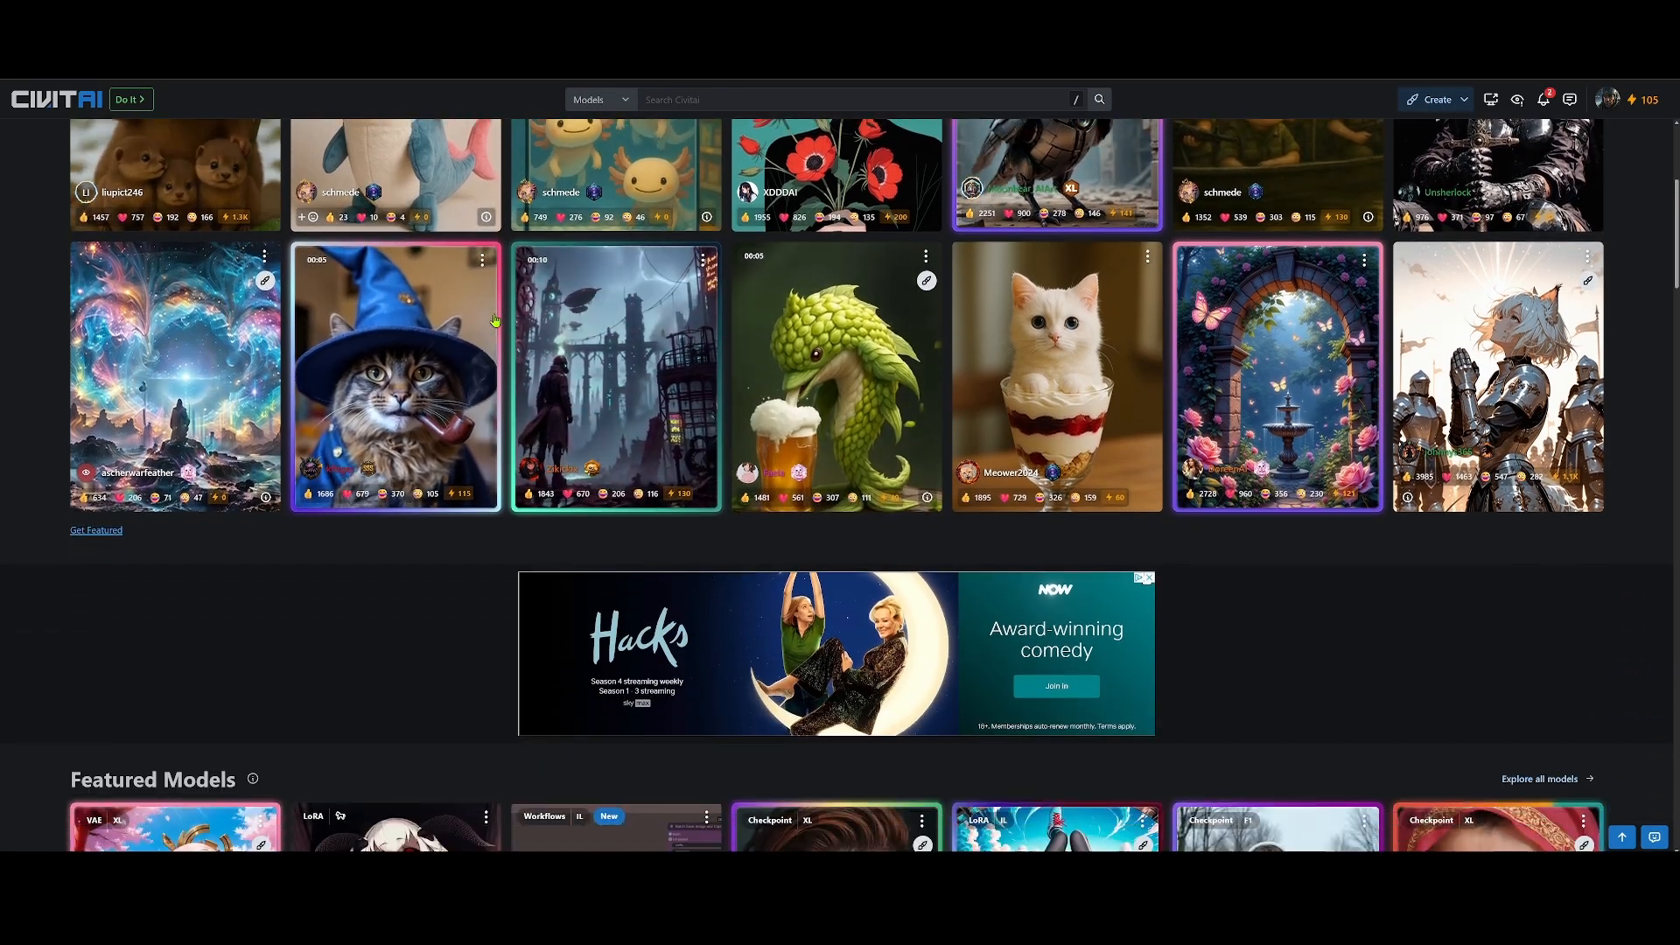
{"action": "scroll", "coordinate": [496, 320], "scroll_direction": "down", "scroll_amount": 5}
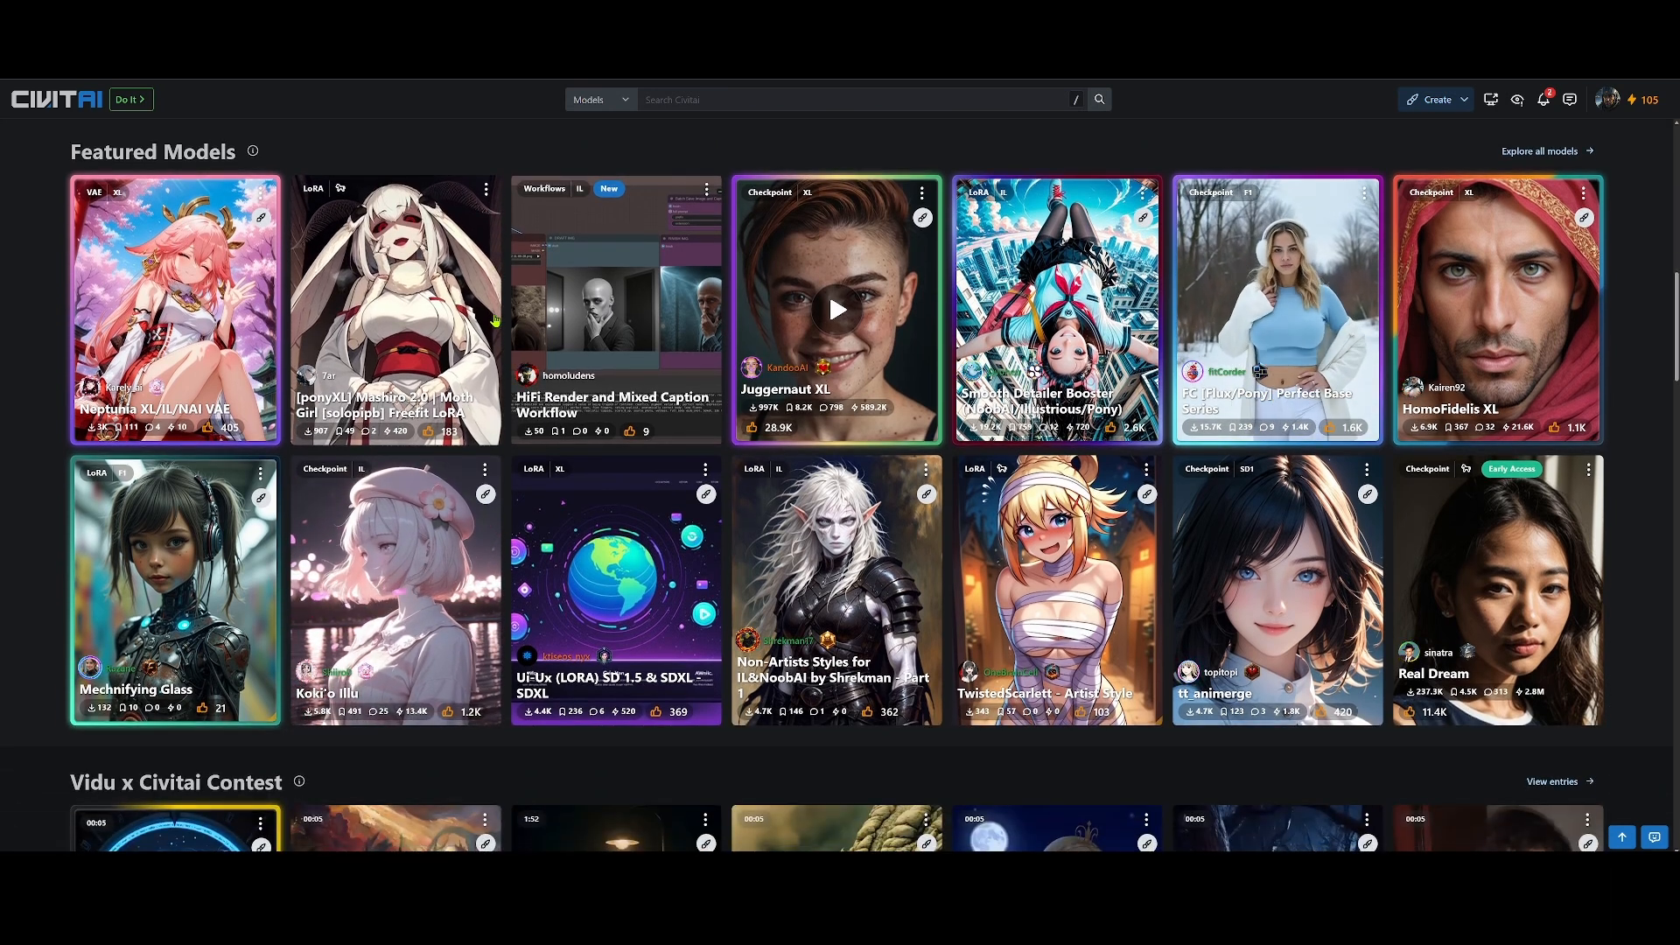
Search the Civitai models for "Dreamshaper" and open the DreamShaper XL model page
{"action": "left_click", "coordinate": [664, 98]}
{"action": "type", "text": "D"}
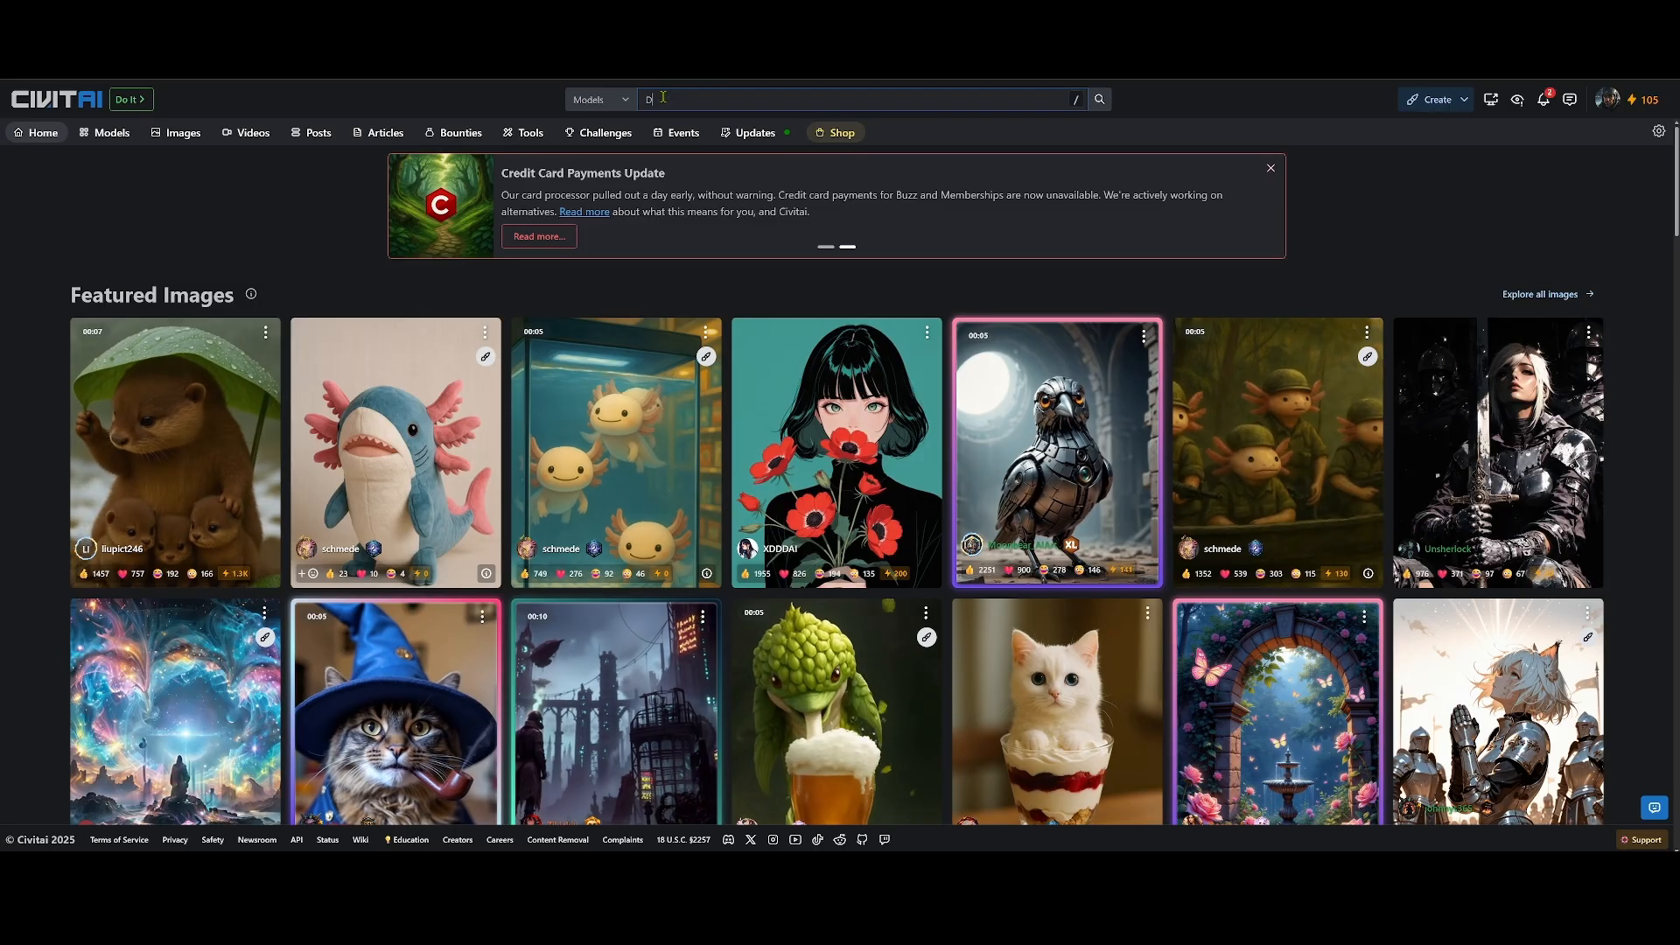
{"action": "type", "text": "re"}
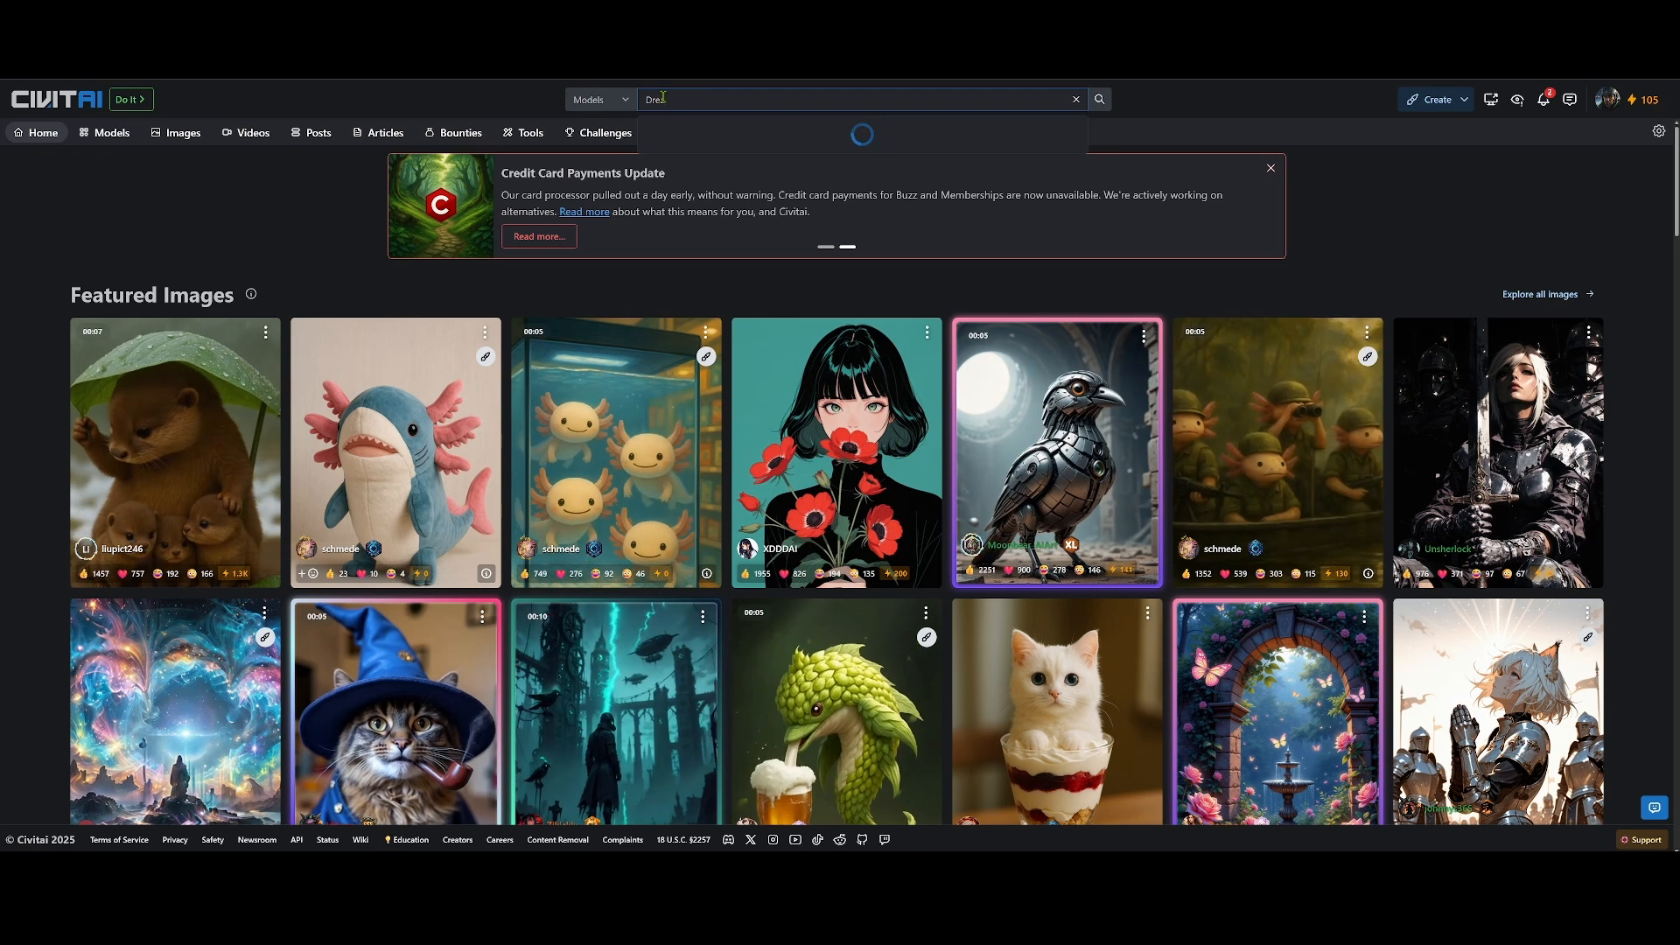
{"action": "type", "text": "amshaper"}
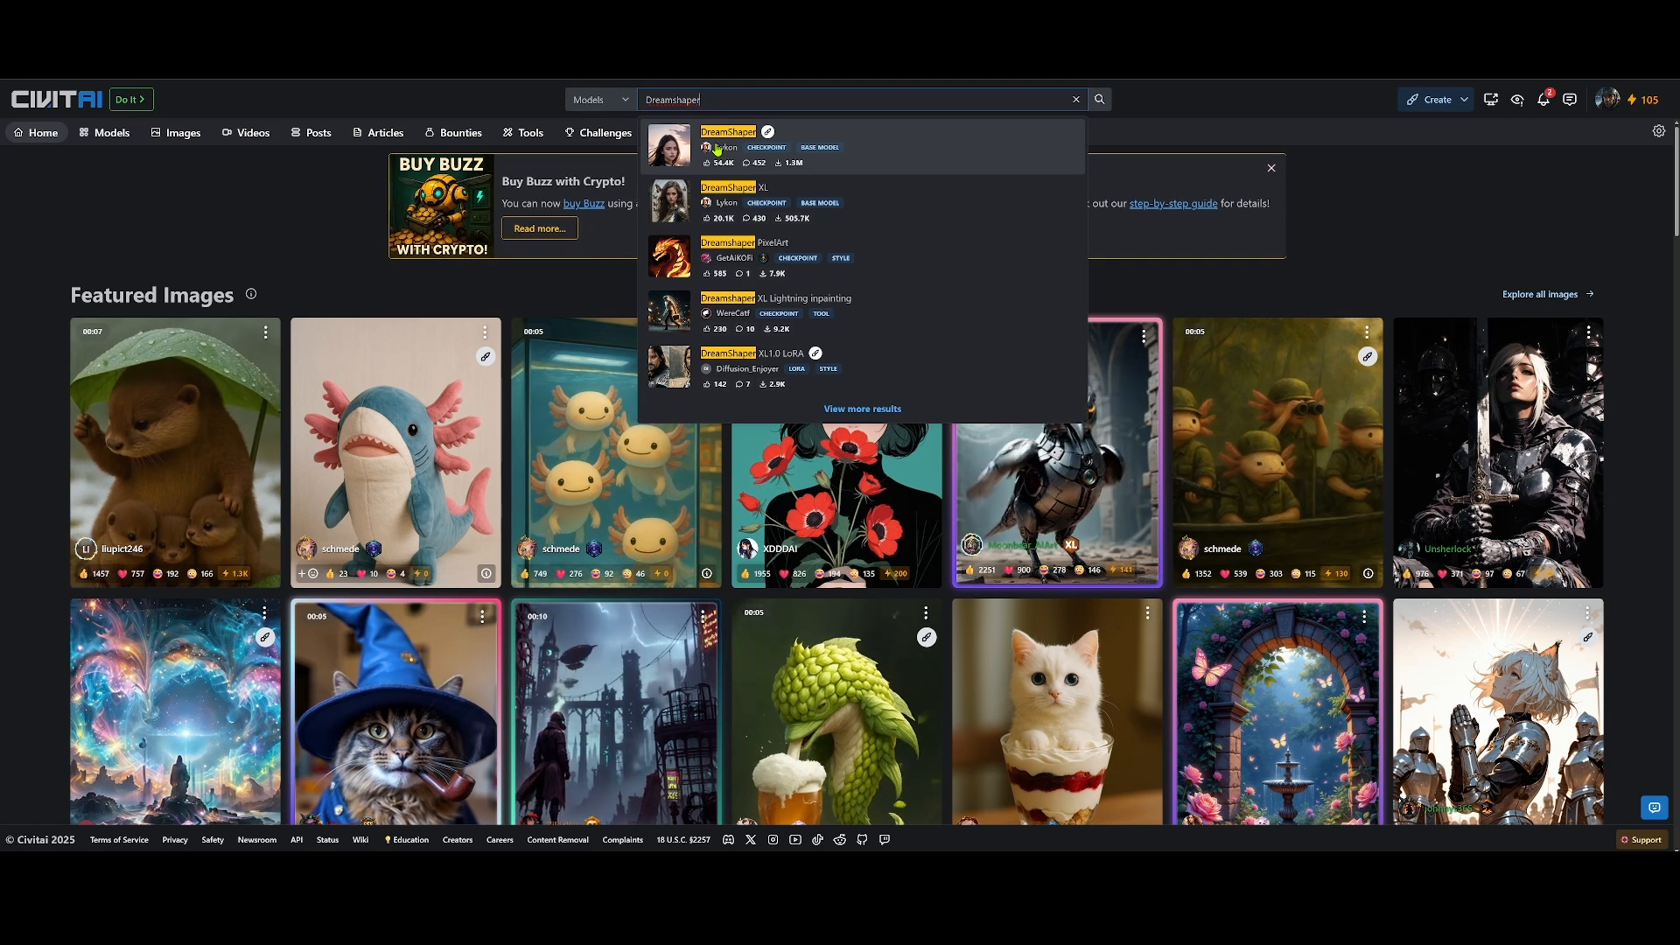
{"action": "left_click", "coordinate": [701, 197]}
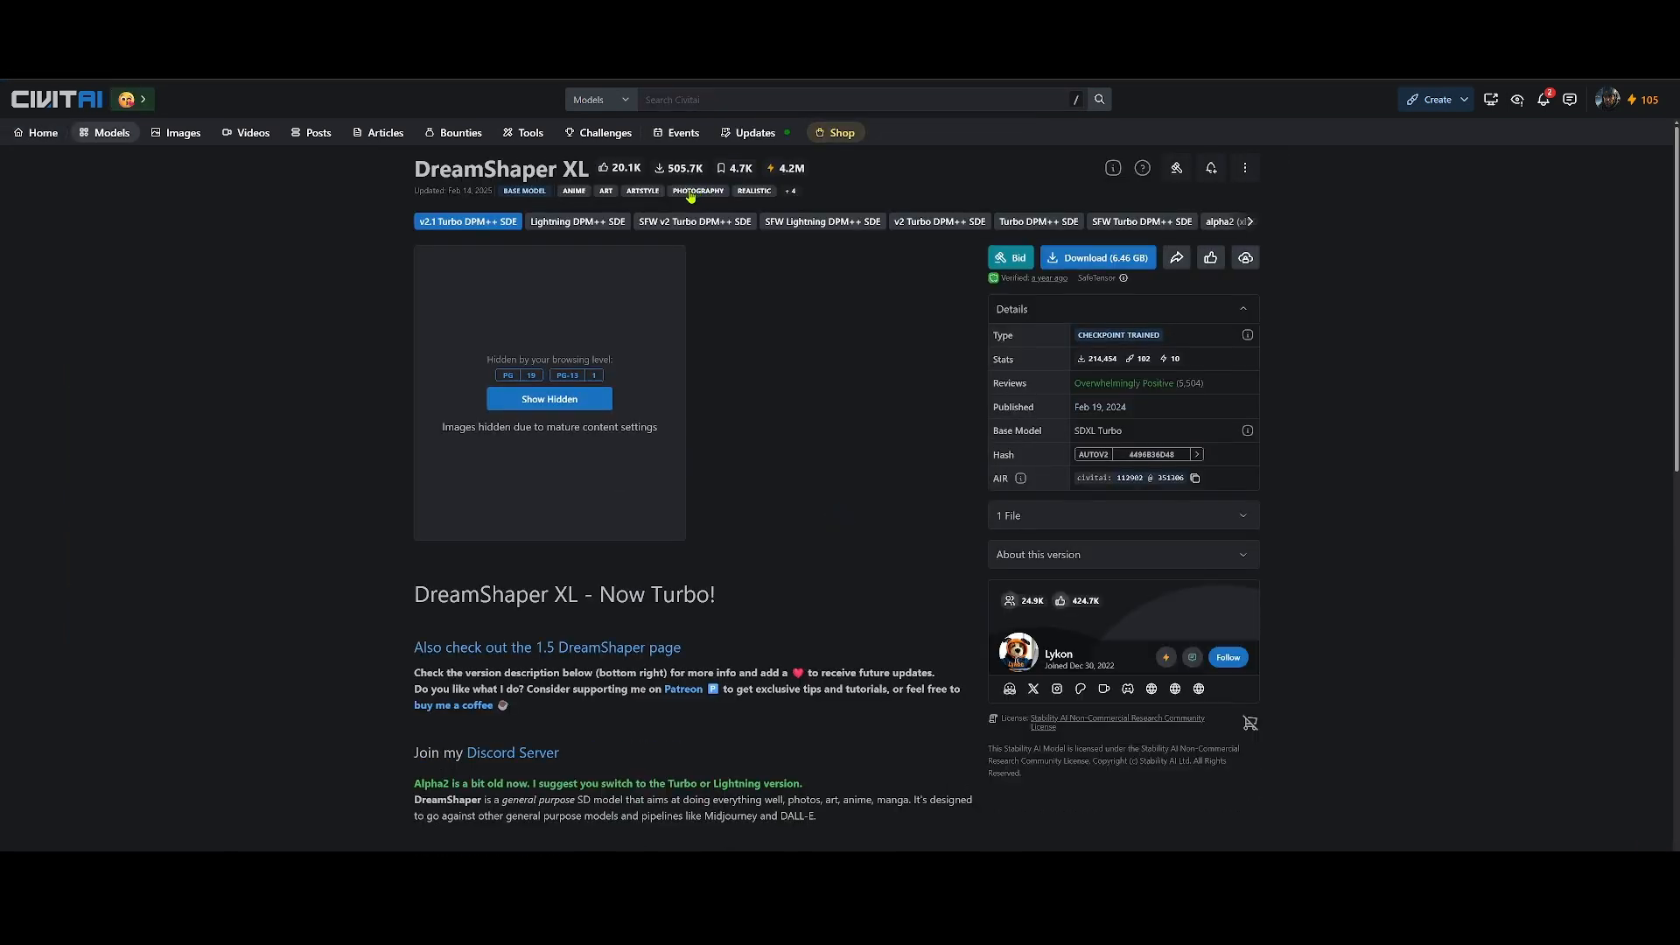
Reveal the hidden sample images and download the v2.1 Turbo DPM++ SDE version of DreamShaper XL
{"action": "left_click", "coordinate": [581, 405]}
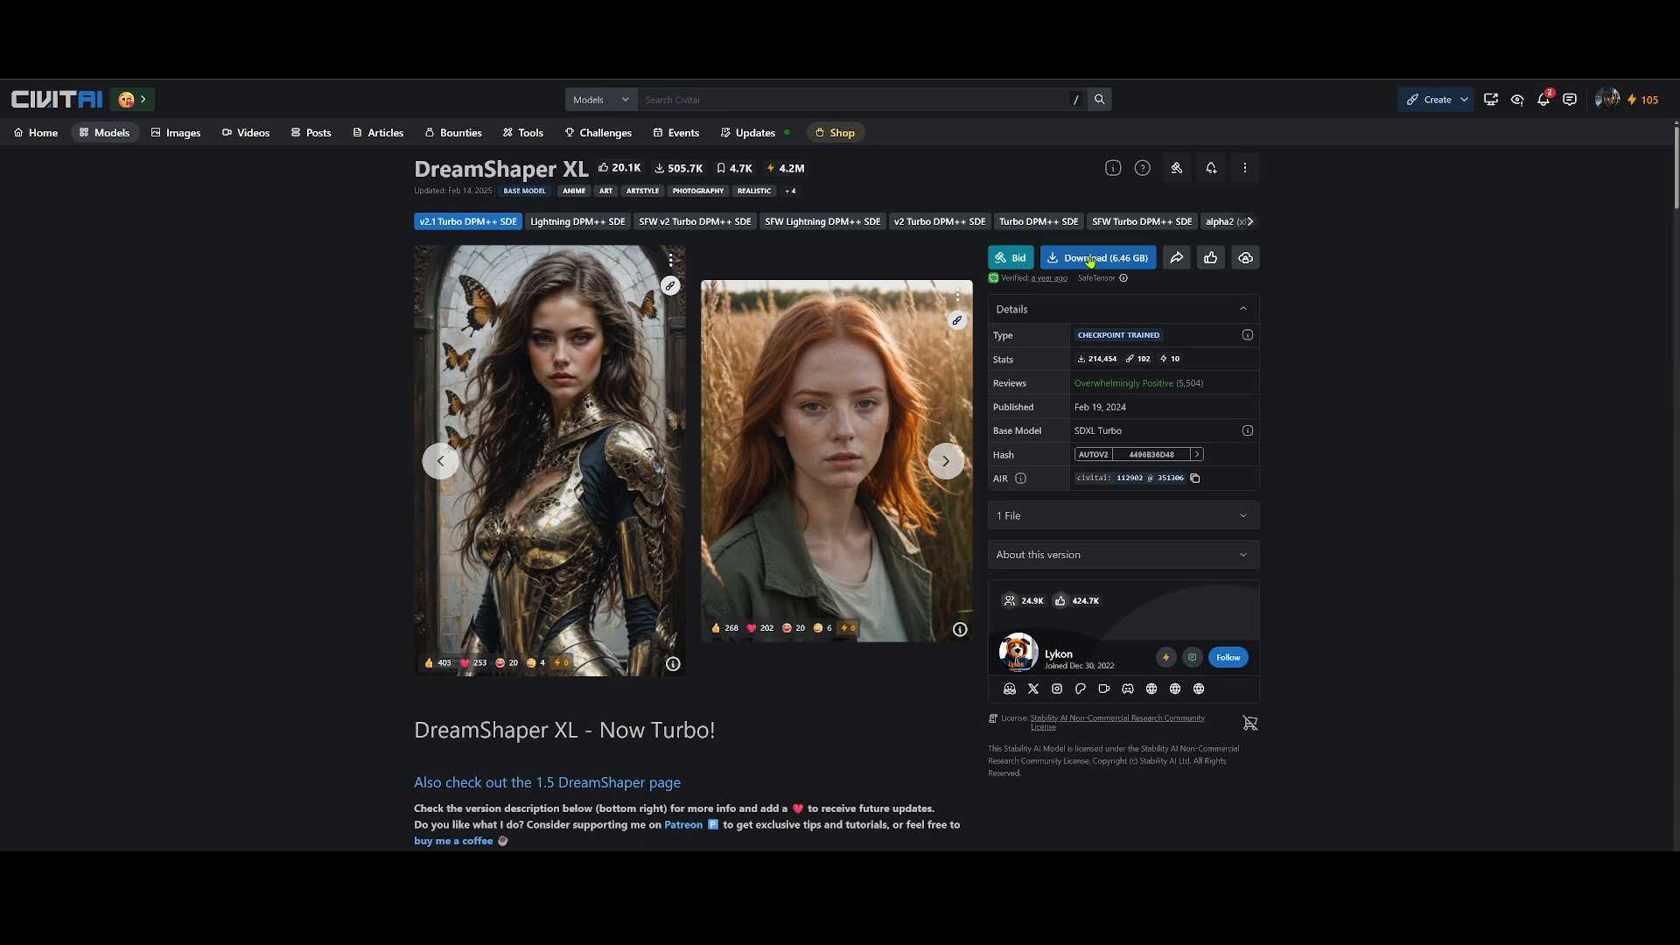
{"action": "left_click", "coordinate": [1090, 260]}
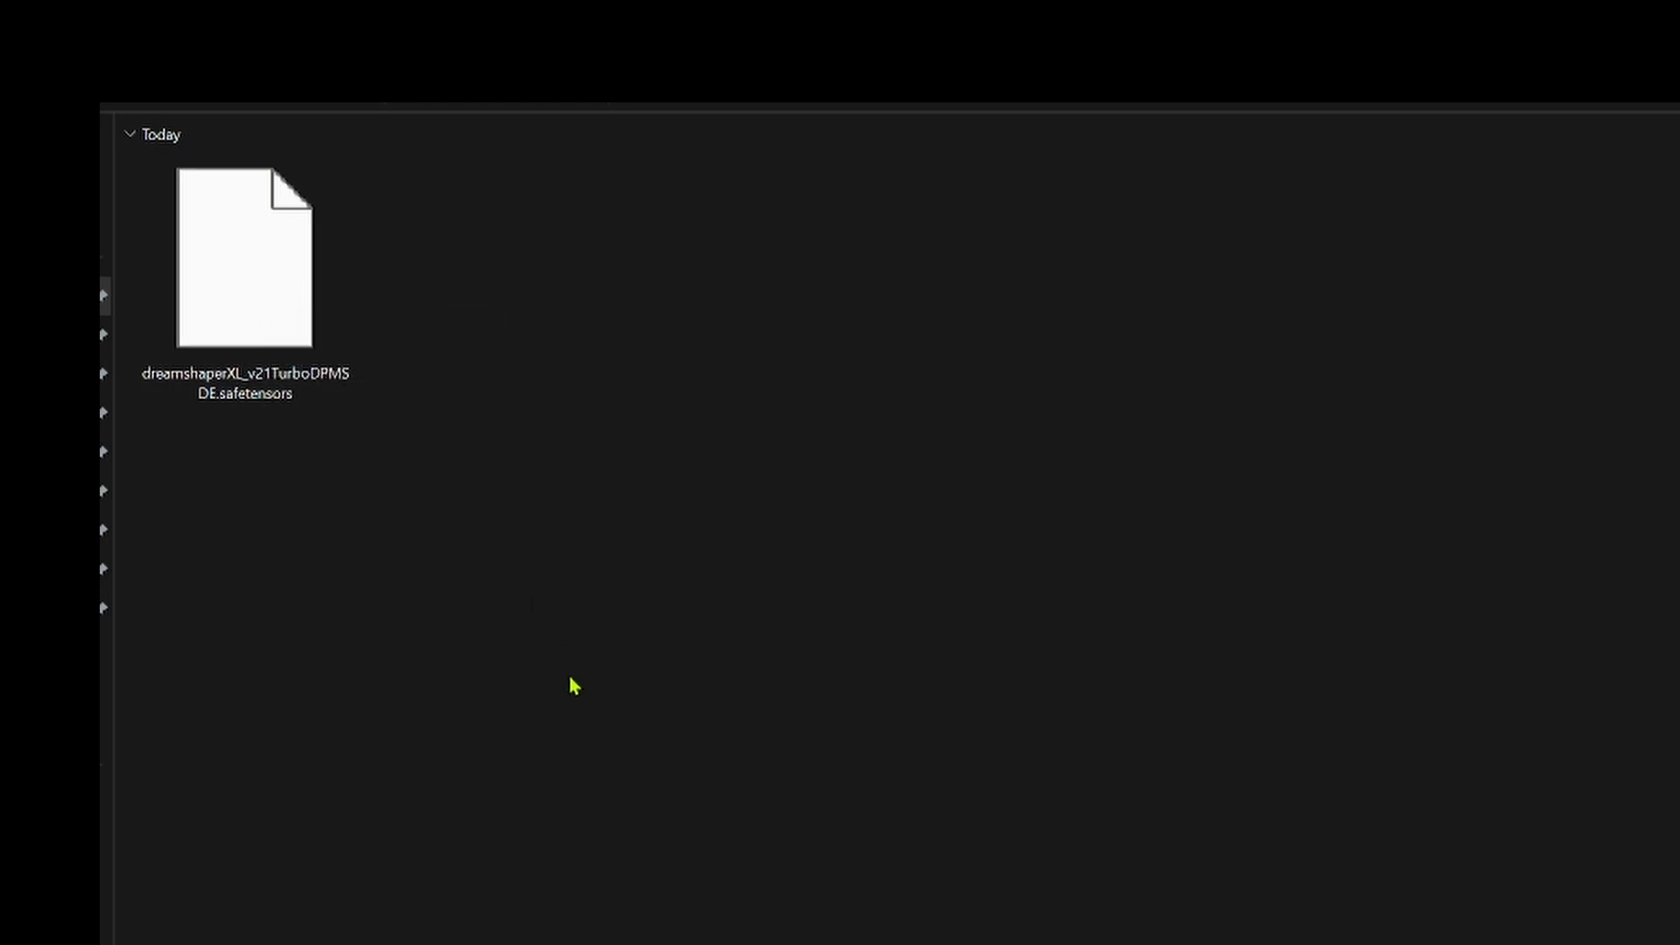
Move the downloaded dreamshaperXL_v21TurboDPMSDE.safetensors file into the models/checkpoints folder of ComfyUI inside the personal user folder
{"action": "right_click", "coordinate": [254, 280]}
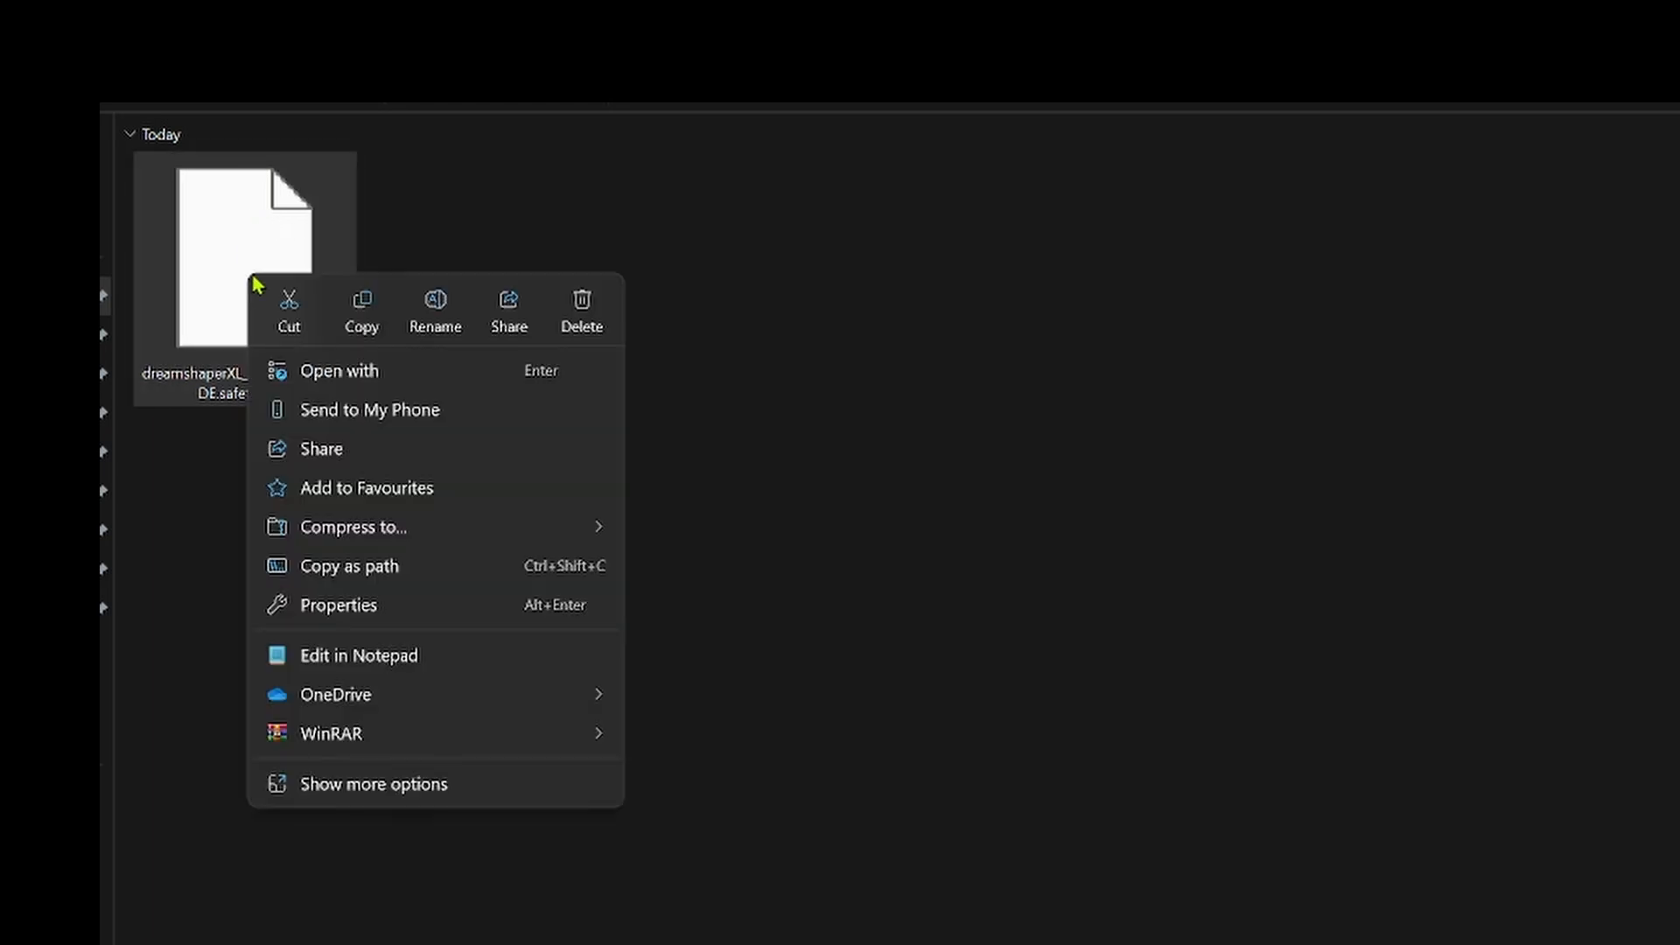
{"action": "left_click", "coordinate": [298, 316]}
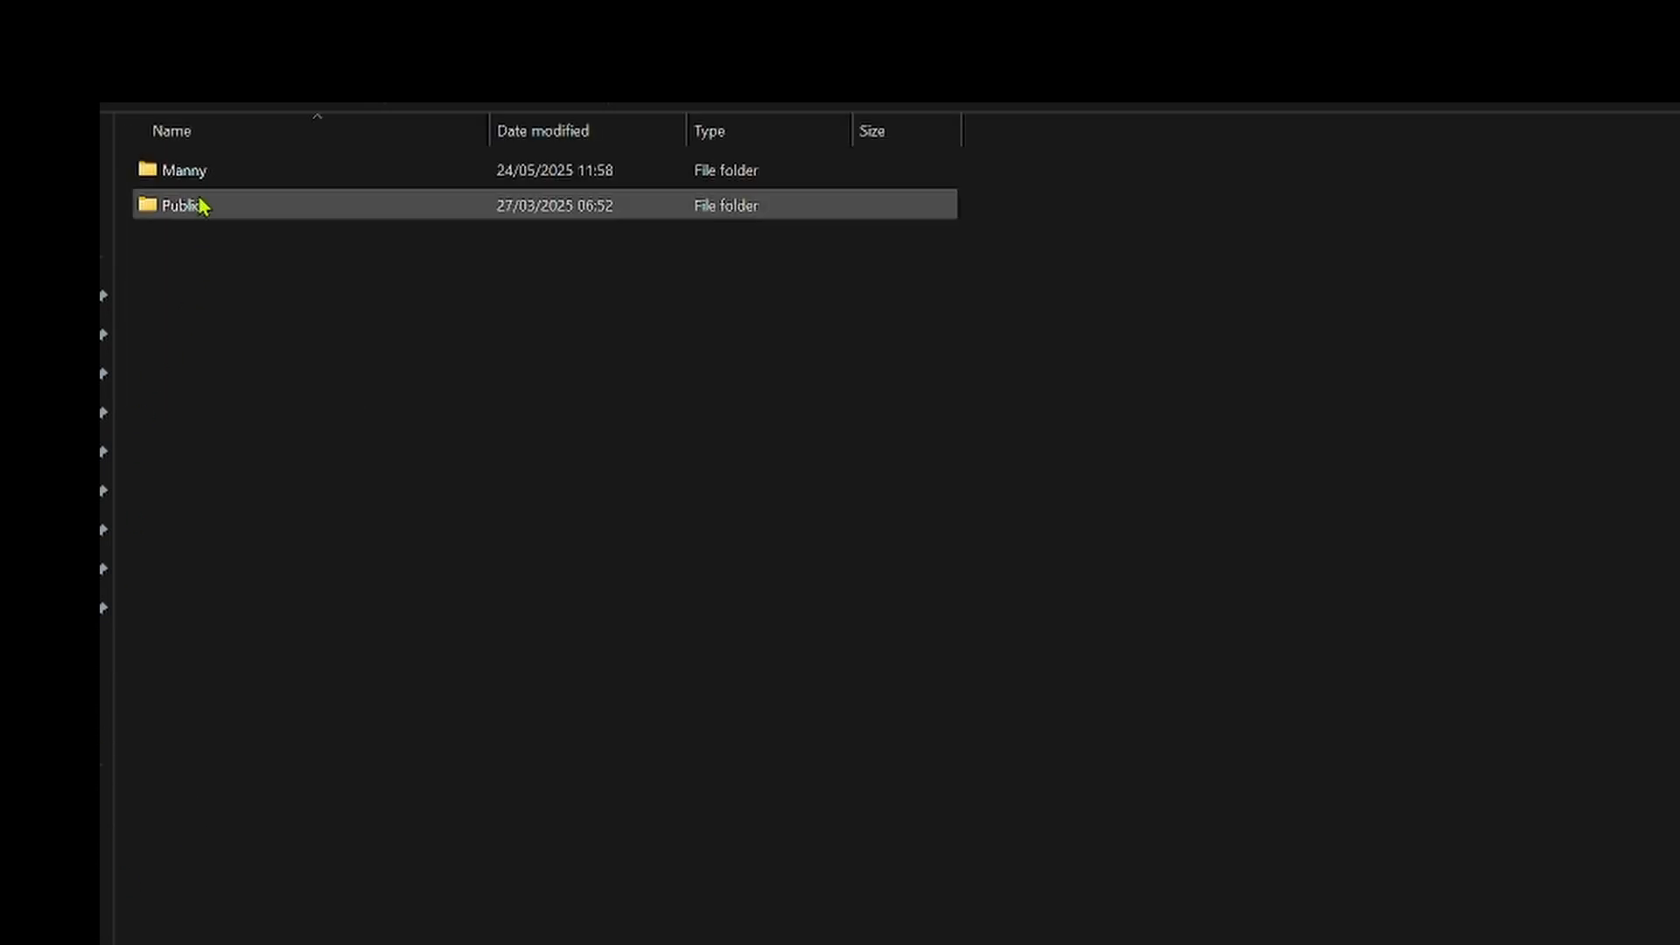
{"action": "left_click", "coordinate": [198, 174]}
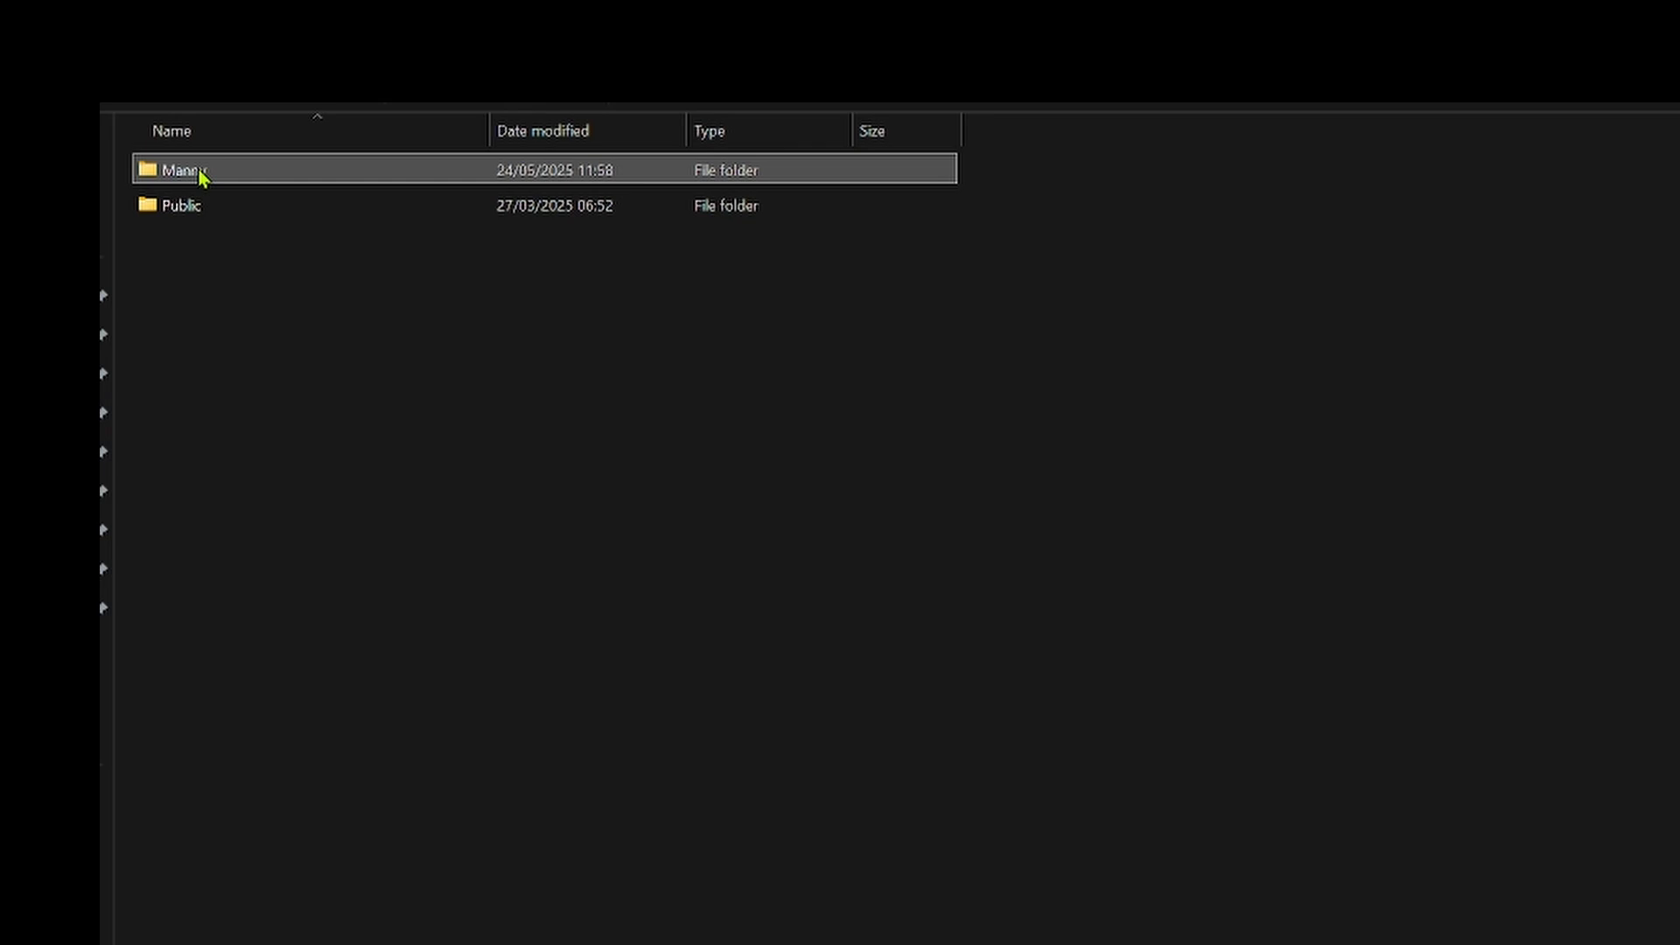
{"action": "double_click", "coordinate": [201, 174]}
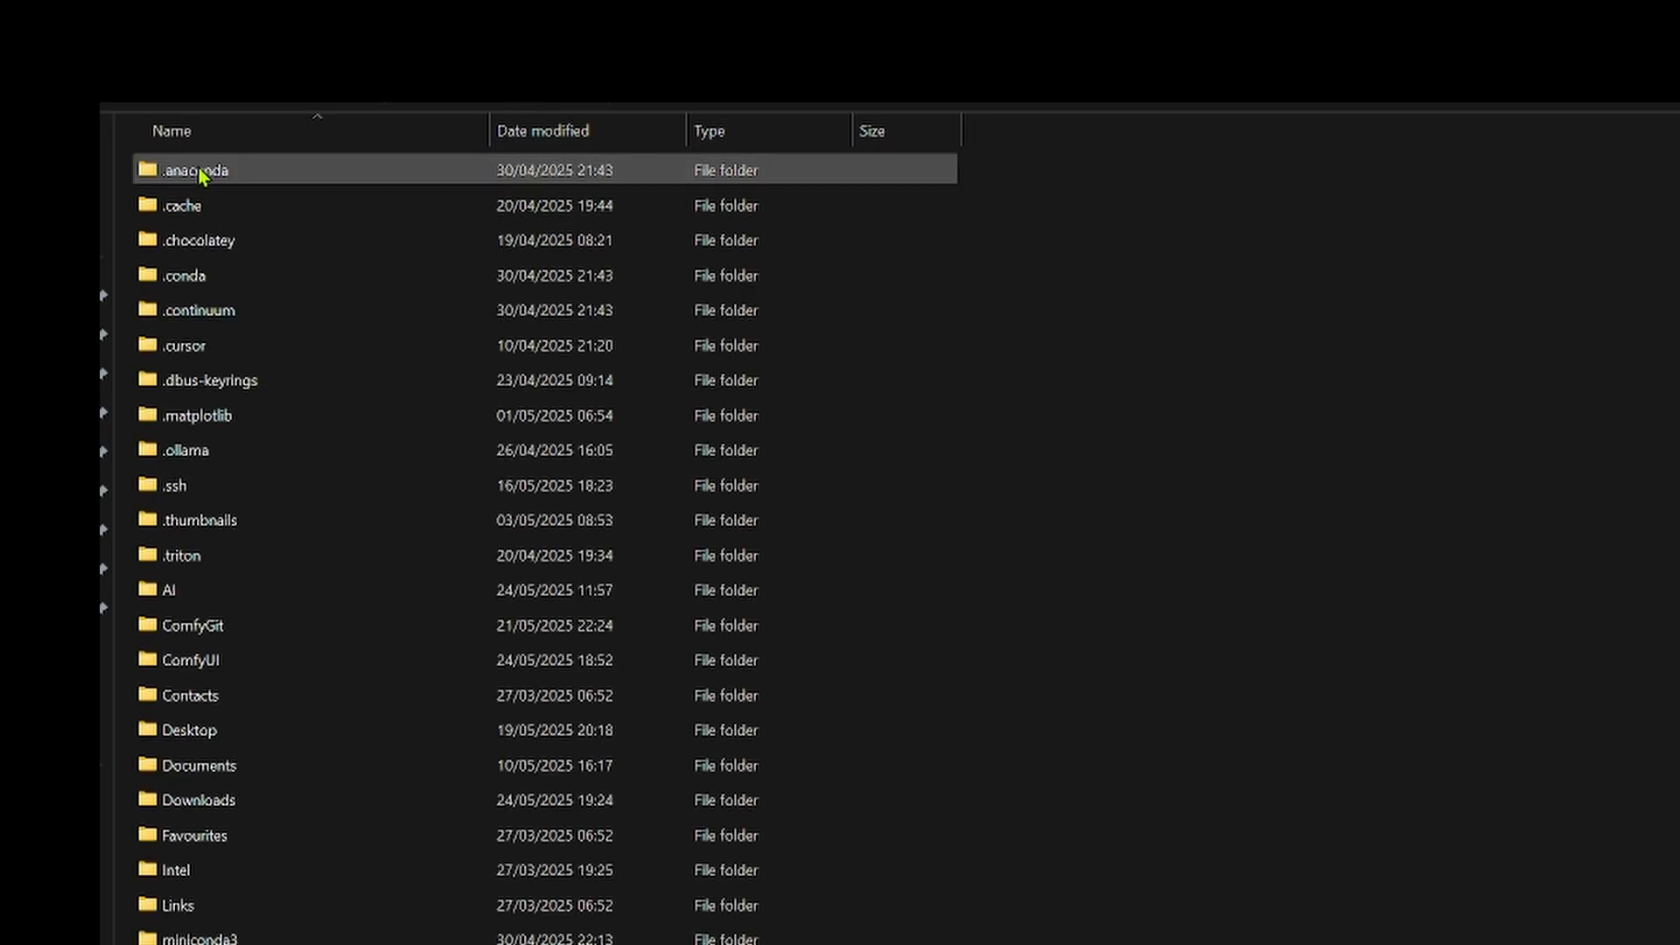
{"action": "double_click", "coordinate": [196, 668]}
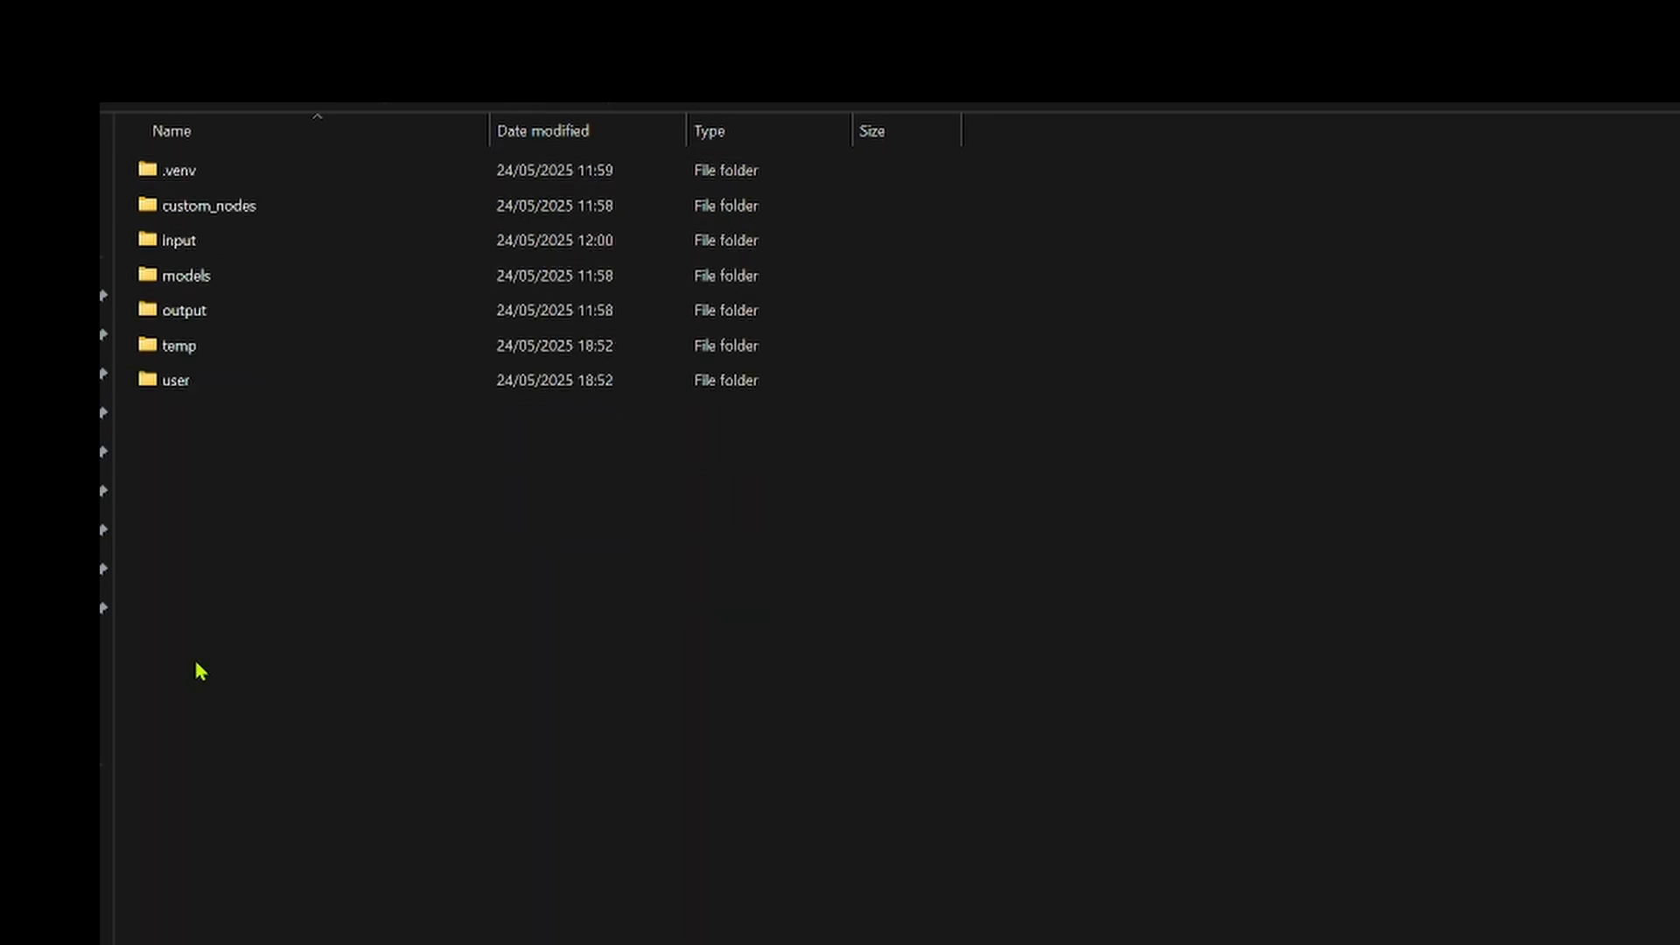
{"action": "double_click", "coordinate": [204, 275]}
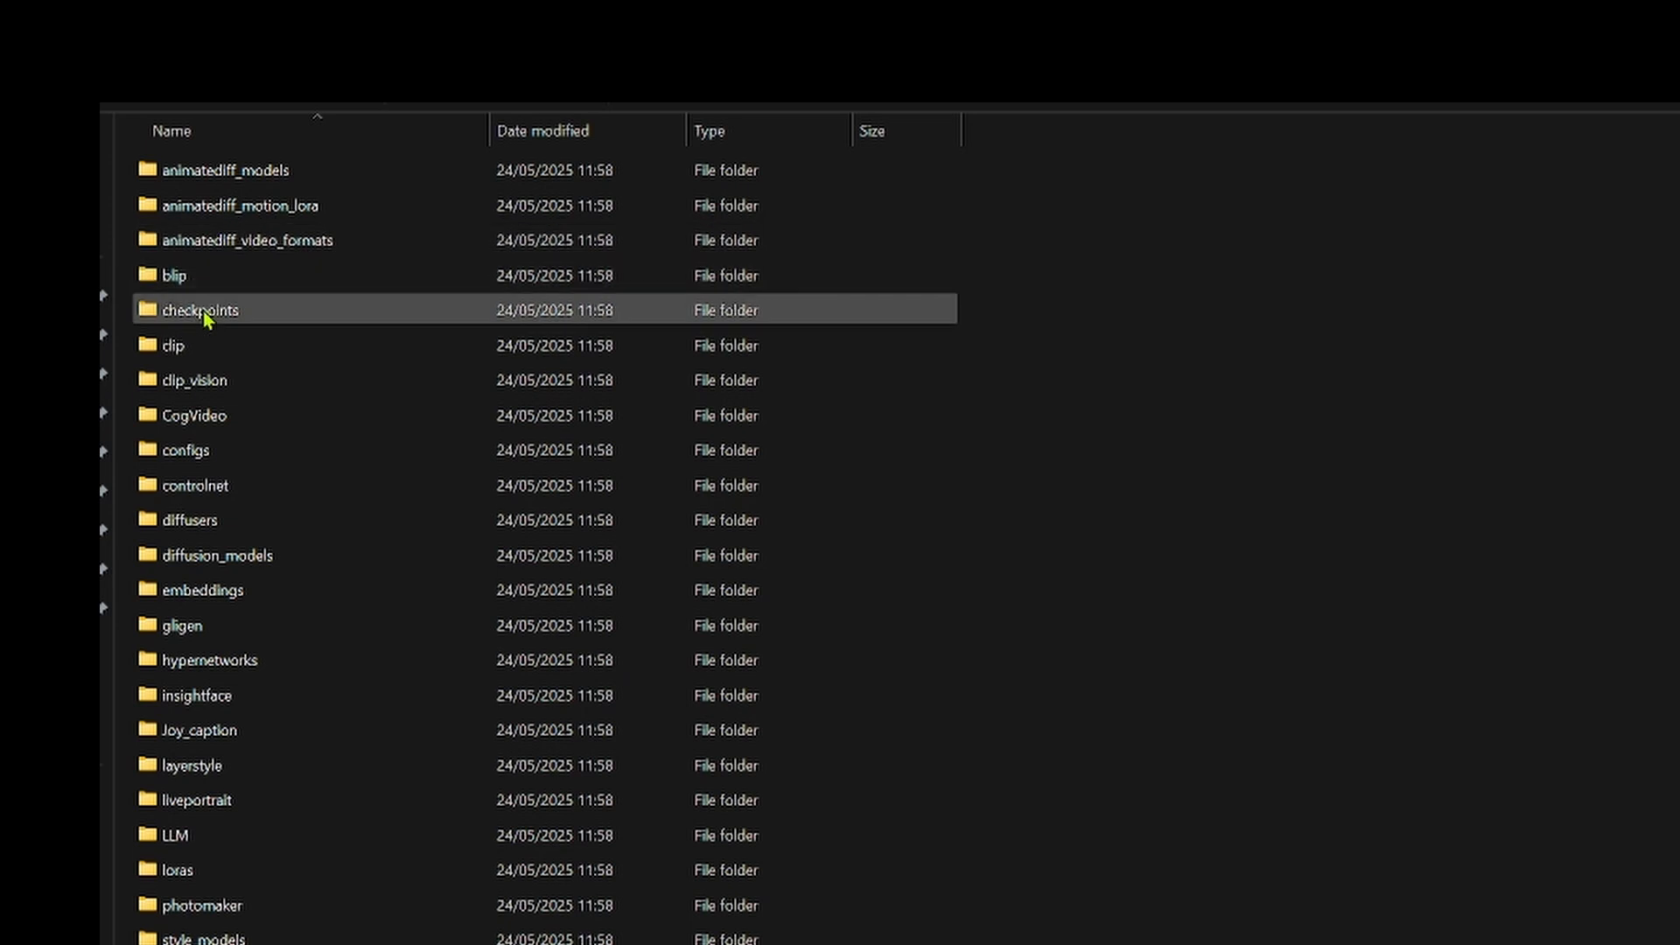
{"action": "double_click", "coordinate": [204, 313]}
{"action": "right_click", "coordinate": [238, 295]}
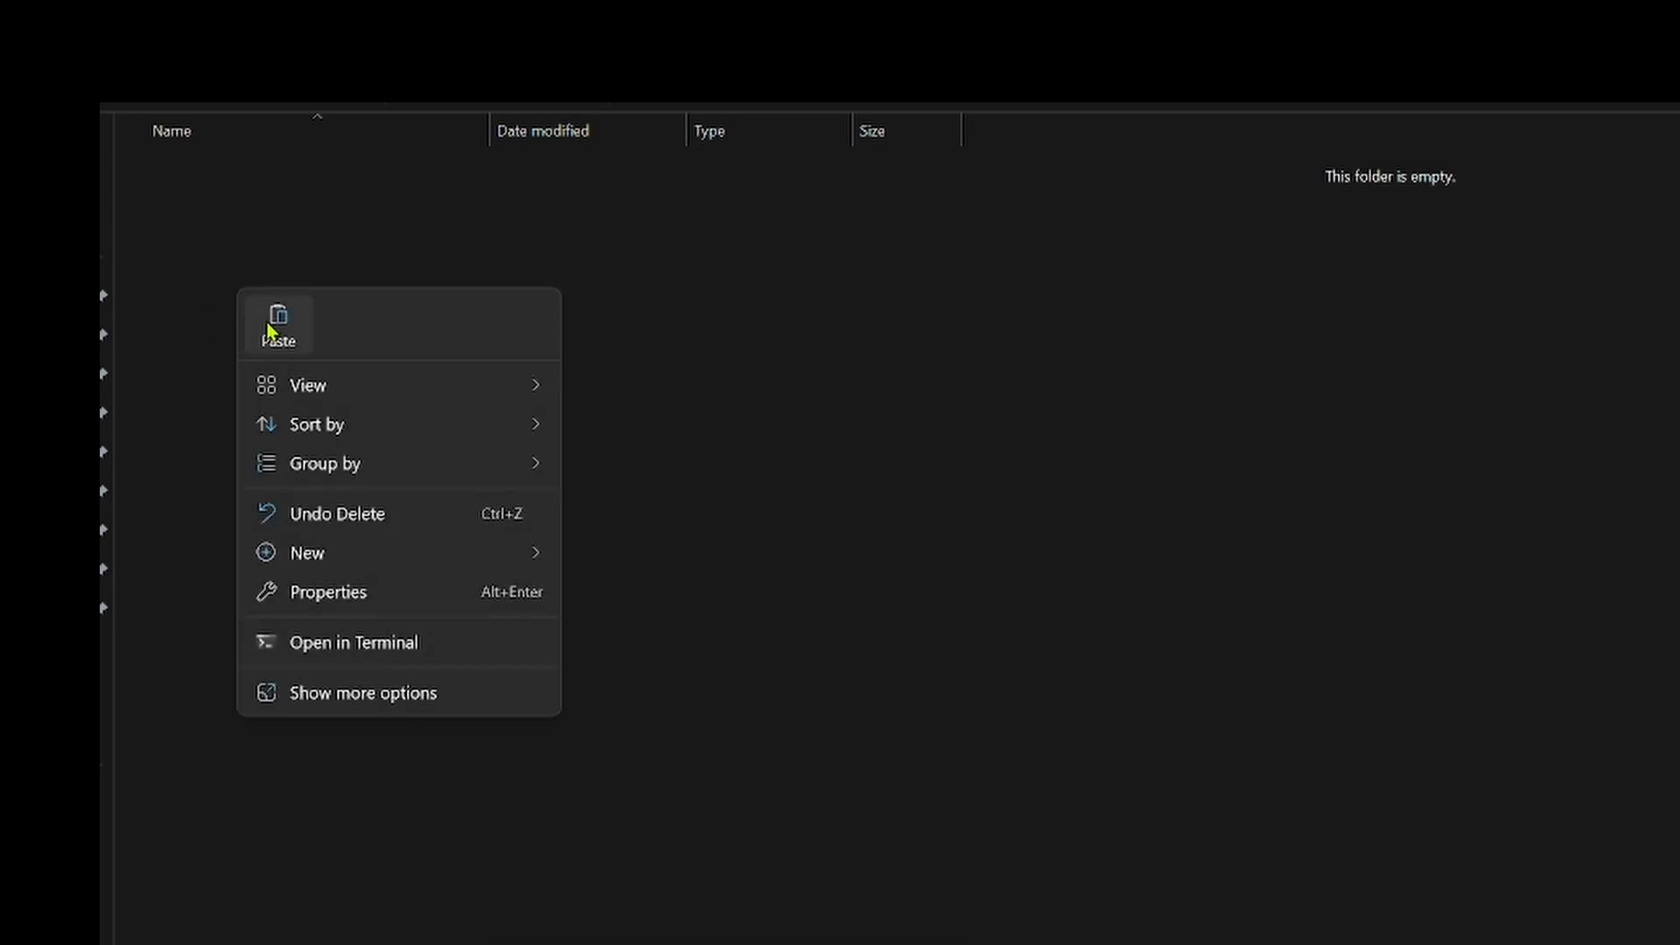
{"action": "left_click", "coordinate": [271, 331]}
{"action": "left_click", "coordinate": [211, 228]}
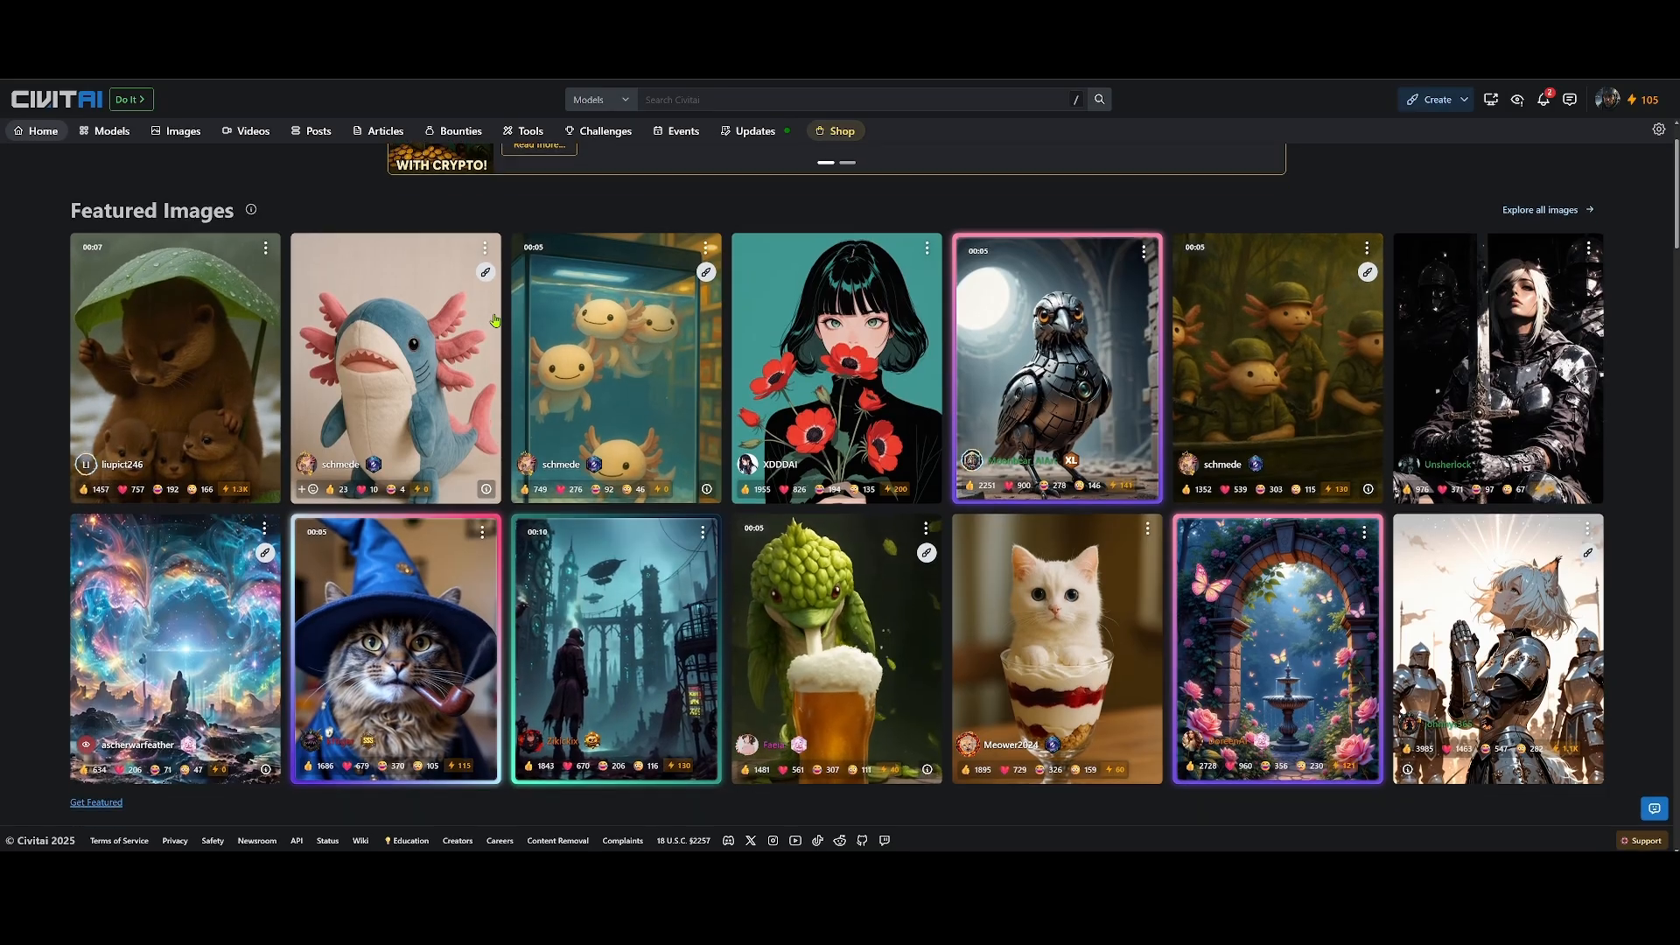
Switch to the Civitai home page and browse from the featured images down to the featured models
{"action": "scroll", "coordinate": [496, 320], "scroll_direction": "down", "scroll_amount": 4}
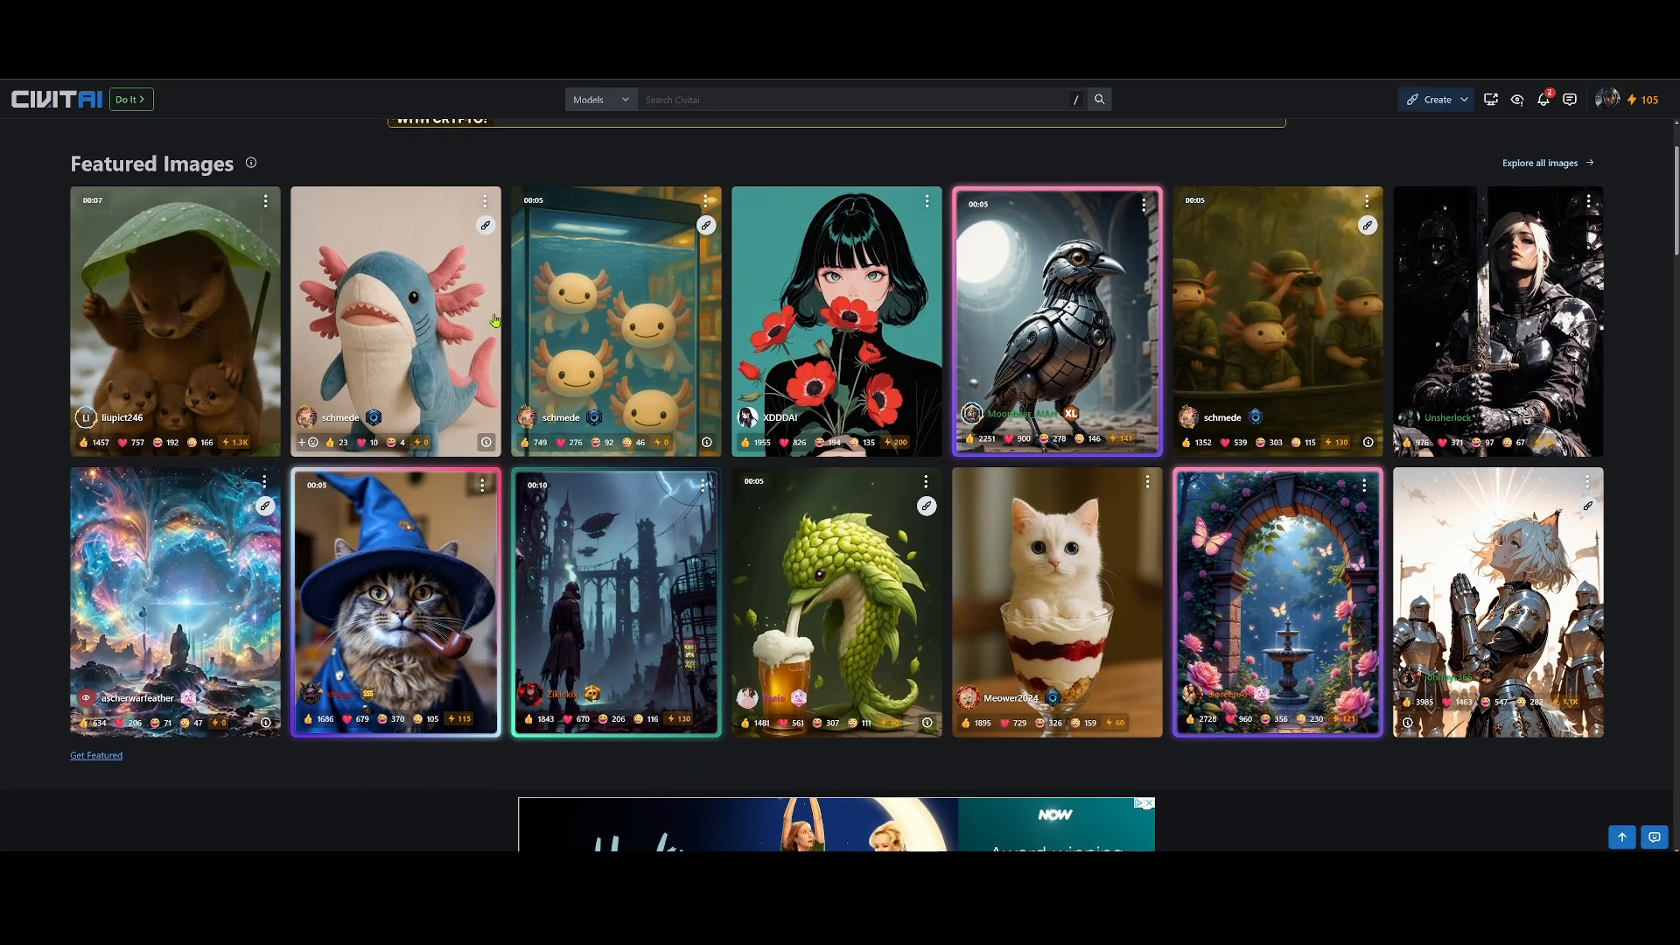
{"action": "scroll", "coordinate": [495, 320], "scroll_direction": "down", "scroll_amount": 6}
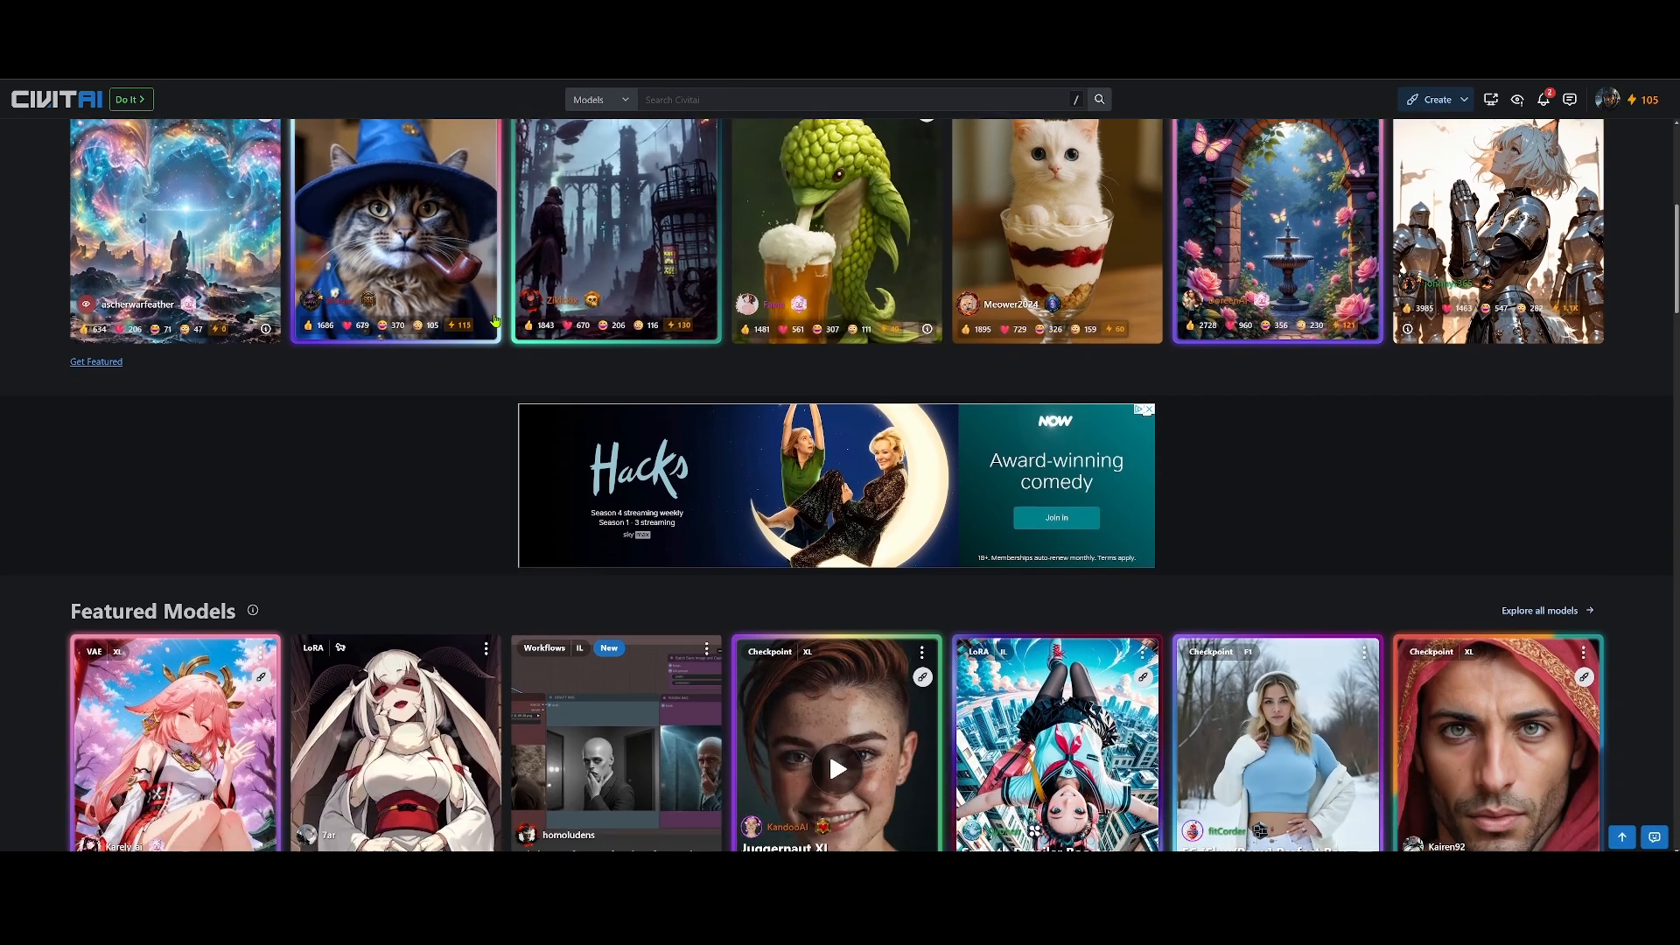
{"action": "scroll", "coordinate": [496, 320], "scroll_direction": "down", "scroll_amount": 1}
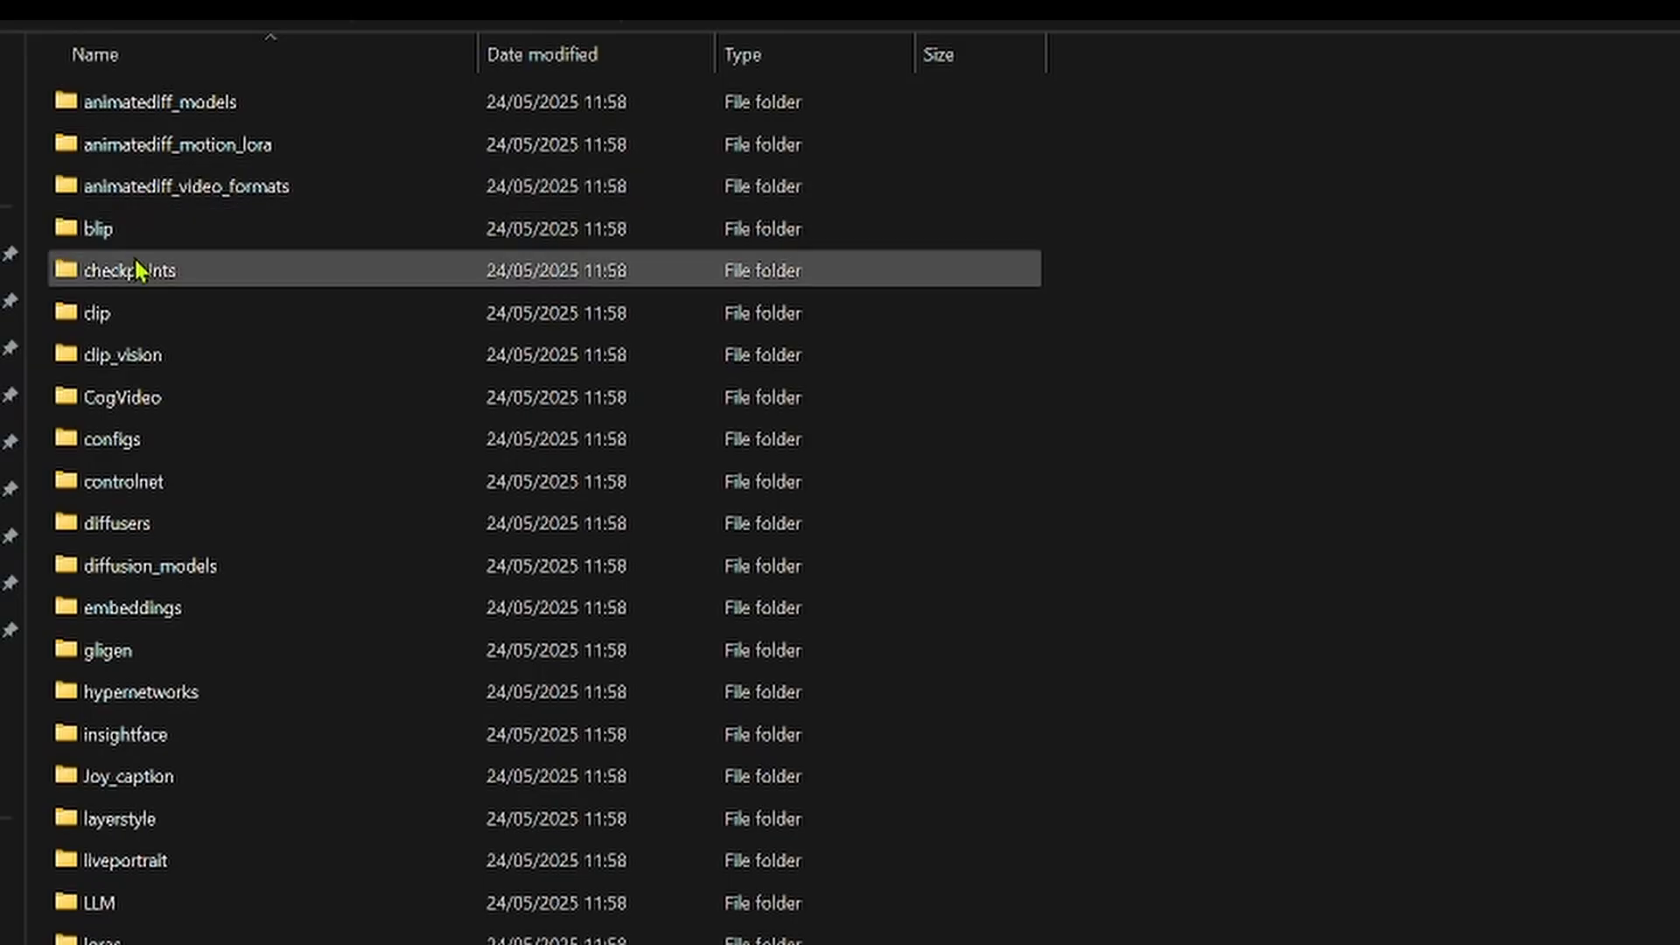
Switch to the ComfyUI models folder and paste dreamshaperXL_v21TurboDPMSDE.safetensors into its checkpoints subfolder
{"action": "left_click", "coordinate": [134, 277]}
{"action": "double_click", "coordinate": [134, 276]}
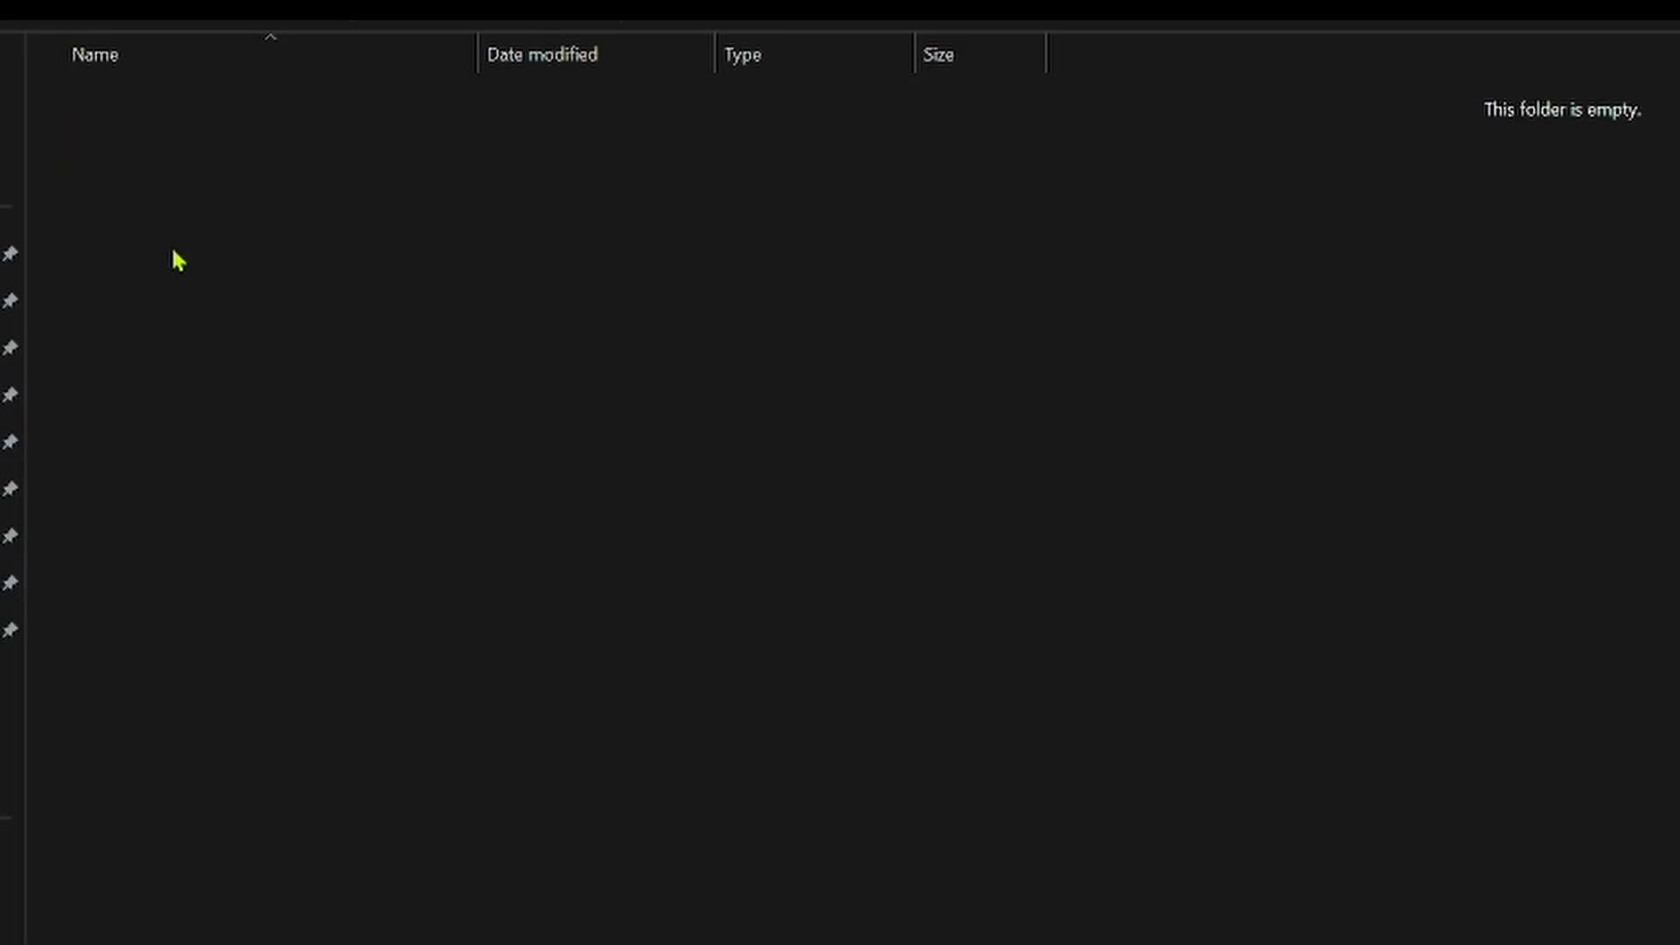
{"action": "right_click", "coordinate": [173, 246]}
{"action": "left_click", "coordinate": [210, 282]}
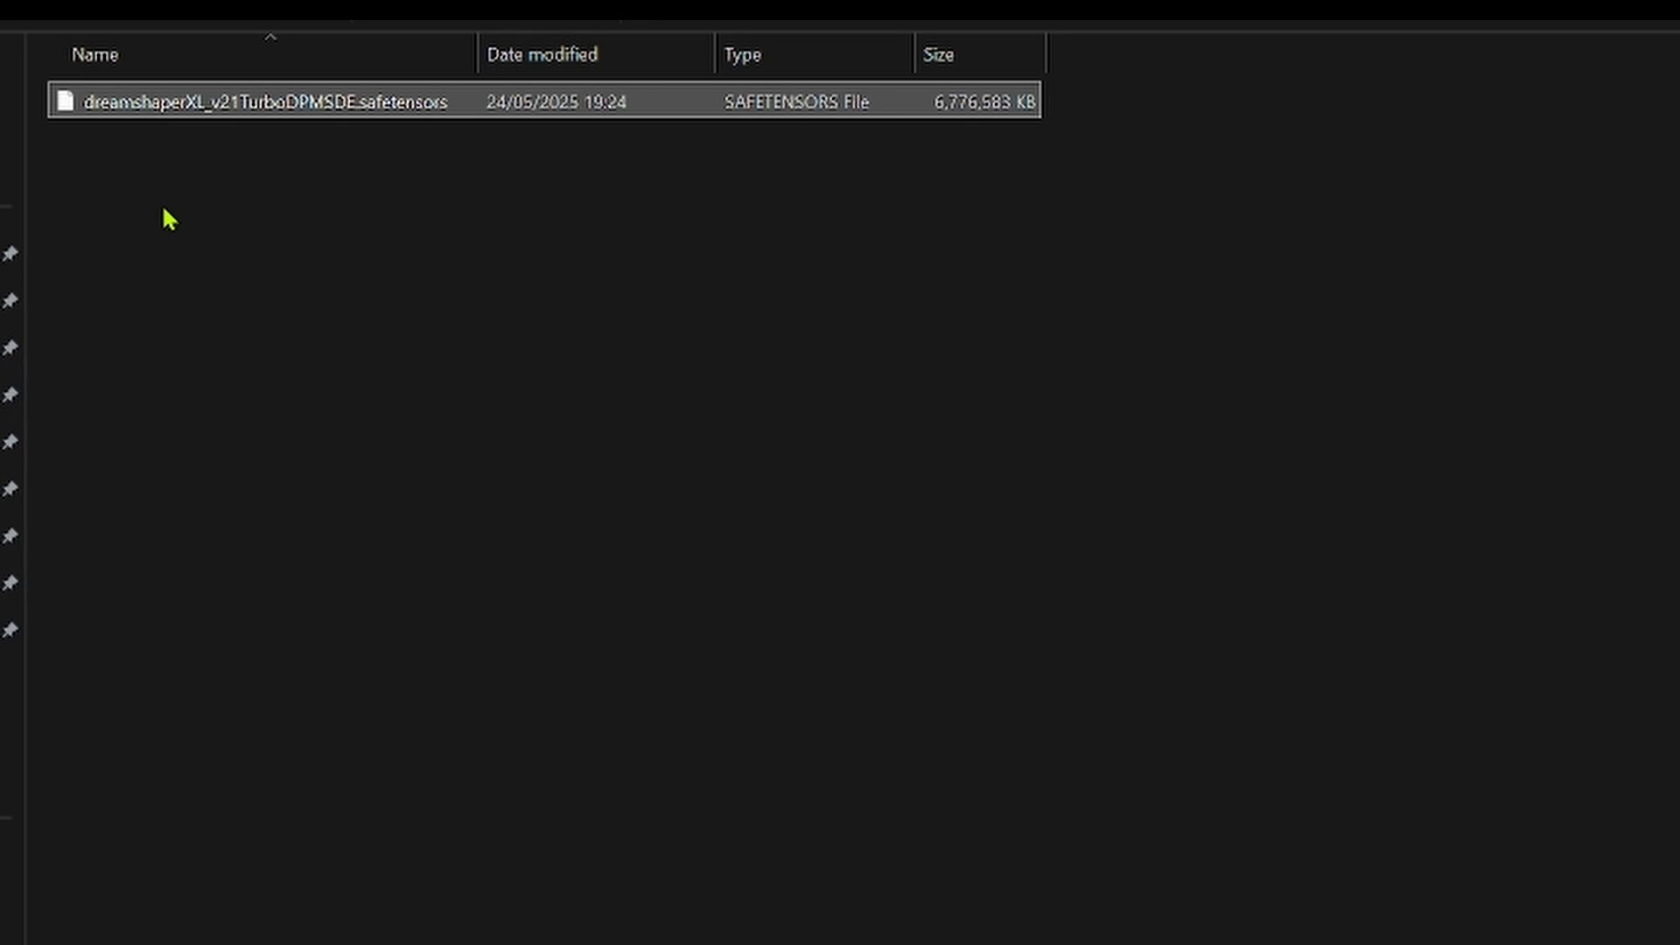
{"action": "left_click", "coordinate": [141, 159]}
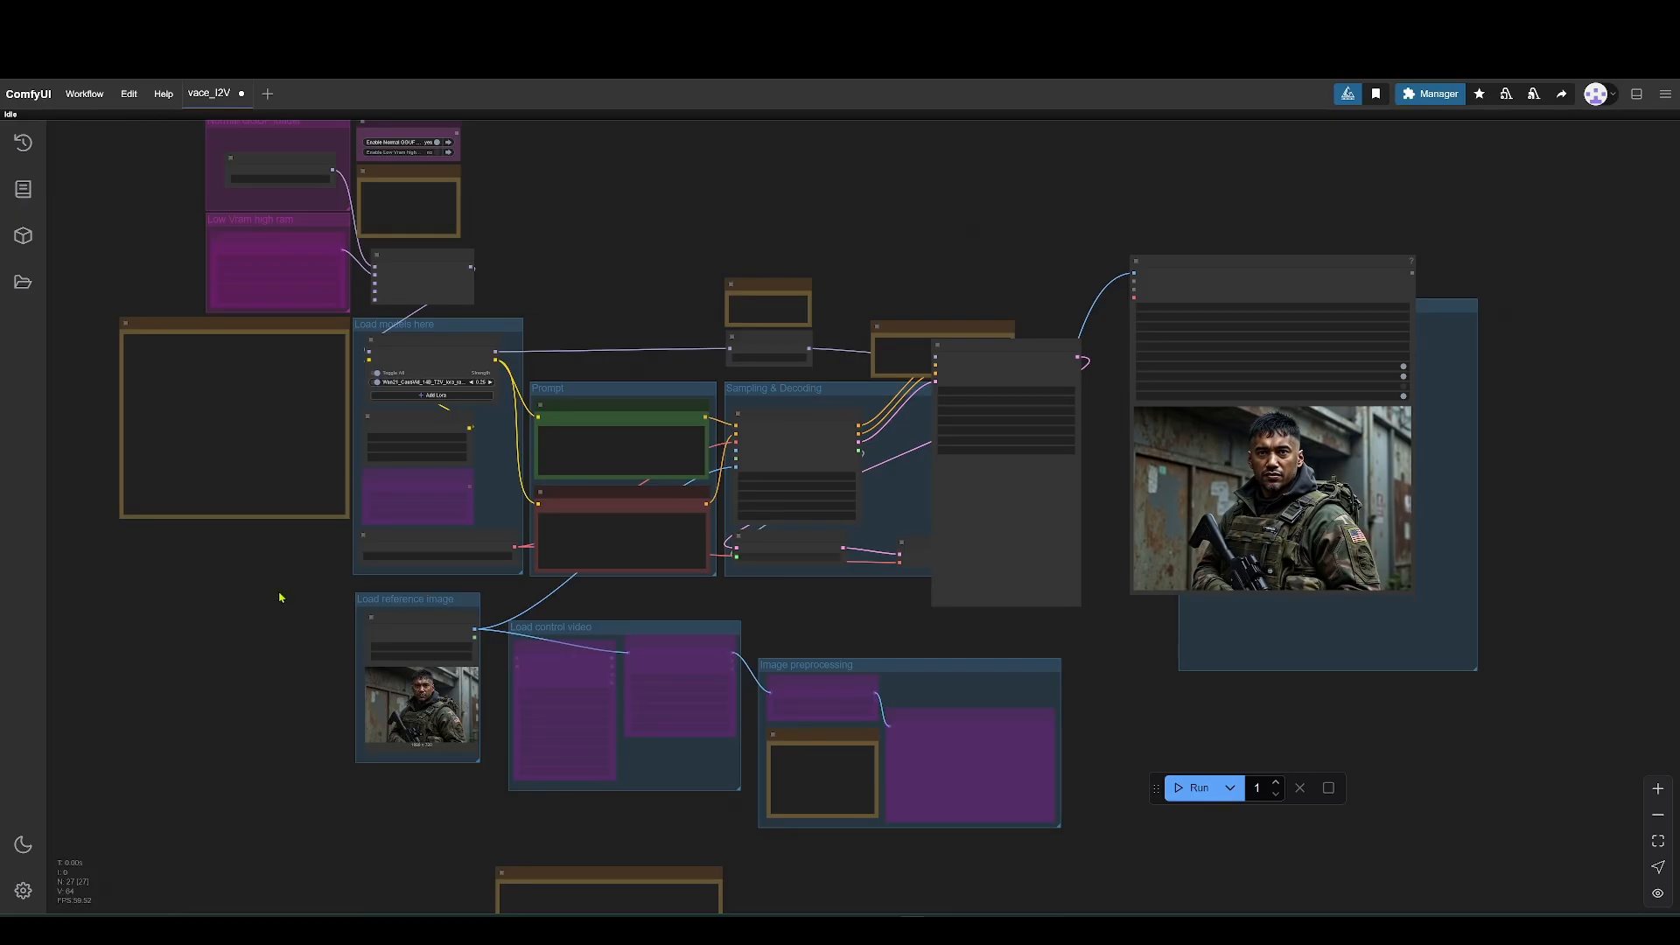
Switch to ComfyUI and examine the loader, prompt and reference image nodes of the vace_I2V workflow
{"action": "scroll", "coordinate": [287, 595], "scroll_direction": "up", "scroll_amount": 5}
{"action": "scroll", "coordinate": [287, 595], "scroll_direction": "up", "scroll_amount": 2}
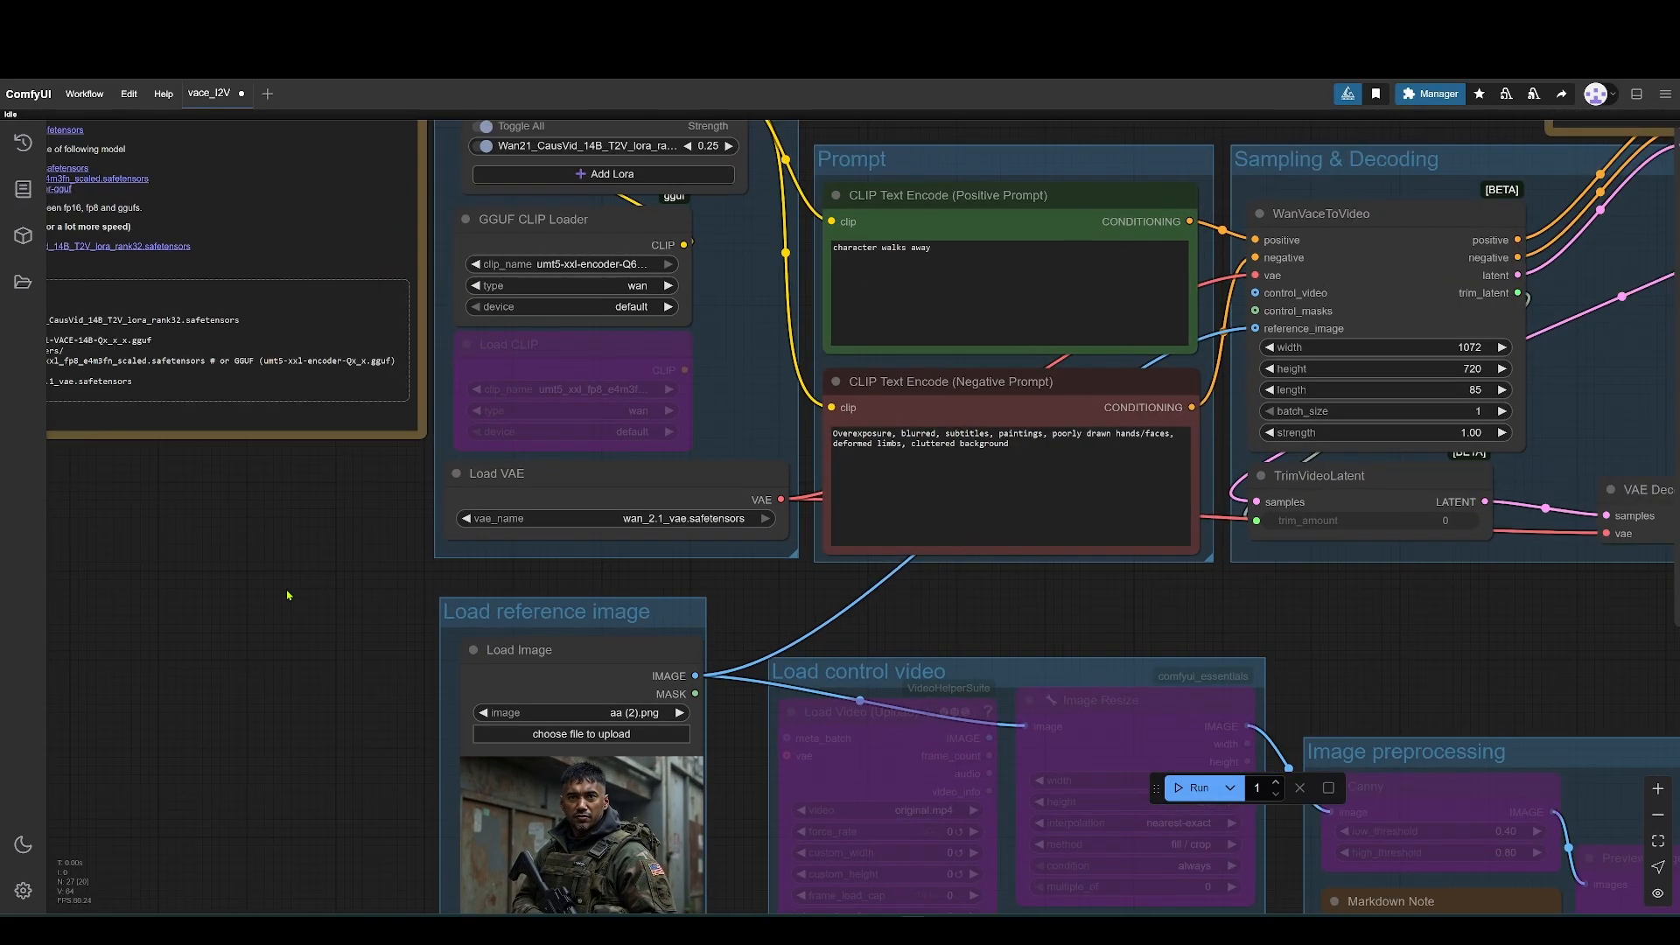
{"action": "left_click_drag", "start_coordinate": [289, 596], "coordinate": [255, 181]}
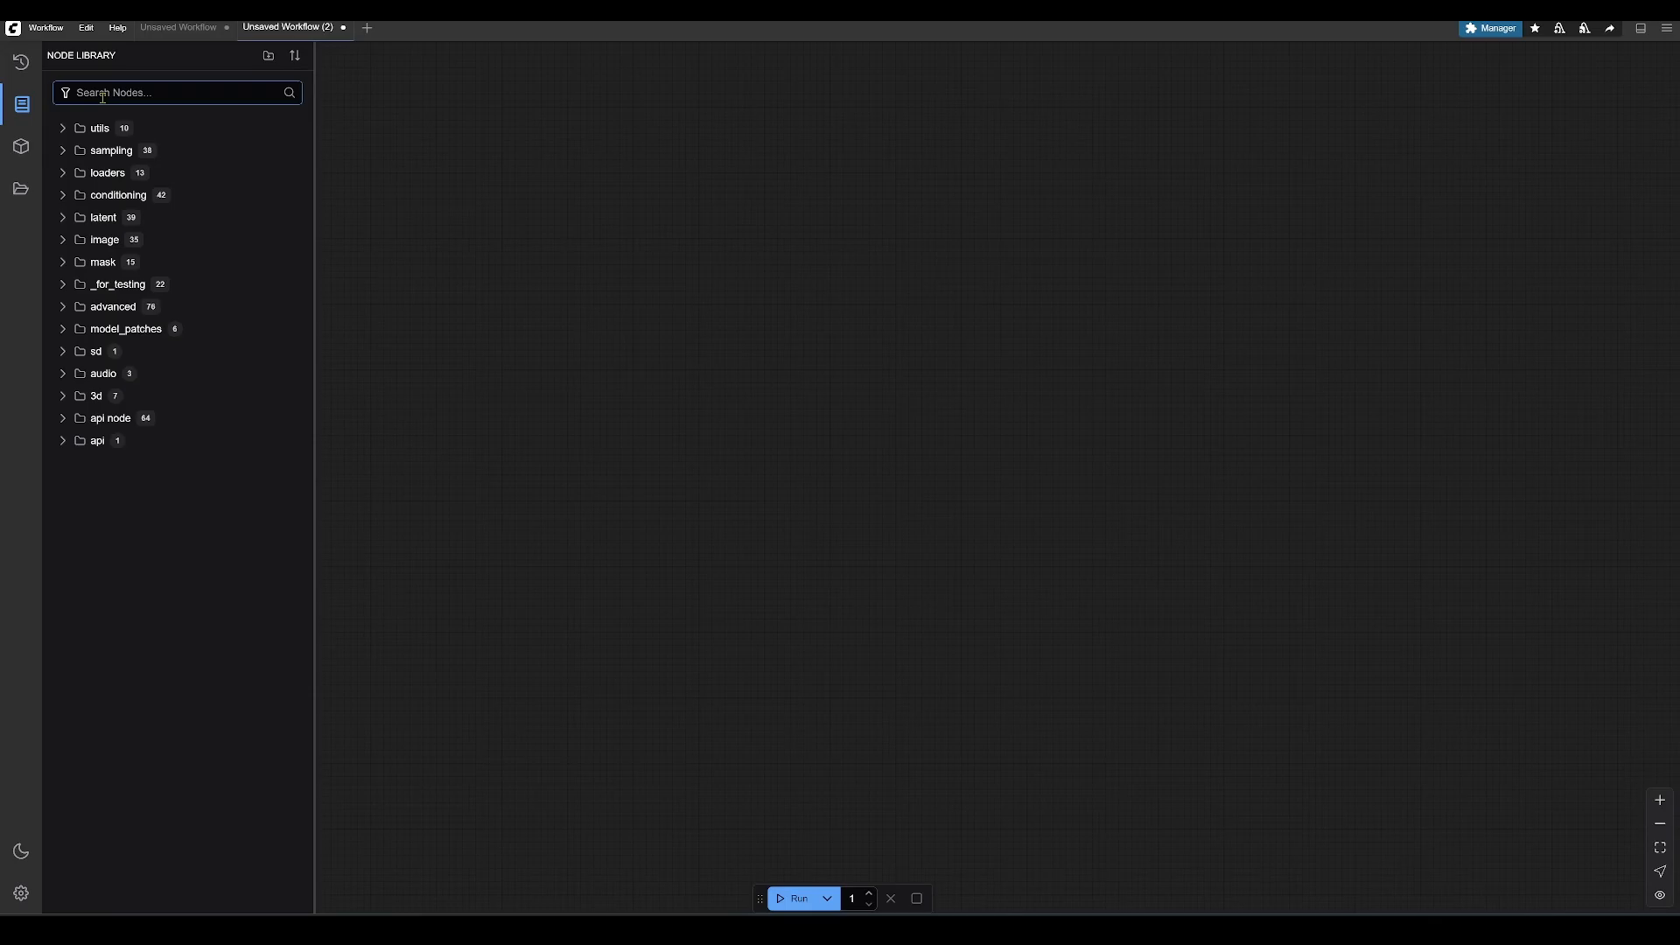
Search the node library for "load" and add a Load Checkpoint node to the blank workflow's canvas
{"action": "type", "text": "lo"}
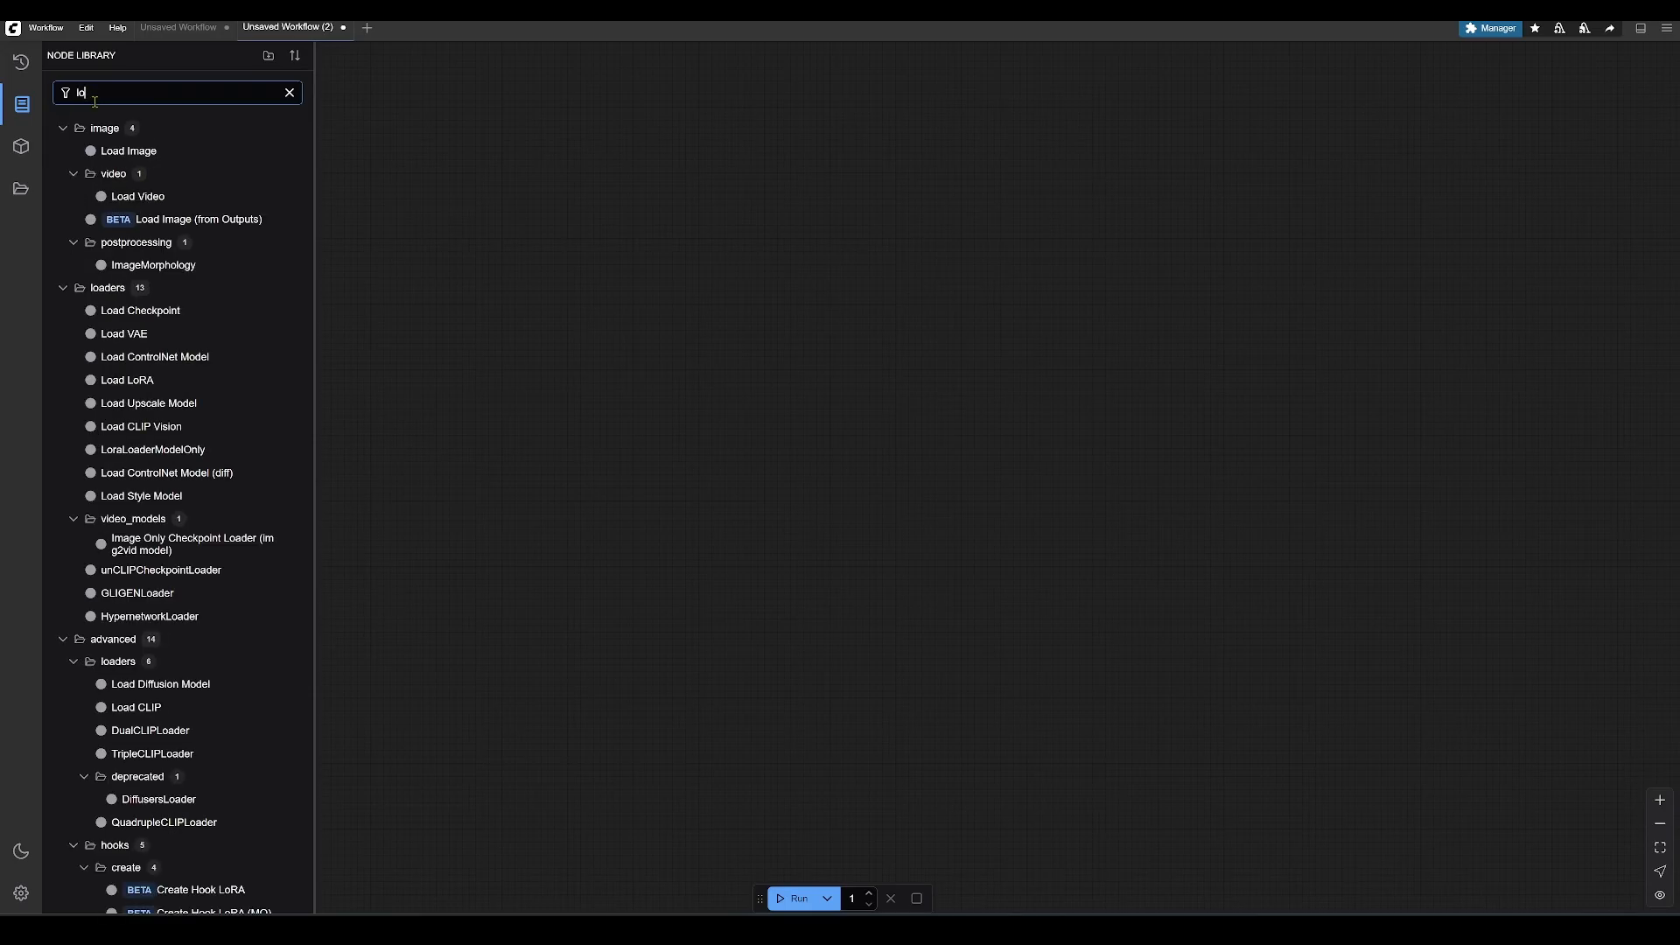
{"action": "type", "text": "ad"}
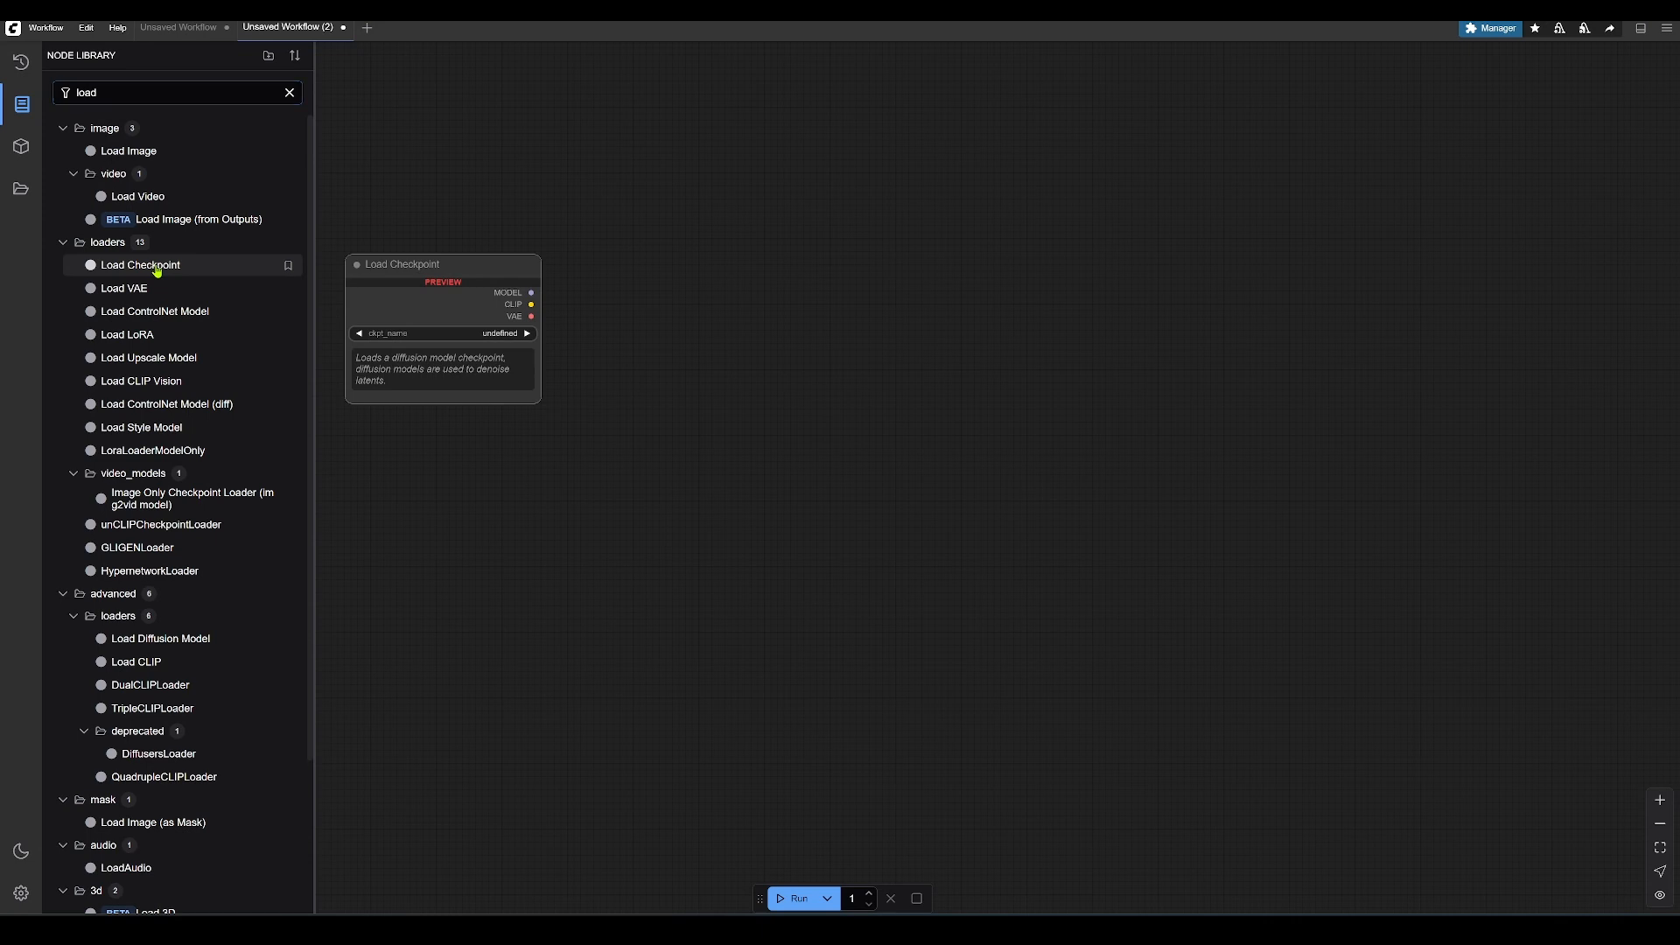
{"action": "left_click", "coordinate": [157, 267]}
{"action": "left_click_drag", "start_coordinate": [936, 470], "coordinate": [584, 362]}
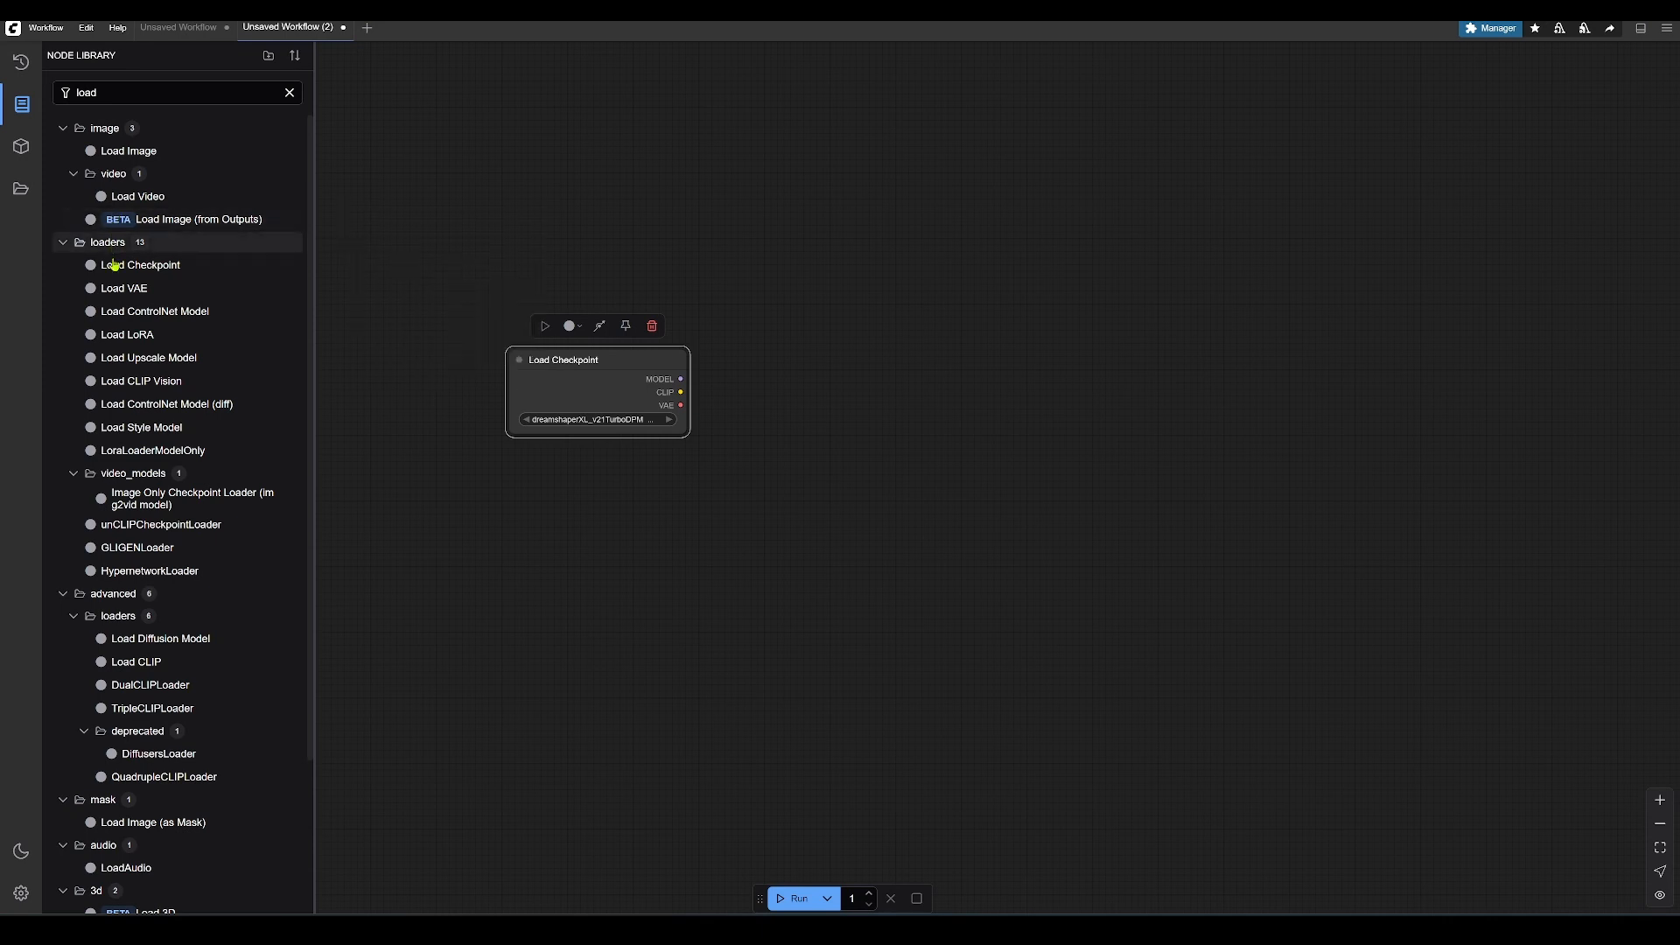
Replace the node search with "em" and place an Empty Latent Image node below the Load Checkpoint node
{"action": "left_click", "coordinate": [116, 96]}
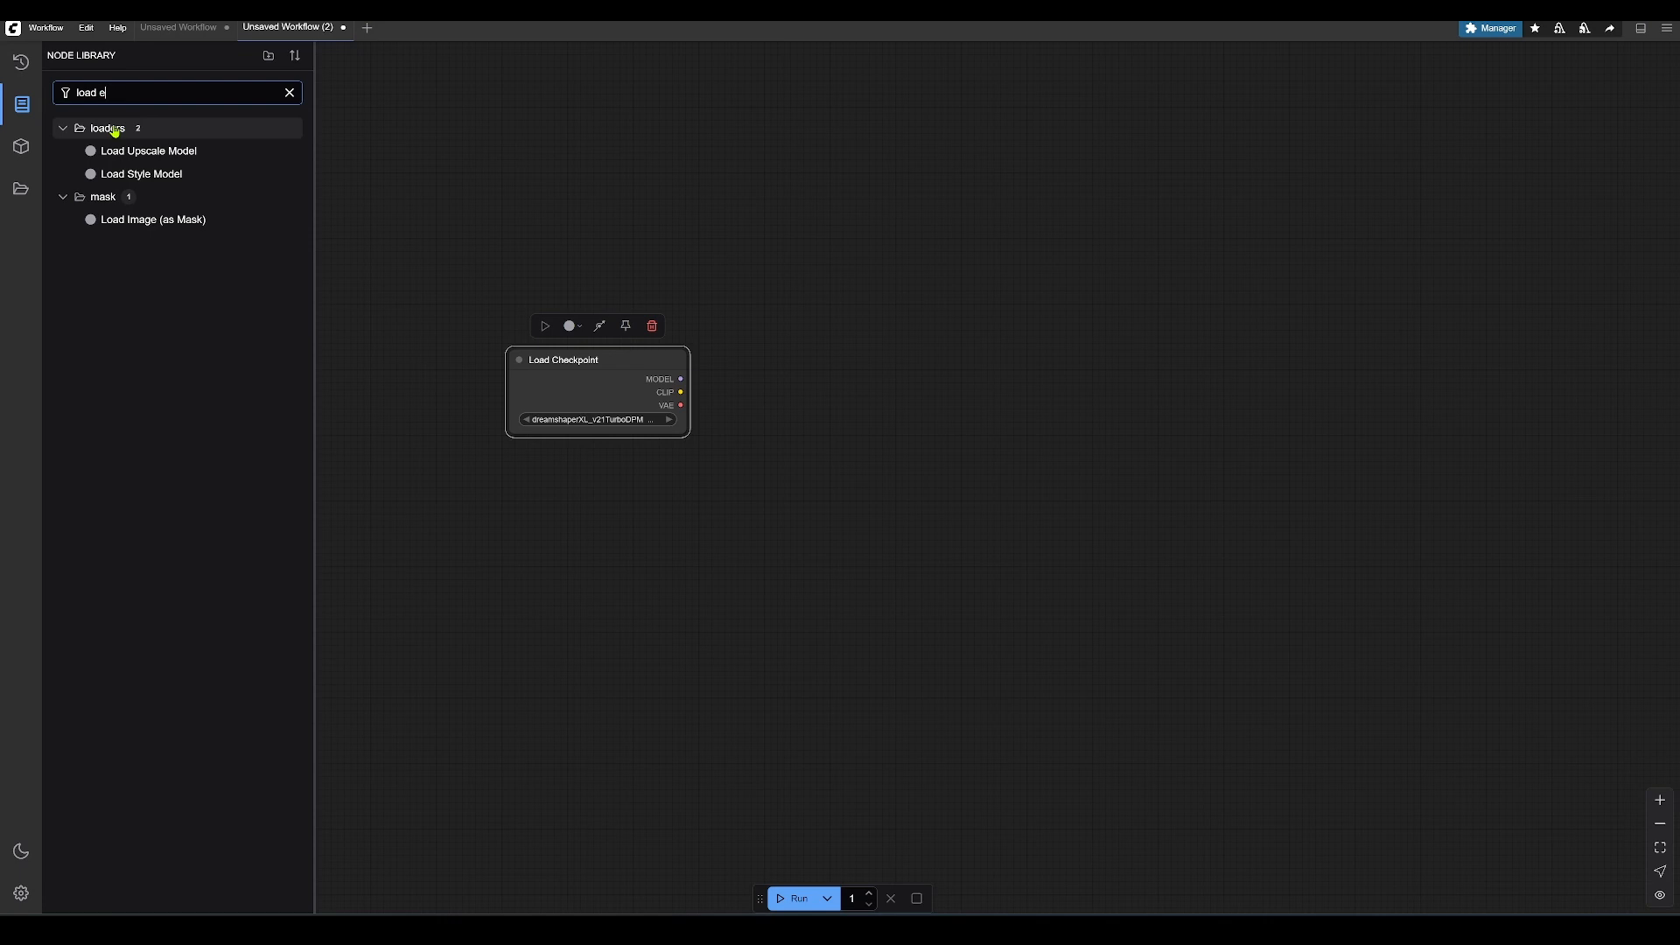
{"action": "key", "text": "BackSpace"}
{"action": "key", "text": "BackSpace"}
{"action": "key", "text": "BackSpace"}
{"action": "key", "text": "BackSpace"}
{"action": "key", "text": "BackSpace"}
{"action": "key", "text": "BackSpace"}
{"action": "type", "text": "em"}
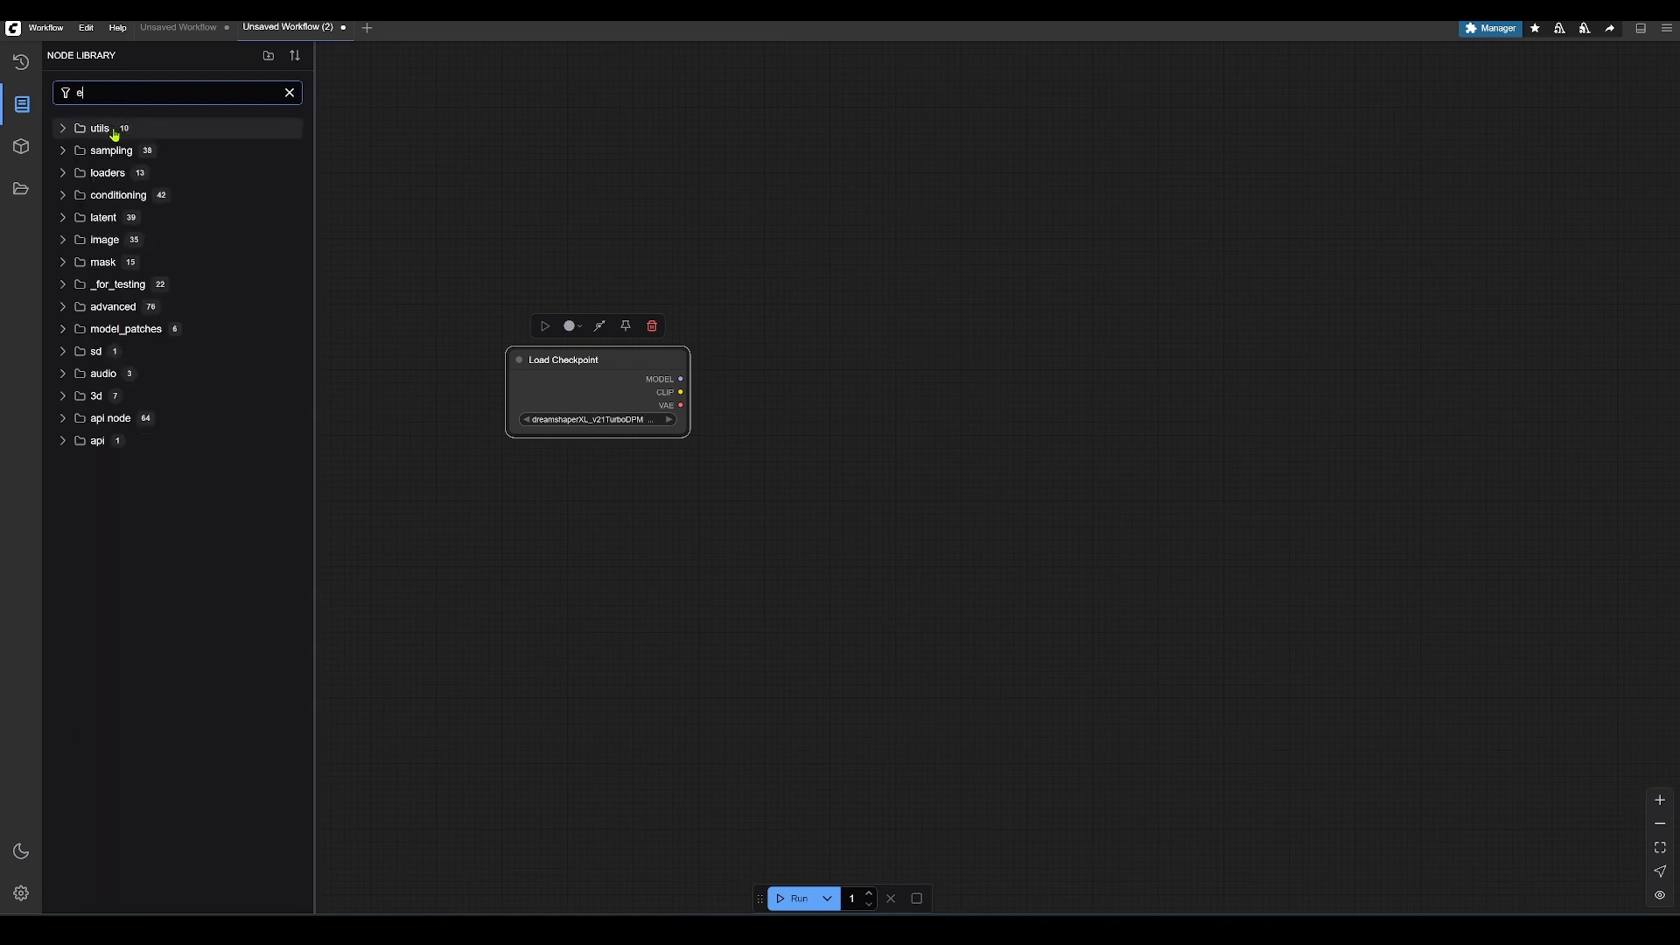
{"action": "left_click", "coordinate": [127, 161]}
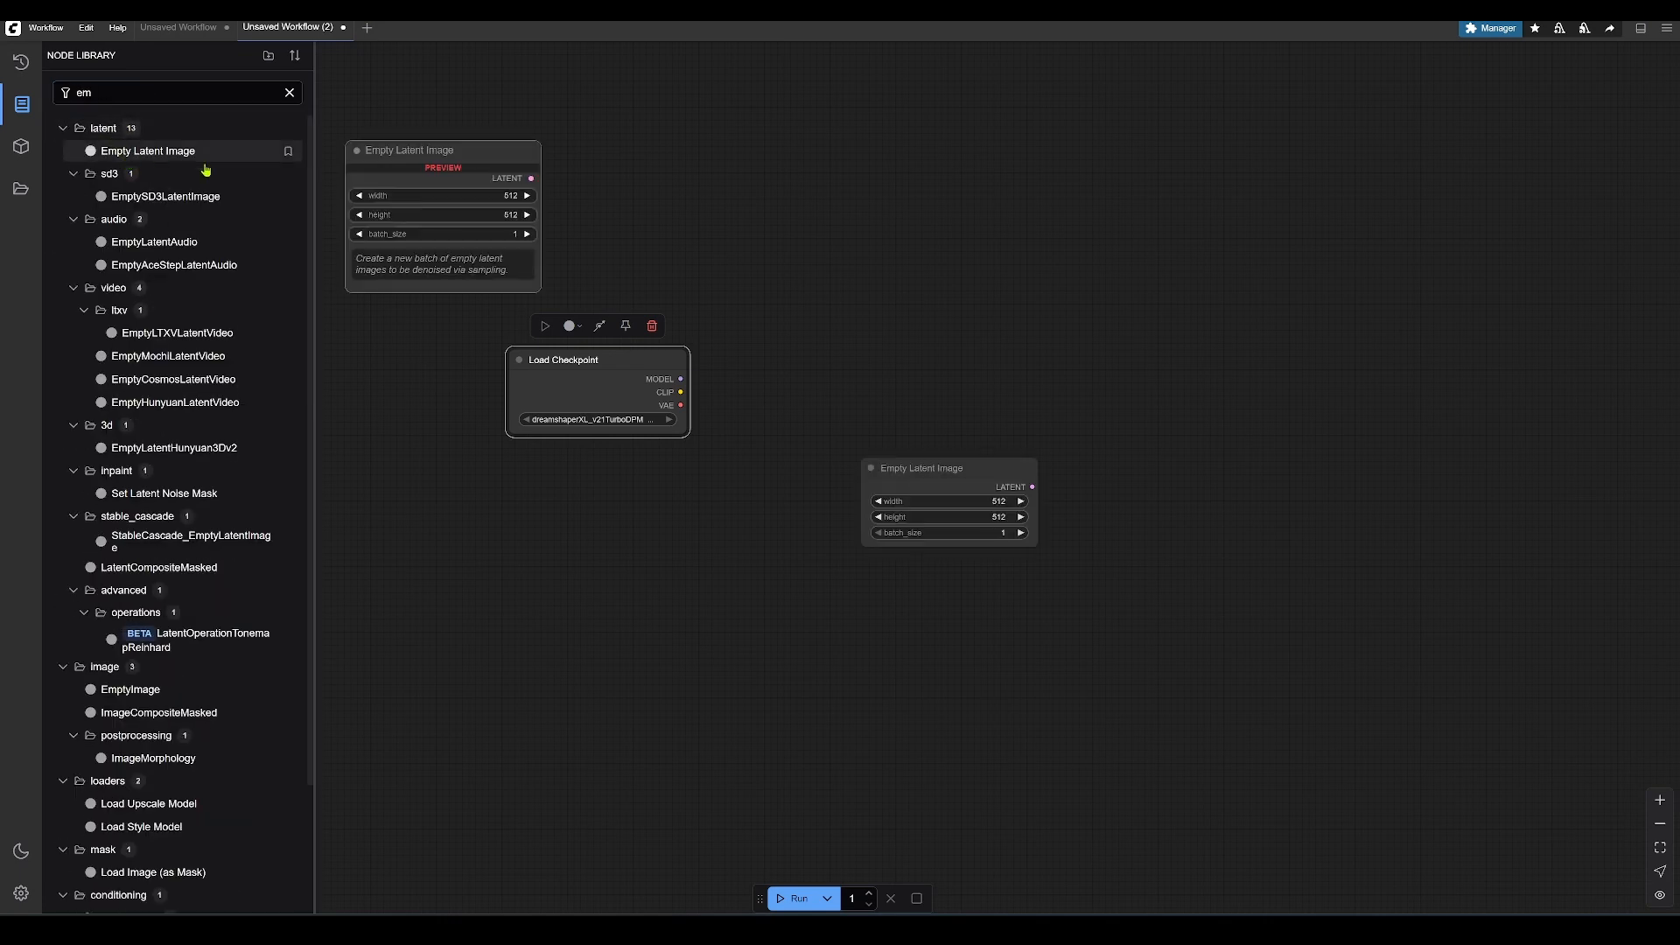
{"action": "left_click_drag", "start_coordinate": [926, 470], "coordinate": [584, 514]}
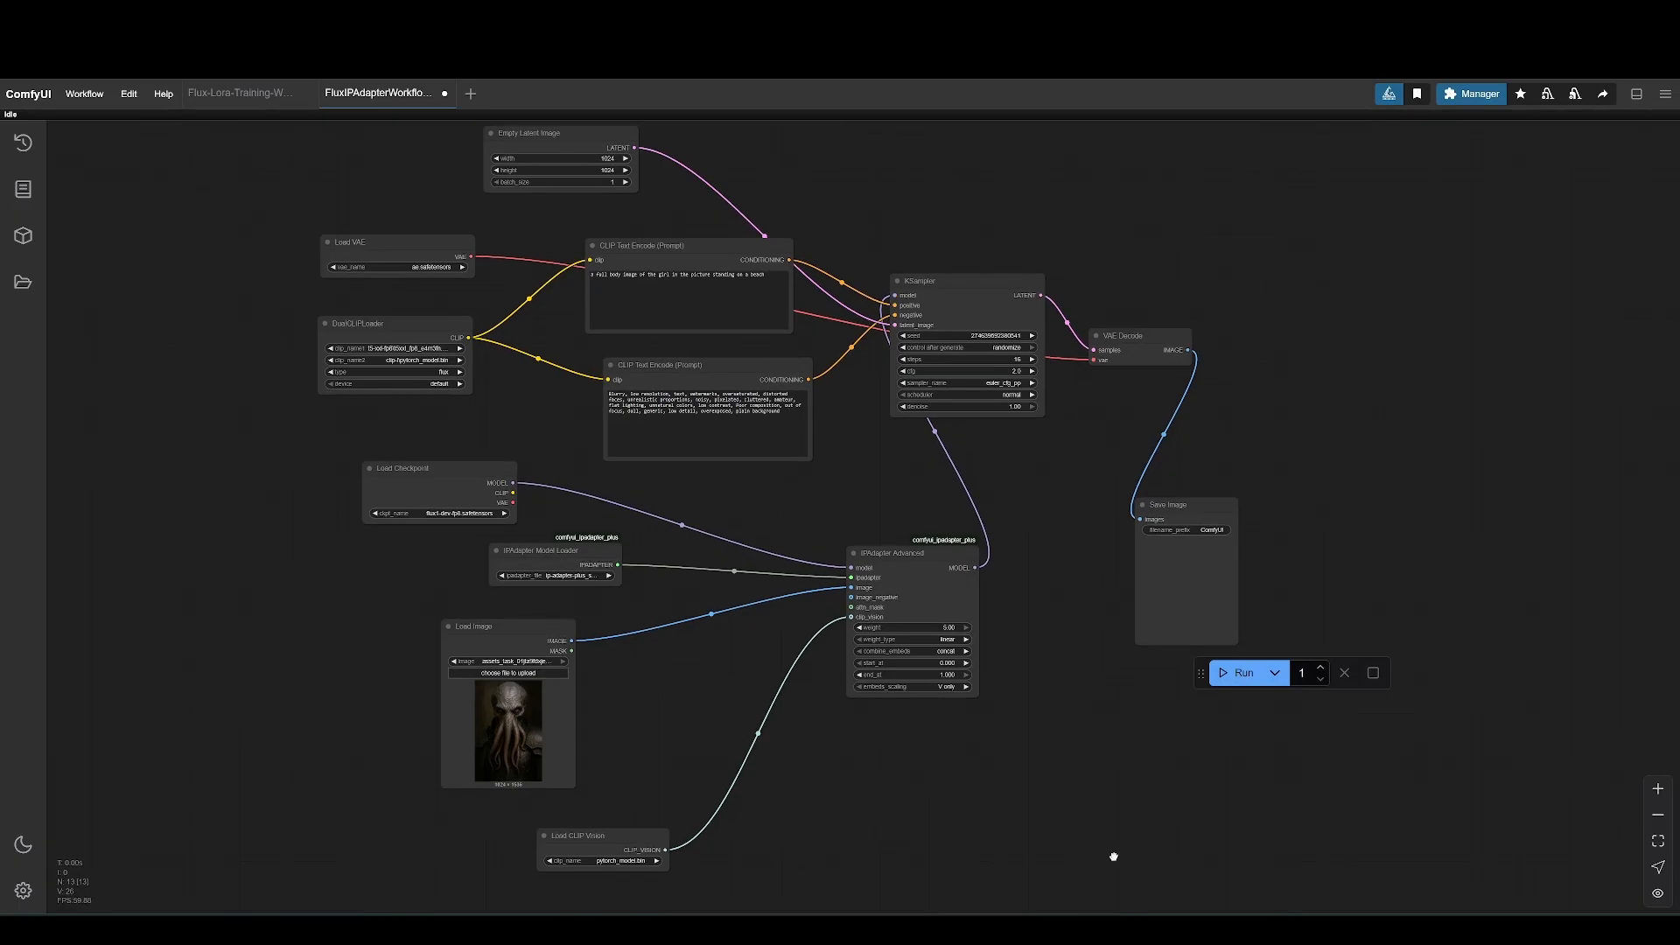
Look over the connected nodes of the Flux IPAdapter workflow
{"action": "left_click_drag", "start_coordinate": [1114, 857], "coordinate": [1126, 866]}
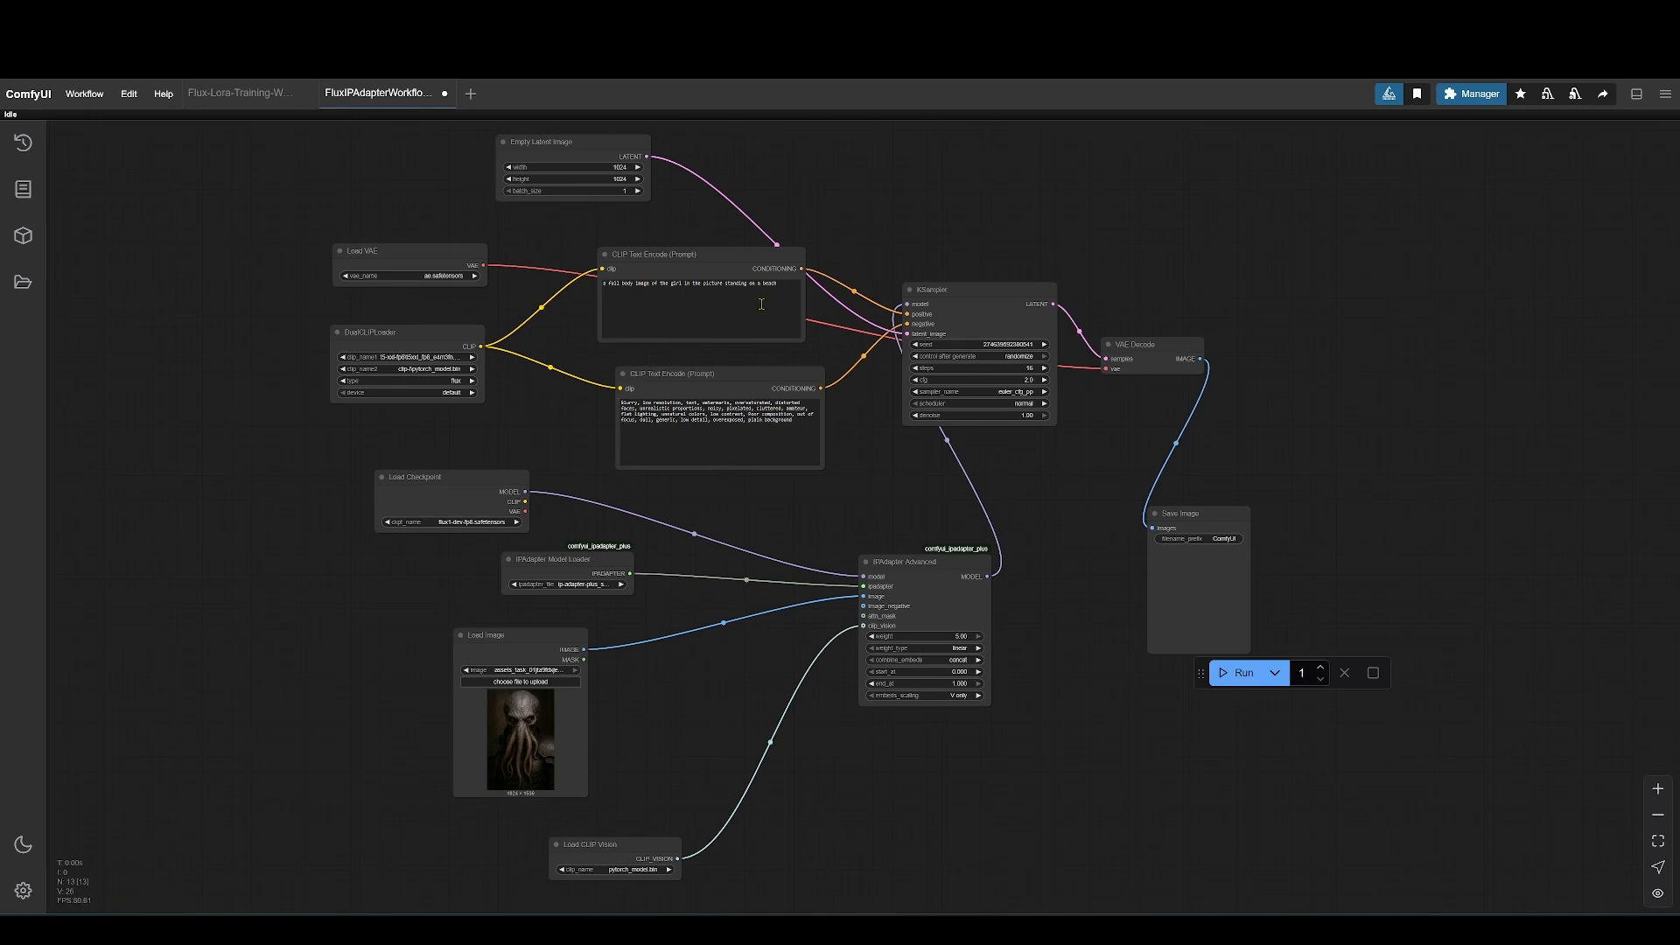
{"action": "left_click_drag", "start_coordinate": [781, 289], "coordinate": [488, 226]}
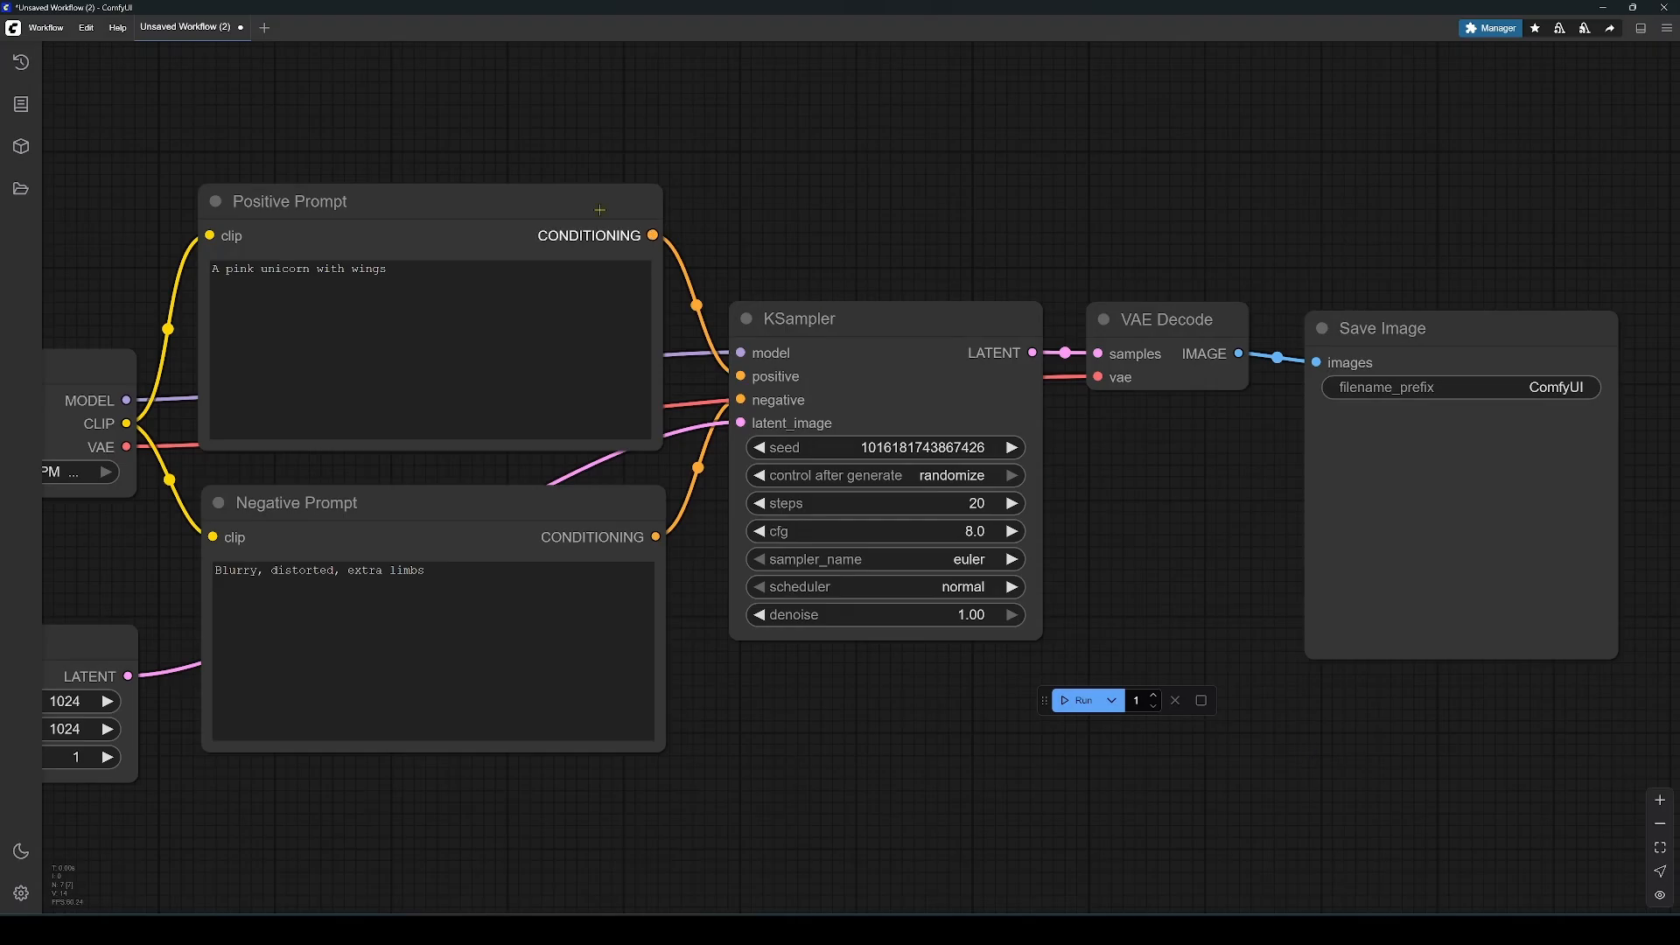
Close the pink unicorn workflow and reposition the floating run toolbar on the blank workflow's canvas
{"action": "left_click", "coordinate": [243, 29]}
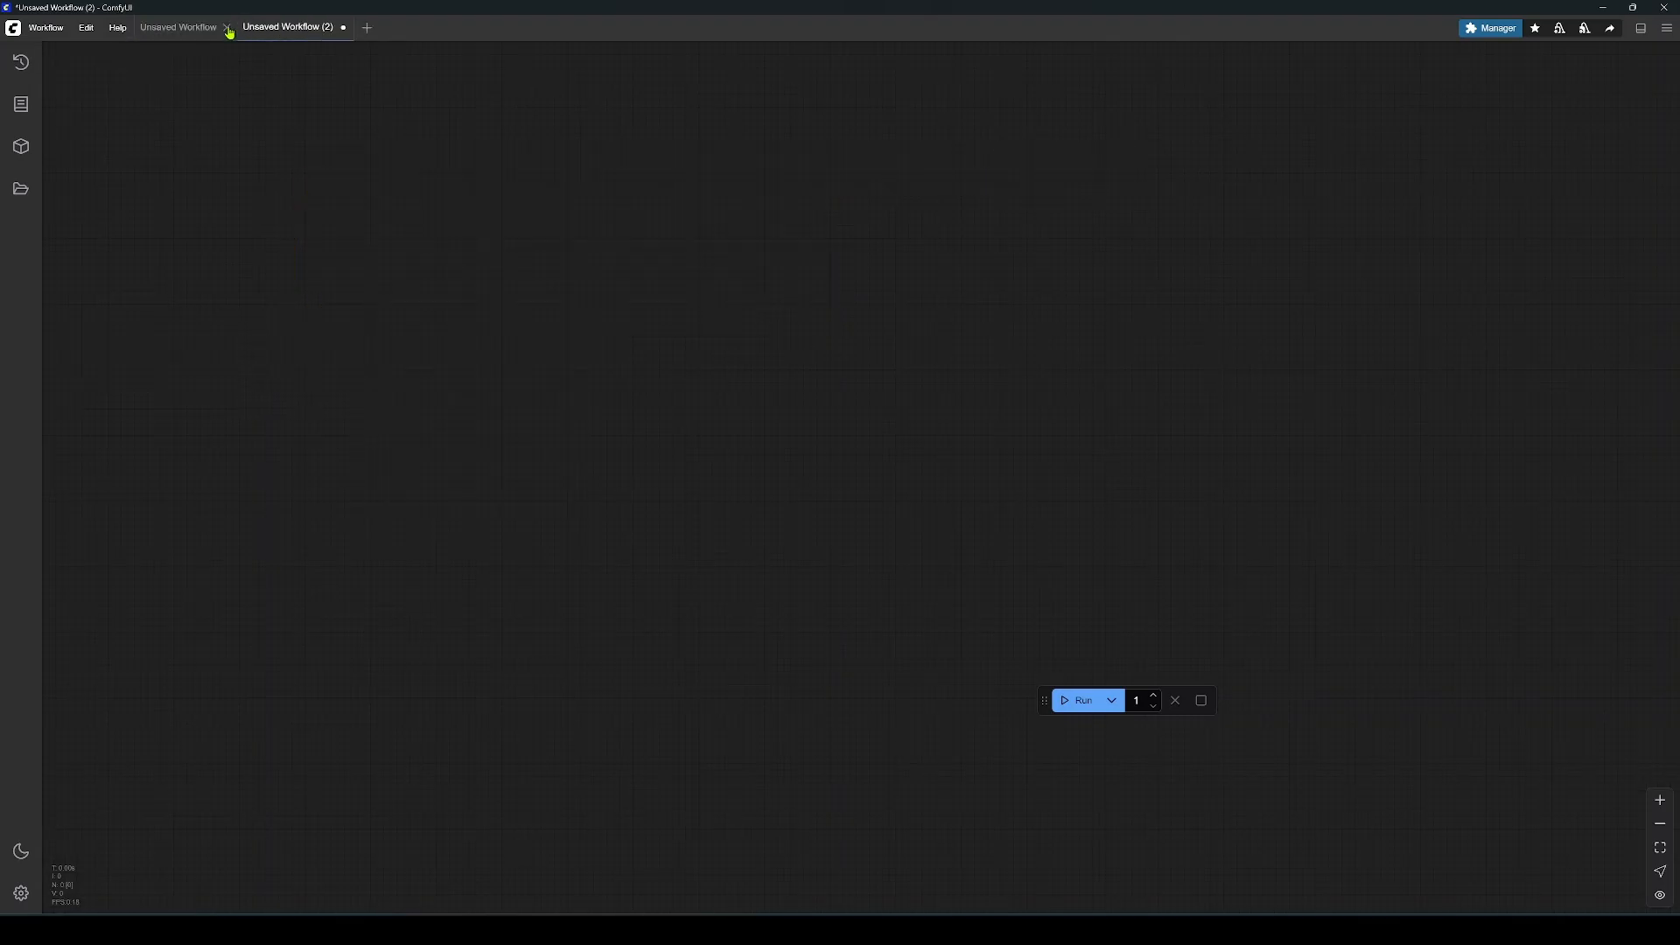
{"action": "left_click_drag", "start_coordinate": [1046, 699], "coordinate": [1117, 710]}
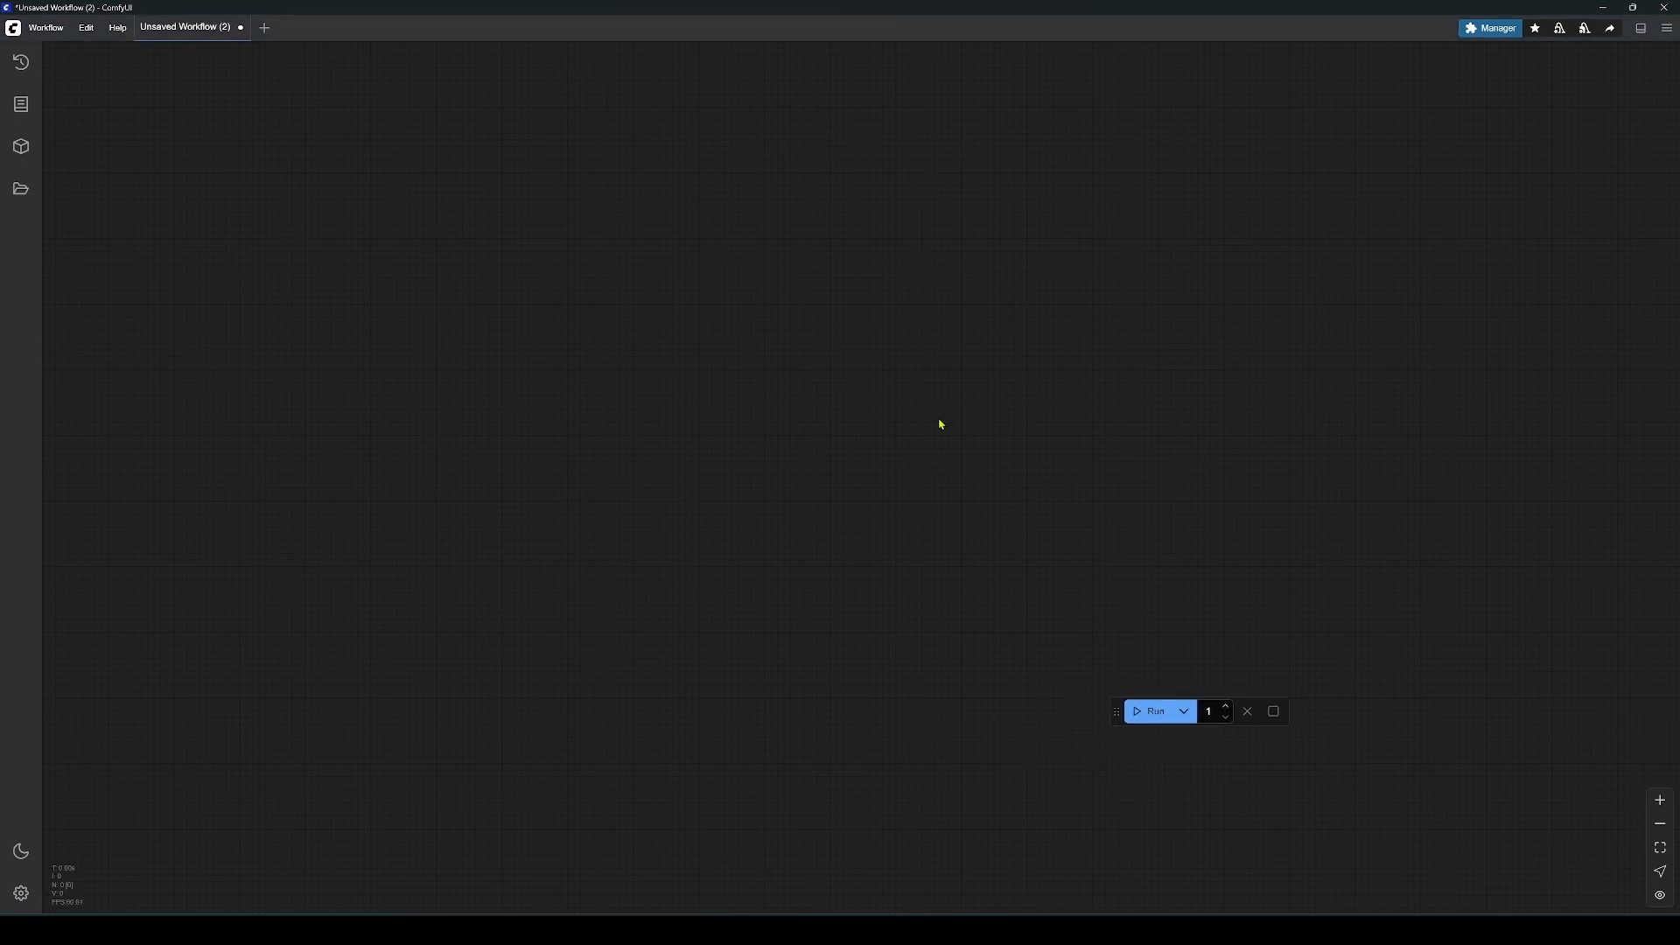
View the node library and the task queue, and close the queue
{"action": "left_click", "coordinate": [21, 104]}
{"action": "left_click", "coordinate": [22, 62]}
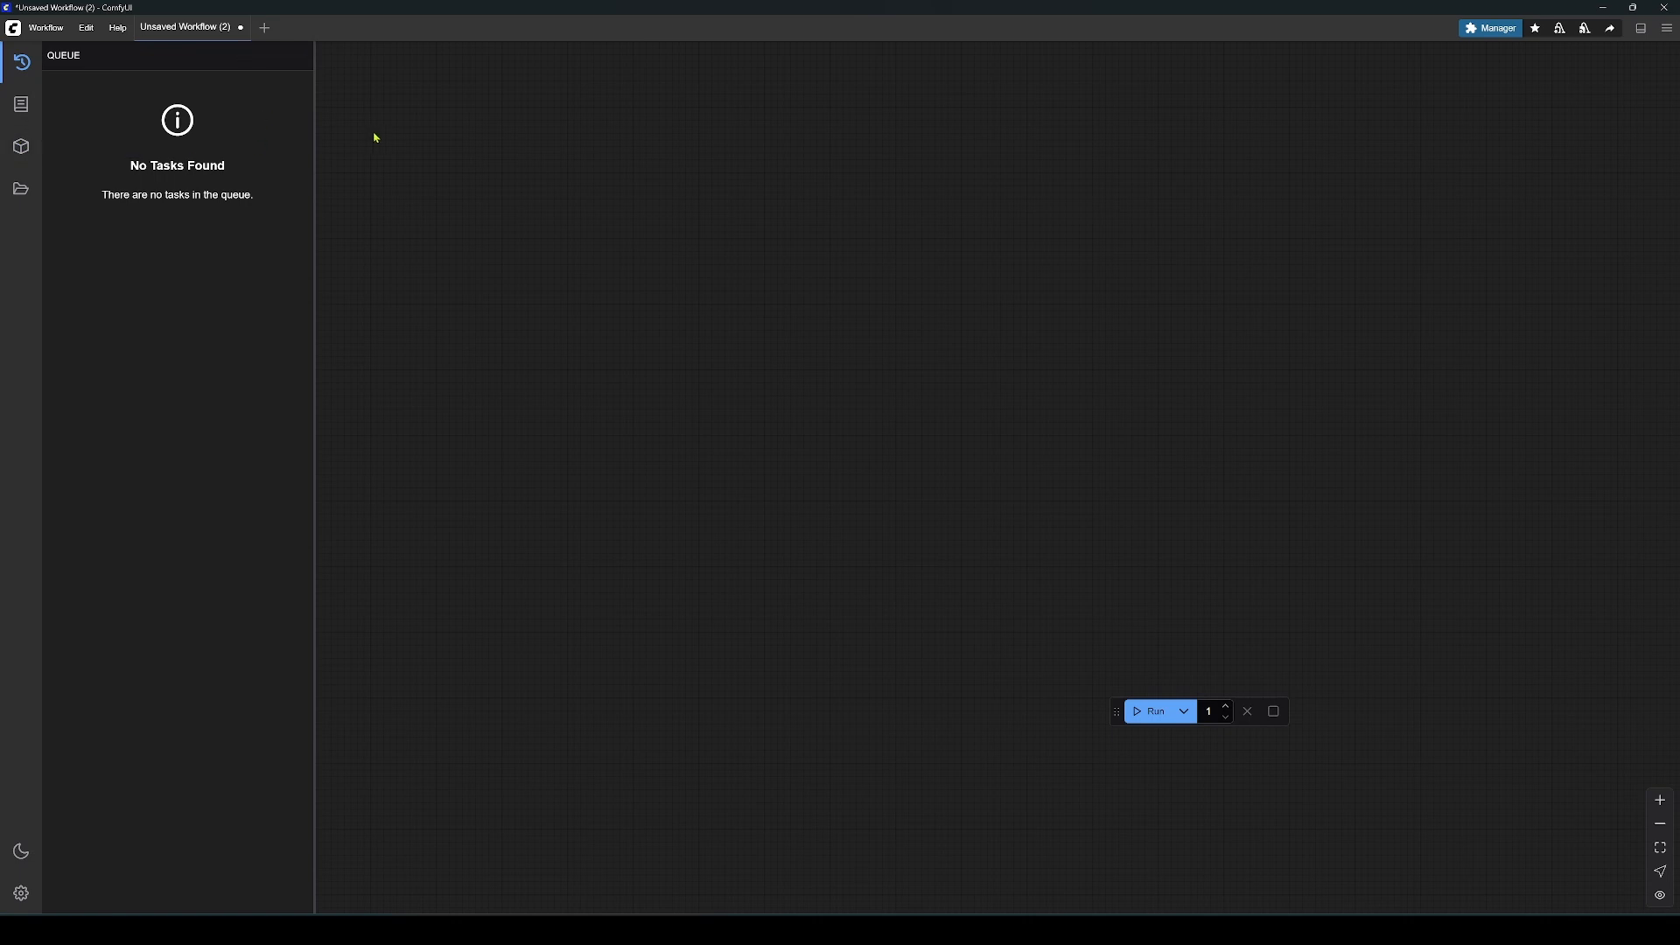
{"action": "left_click", "coordinate": [22, 61]}
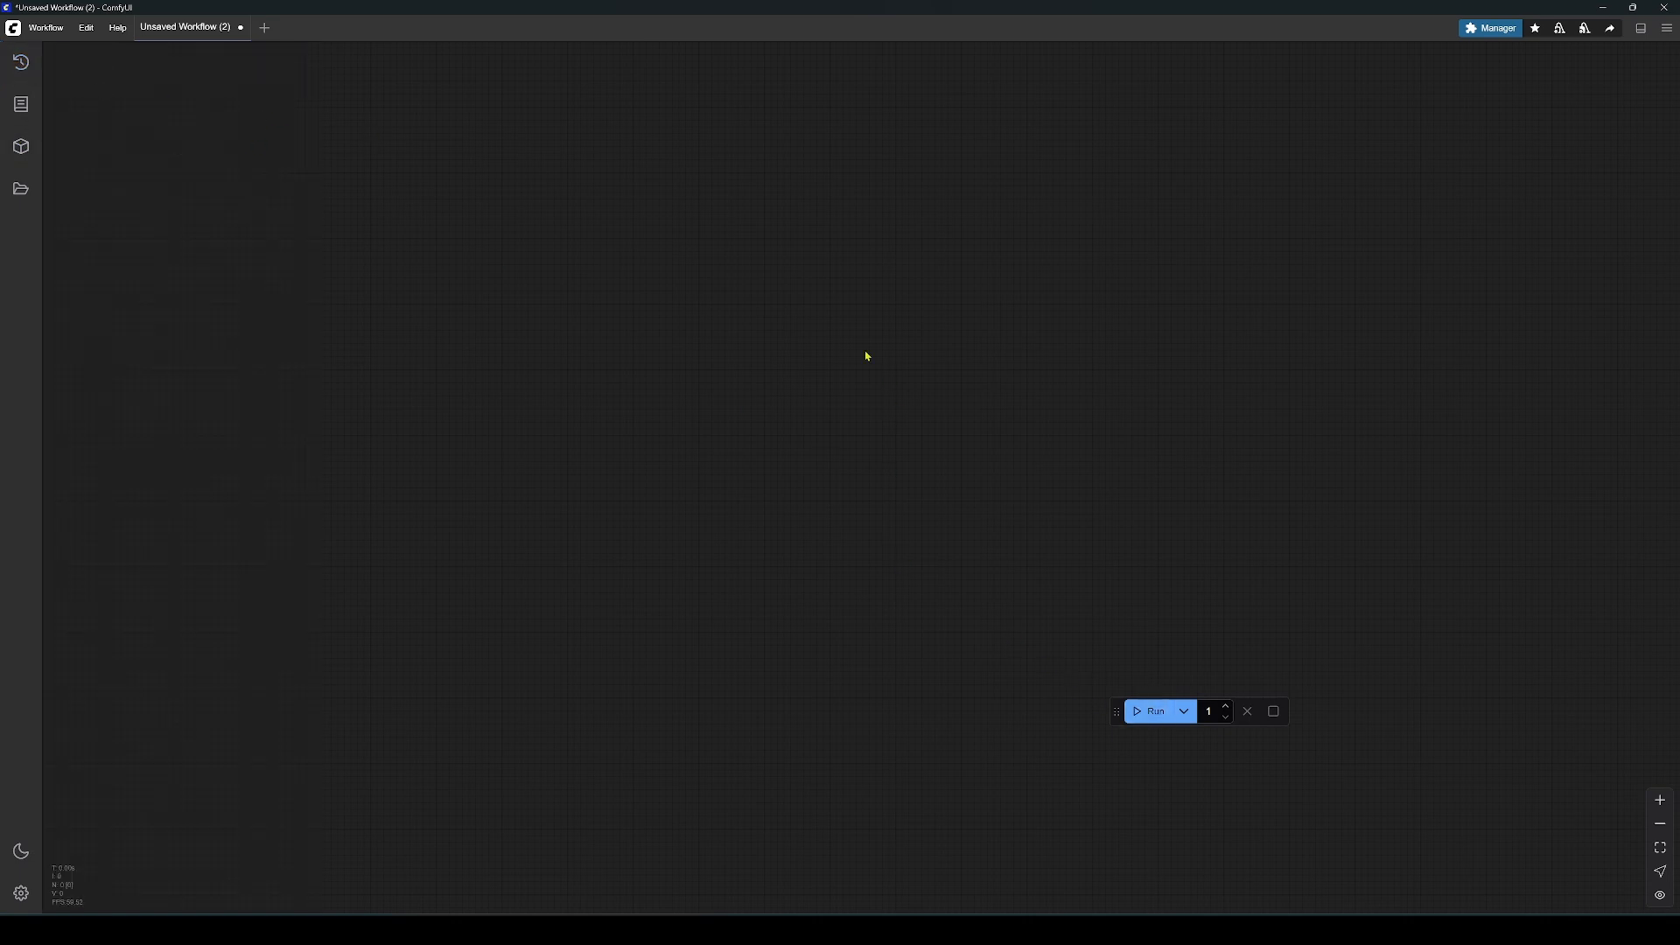
Add a Load Checkpoint node from the loaders category to the blank canvas, and undo the addition
{"action": "right_click", "coordinate": [669, 317]}
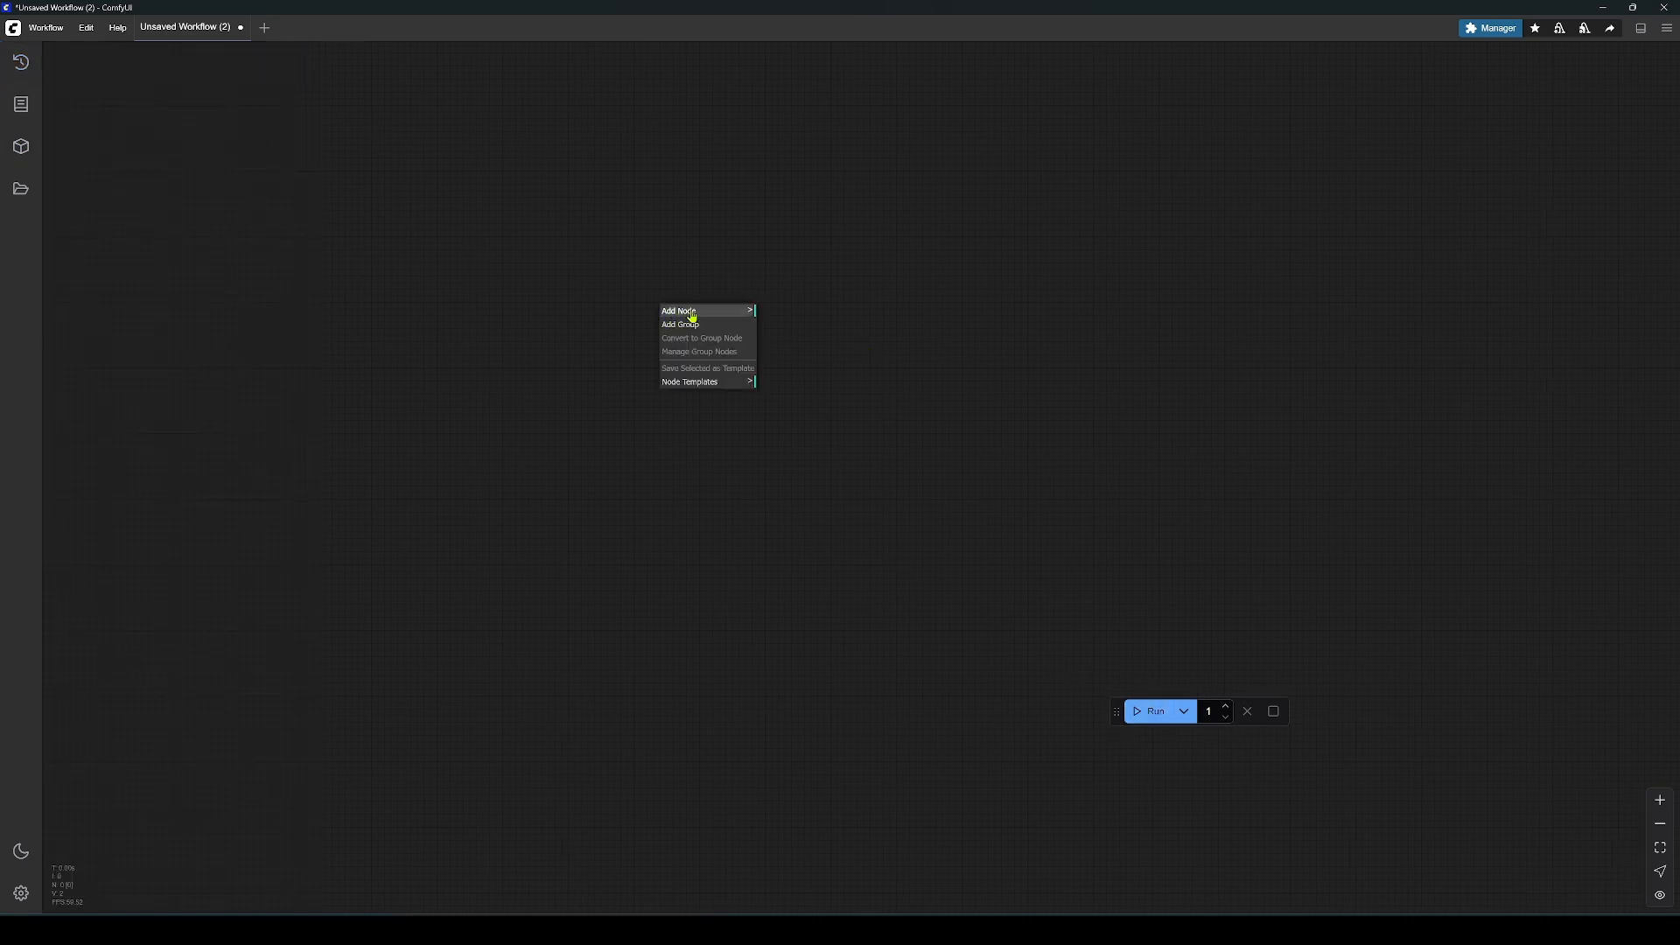
{"action": "left_click", "coordinate": [693, 317]}
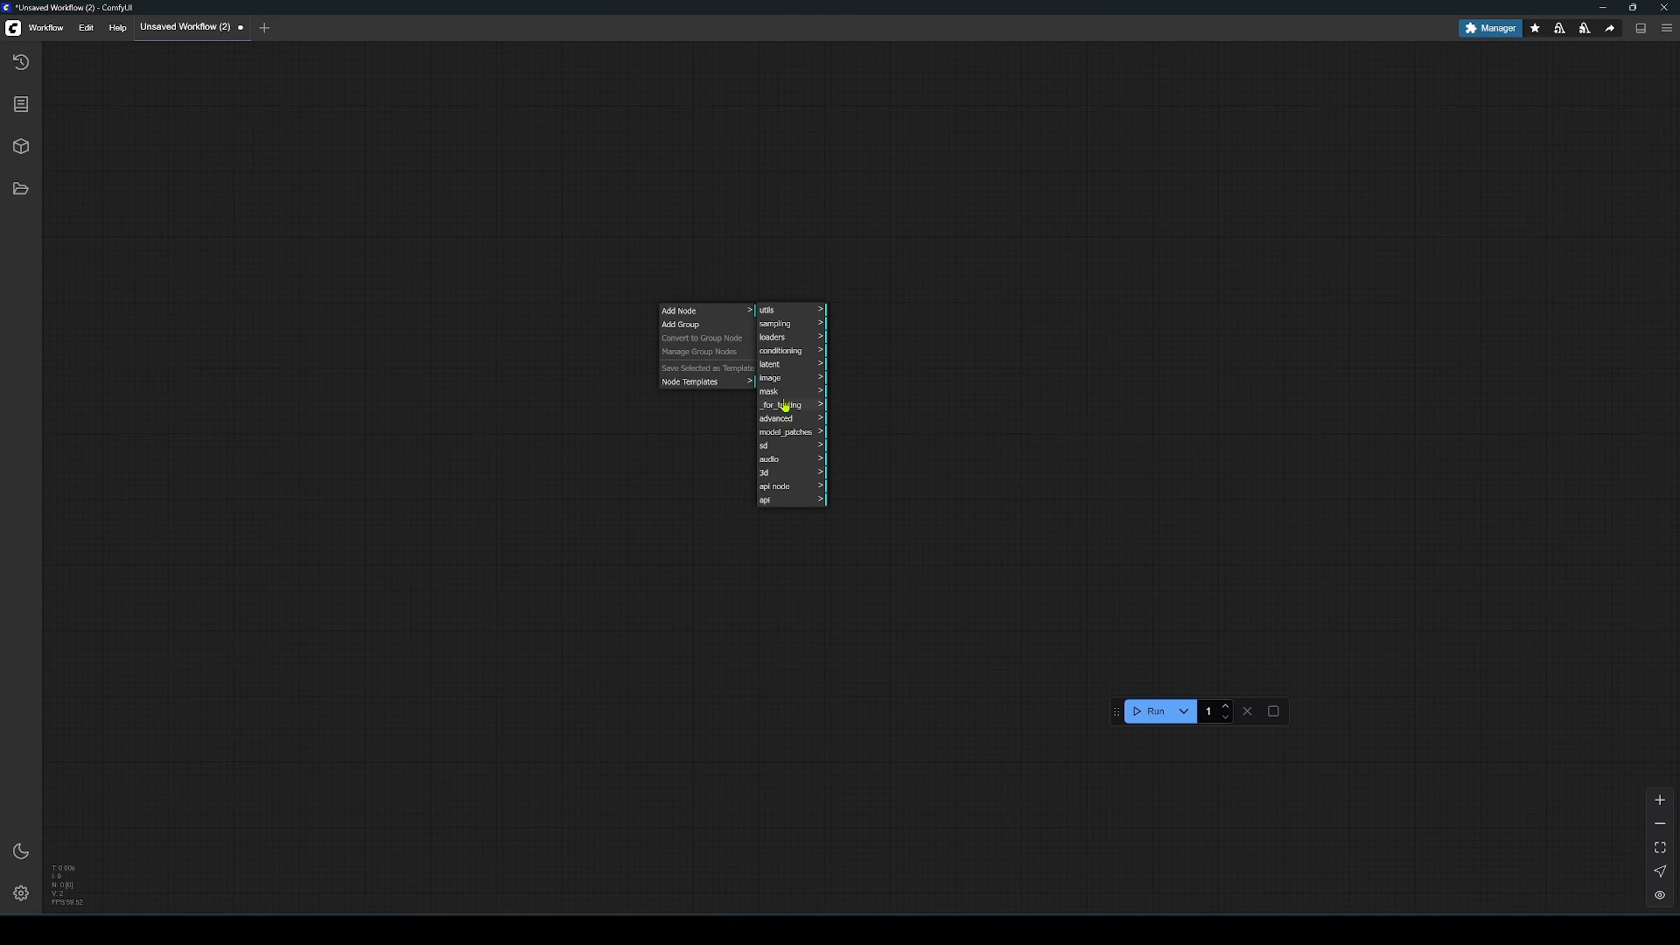
{"action": "left_click", "coordinate": [783, 343]}
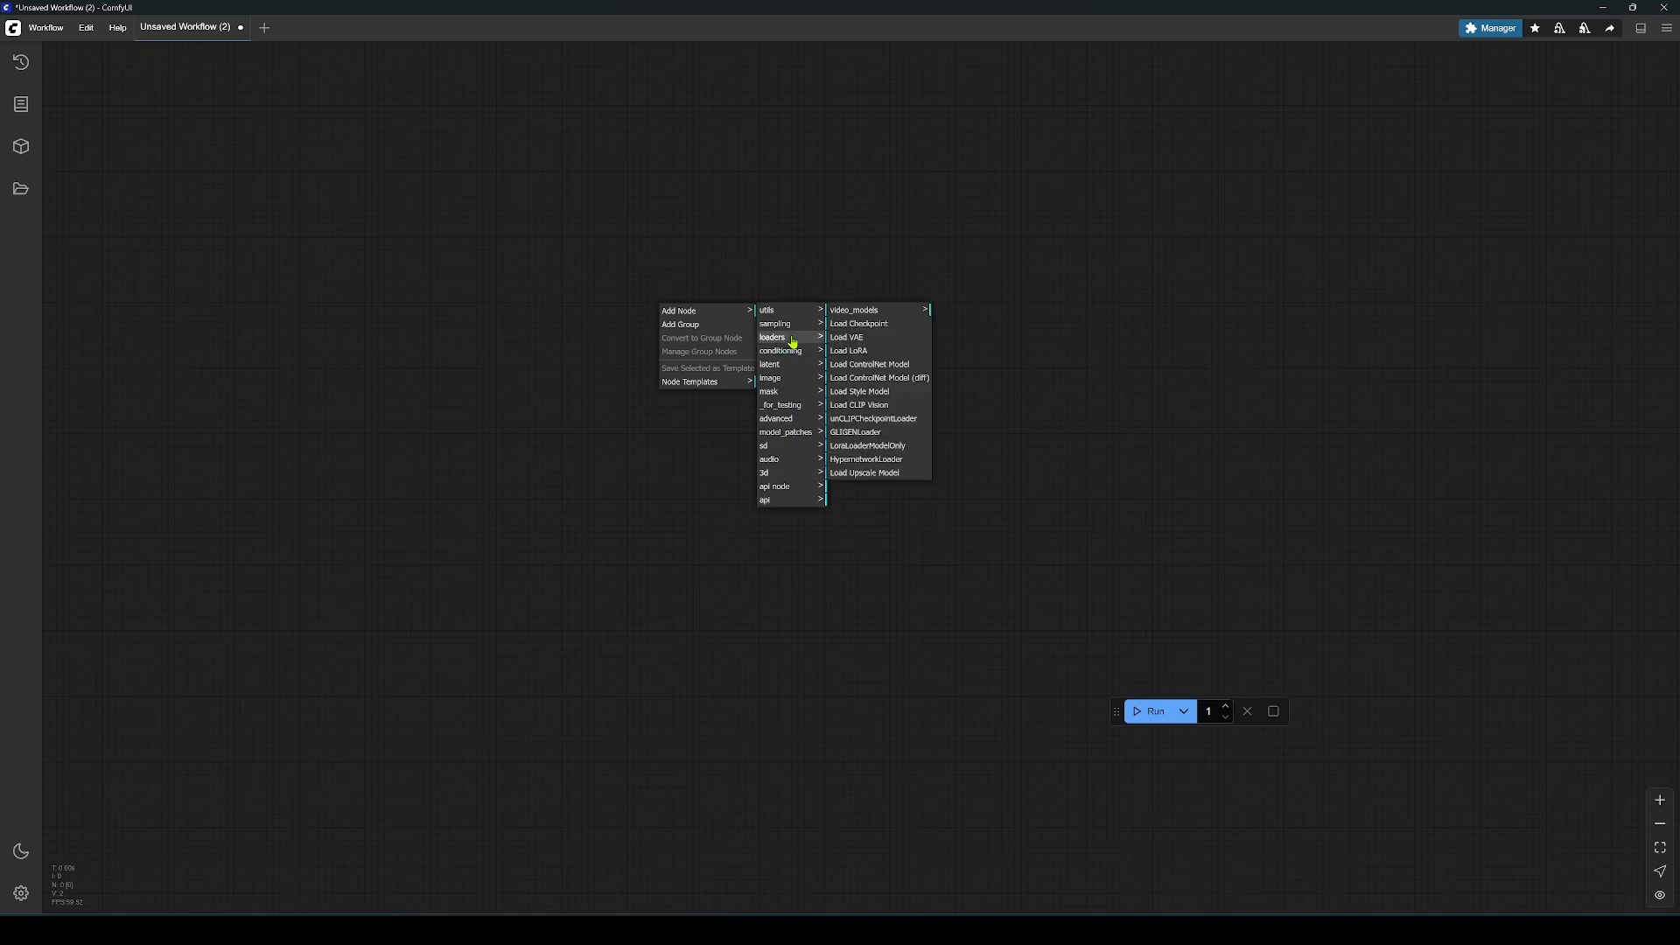
{"action": "left_click", "coordinate": [865, 326]}
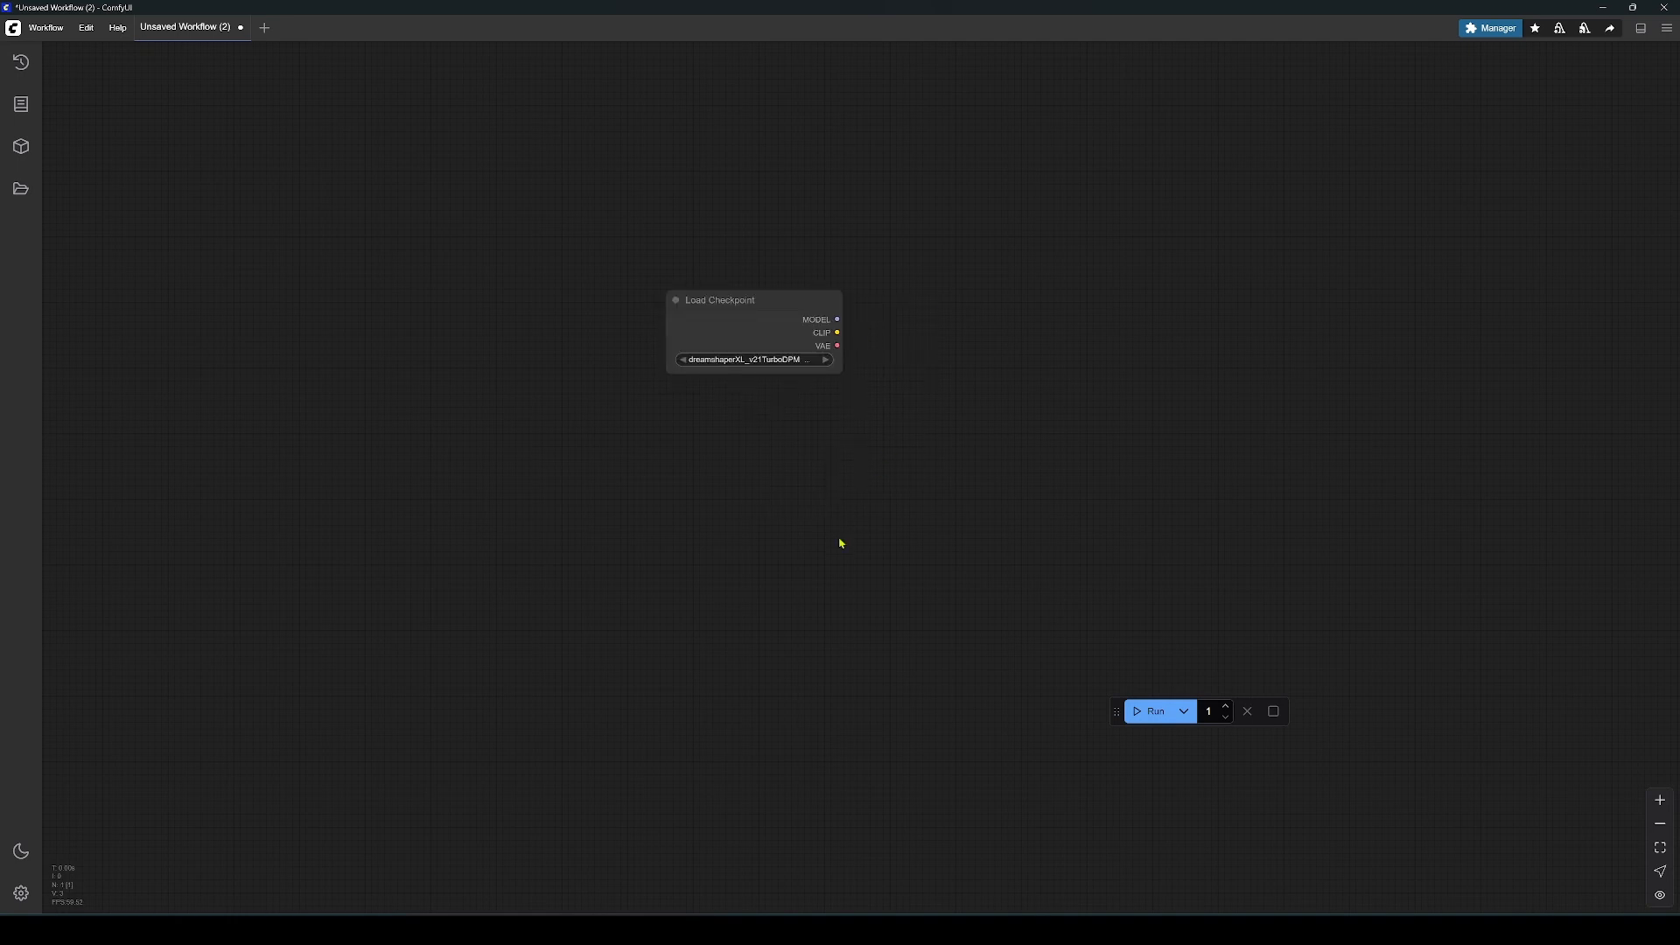
{"action": "key", "text": "ctrl+z"}
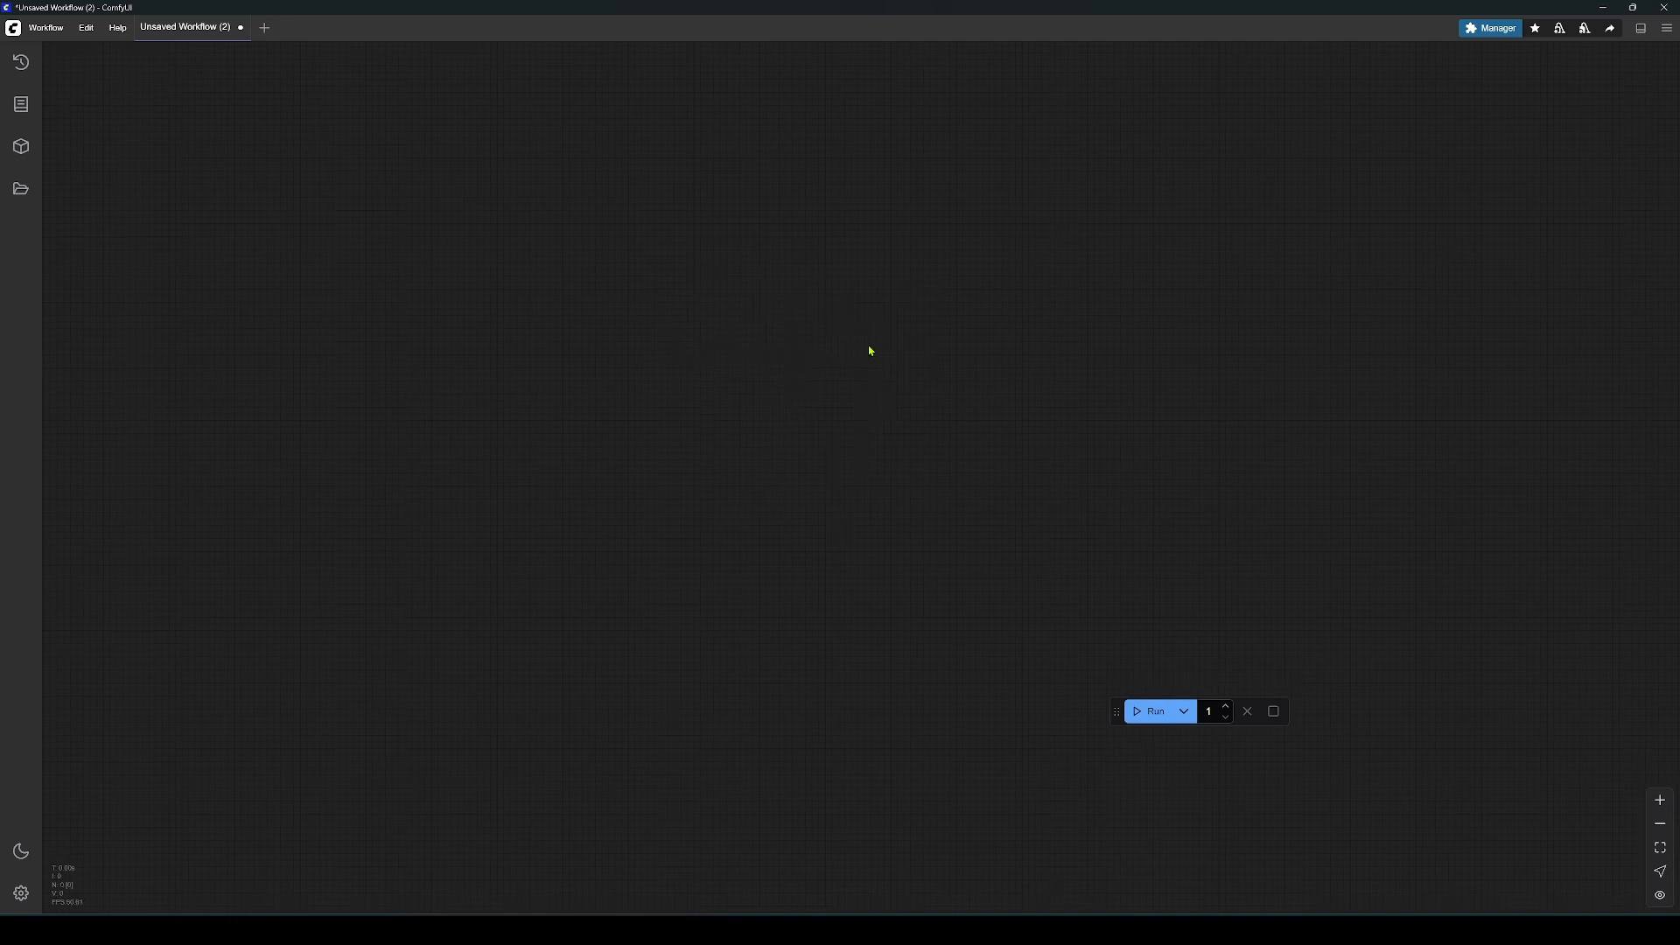
Open the node search on the blank canvas and search for "load"
{"action": "double_click", "coordinate": [872, 352]}
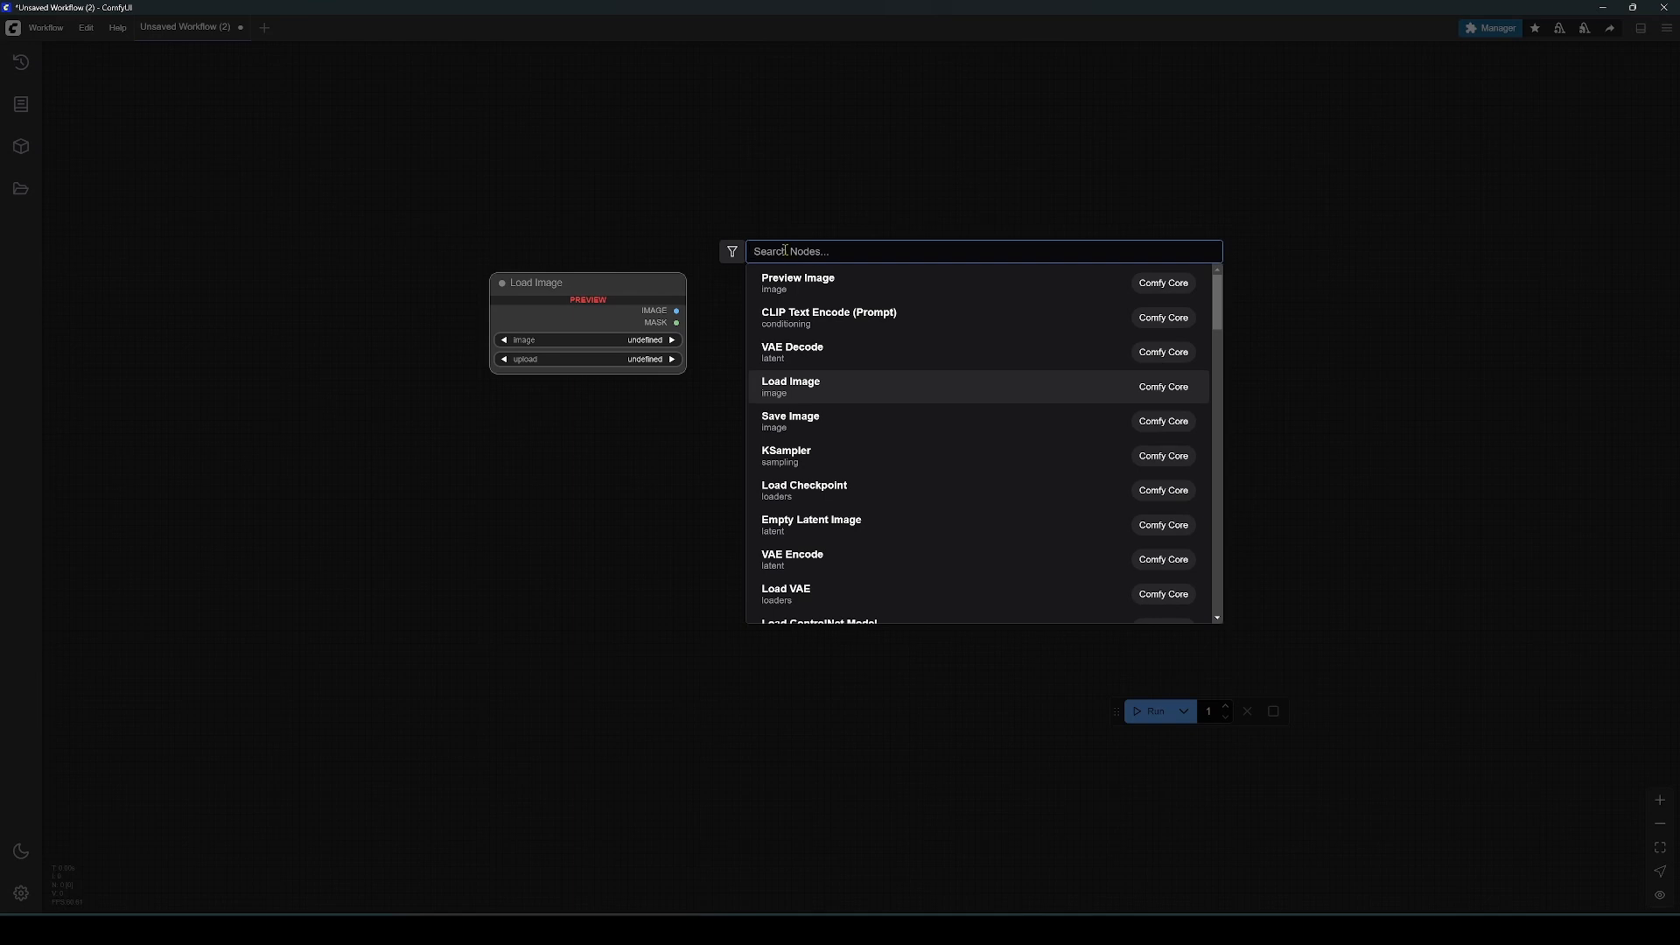
{"action": "type", "text": "load"}
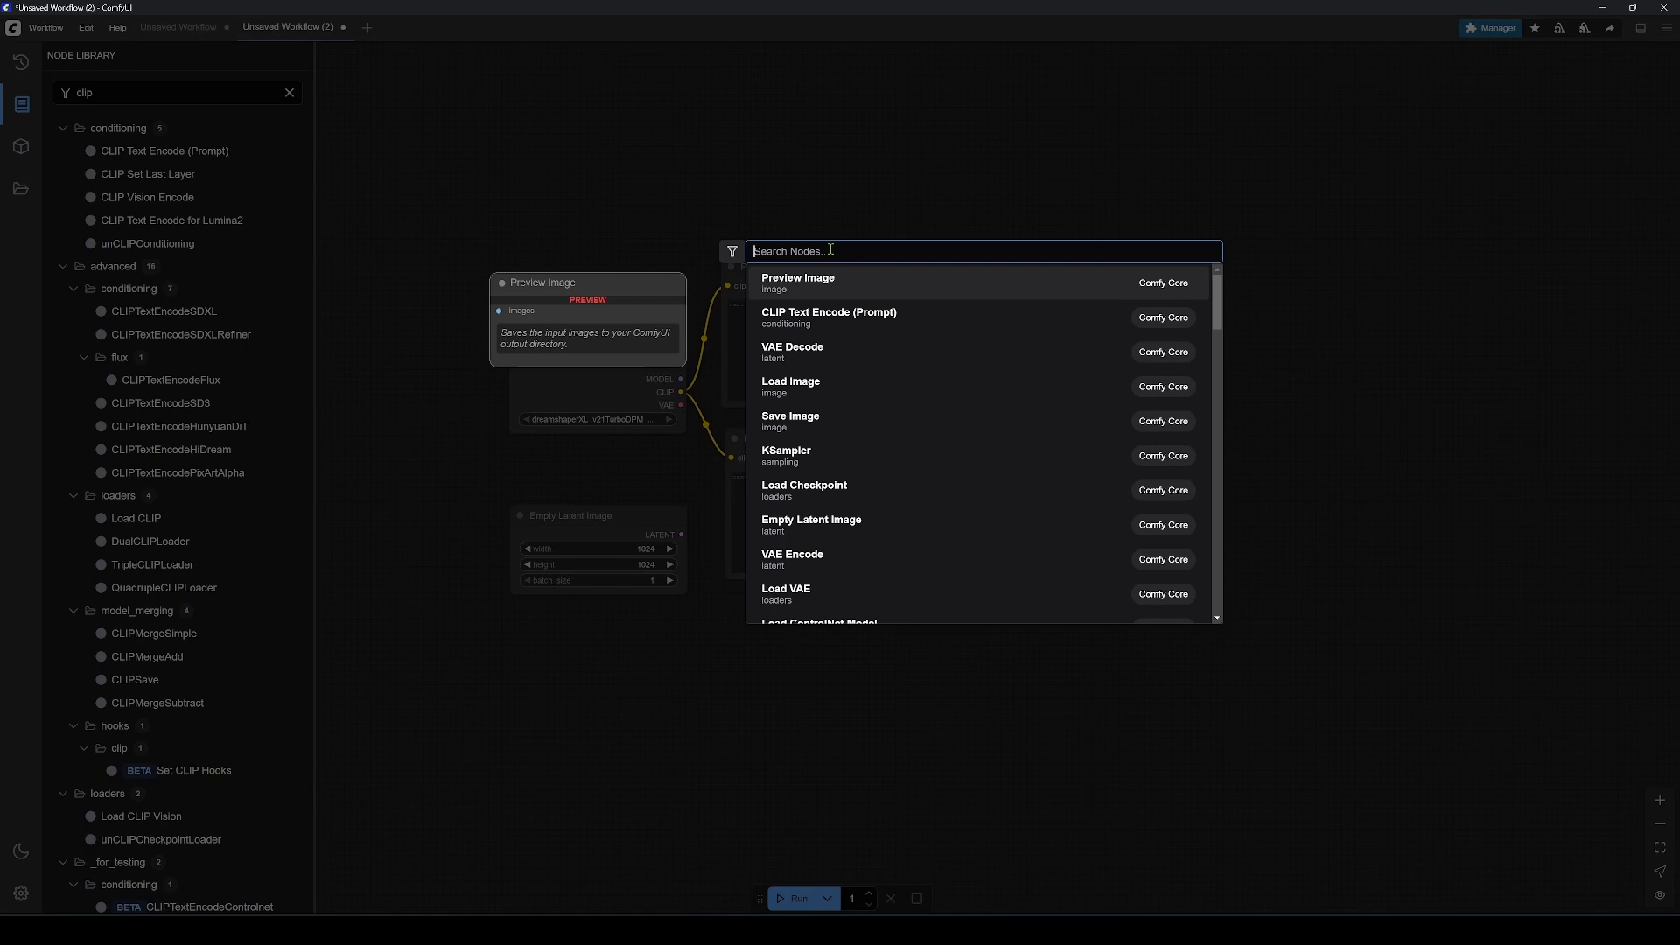
Search for "k", place a KSampler node beside the prompt nodes, and connect the Positive Prompt's conditioning output to its positive input
{"action": "type", "text": "k"}
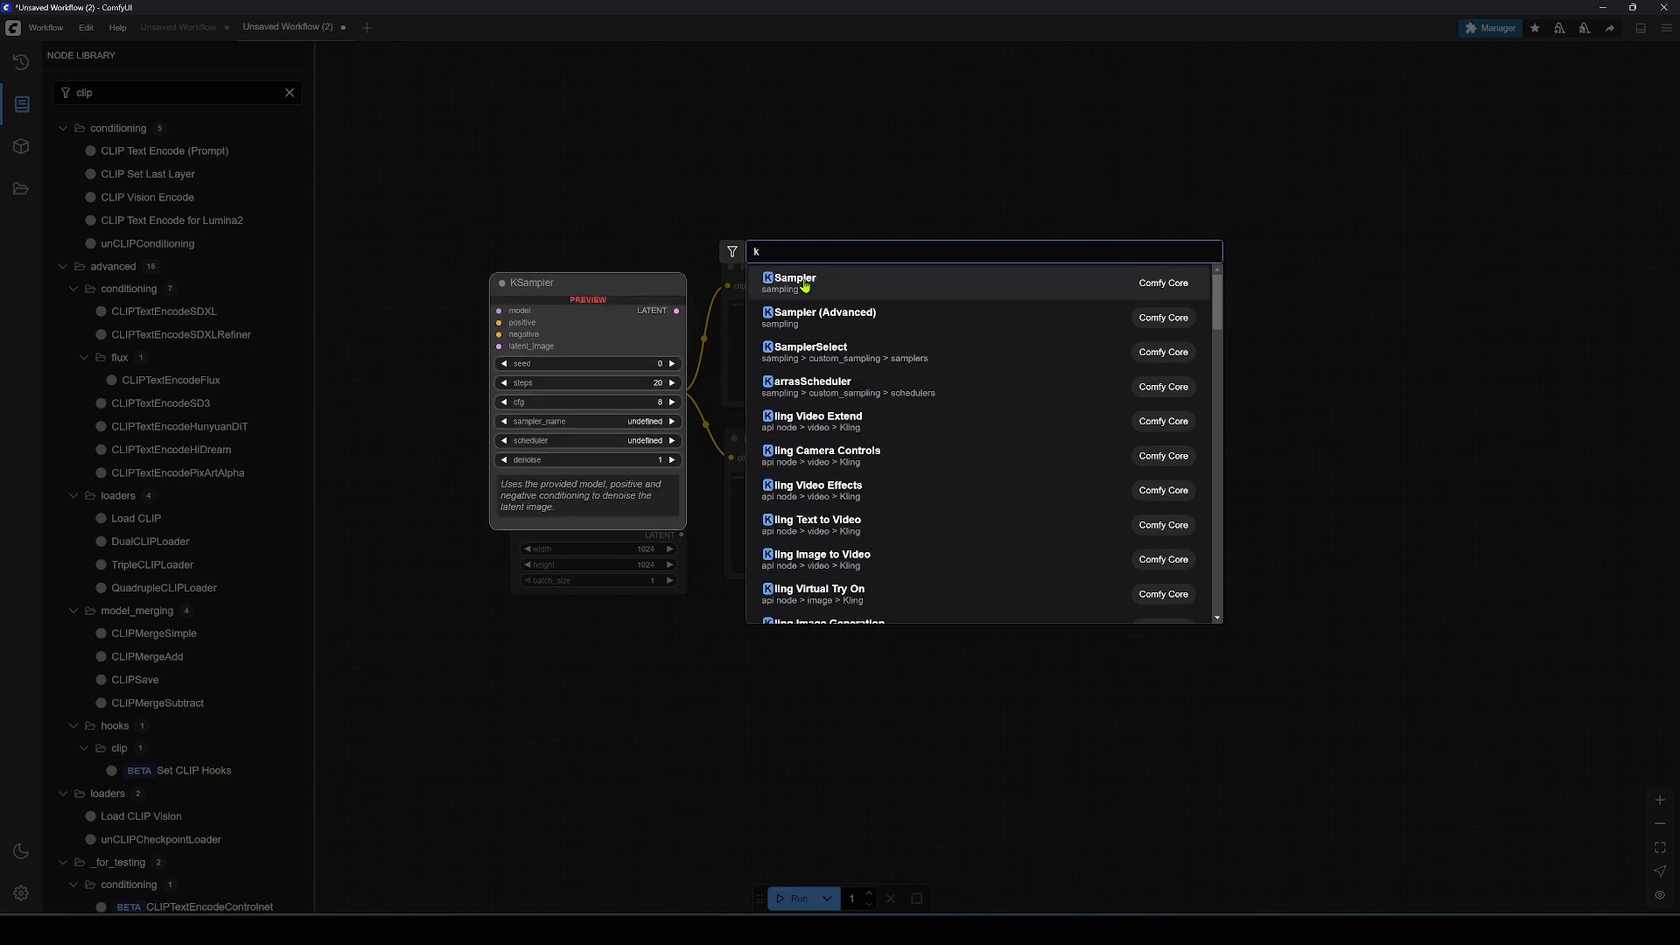
{"action": "left_click", "coordinate": [804, 282]}
{"action": "left_click_drag", "start_coordinate": [1167, 315], "coordinate": [1047, 343]}
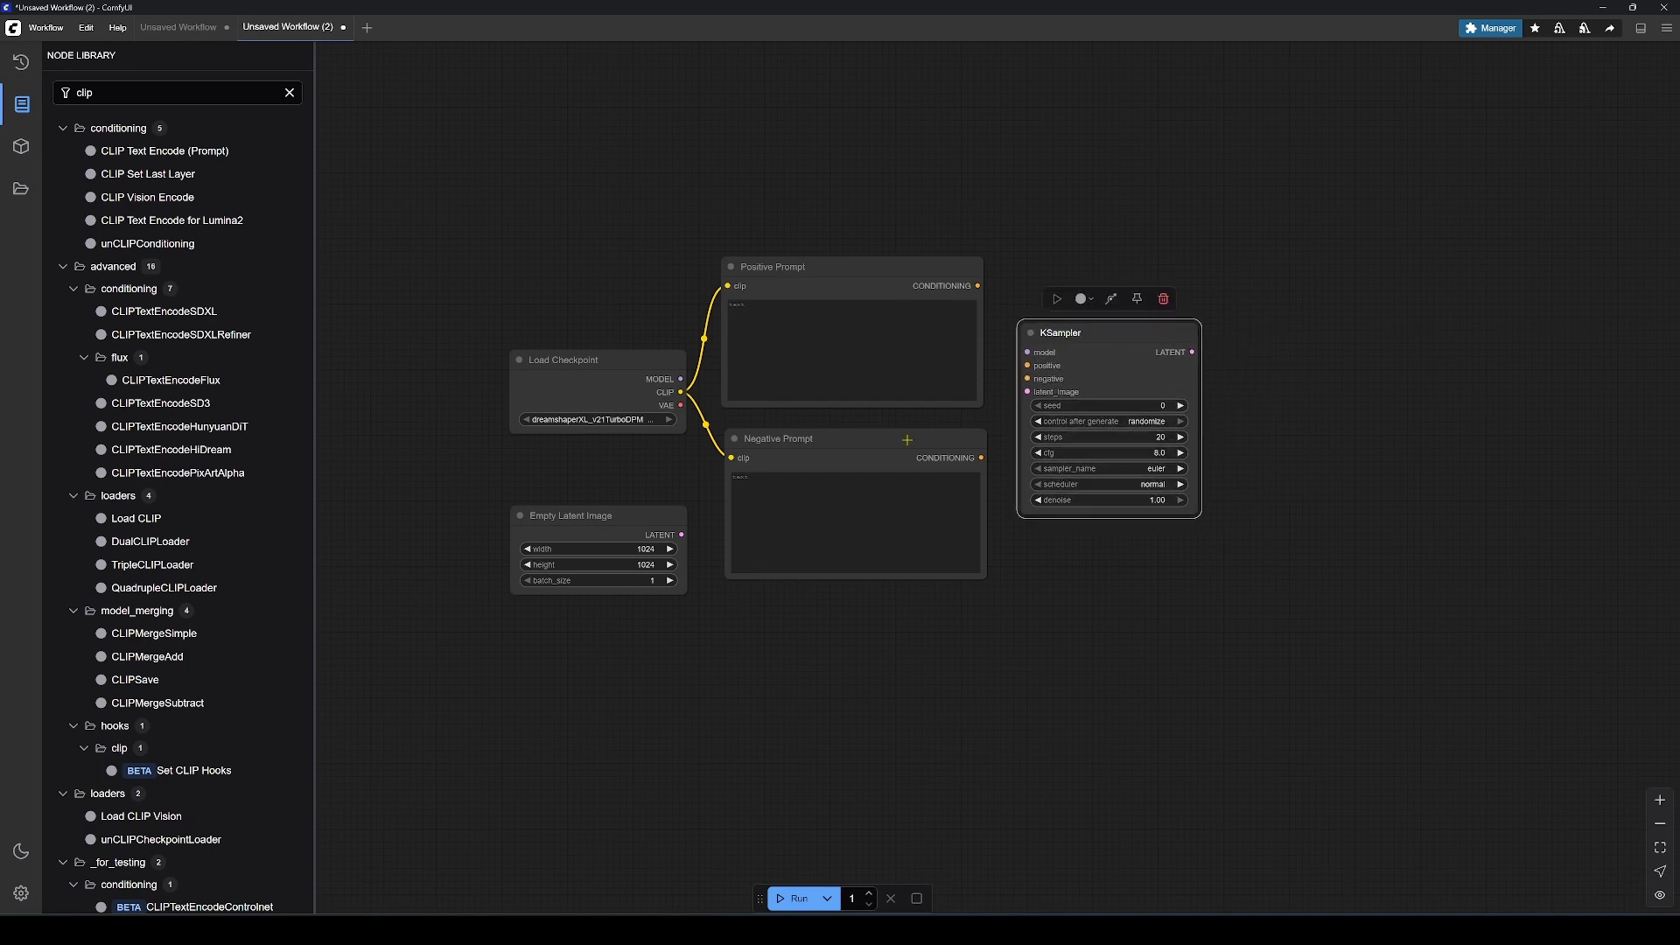
{"action": "left_click", "coordinate": [909, 438]}
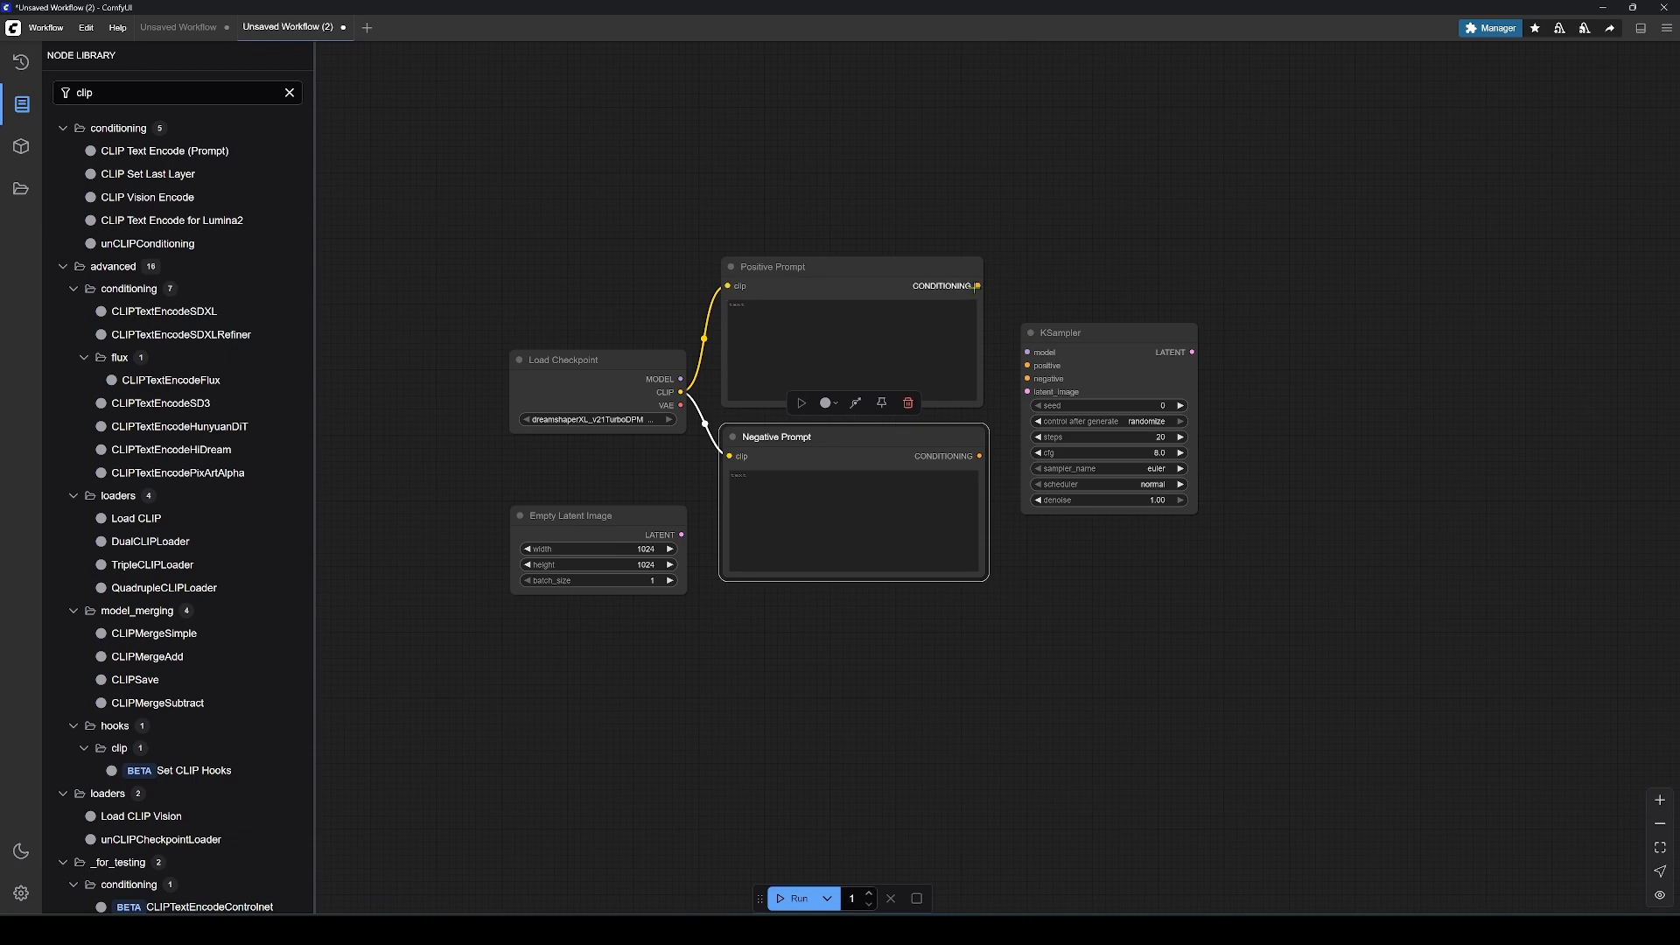
{"action": "mouse_move", "coordinate": [978, 287]}
{"action": "left_mouse_down"}
{"action": "mouse_move", "coordinate": [1016, 350]}
{"action": "mouse_move", "coordinate": [1002, 308]}
{"action": "left_mouse_up"}
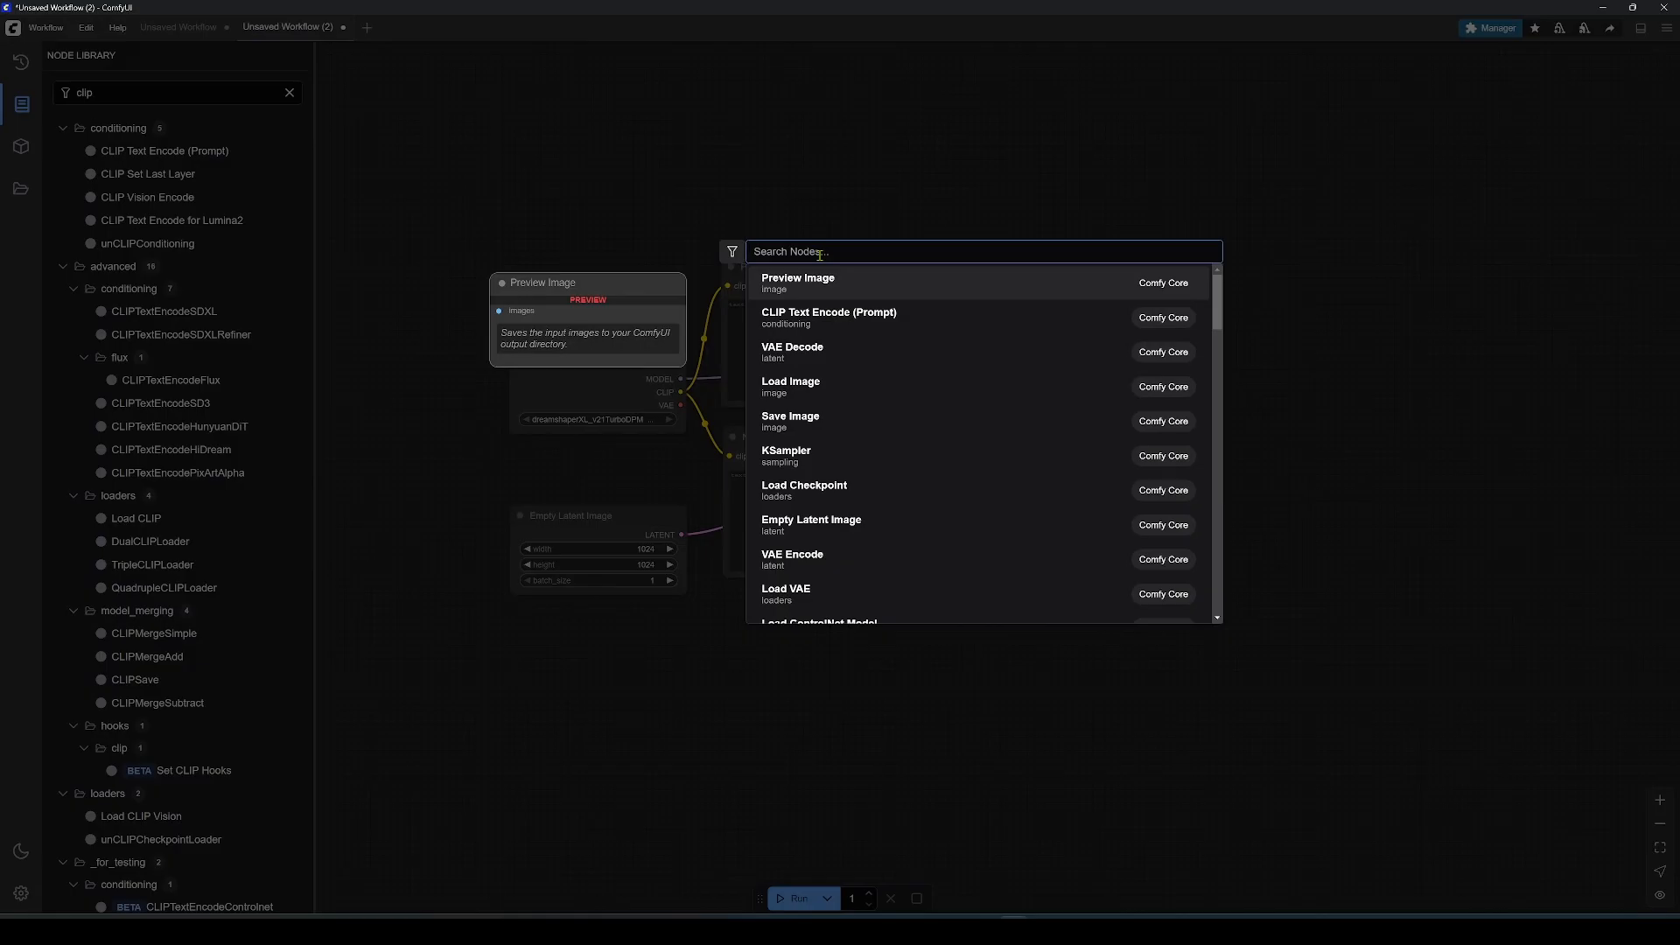
Search the nodes for "vae" and place a VAE Decode node just to the right of the KSampler
{"action": "type", "text": "vae"}
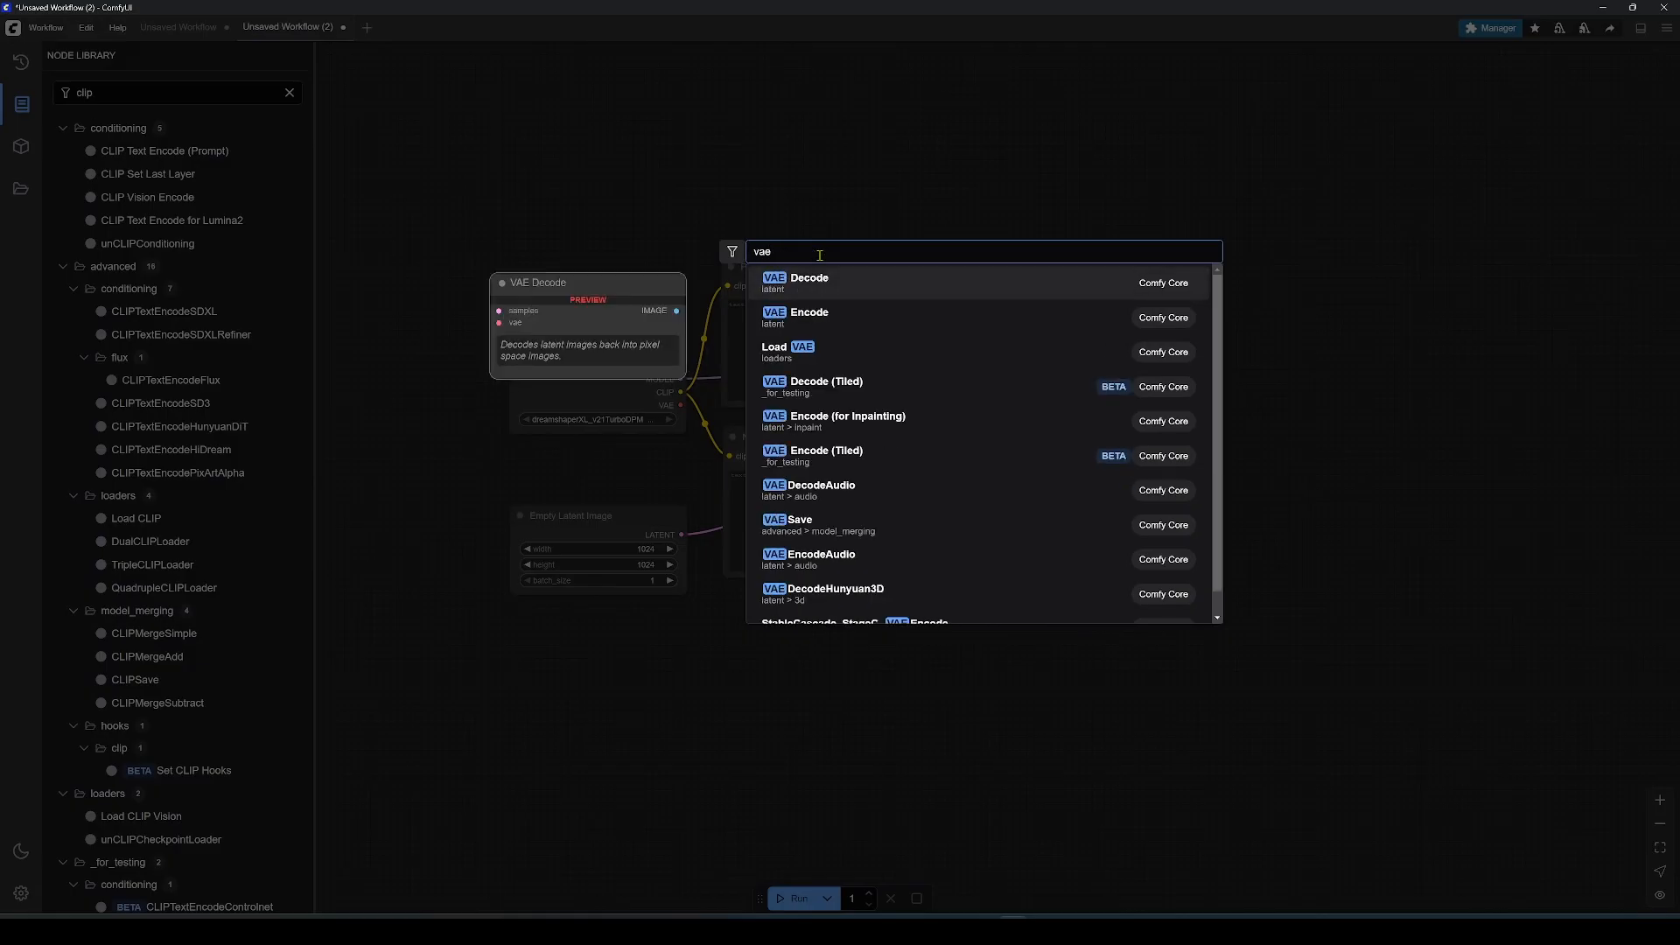
{"action": "left_click", "coordinate": [822, 282]}
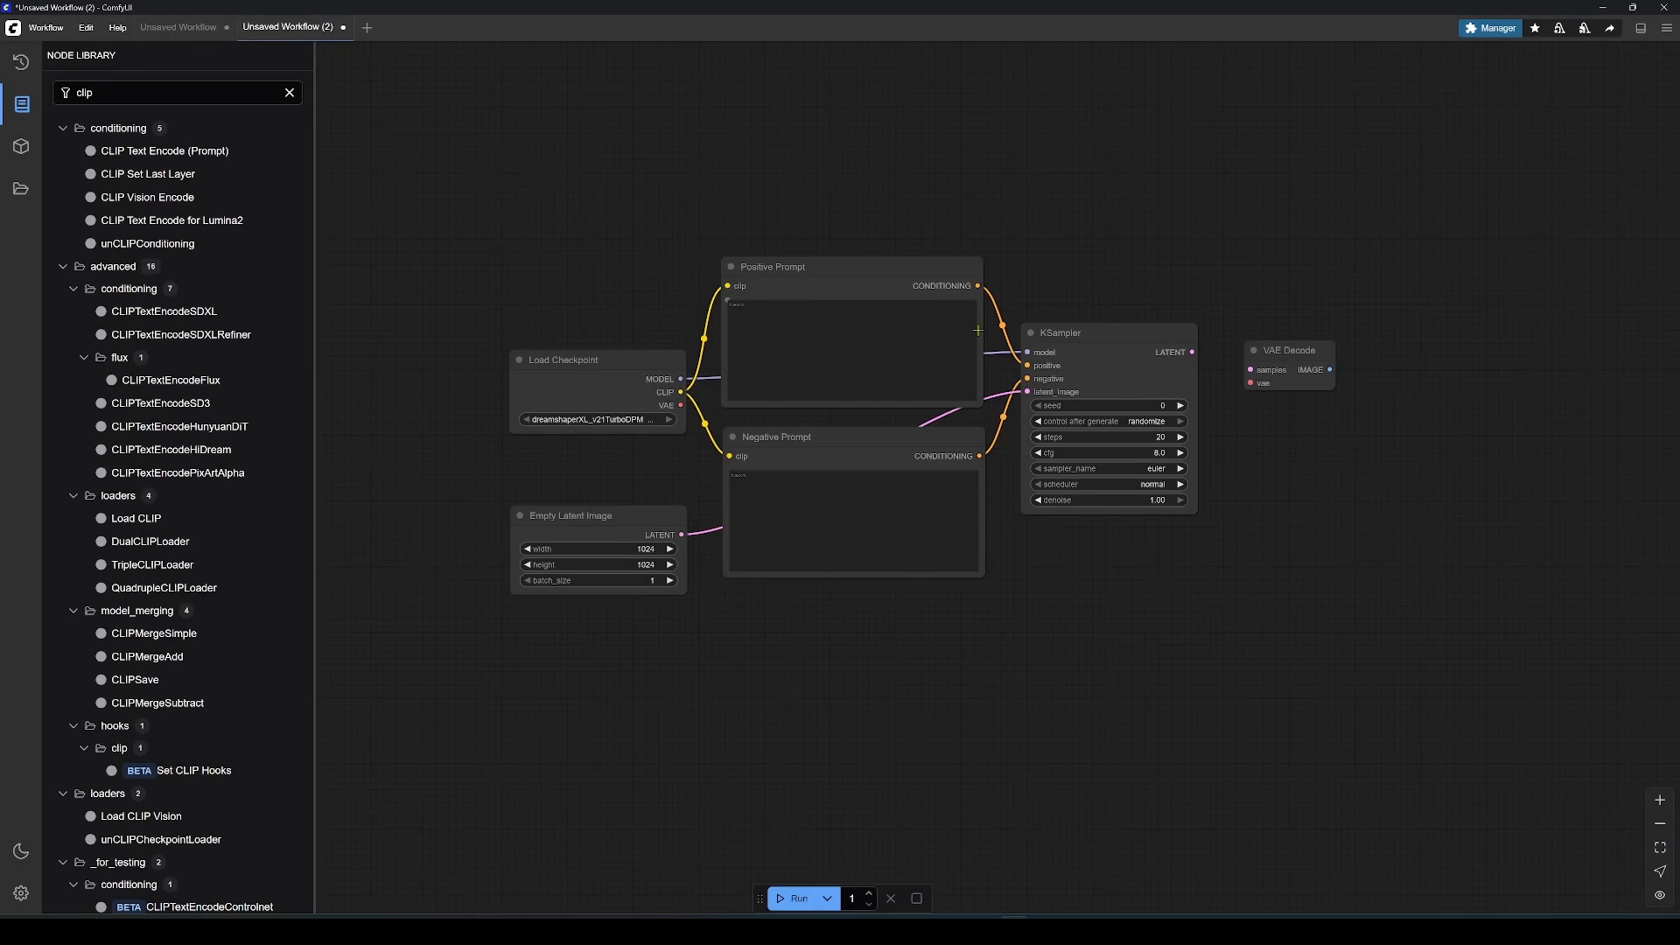
{"action": "mouse_move", "coordinate": [1252, 348]}
{"action": "left_mouse_down"}
{"action": "mouse_move", "coordinate": [1262, 334]}
{"action": "mouse_move", "coordinate": [1230, 353]}
{"action": "left_mouse_up"}
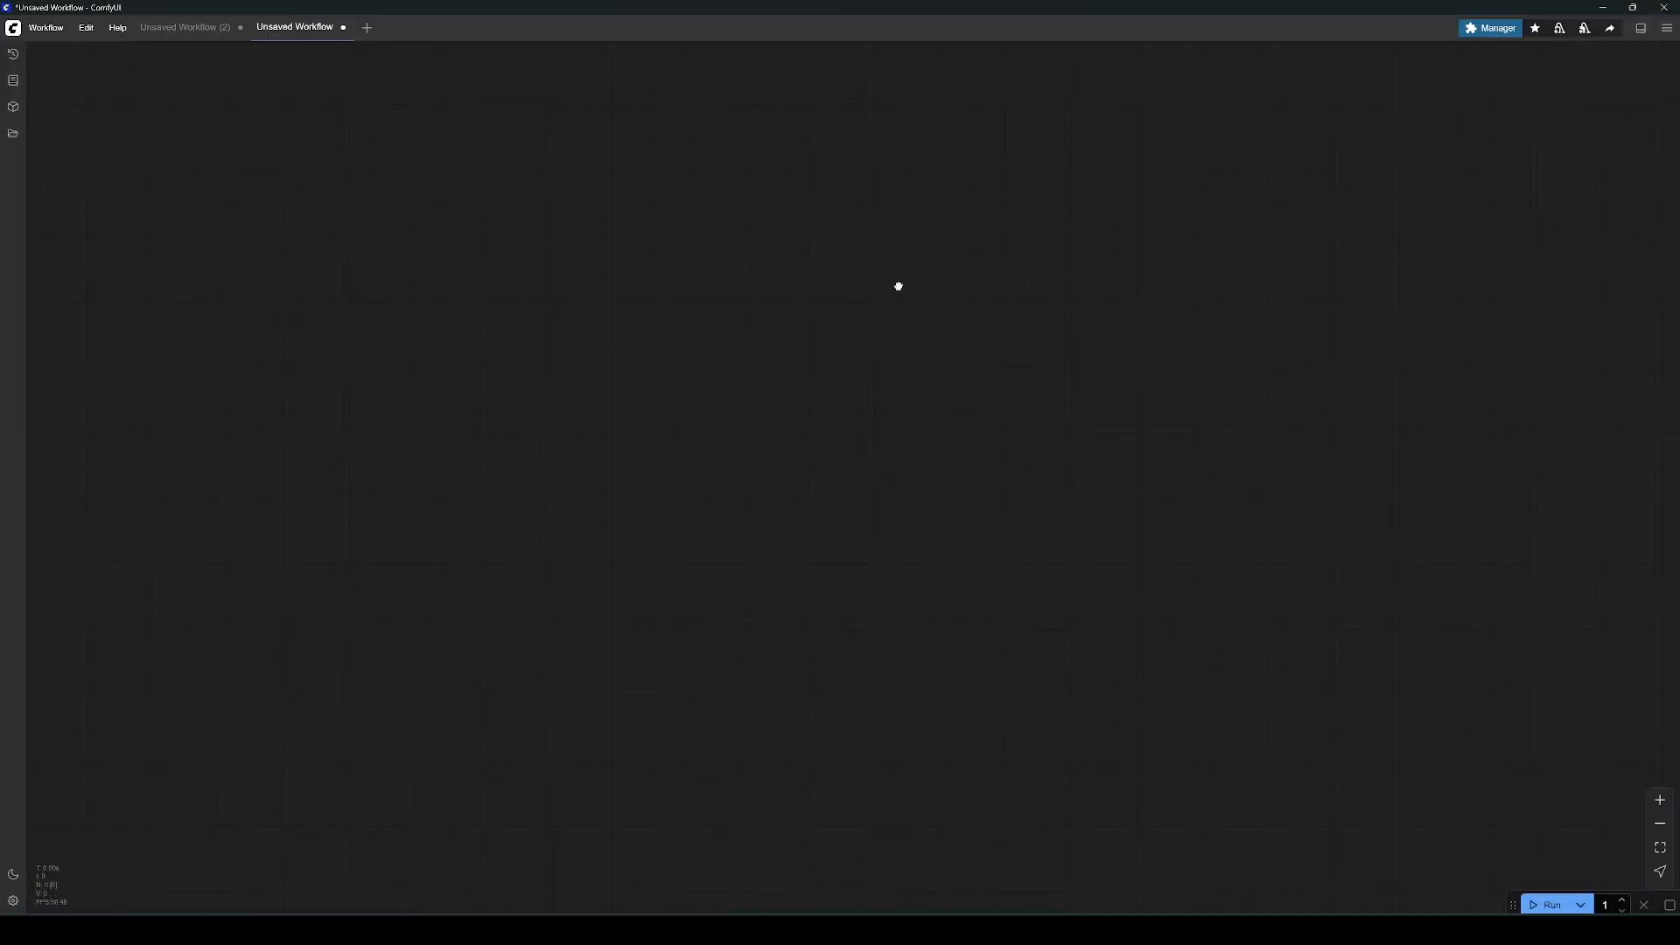
Add a Load Checkpoint node to the blank workflow and move it far left on the canvas as the starting node
{"action": "double_click", "coordinate": [897, 287]}
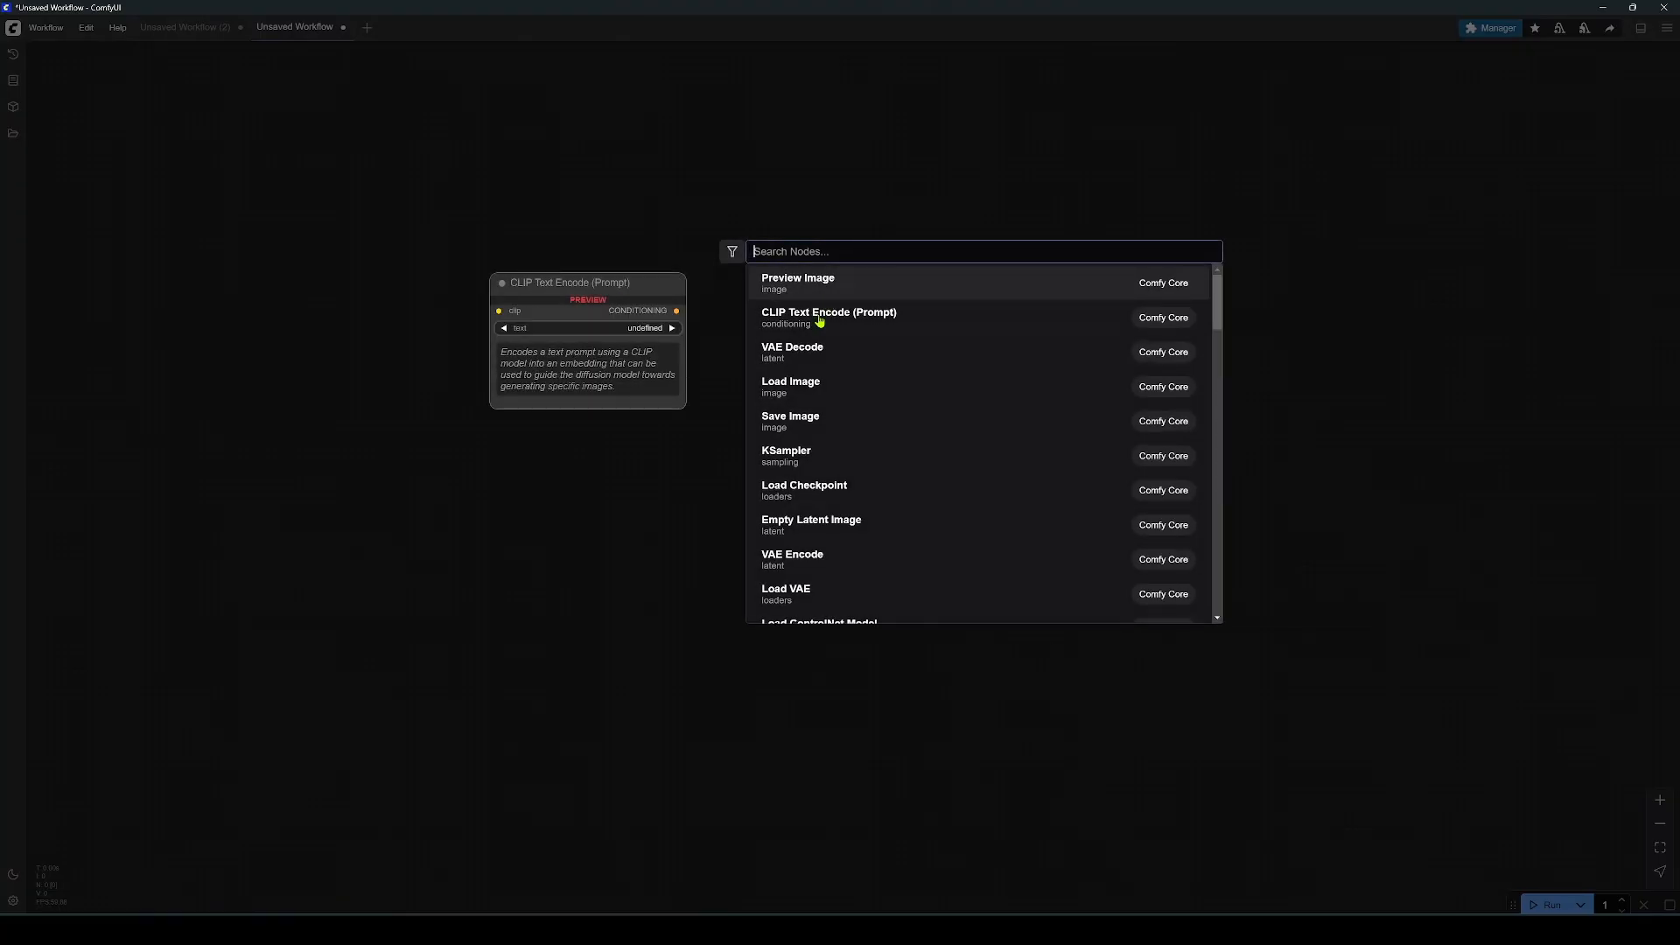
{"action": "left_click", "coordinate": [829, 492]}
{"action": "left_click", "coordinate": [830, 491]}
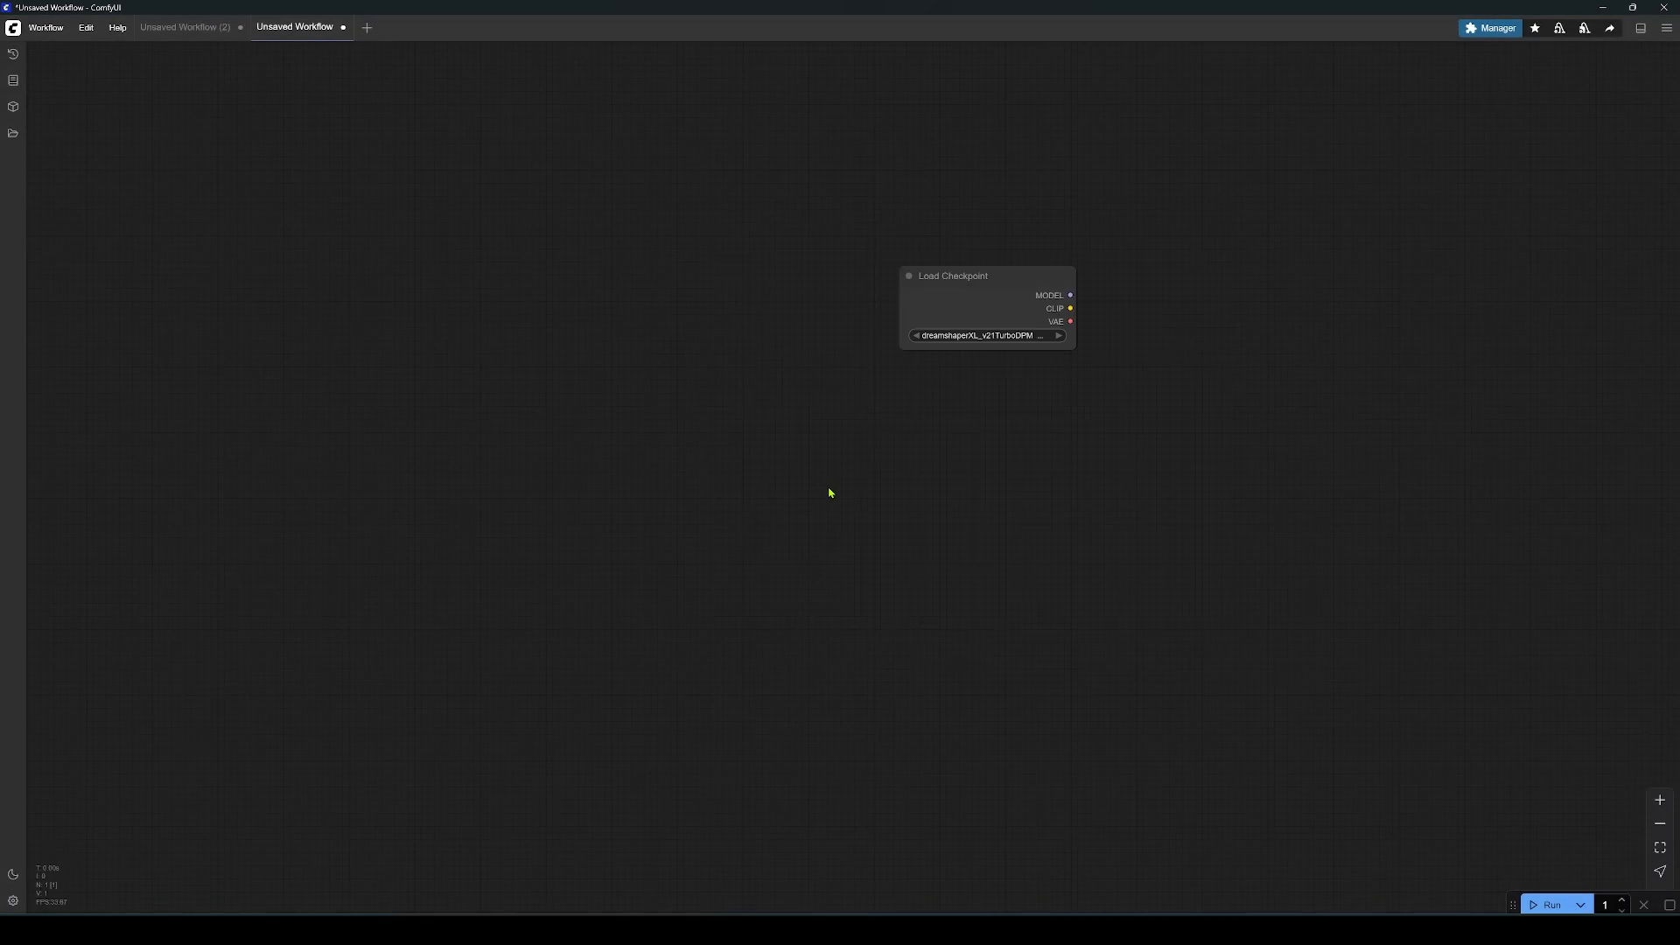
{"action": "left_click_drag", "start_coordinate": [970, 277], "coordinate": [358, 363]}
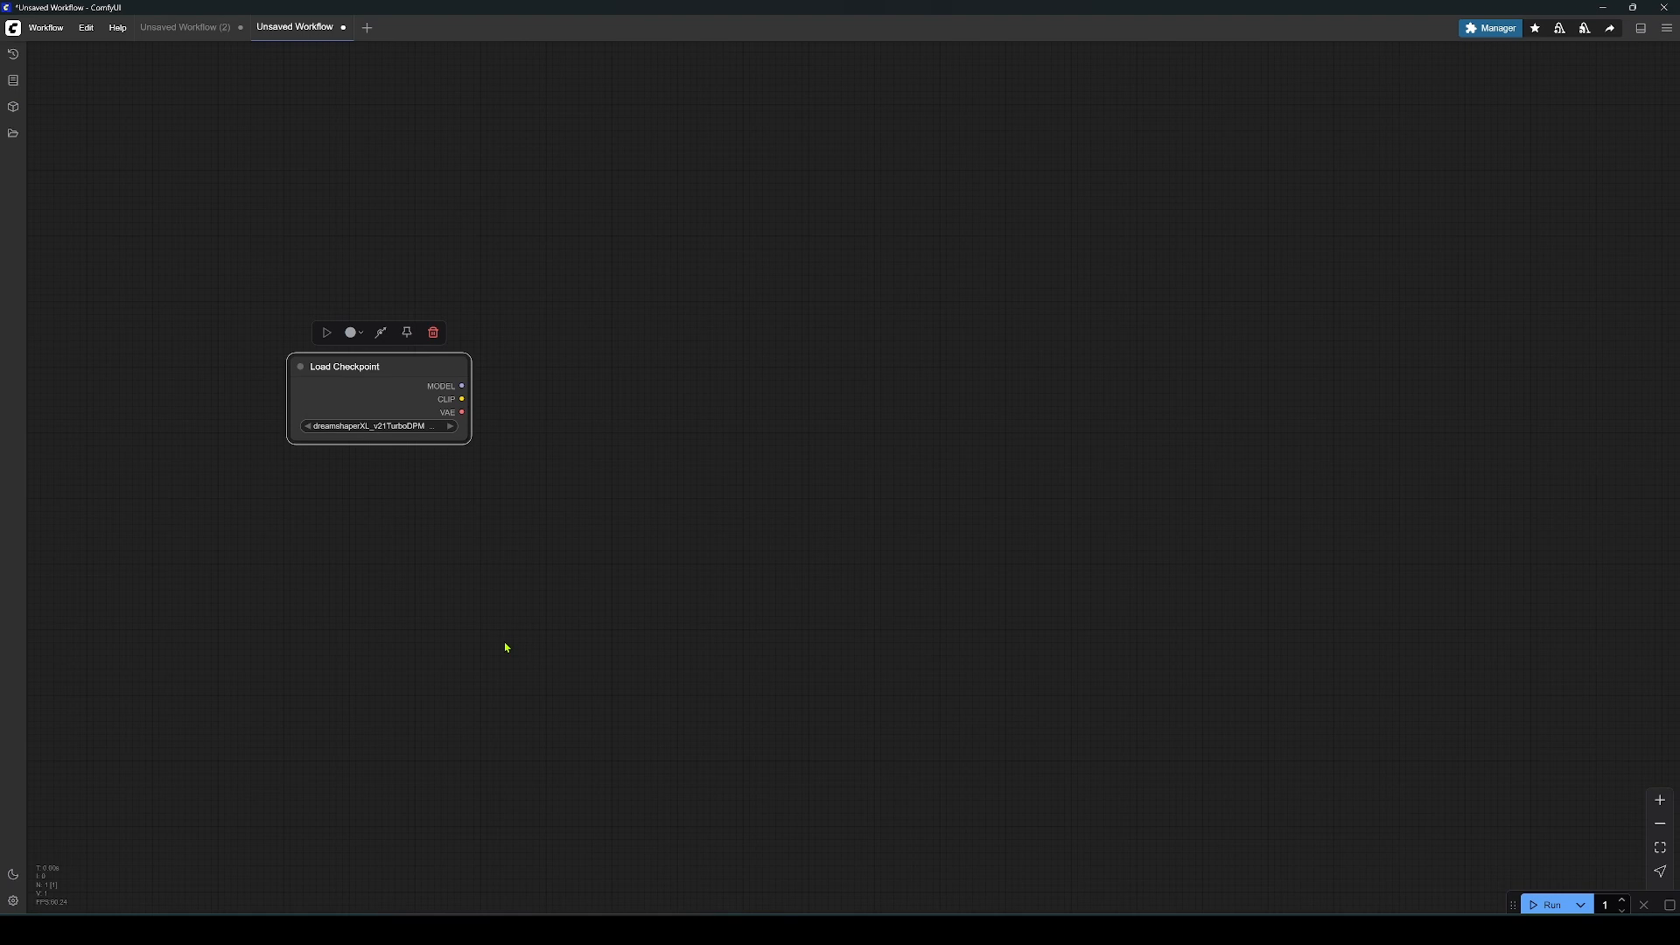
Add two CLIP Text Encode (Prompt) nodes and stack them one above the other to the right of the Load Checkpoint node
{"action": "double_click", "coordinate": [867, 354]}
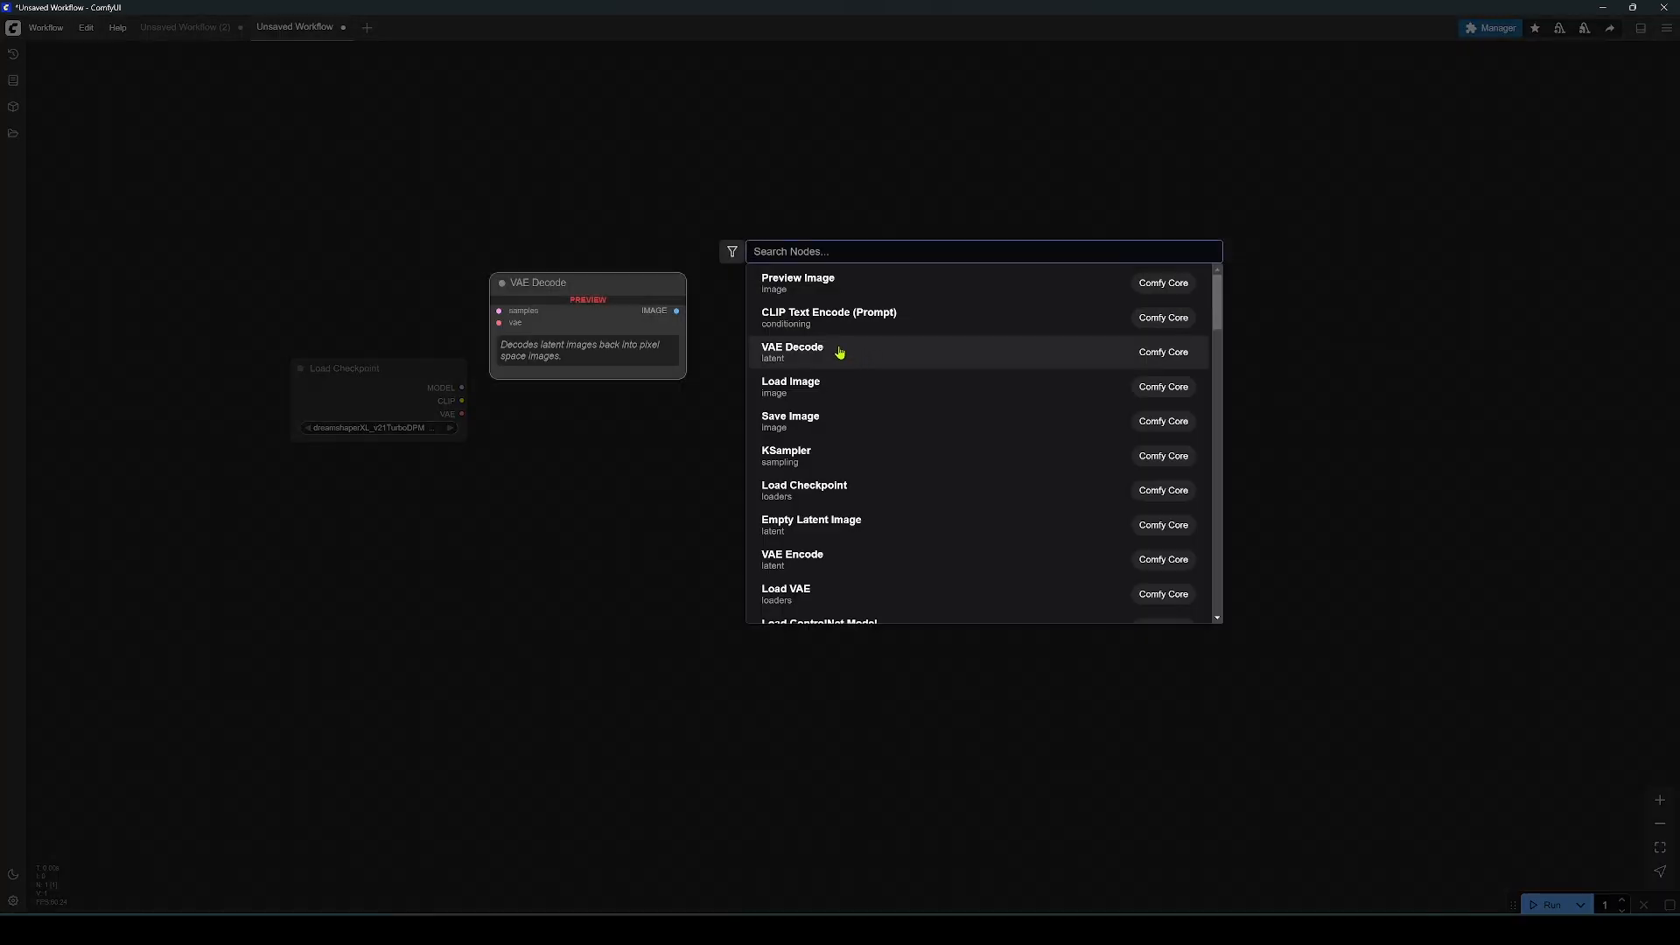
{"action": "left_click", "coordinate": [839, 322]}
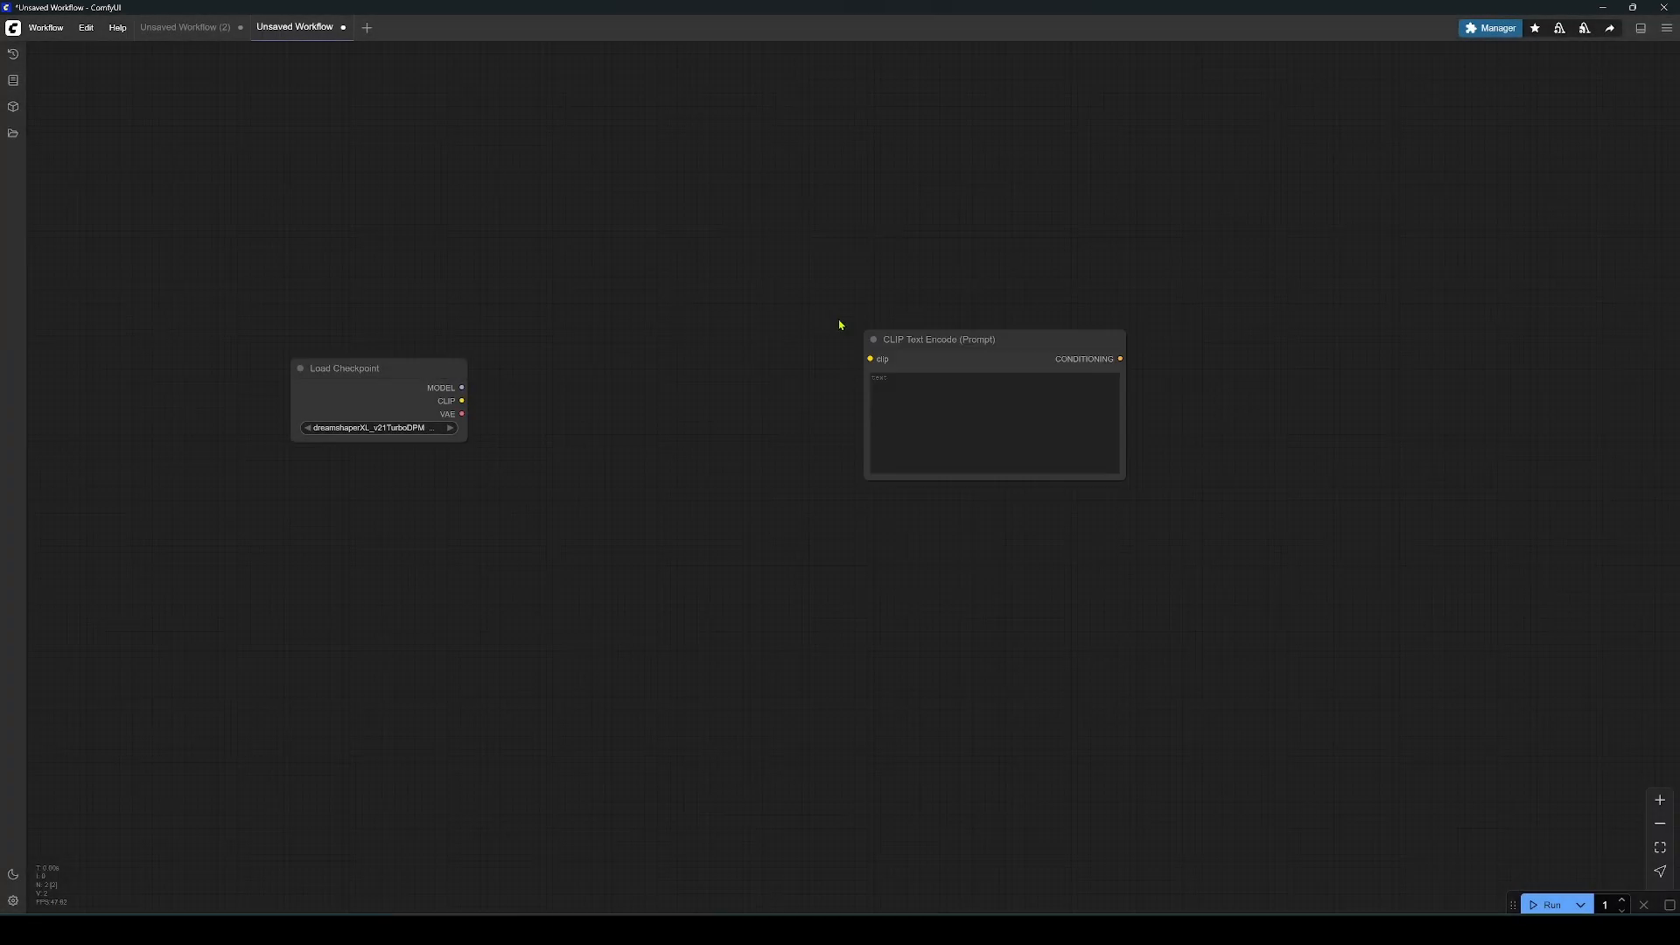
{"action": "double_click", "coordinate": [758, 342]}
{"action": "left_click", "coordinate": [782, 316]}
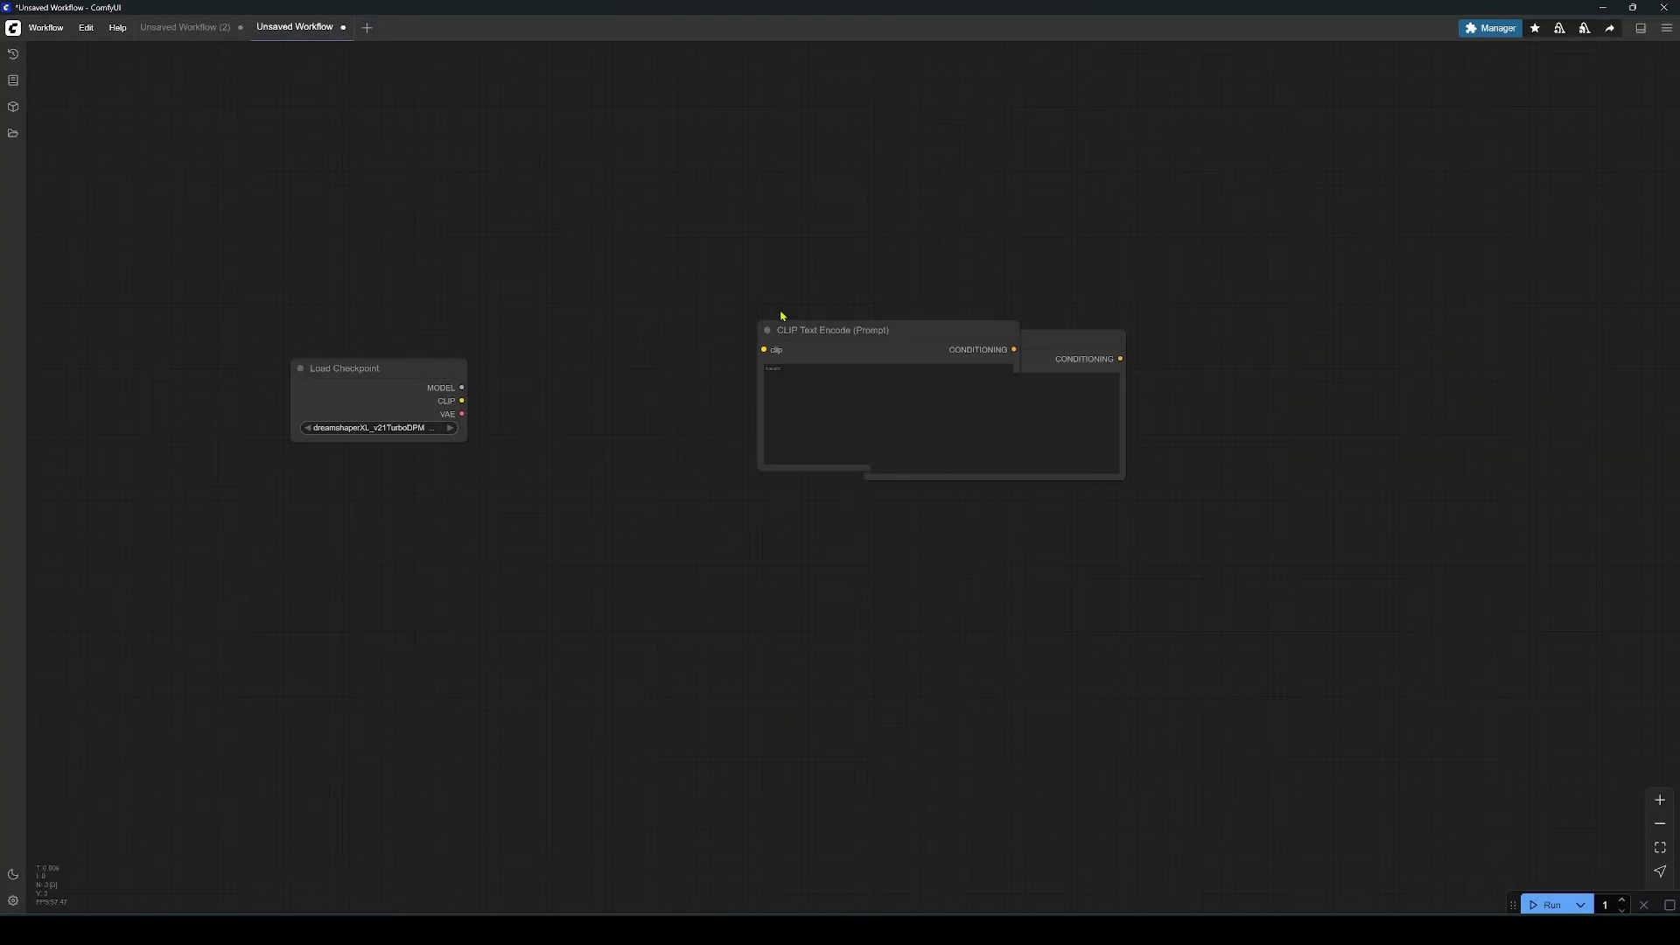
{"action": "left_click_drag", "start_coordinate": [861, 322], "coordinate": [695, 191]}
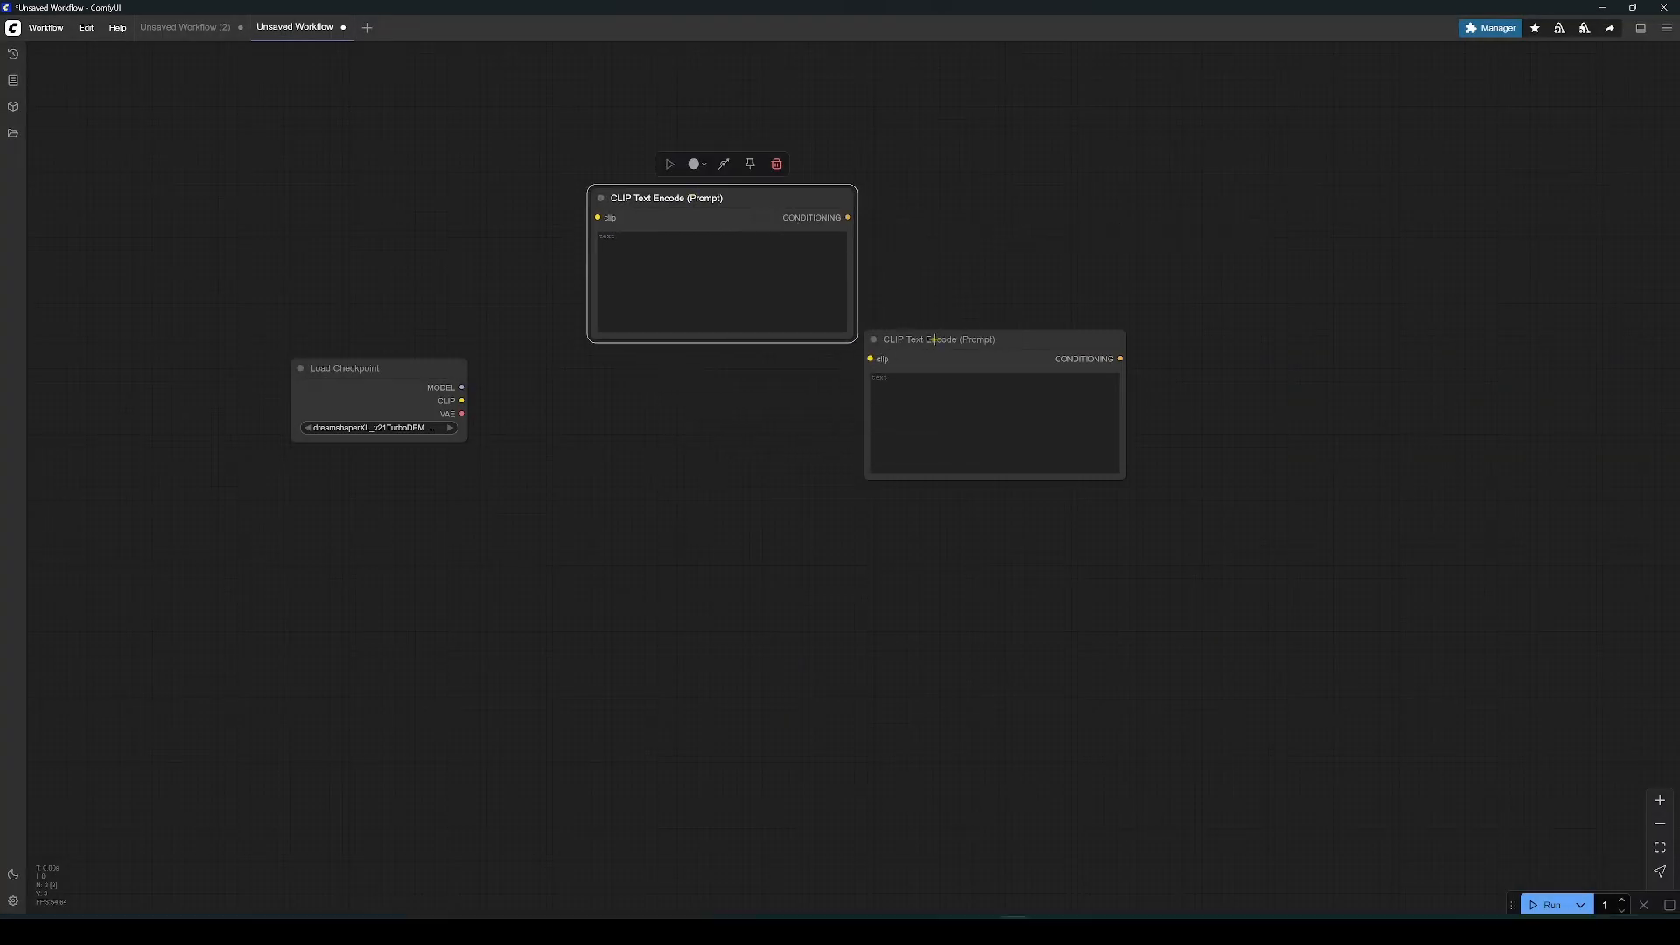
{"action": "left_click_drag", "start_coordinate": [933, 339], "coordinate": [662, 363]}
Rename the upper CLIP Text Encode (Prompt) node as "Positive"
{"action": "left_click", "coordinate": [714, 199]}
{"action": "double_click", "coordinate": [714, 200]}
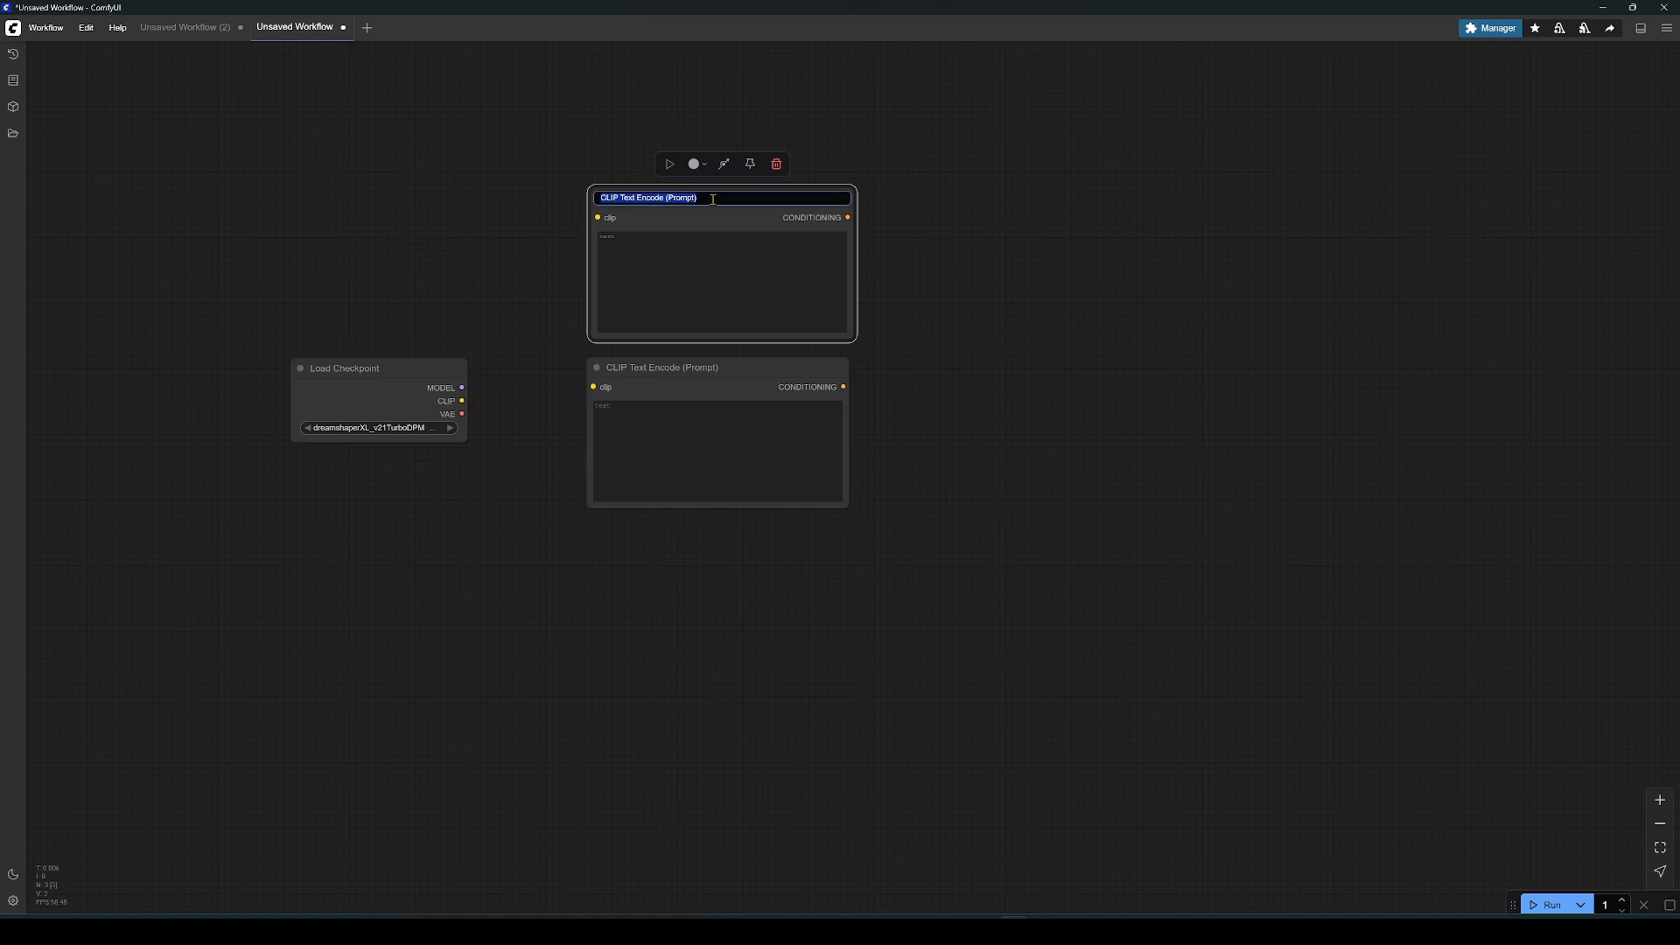
{"action": "type", "text": "Positive"}
{"action": "left_click", "coordinate": [935, 529]}
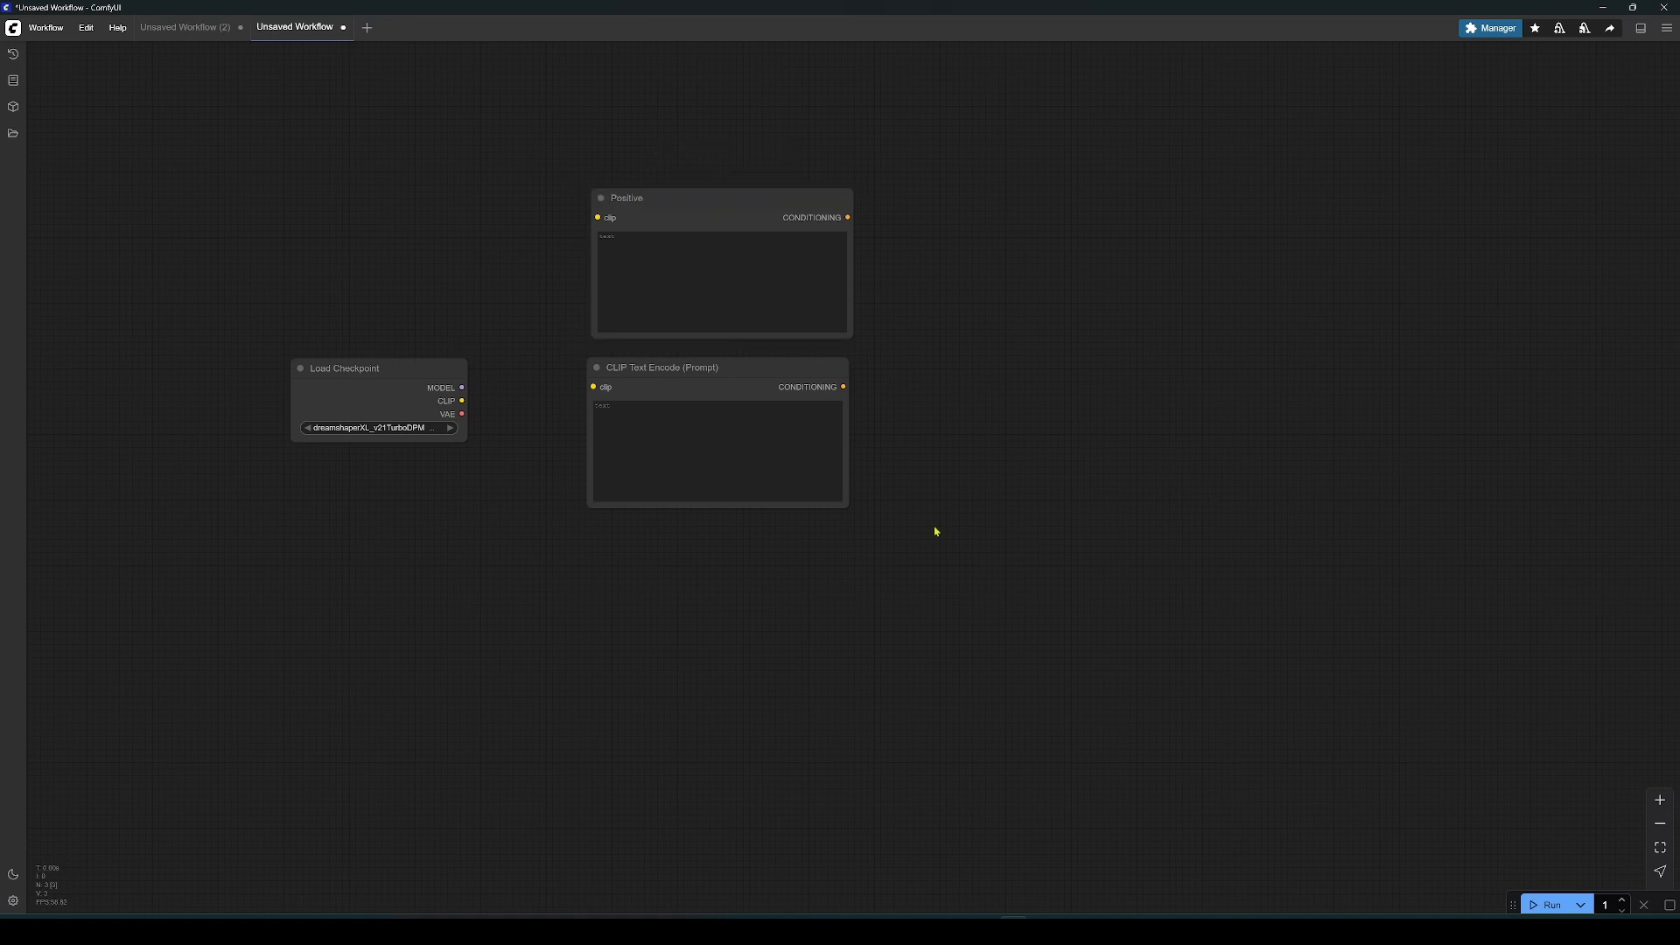
Add an Empty Latent Image node and position it below the Load Checkpoint node
{"action": "double_click", "coordinate": [985, 397]}
{"action": "left_click", "coordinate": [801, 534]}
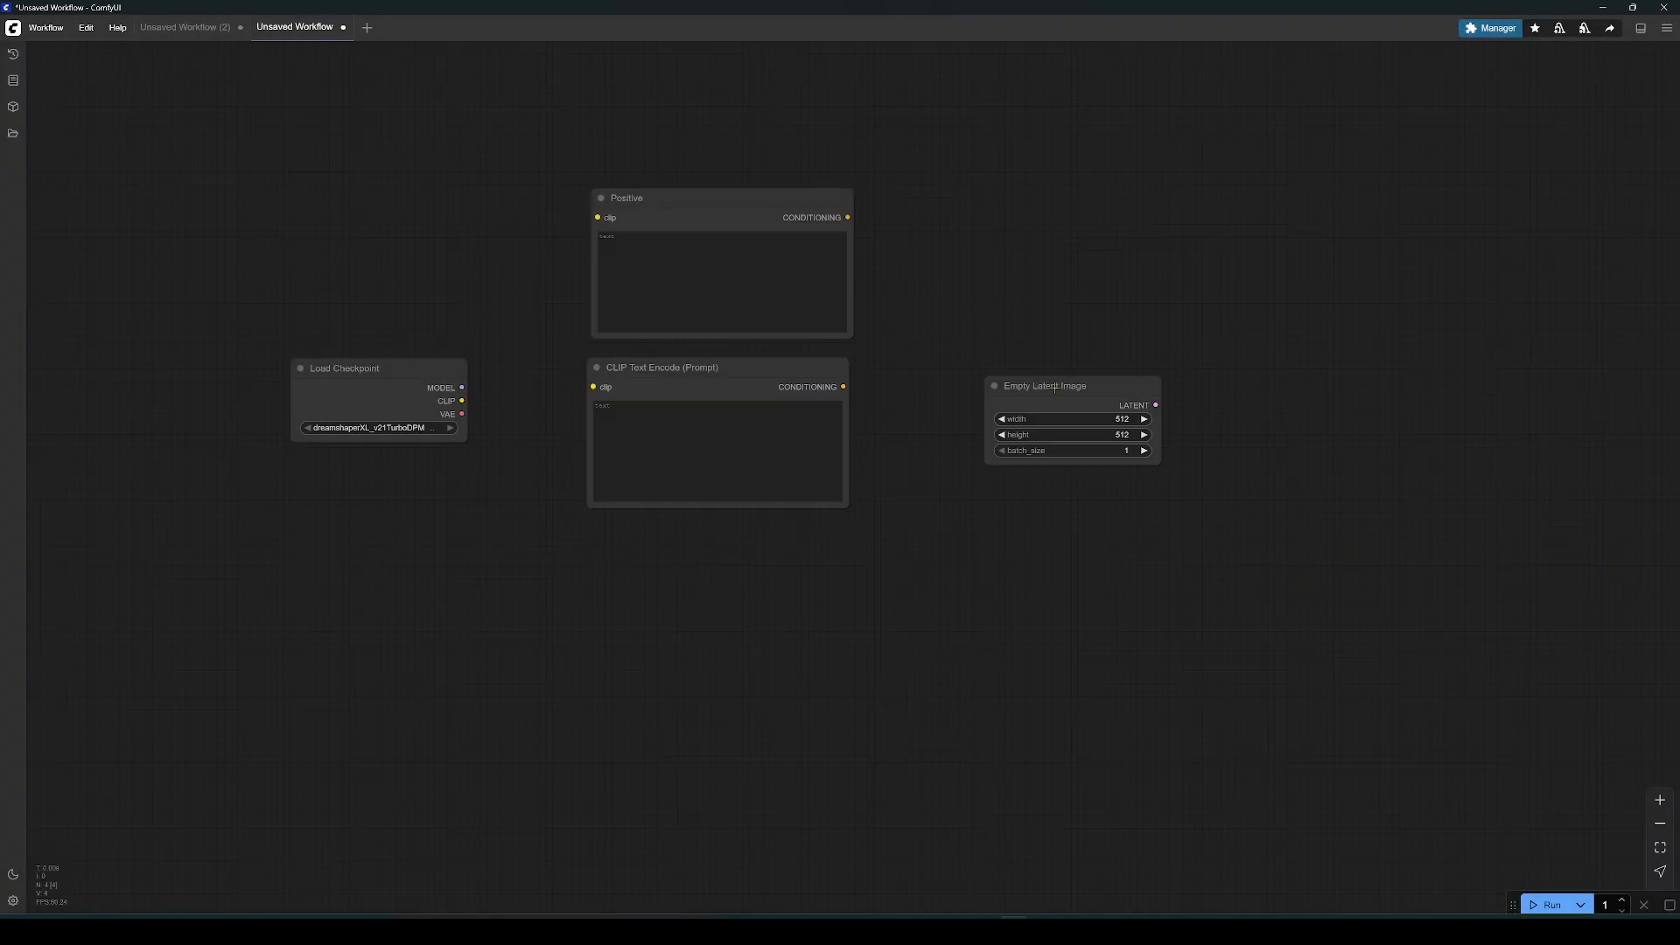
{"action": "left_click_drag", "start_coordinate": [1054, 386], "coordinate": [383, 404]}
{"action": "left_click_drag", "start_coordinate": [402, 472], "coordinate": [391, 617]}
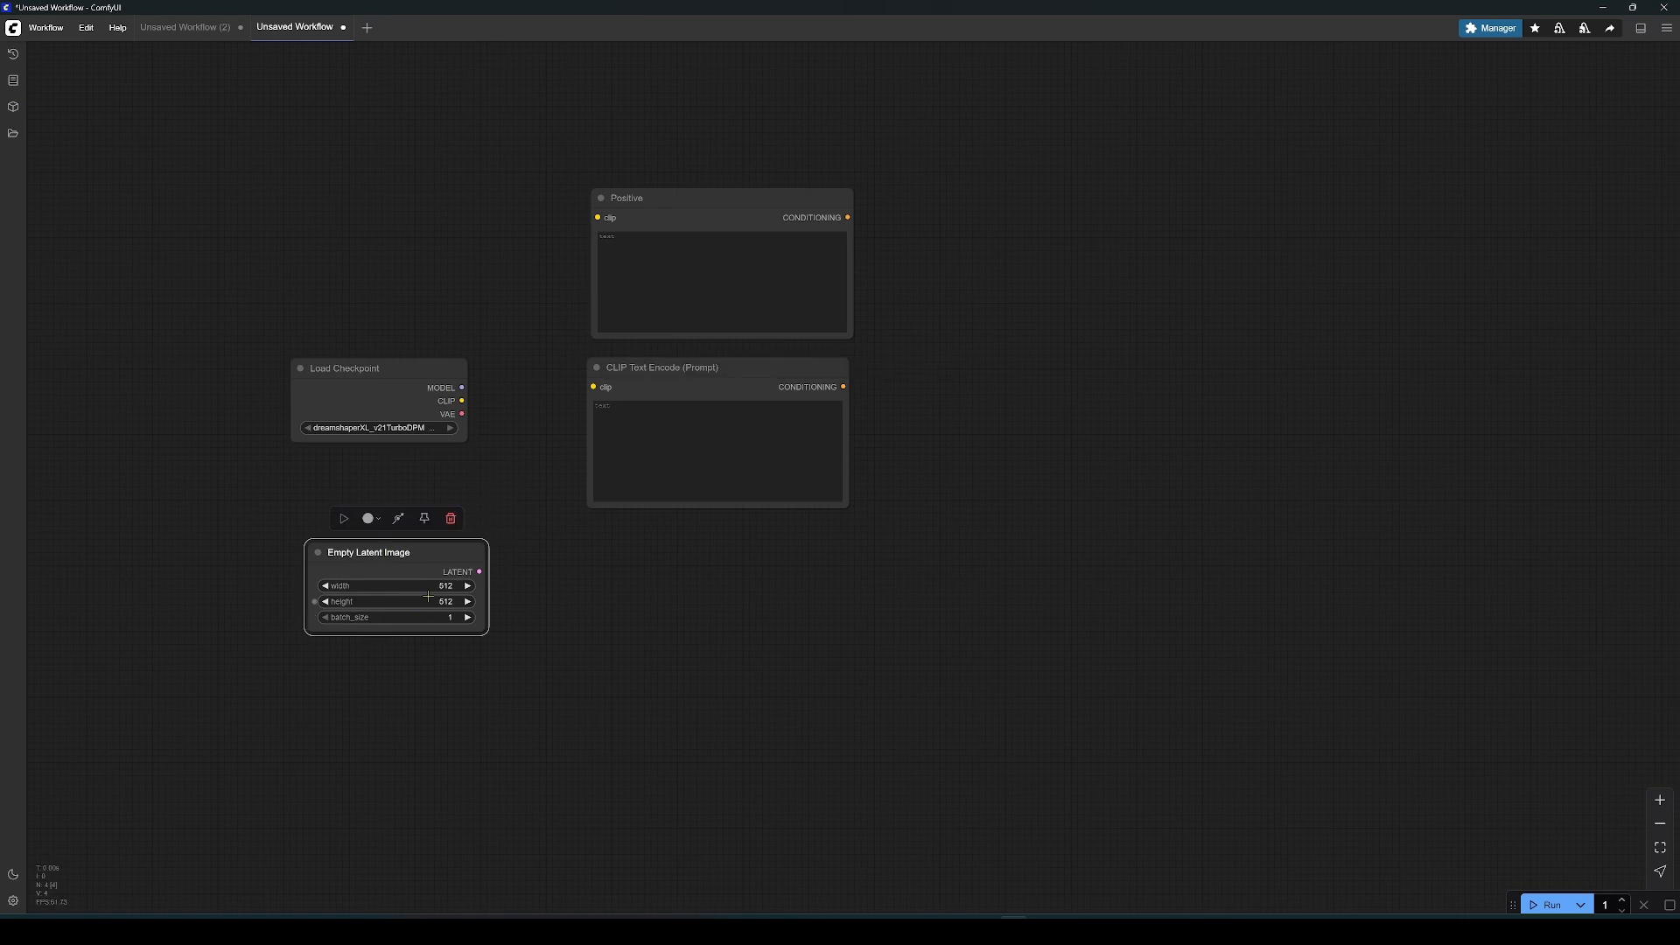
Set both the width and height of the Empty Latent Image node to 1024
{"action": "left_click", "coordinate": [433, 583]}
{"action": "type", "text": "1024"}
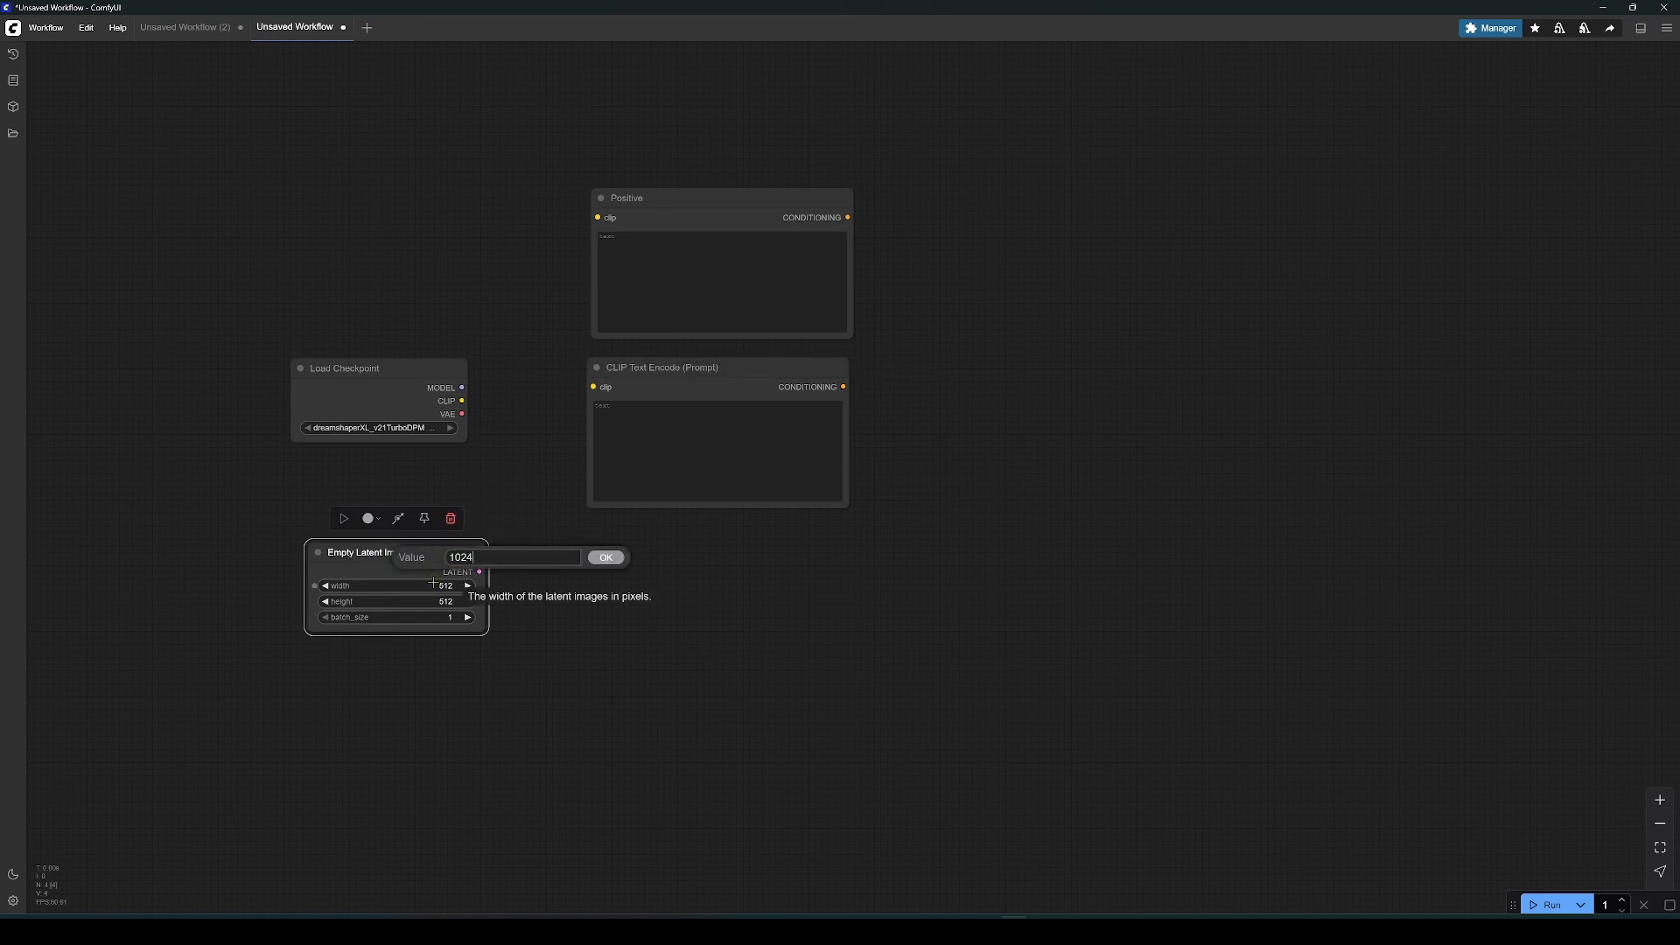
{"action": "left_click", "coordinate": [603, 557]}
{"action": "left_click", "coordinate": [429, 602]}
{"action": "type", "text": "1024"}
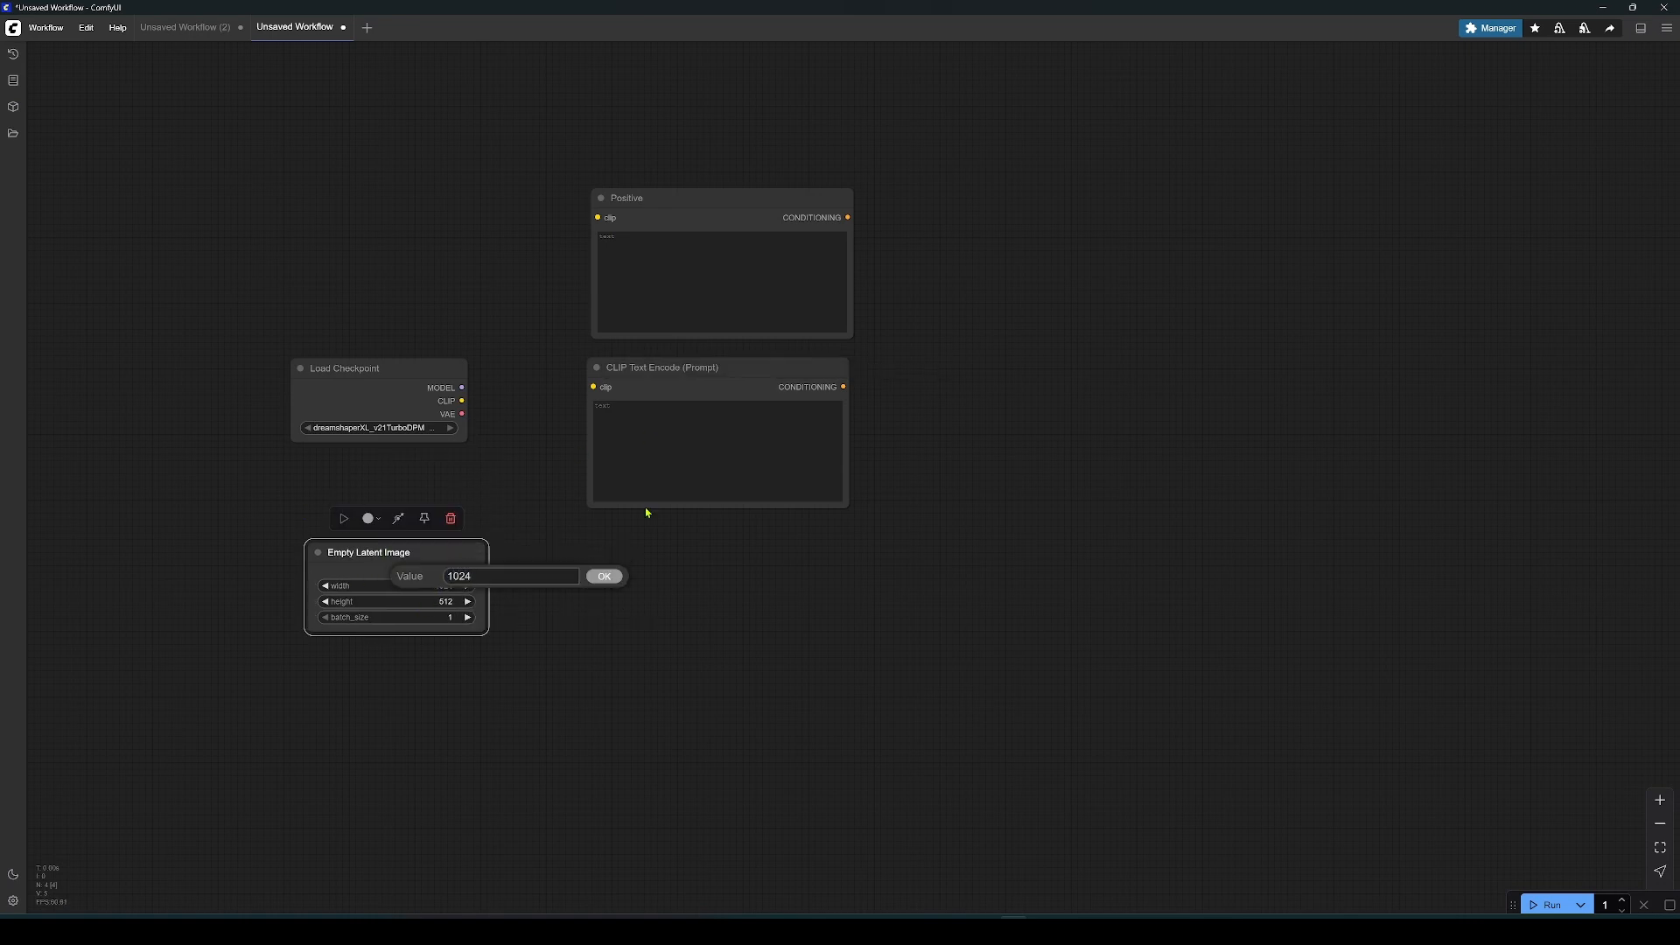
{"action": "left_click", "coordinate": [604, 576]}
Add a KSampler node and move it to the right of the Positive prompt node
{"action": "double_click", "coordinate": [1072, 374]}
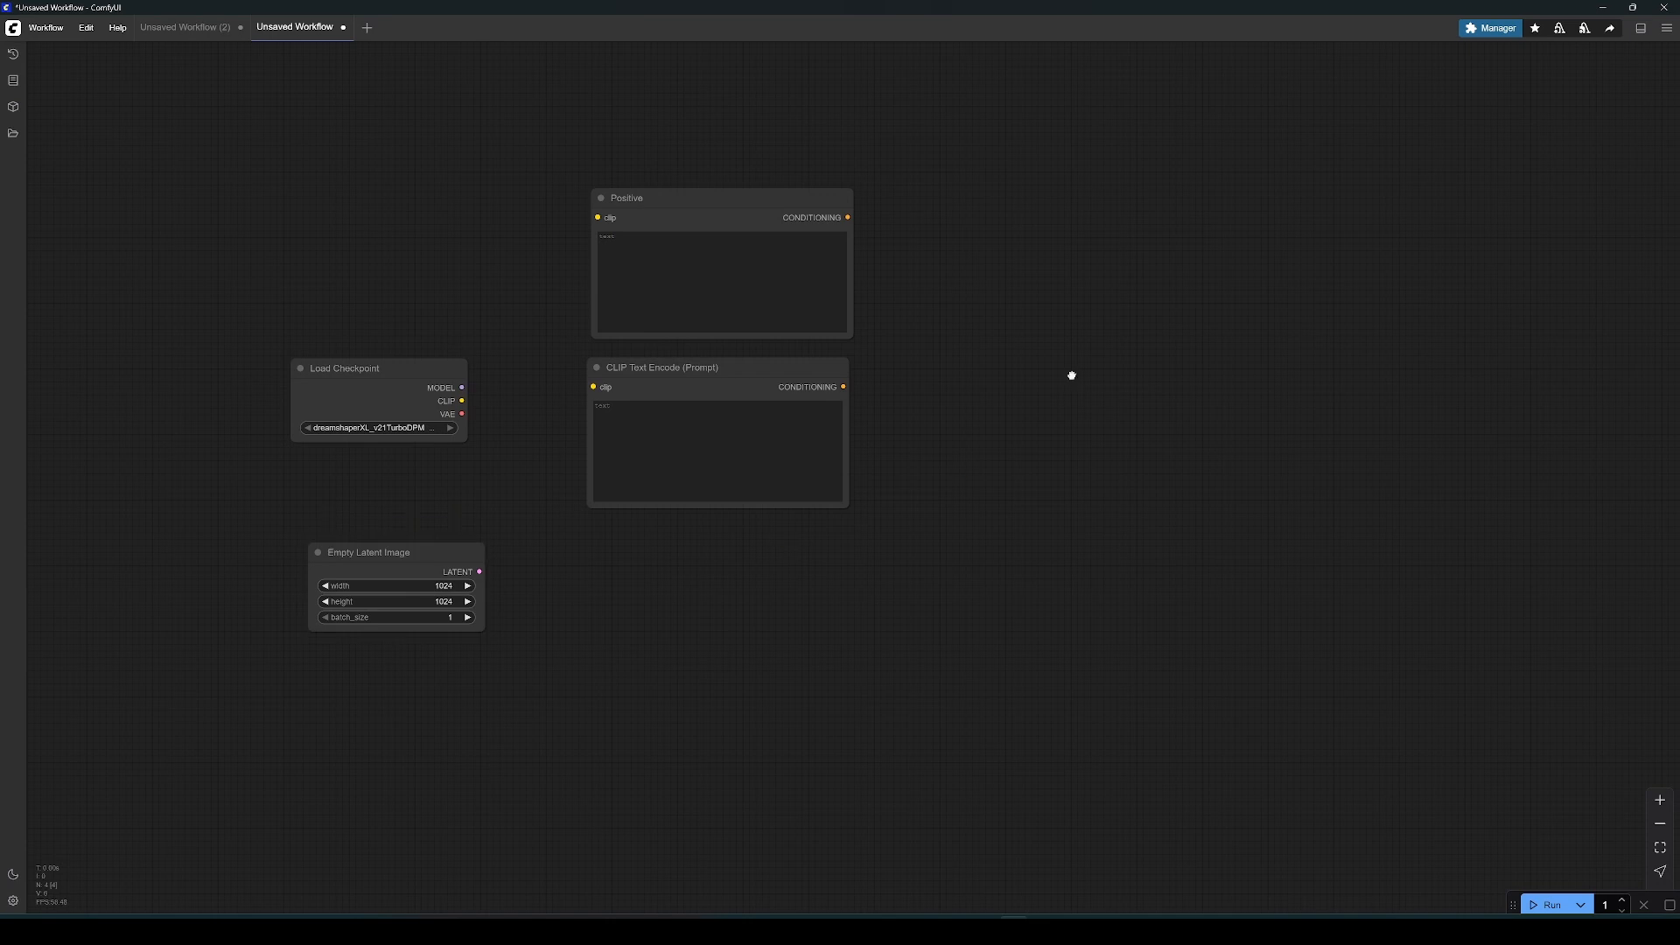
{"action": "left_click", "coordinate": [843, 464]}
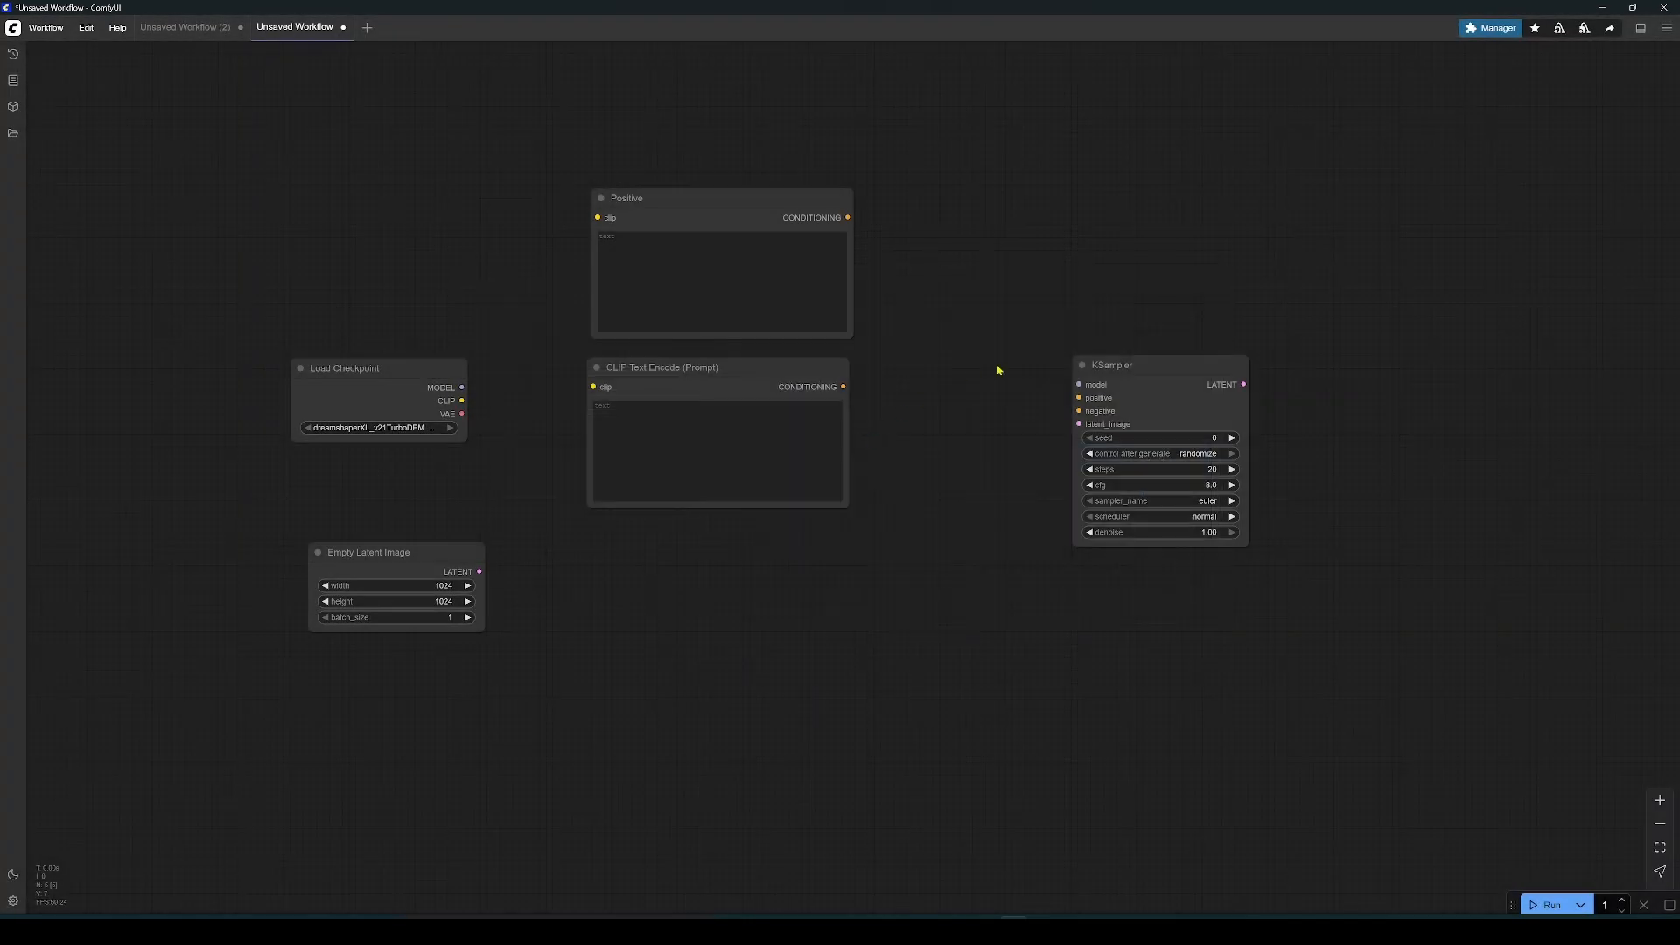
{"action": "left_click_drag", "start_coordinate": [1134, 363], "coordinate": [962, 218]}
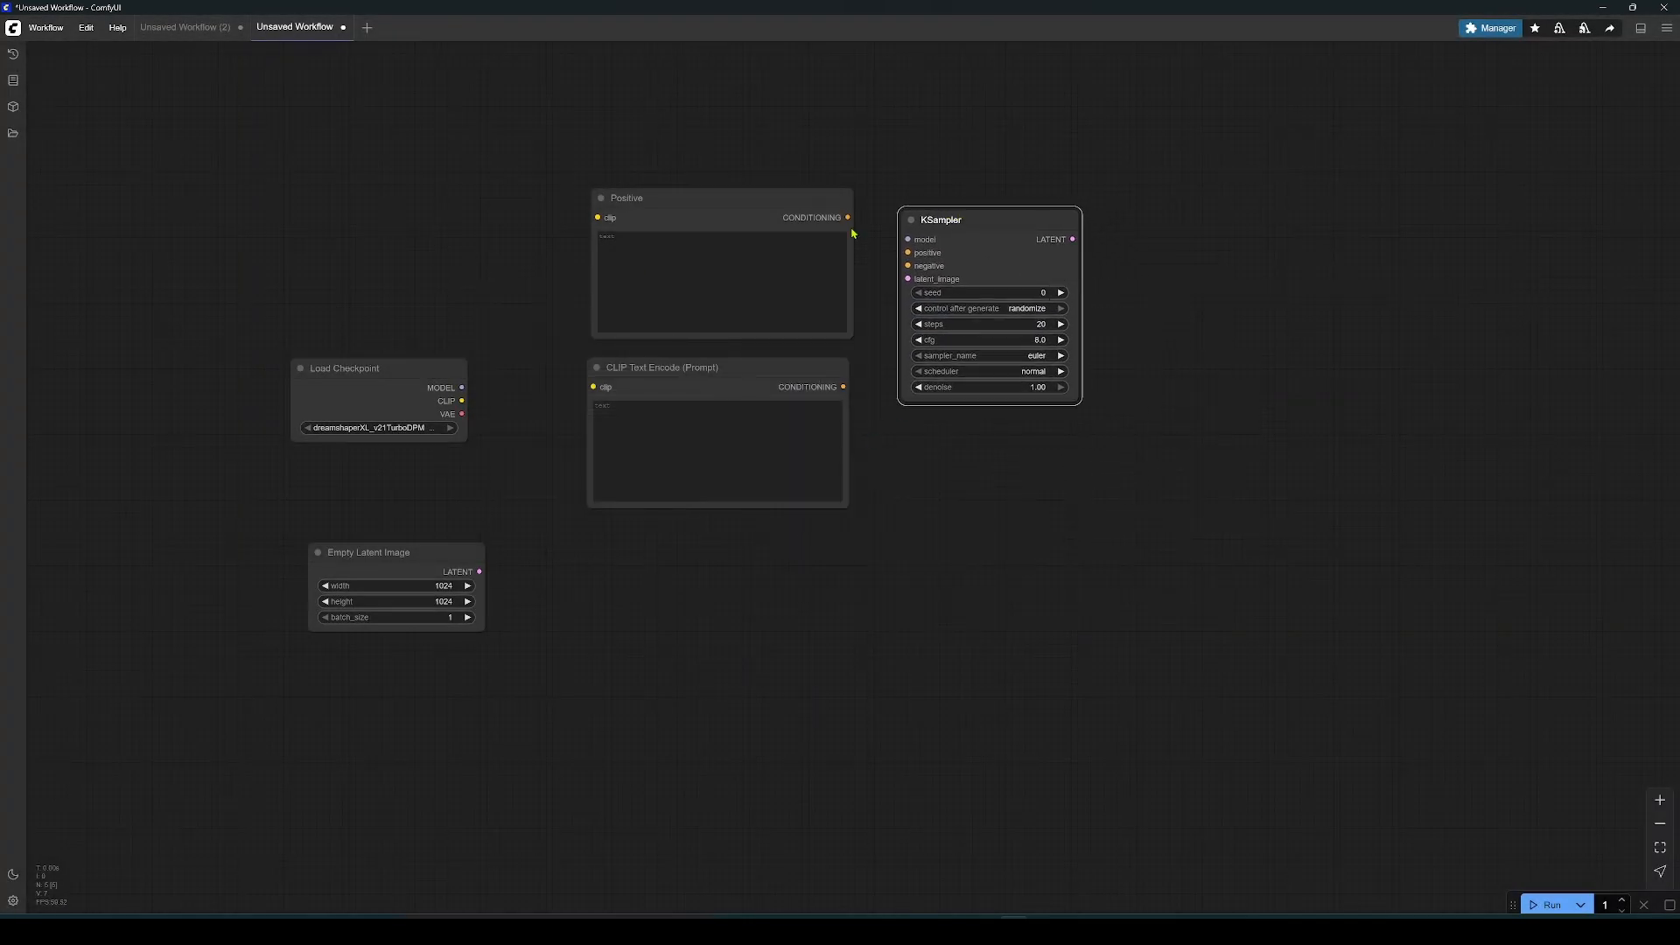
Rename the lower CLIP Text Encode (Prompt) node as "Negative" and move it farther below the Positive node
{"action": "left_click", "coordinate": [646, 368]}
{"action": "double_click", "coordinate": [646, 369]}
{"action": "type", "text": "ne"}
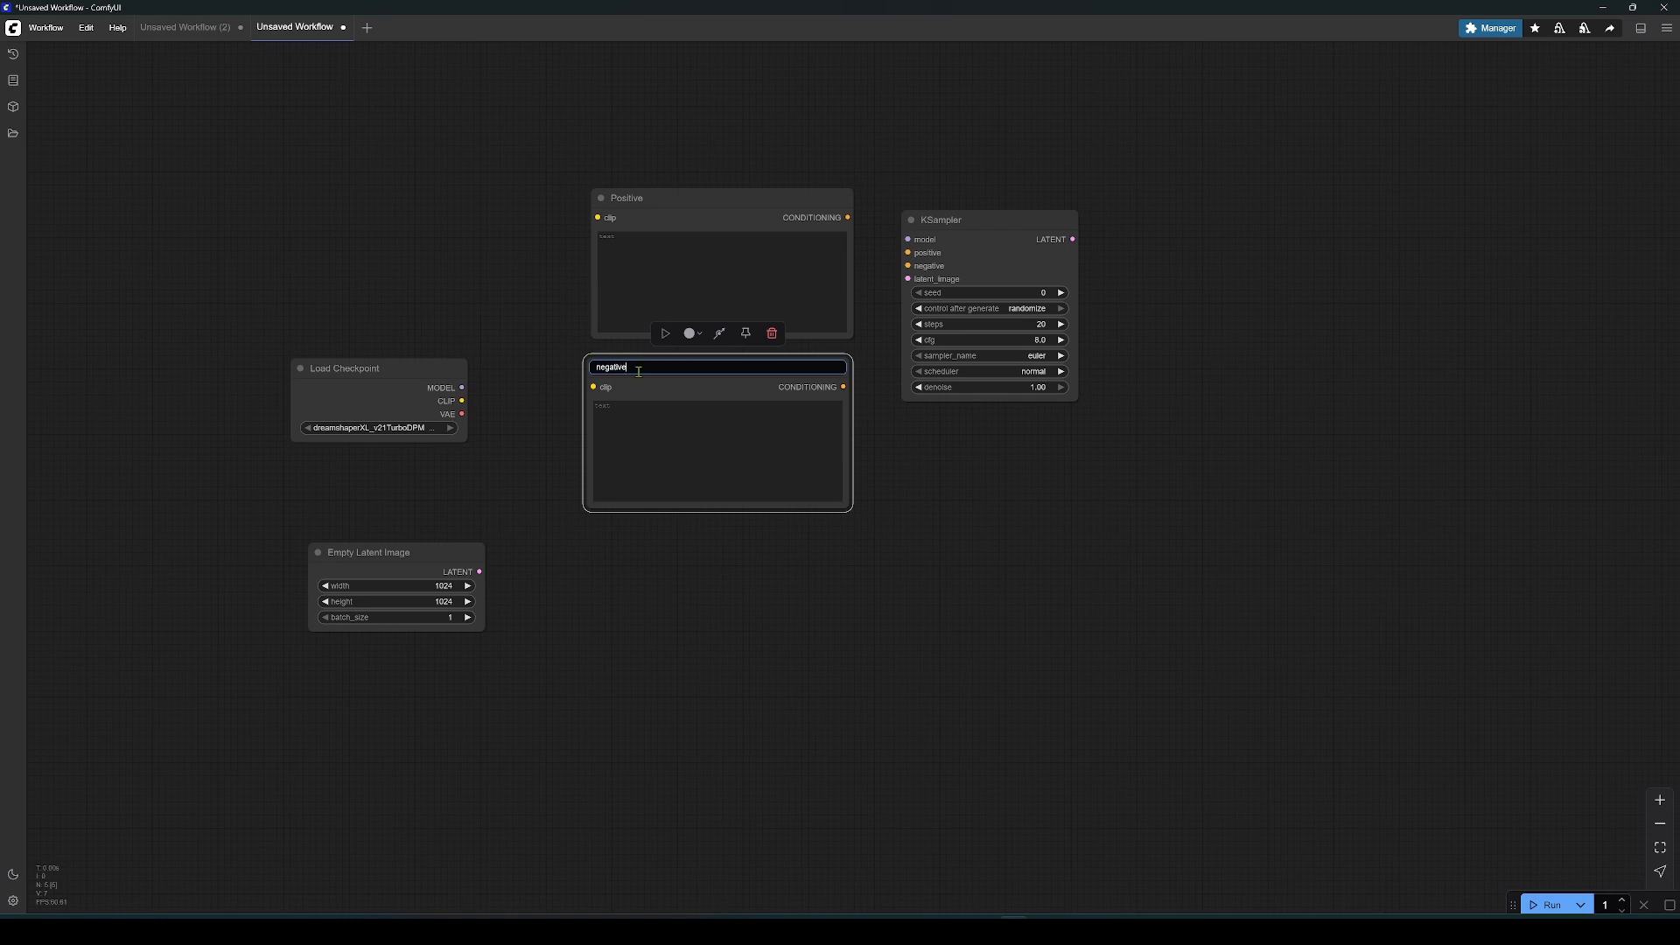
{"action": "type", "text": "gative"}
{"action": "key", "text": "Home"}
{"action": "key", "text": "Delete"}
{"action": "type", "text": "N"}
{"action": "left_click", "coordinate": [937, 709]}
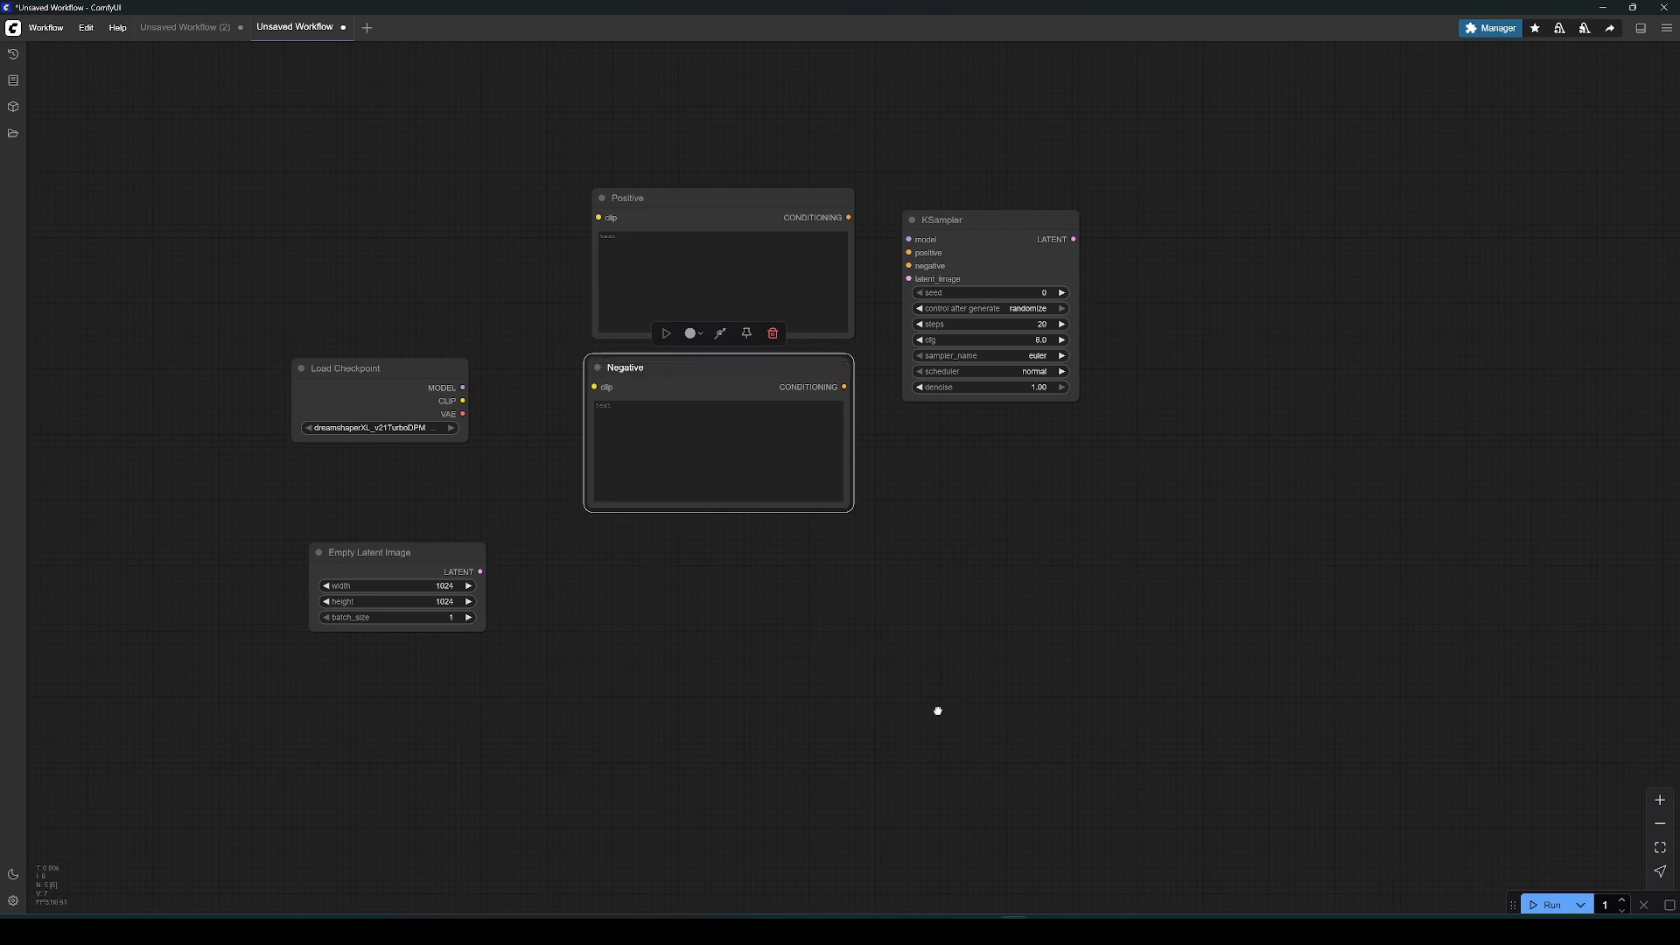
{"action": "left_click_drag", "start_coordinate": [755, 367], "coordinate": [755, 439]}
Add a VAE Decode node below and to the right of the KSampler, and a Save Image node farther right
{"action": "left_click", "coordinate": [1137, 484]}
{"action": "double_click", "coordinate": [1137, 484]}
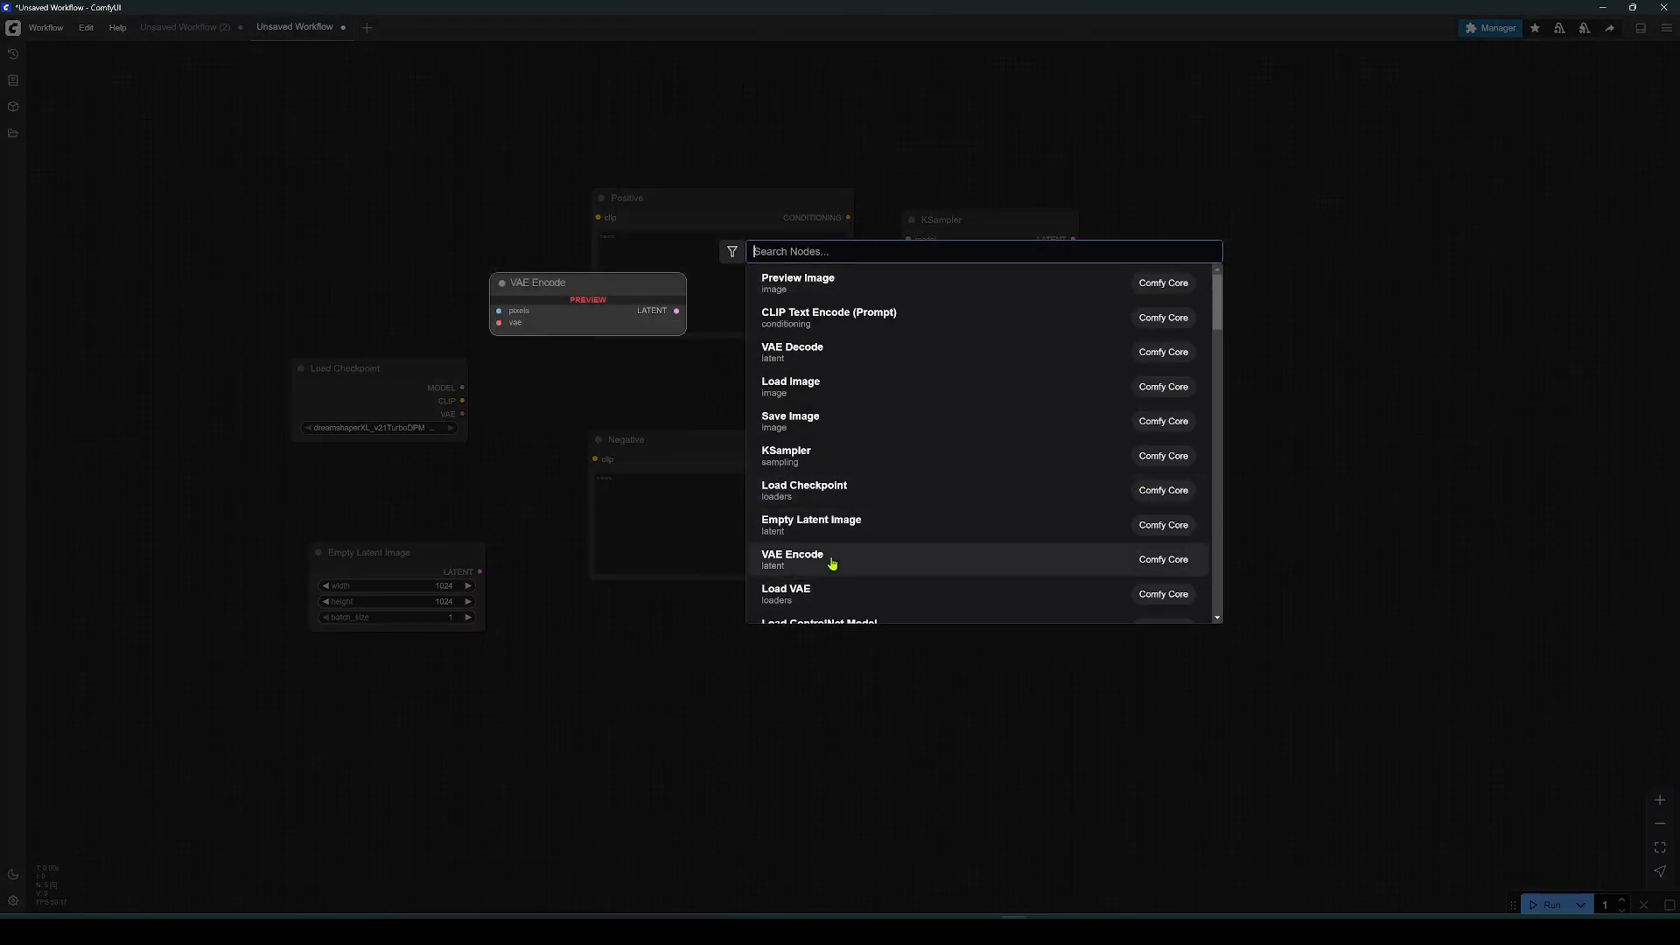
{"action": "scroll", "coordinate": [788, 560], "scroll_direction": "down", "scroll_amount": 2}
{"action": "left_click", "coordinate": [790, 283]}
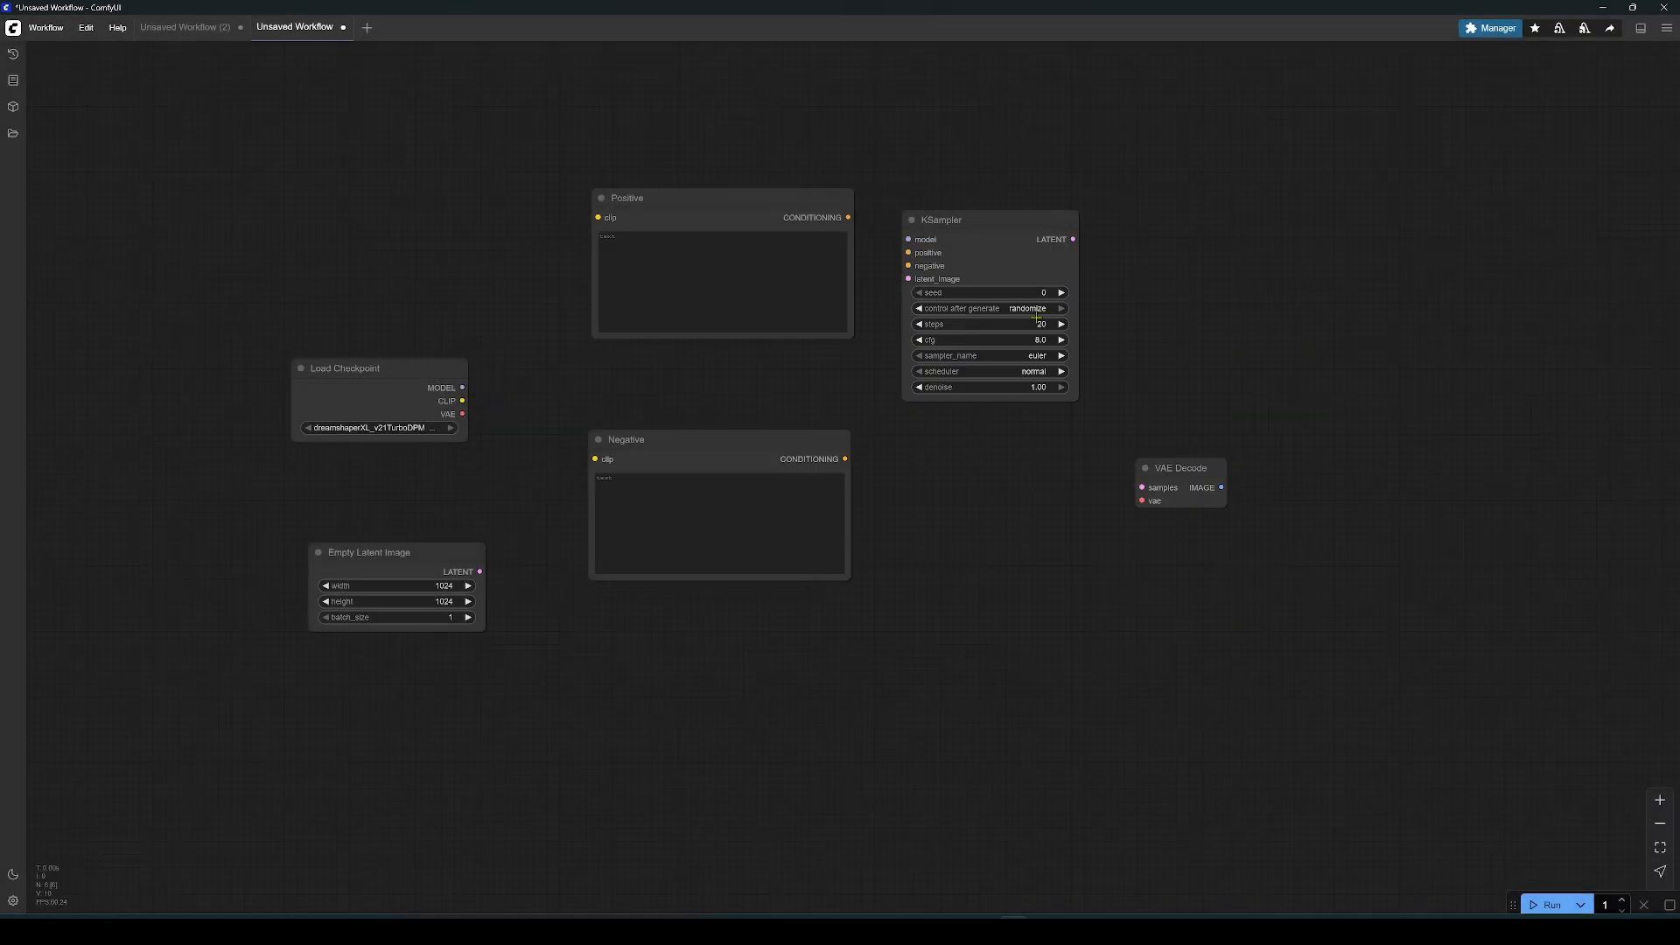
{"action": "double_click", "coordinate": [1313, 357]}
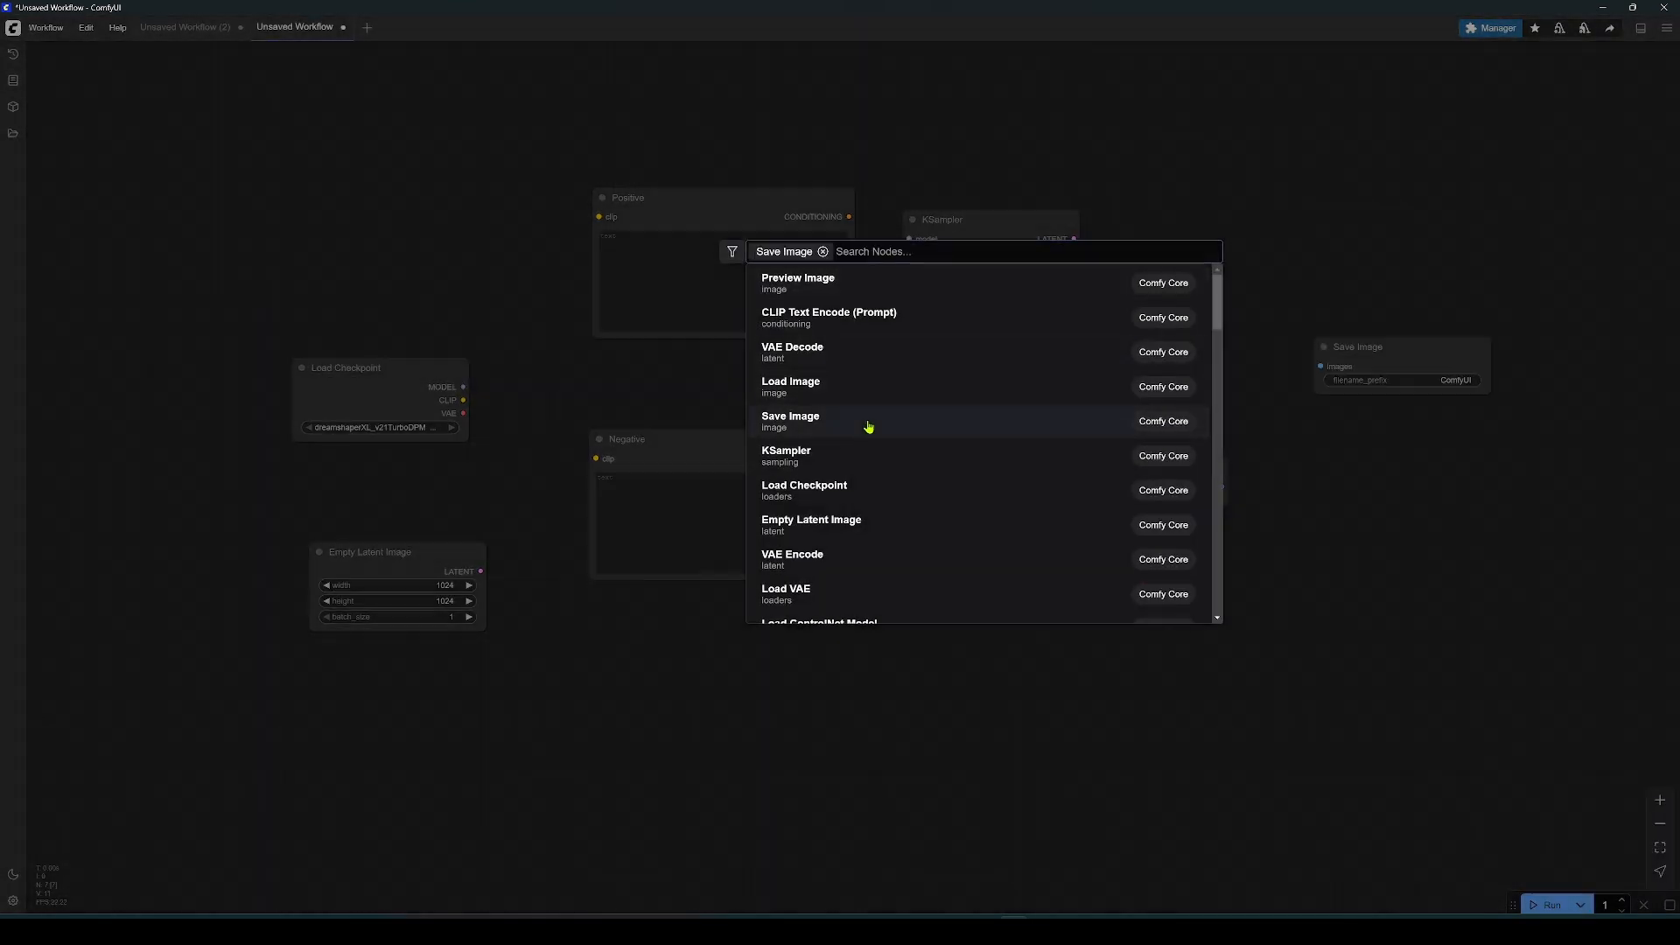
Arrange the KSampler, VAE Decode and Save Image nodes from left to right beside the prompt nodes, and move the Negative node lower
{"action": "left_click", "coordinate": [870, 424]}
{"action": "left_click_drag", "start_coordinate": [1348, 347], "coordinate": [1363, 272]}
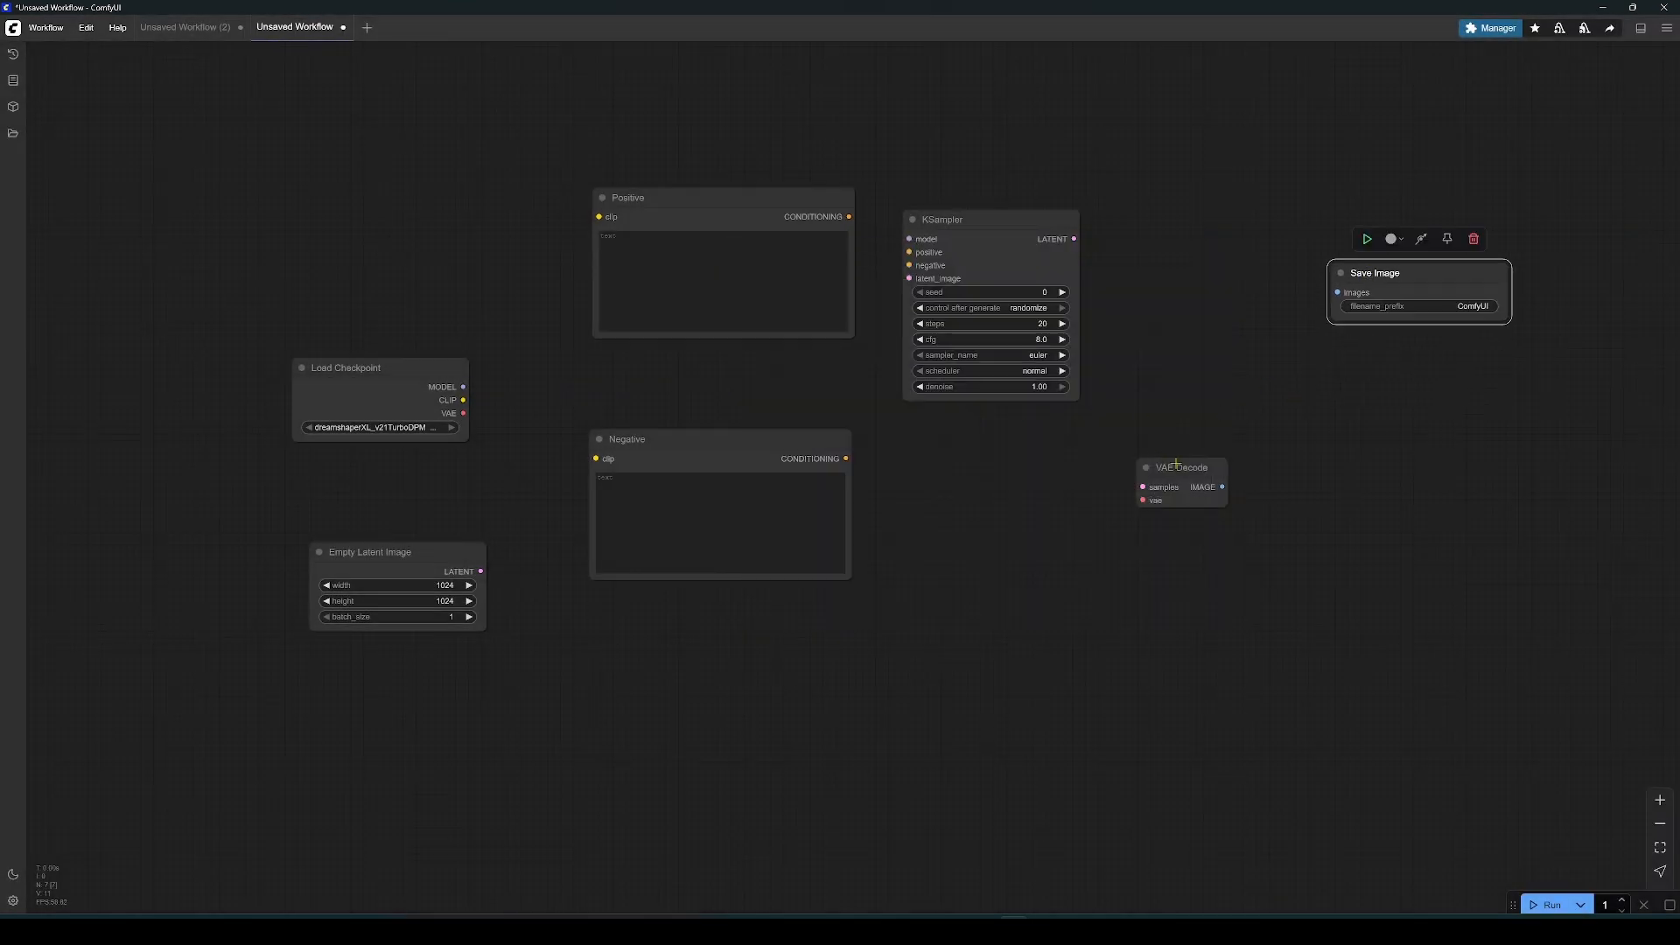
{"action": "left_click_drag", "start_coordinate": [1176, 464], "coordinate": [1197, 258]}
{"action": "left_click_drag", "start_coordinate": [1040, 225], "coordinate": [1054, 369]}
{"action": "left_click_drag", "start_coordinate": [1212, 255], "coordinate": [1225, 325]}
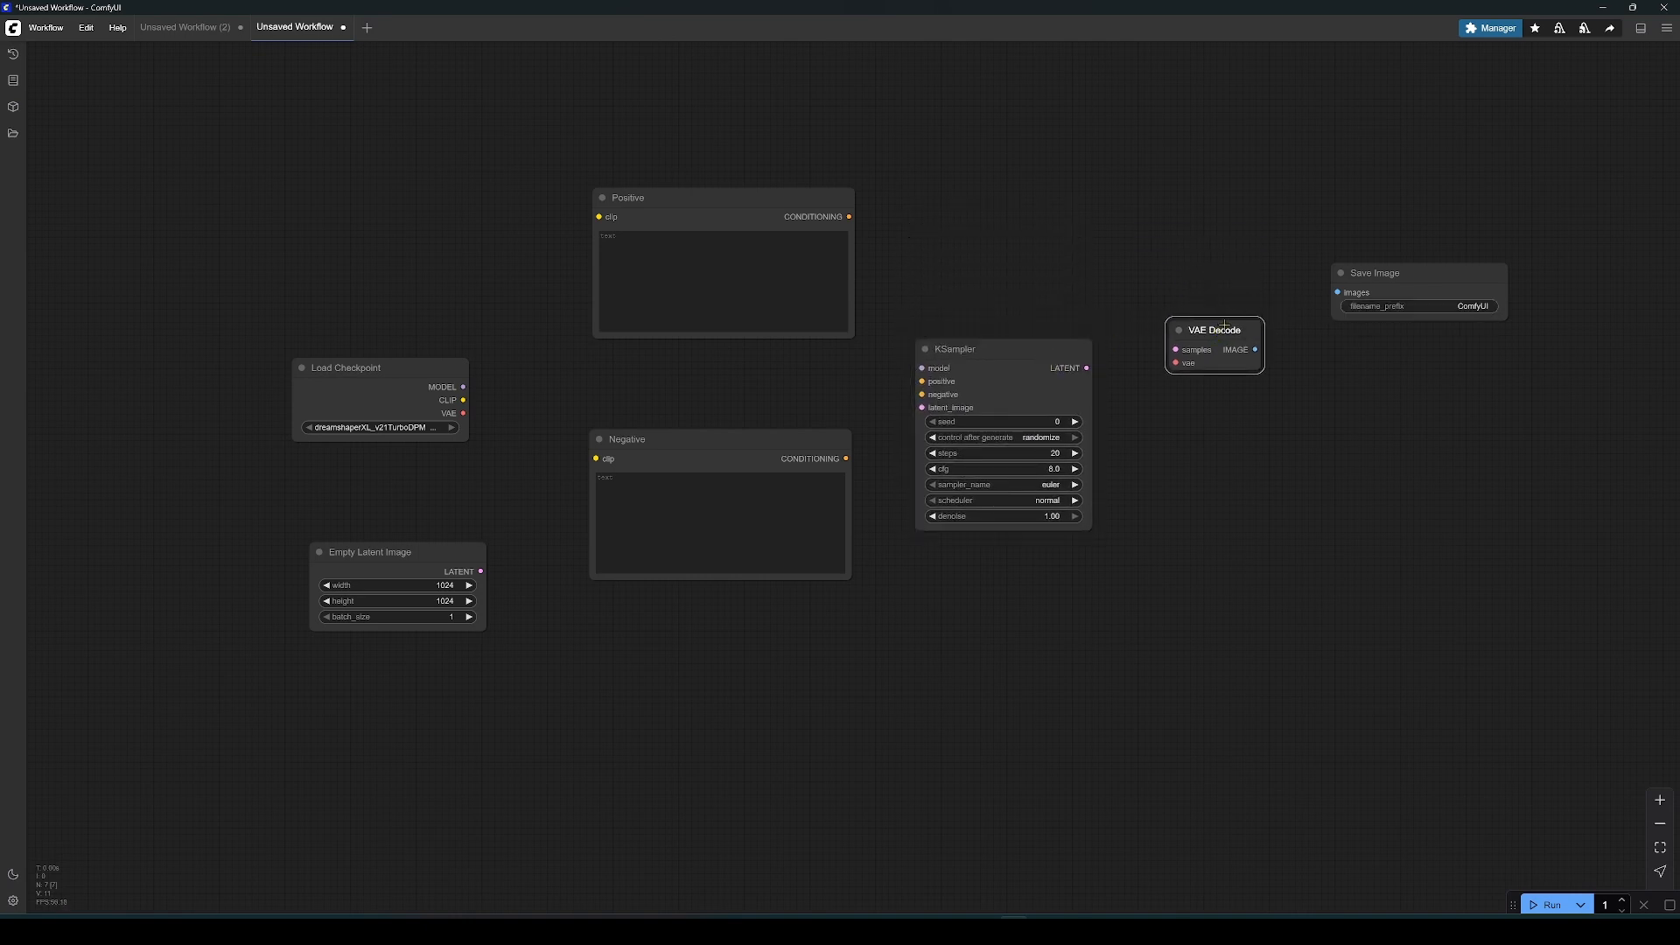
{"action": "left_click_drag", "start_coordinate": [1379, 273], "coordinate": [1380, 311]}
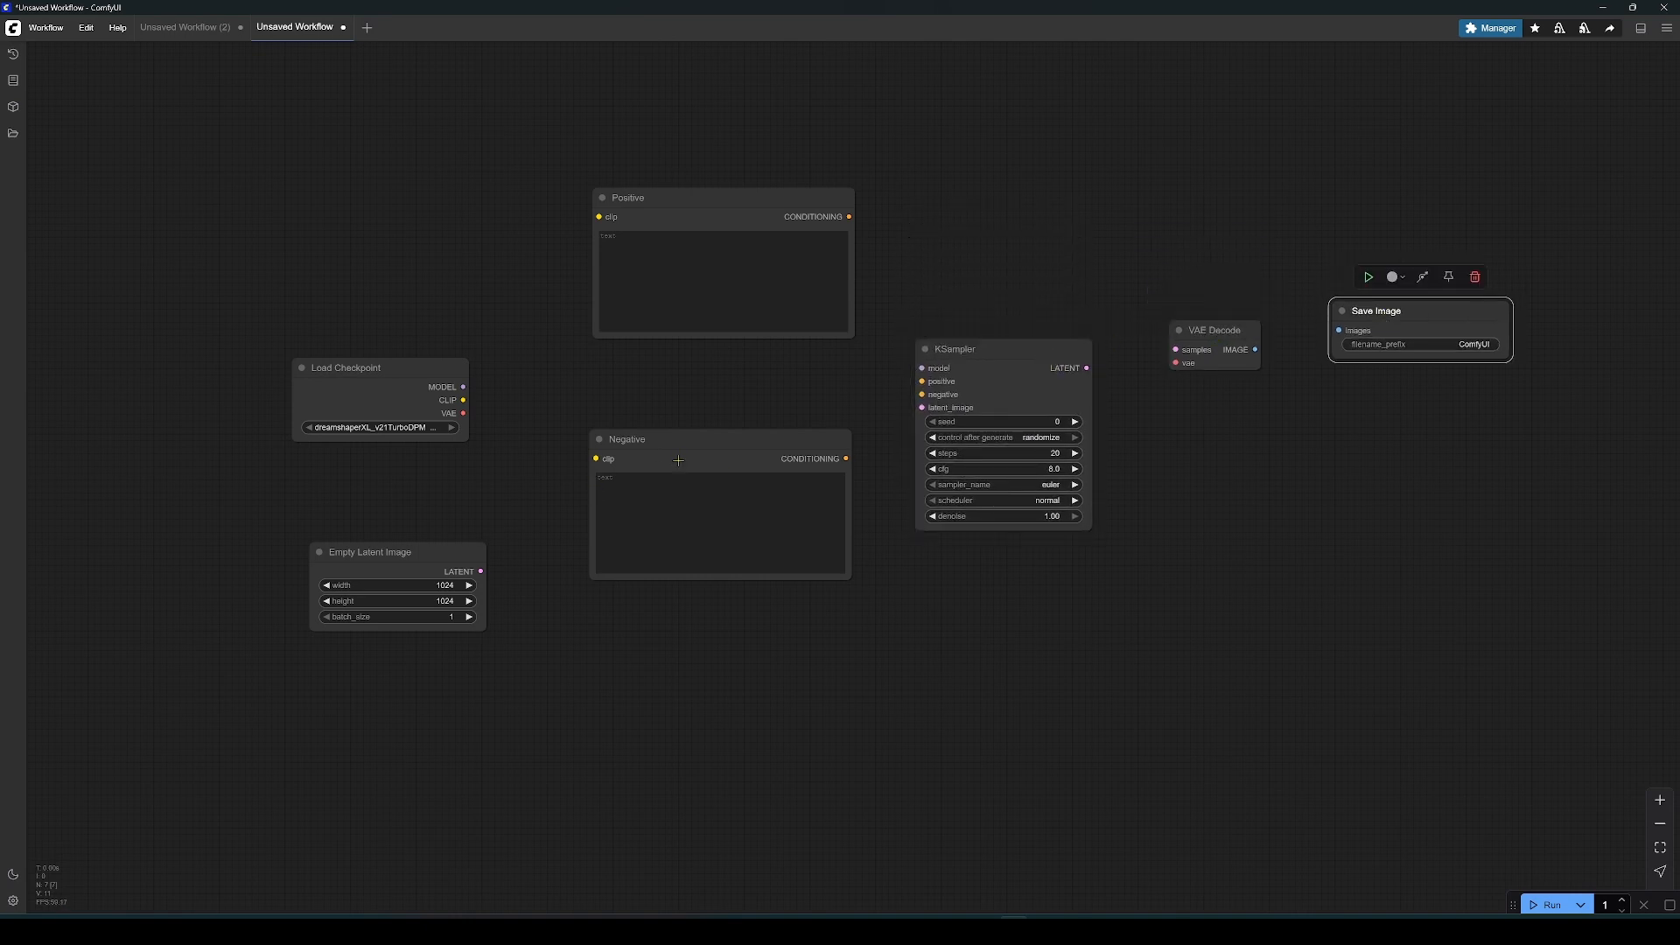
{"action": "left_click_drag", "start_coordinate": [679, 459], "coordinate": [669, 546]}
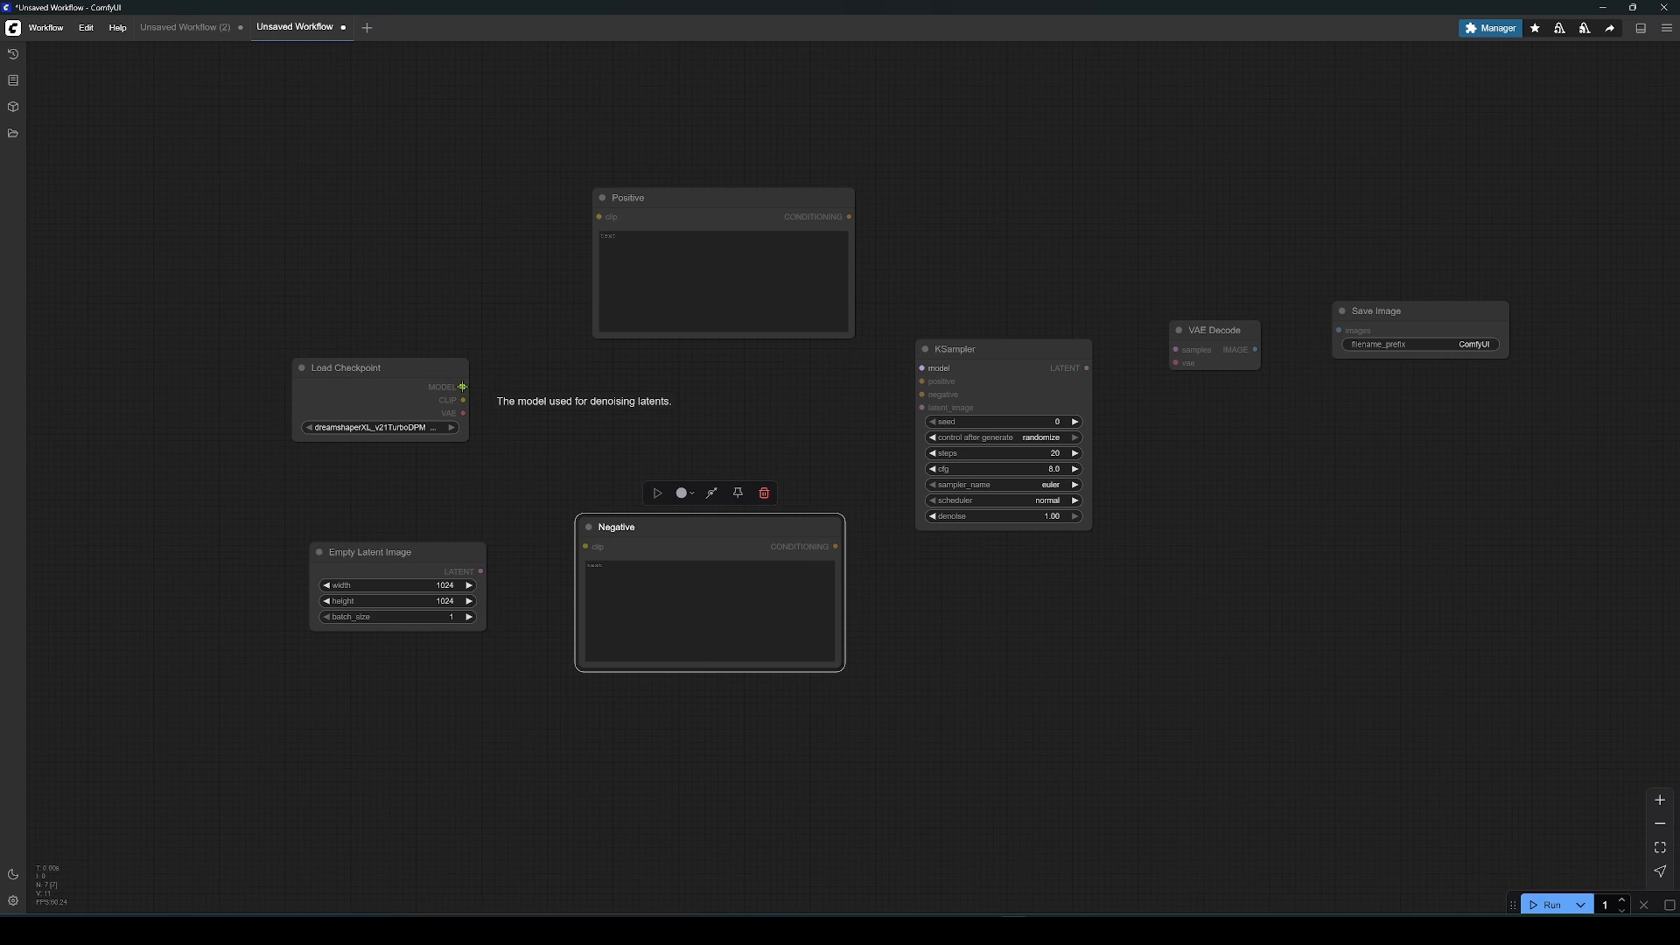
Connect the Load Checkpoint MODEL output to the KSampler model input and rearrange the nodes more compactly around that link
{"action": "left_click_drag", "start_coordinate": [464, 387], "coordinate": [922, 368]}
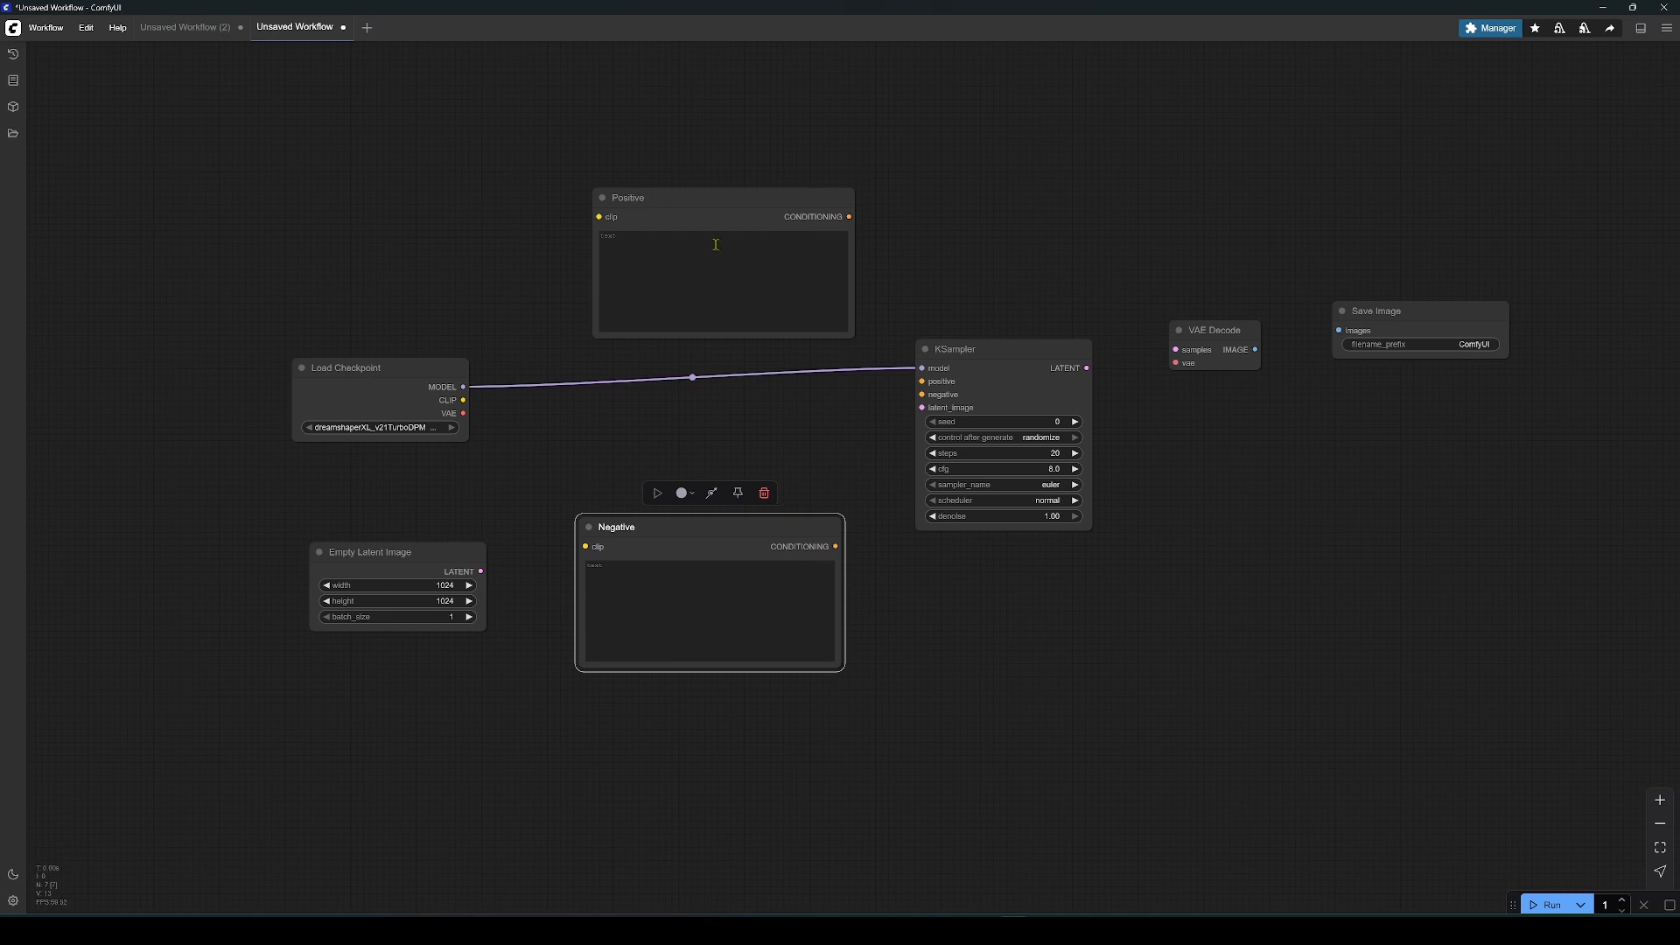
{"action": "left_click_drag", "start_coordinate": [703, 191], "coordinate": [684, 137]}
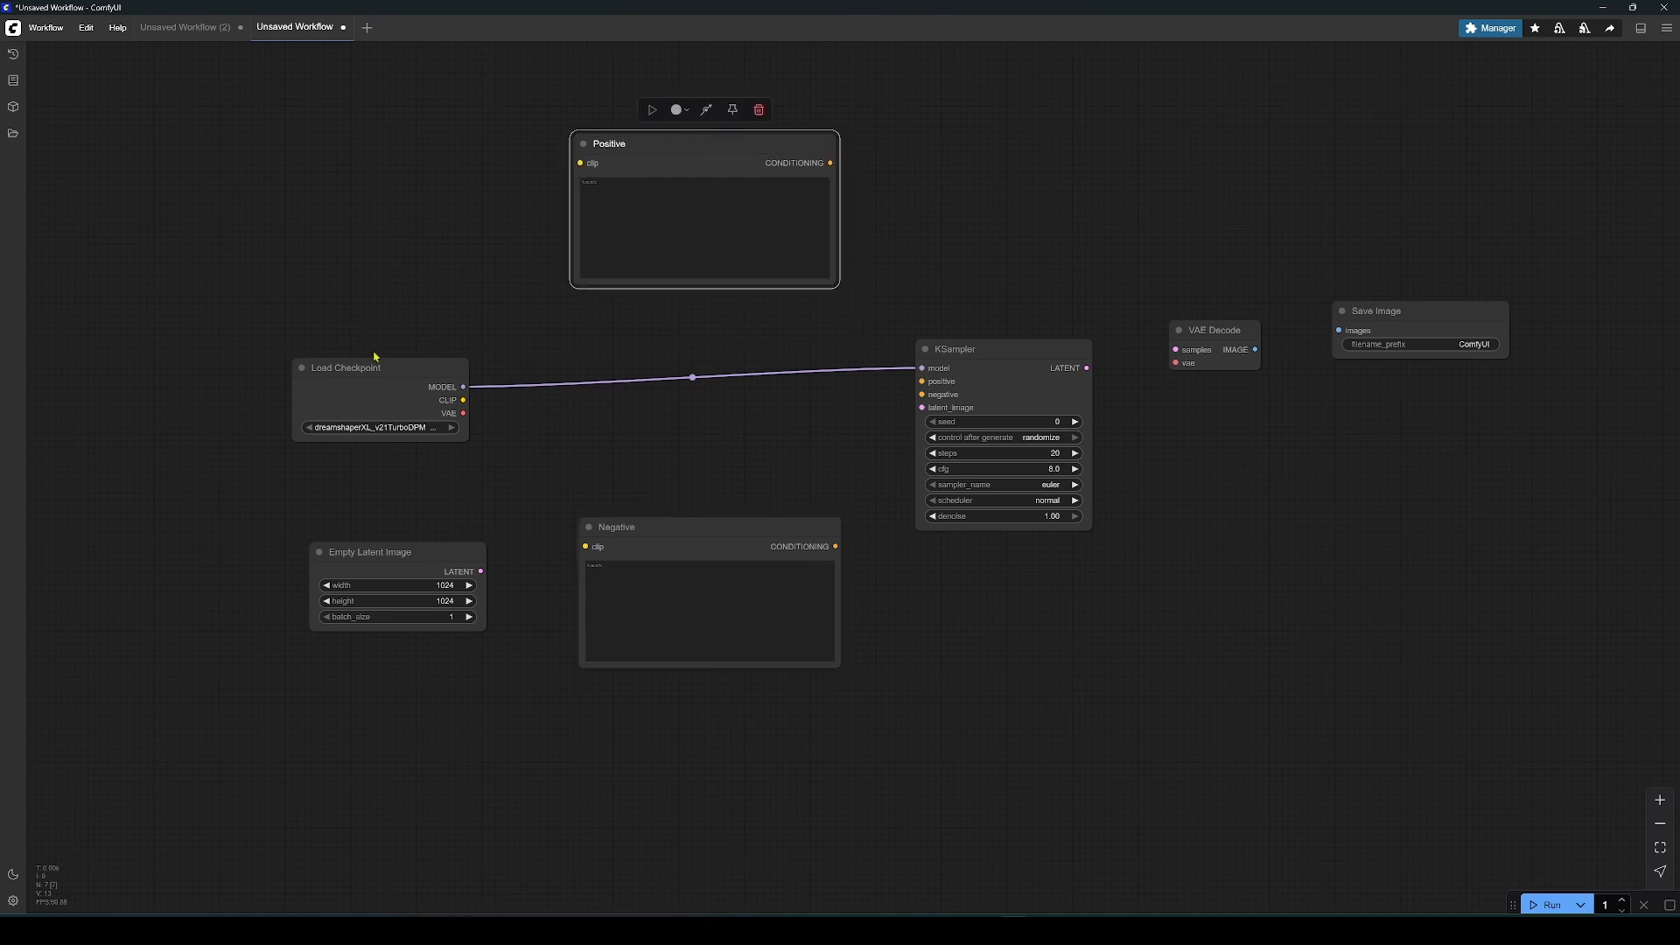
{"action": "left_click_drag", "start_coordinate": [376, 360], "coordinate": [436, 289]}
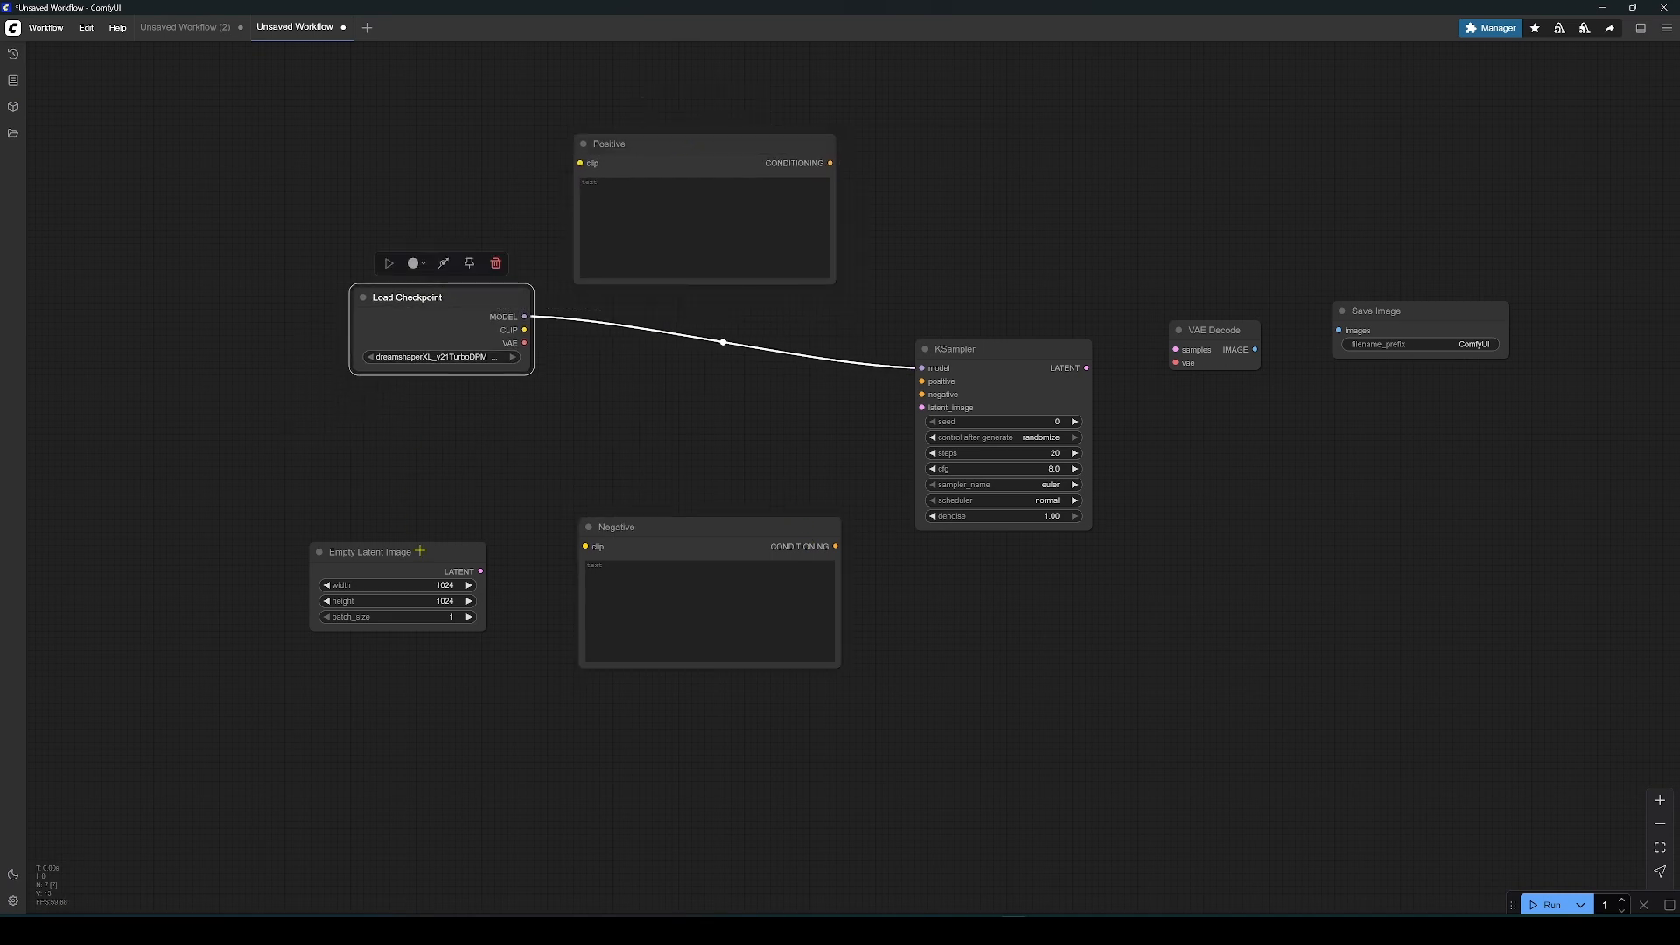
{"action": "left_click_drag", "start_coordinate": [420, 551], "coordinate": [468, 407]}
{"action": "left_click_drag", "start_coordinate": [692, 525], "coordinate": [694, 487]}
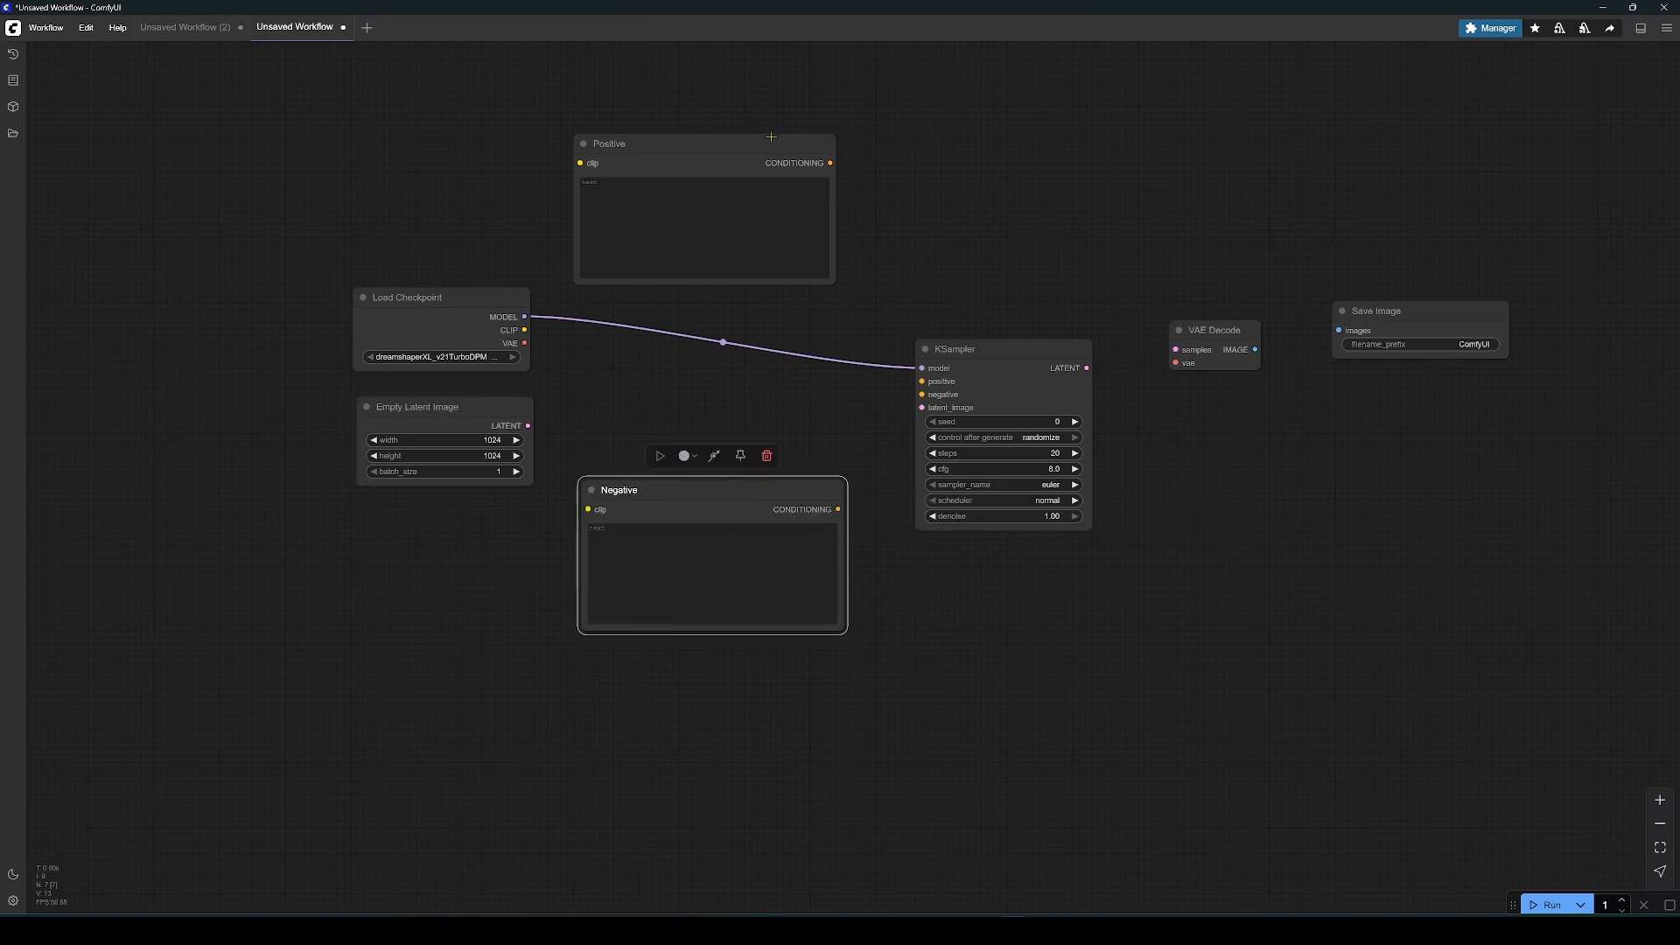
{"action": "left_click_drag", "start_coordinate": [776, 142], "coordinate": [786, 160]}
{"action": "left_click_drag", "start_coordinate": [1212, 330], "coordinate": [1192, 293]}
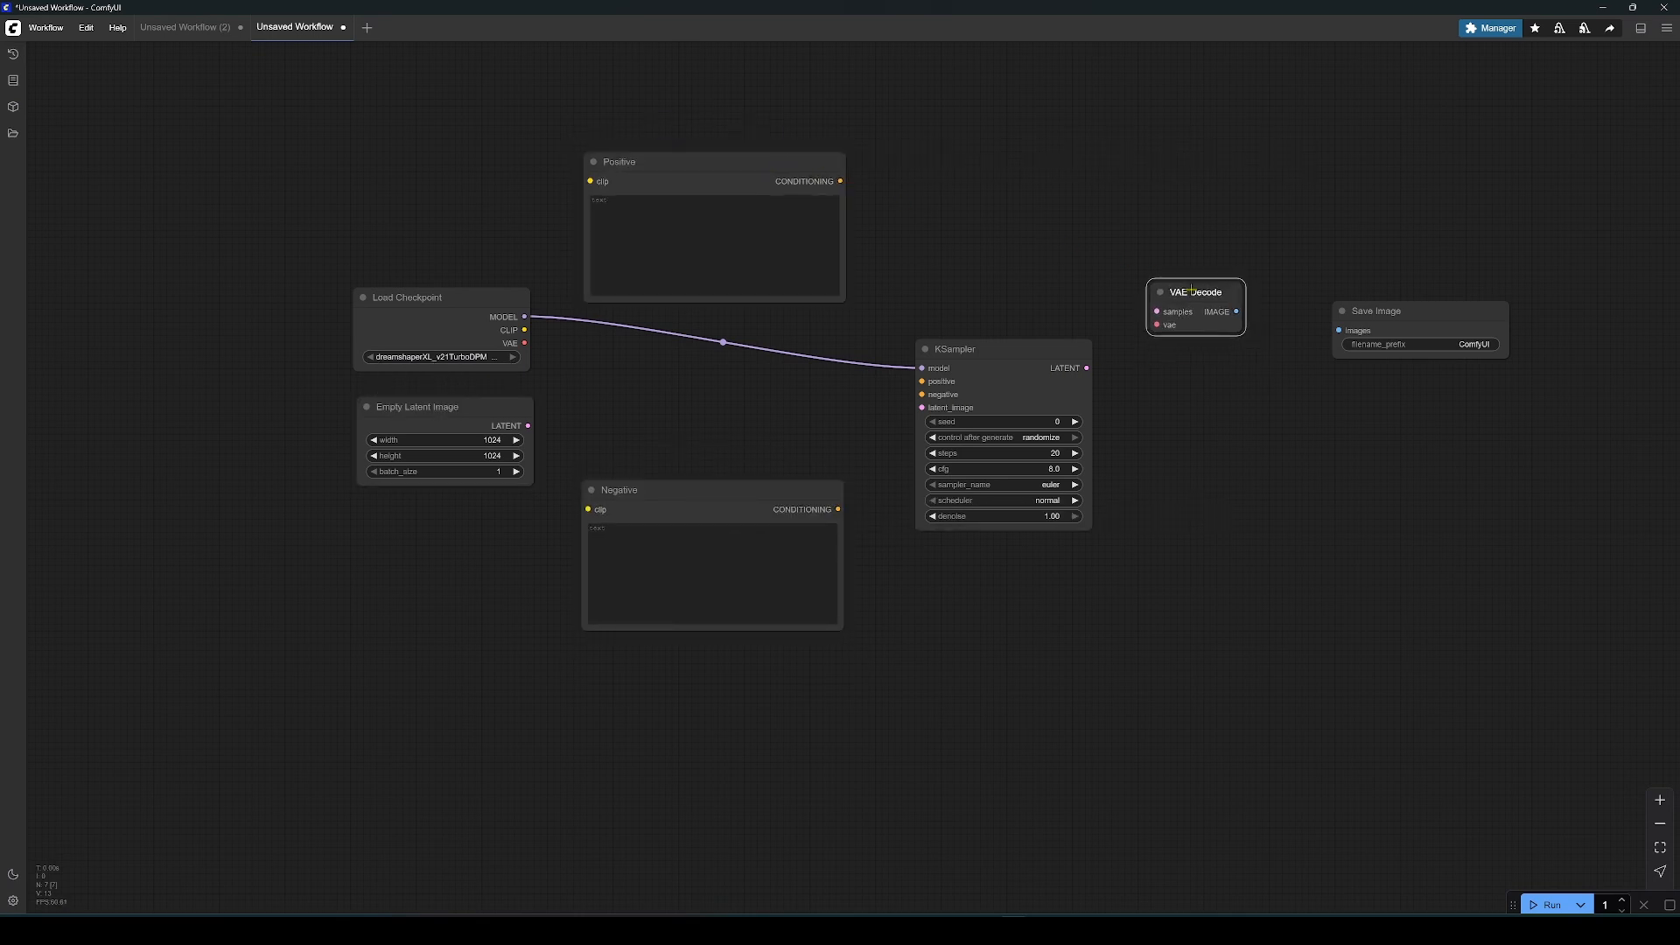
{"action": "left_click_drag", "start_coordinate": [1026, 344], "coordinate": [1016, 332]}
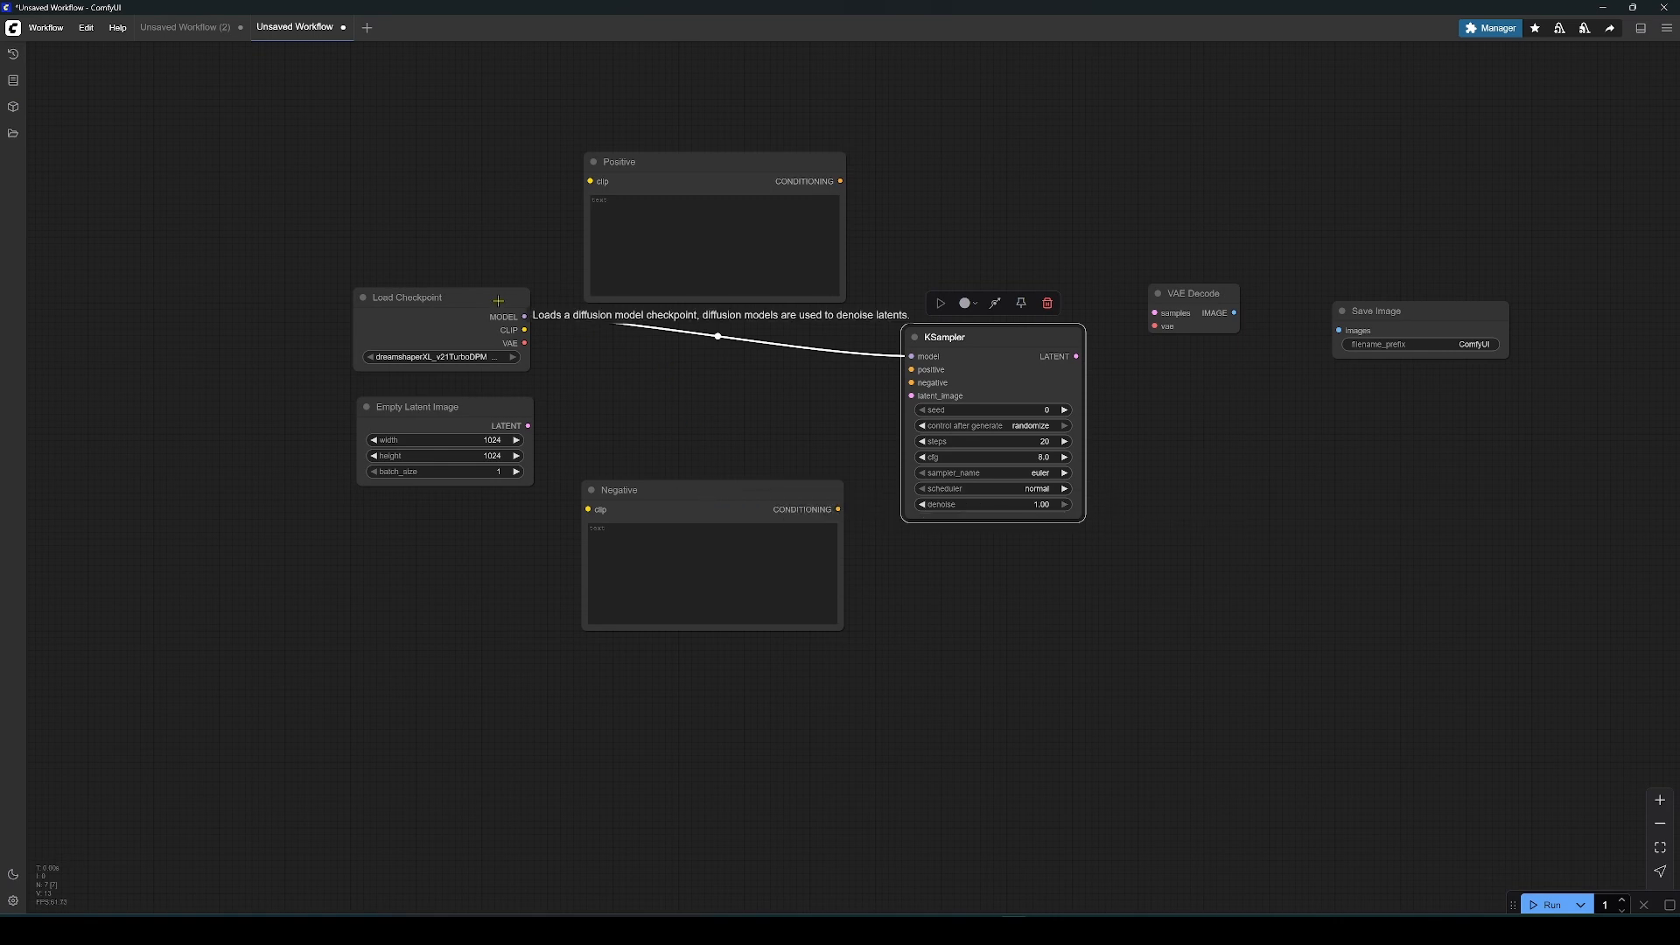
Connect the Load Checkpoint CLIP output to both prompt nodes, and their CONDITIONING outputs to the matching positive and negative inputs of the KSampler
{"action": "left_click_drag", "start_coordinate": [524, 330], "coordinate": [591, 182]}
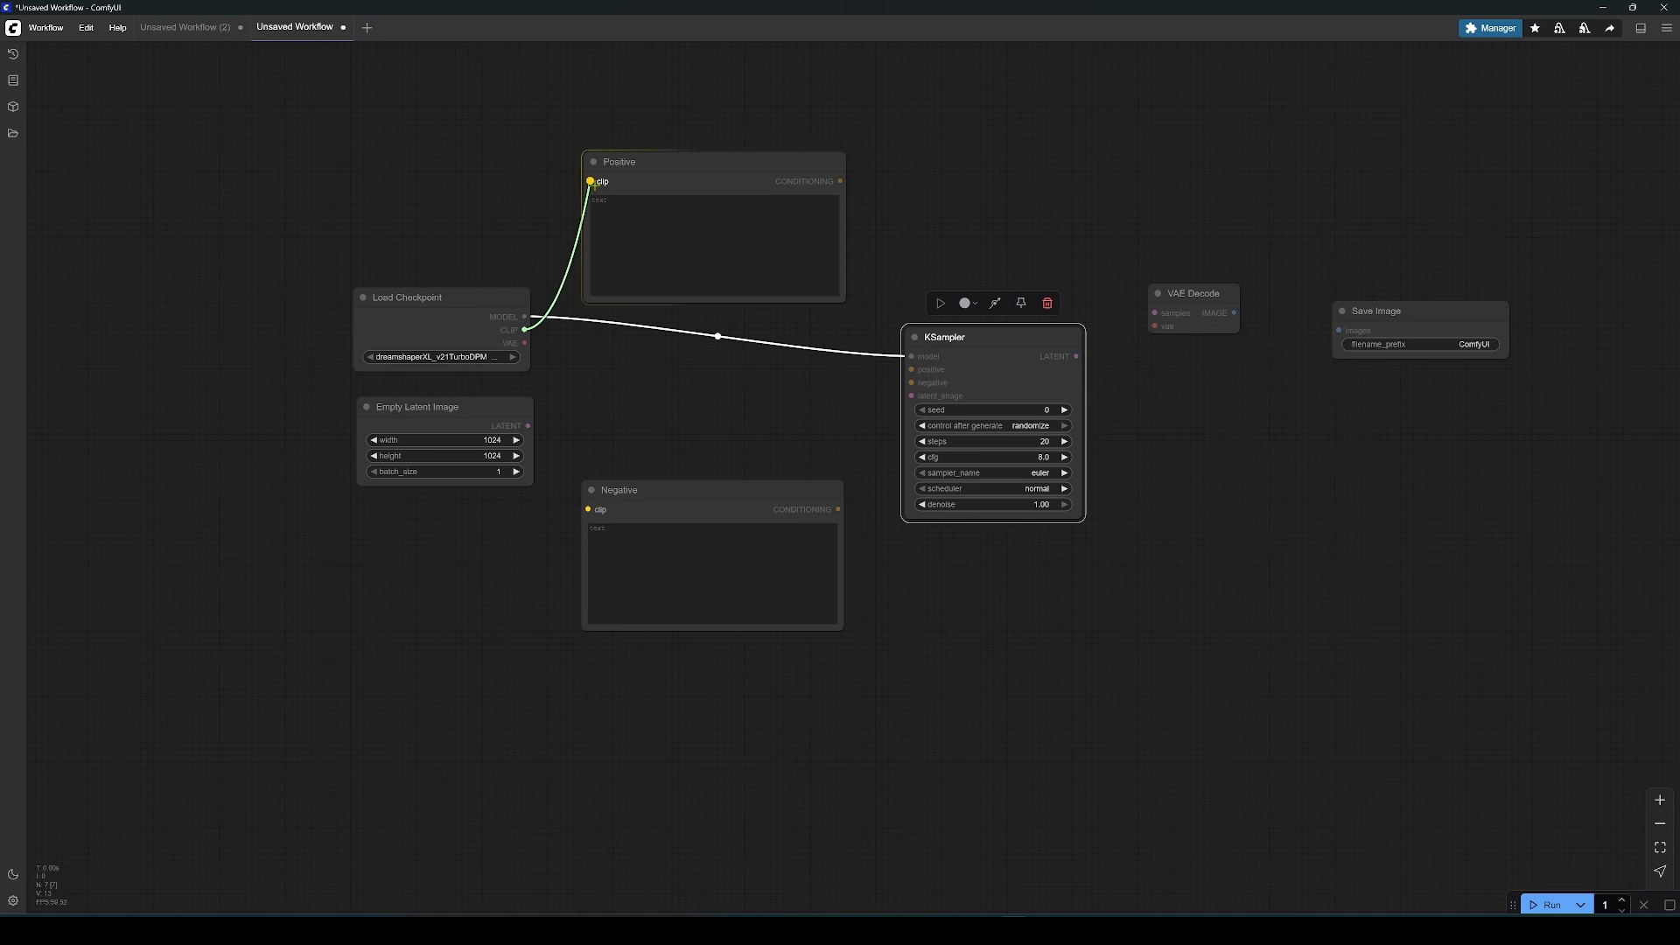
{"action": "left_click_drag", "start_coordinate": [524, 330], "coordinate": [589, 508]}
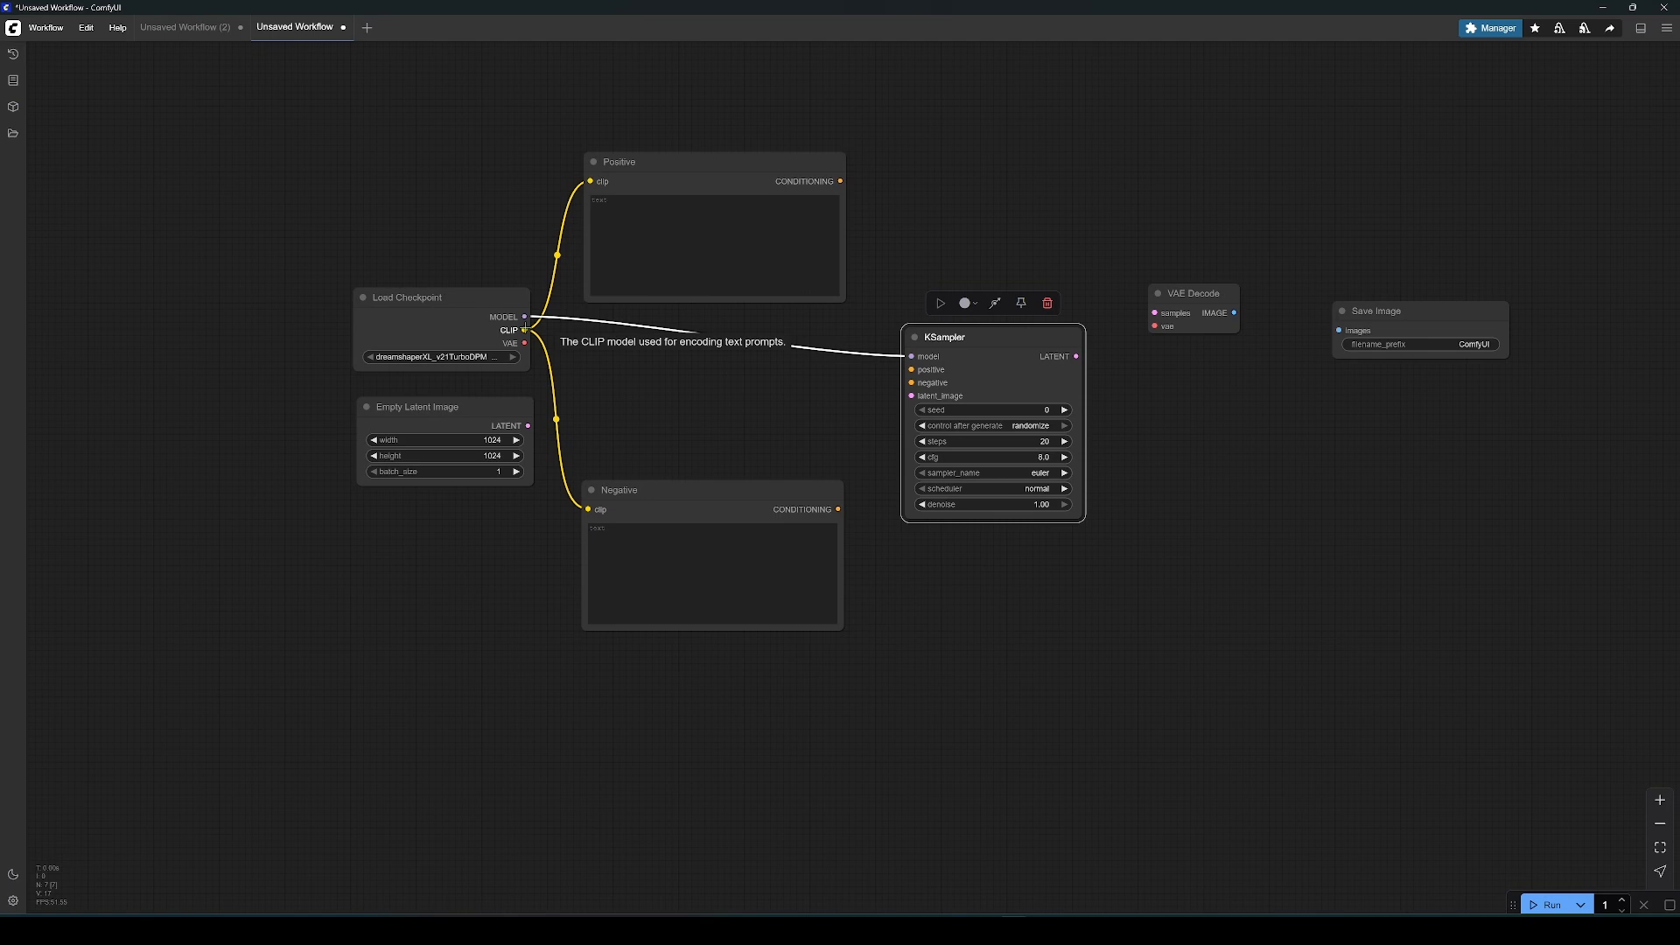
{"action": "left_click_drag", "start_coordinate": [781, 486], "coordinate": [789, 448]}
{"action": "left_click_drag", "start_coordinate": [744, 162], "coordinate": [751, 177]}
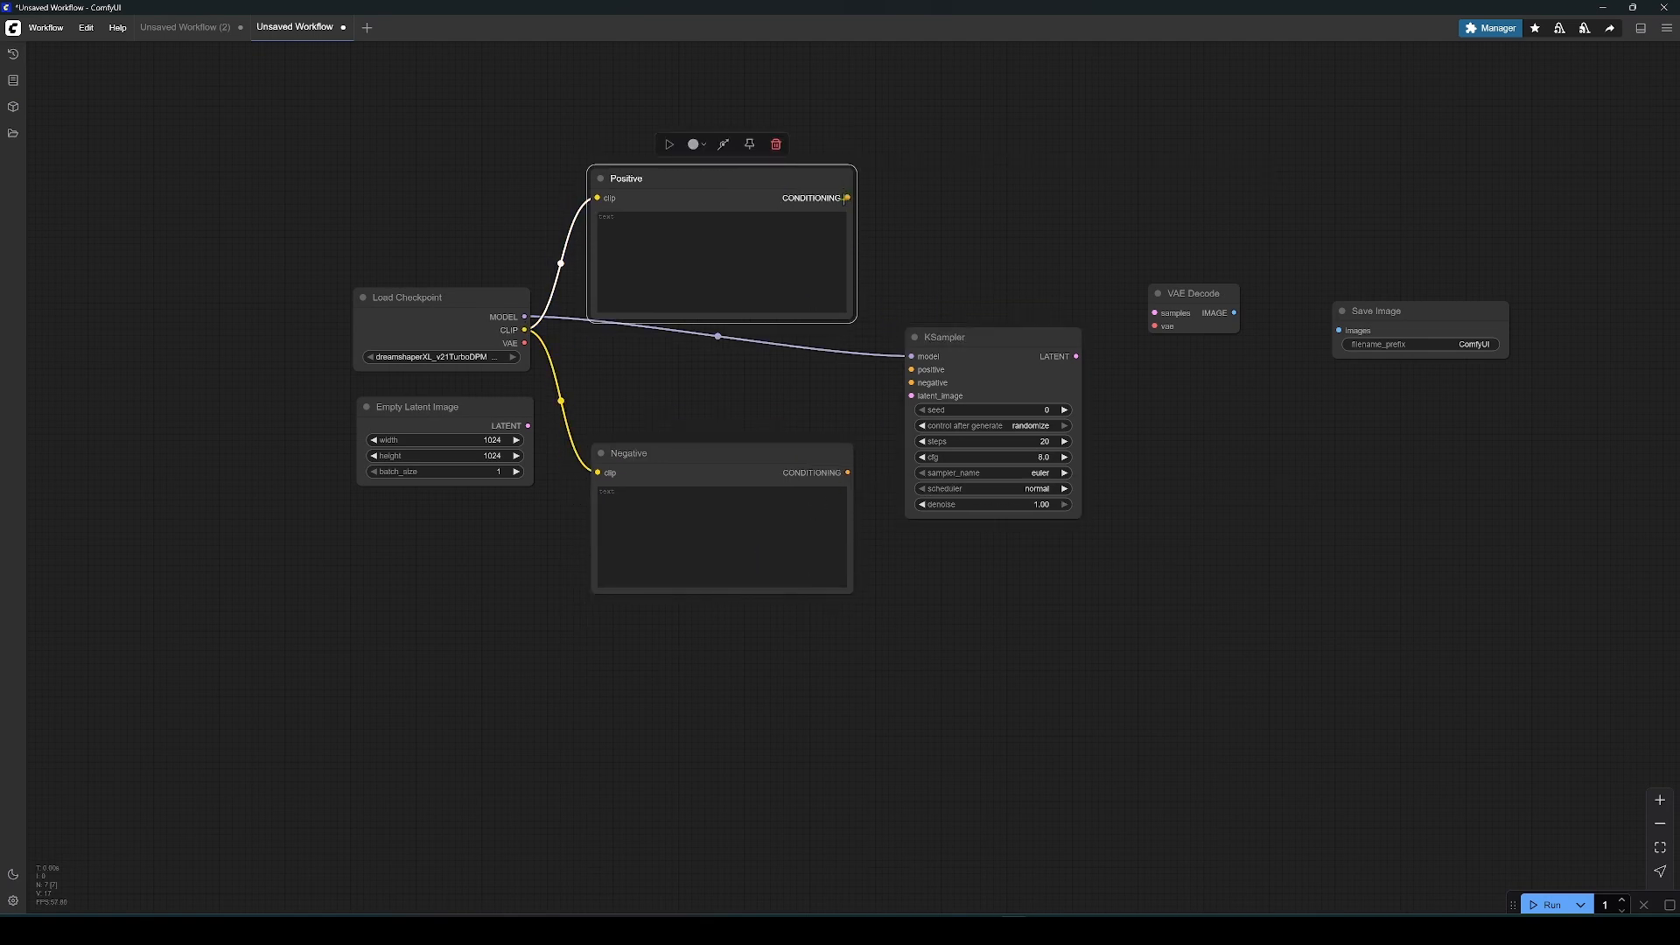
{"action": "left_click_drag", "start_coordinate": [847, 198], "coordinate": [911, 369]}
{"action": "left_click_drag", "start_coordinate": [848, 478], "coordinate": [906, 379]}
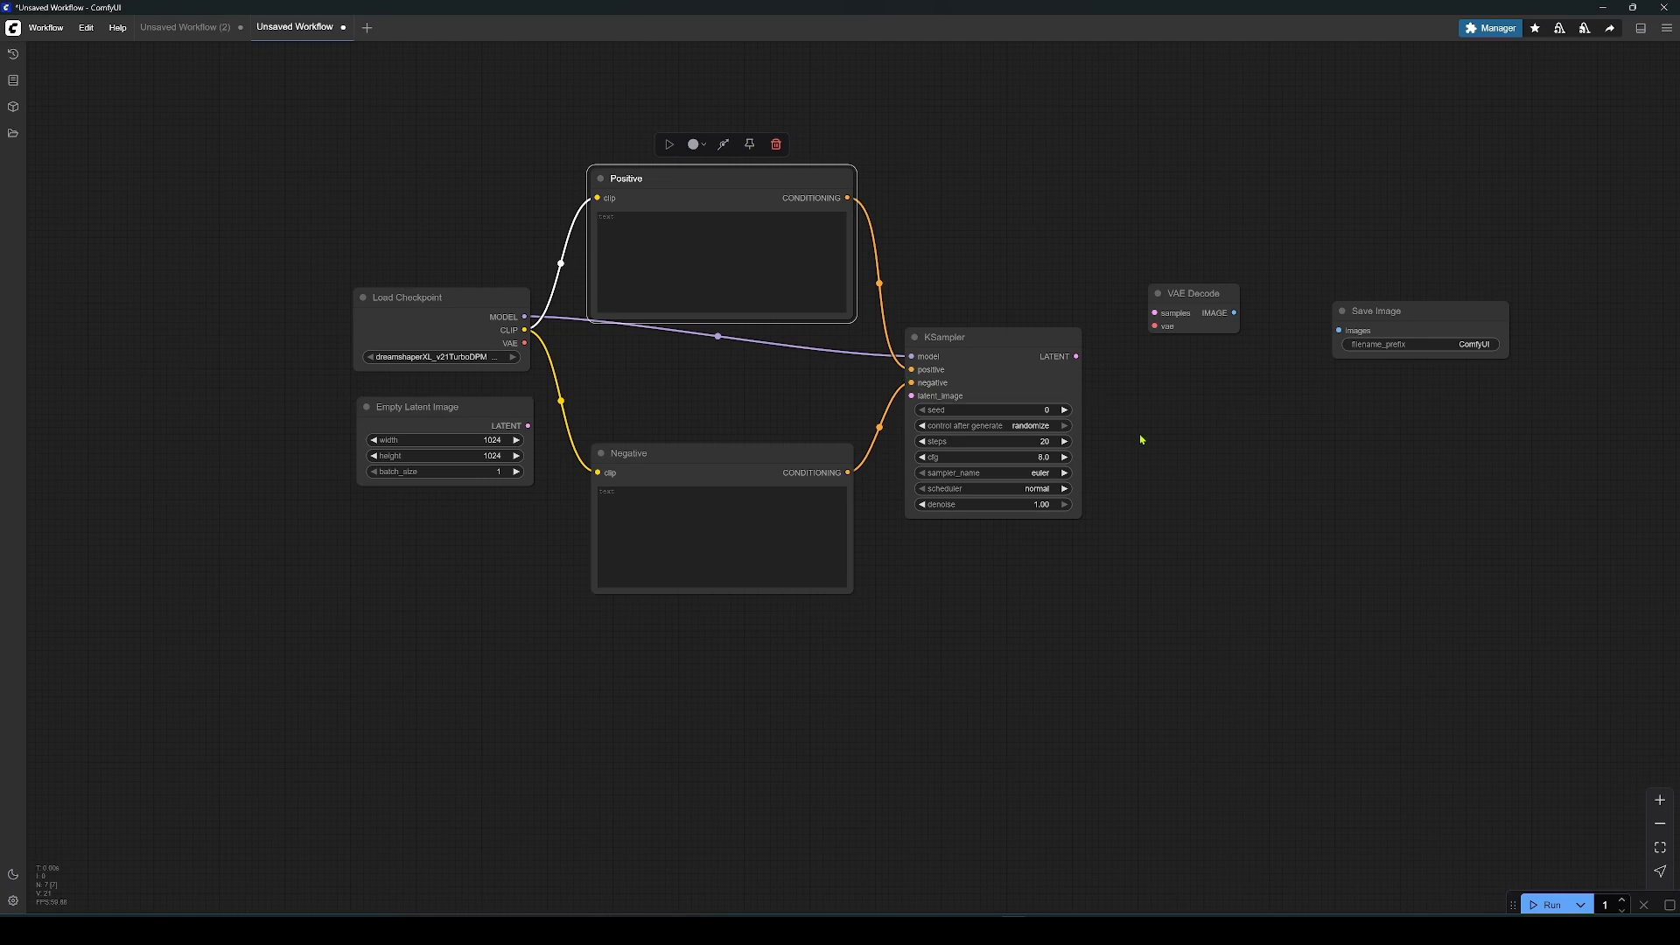
Connect the Empty Latent Image LATENT output to the KSampler latent_image input and stack the Positive and Negative nodes closely together
{"action": "left_click_drag", "start_coordinate": [665, 178], "coordinate": [685, 165]}
{"action": "left_click_drag", "start_coordinate": [665, 453], "coordinate": [677, 385]}
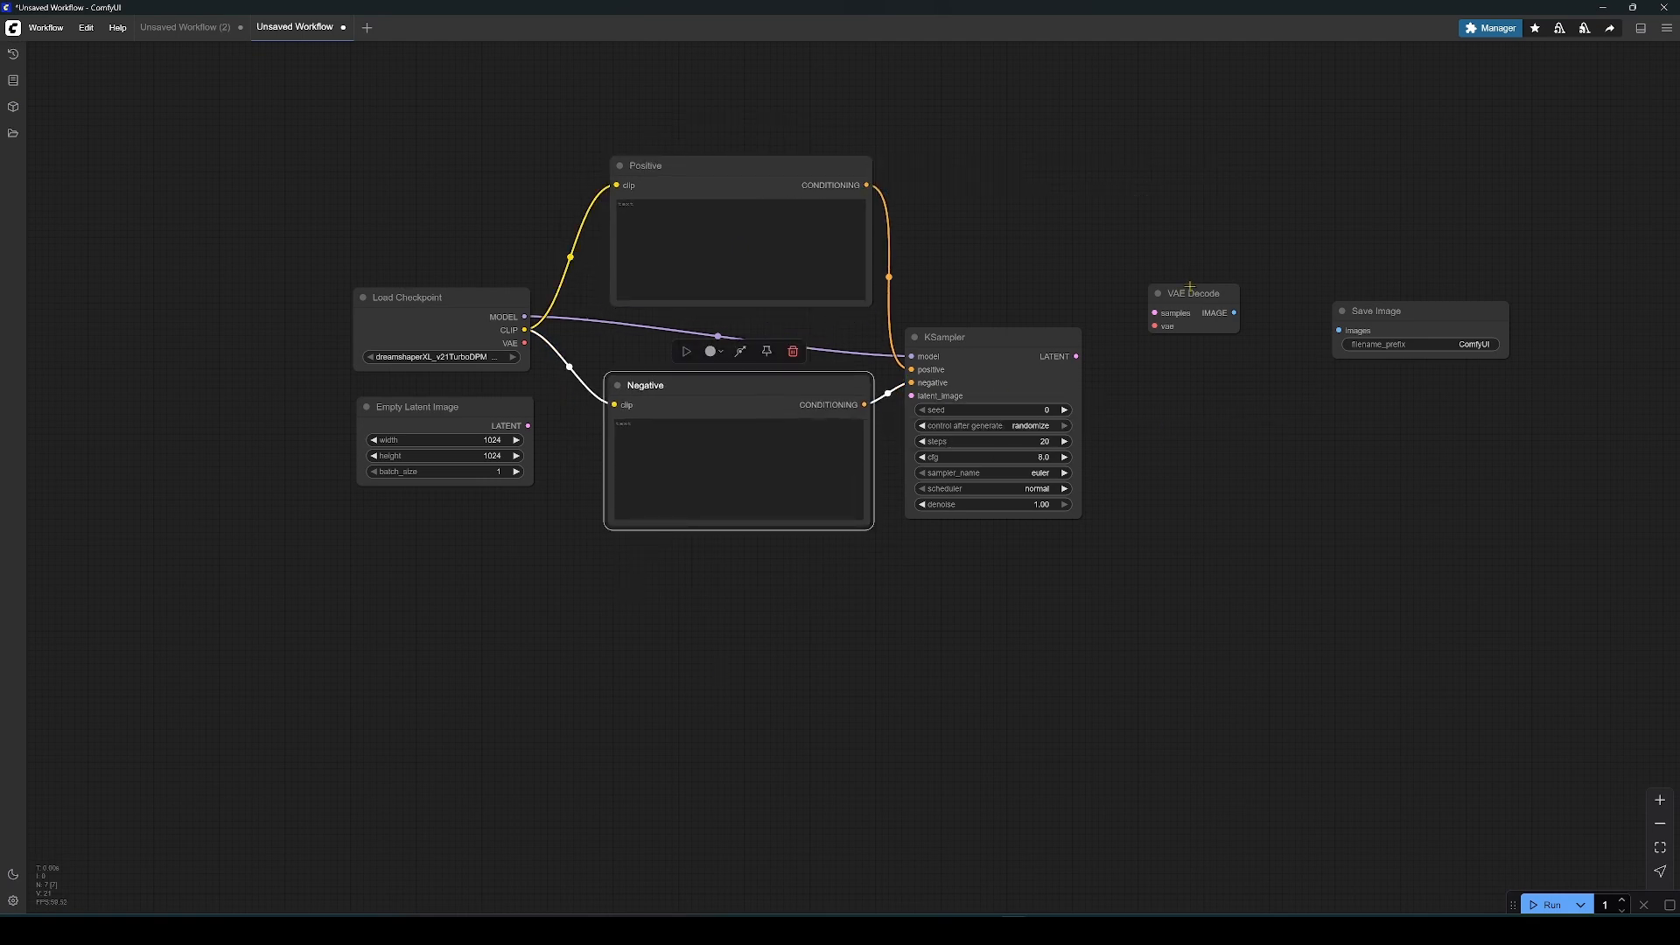
{"action": "left_click_drag", "start_coordinate": [1190, 286], "coordinate": [995, 247]}
{"action": "left_click_drag", "start_coordinate": [1377, 312], "coordinate": [1175, 317]}
{"action": "left_click_drag", "start_coordinate": [529, 426], "coordinate": [912, 396]}
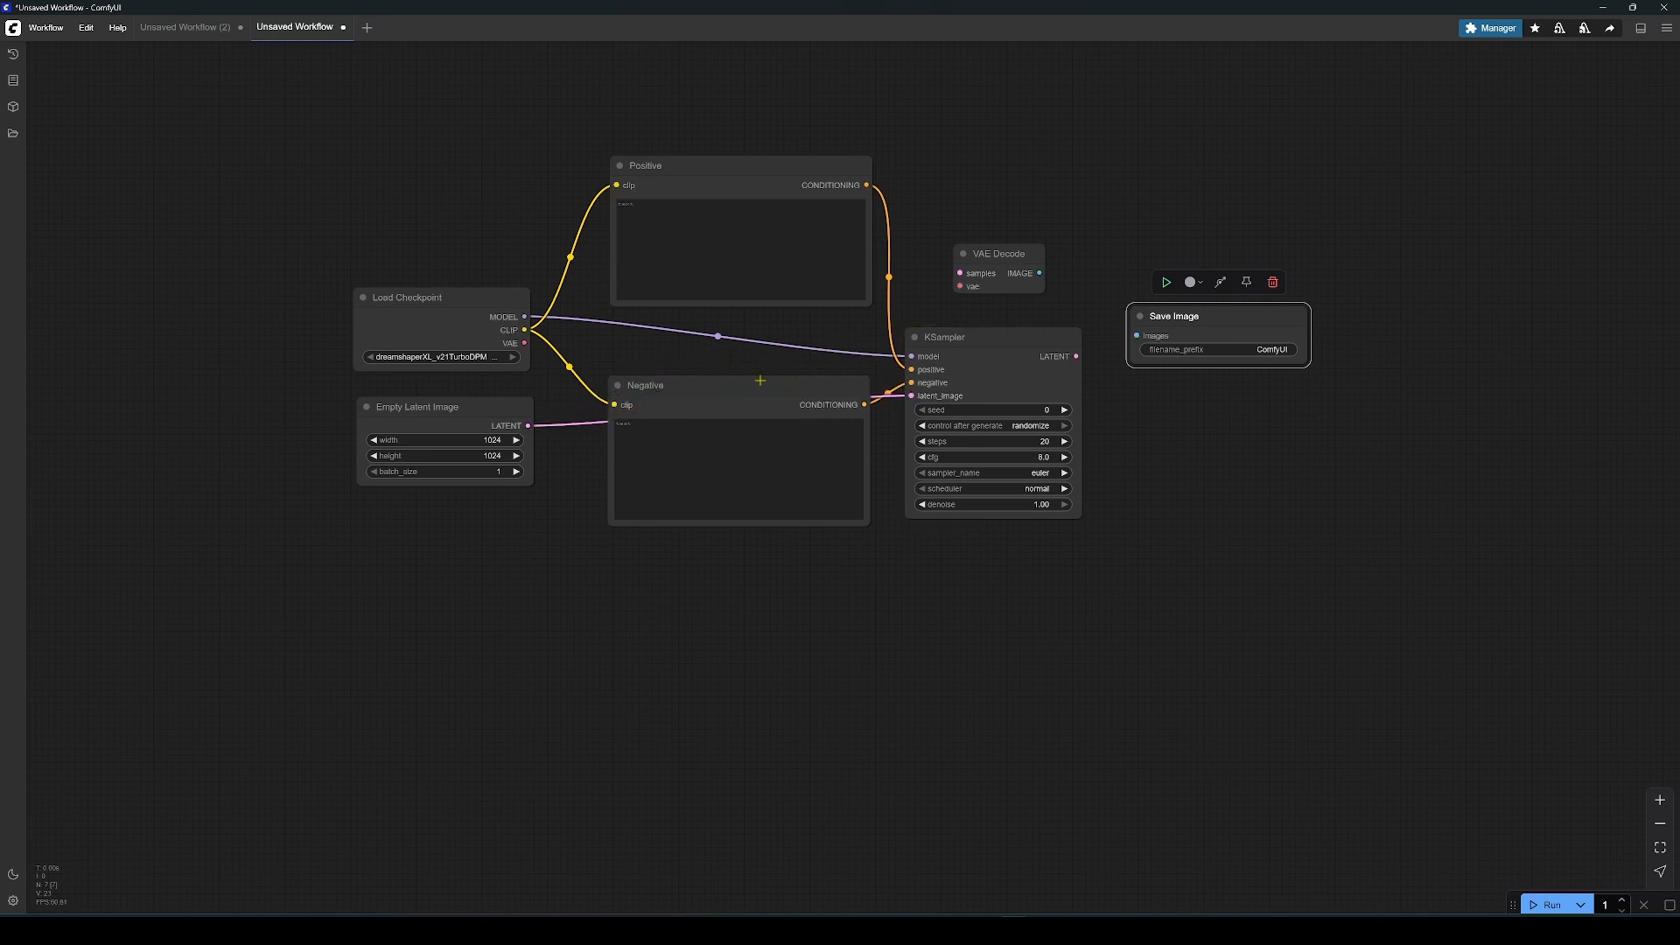
{"action": "left_click_drag", "start_coordinate": [761, 381], "coordinate": [744, 519]}
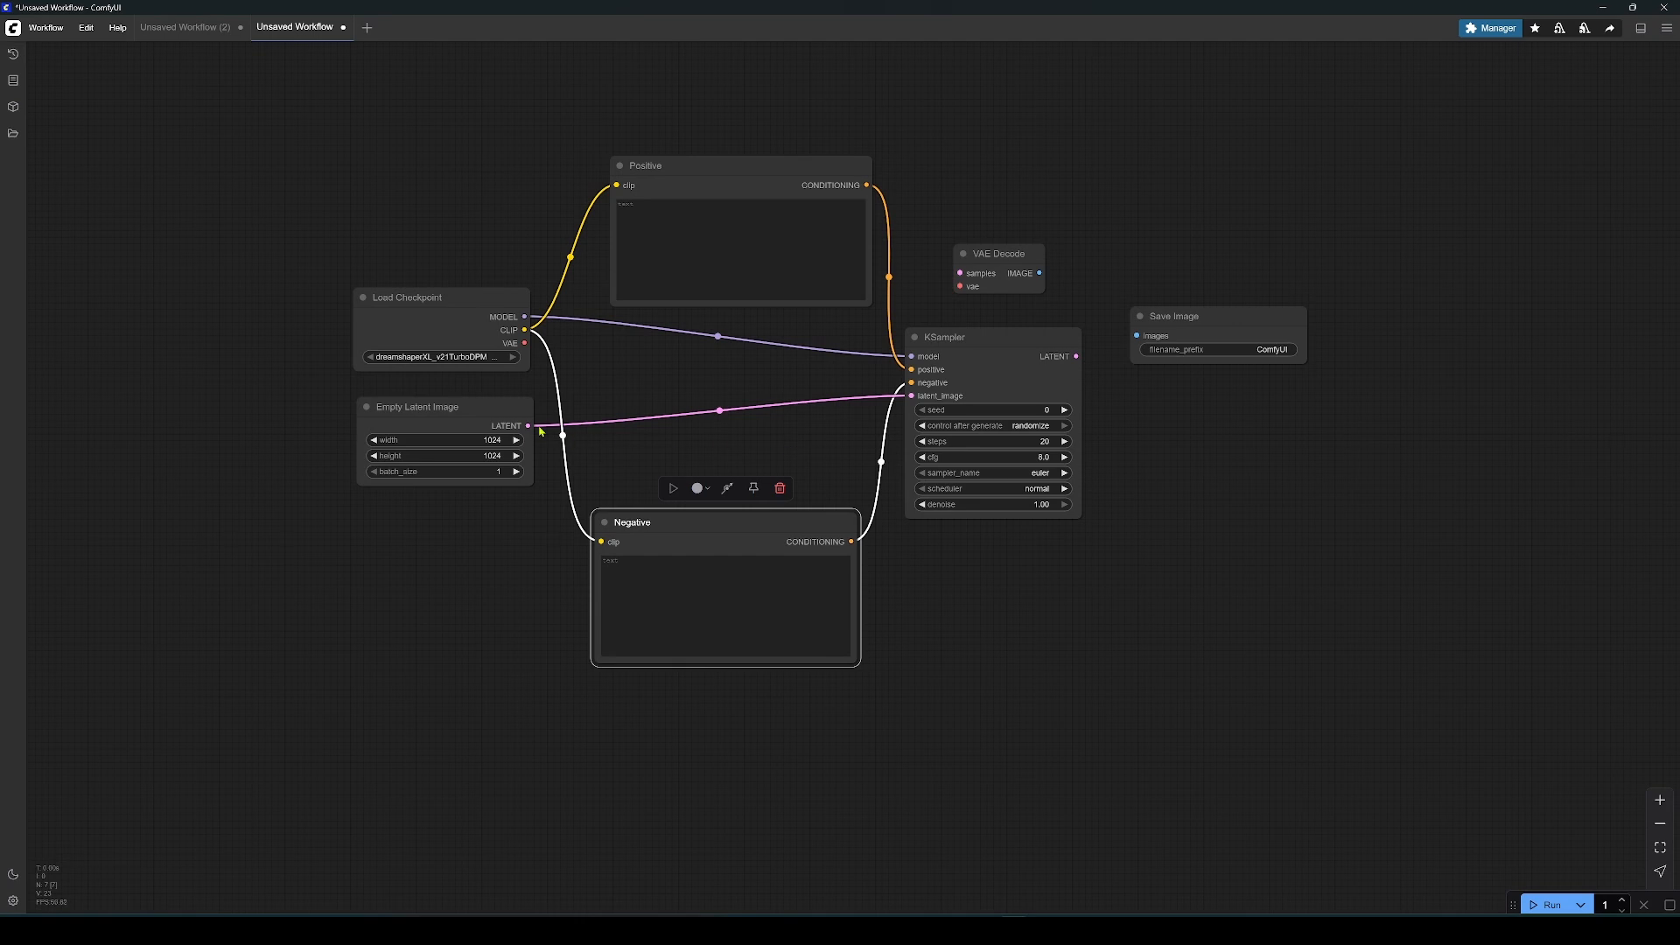
{"action": "left_click_drag", "start_coordinate": [766, 515], "coordinate": [775, 382]}
{"action": "left_click_drag", "start_coordinate": [737, 167], "coordinate": [731, 213]}
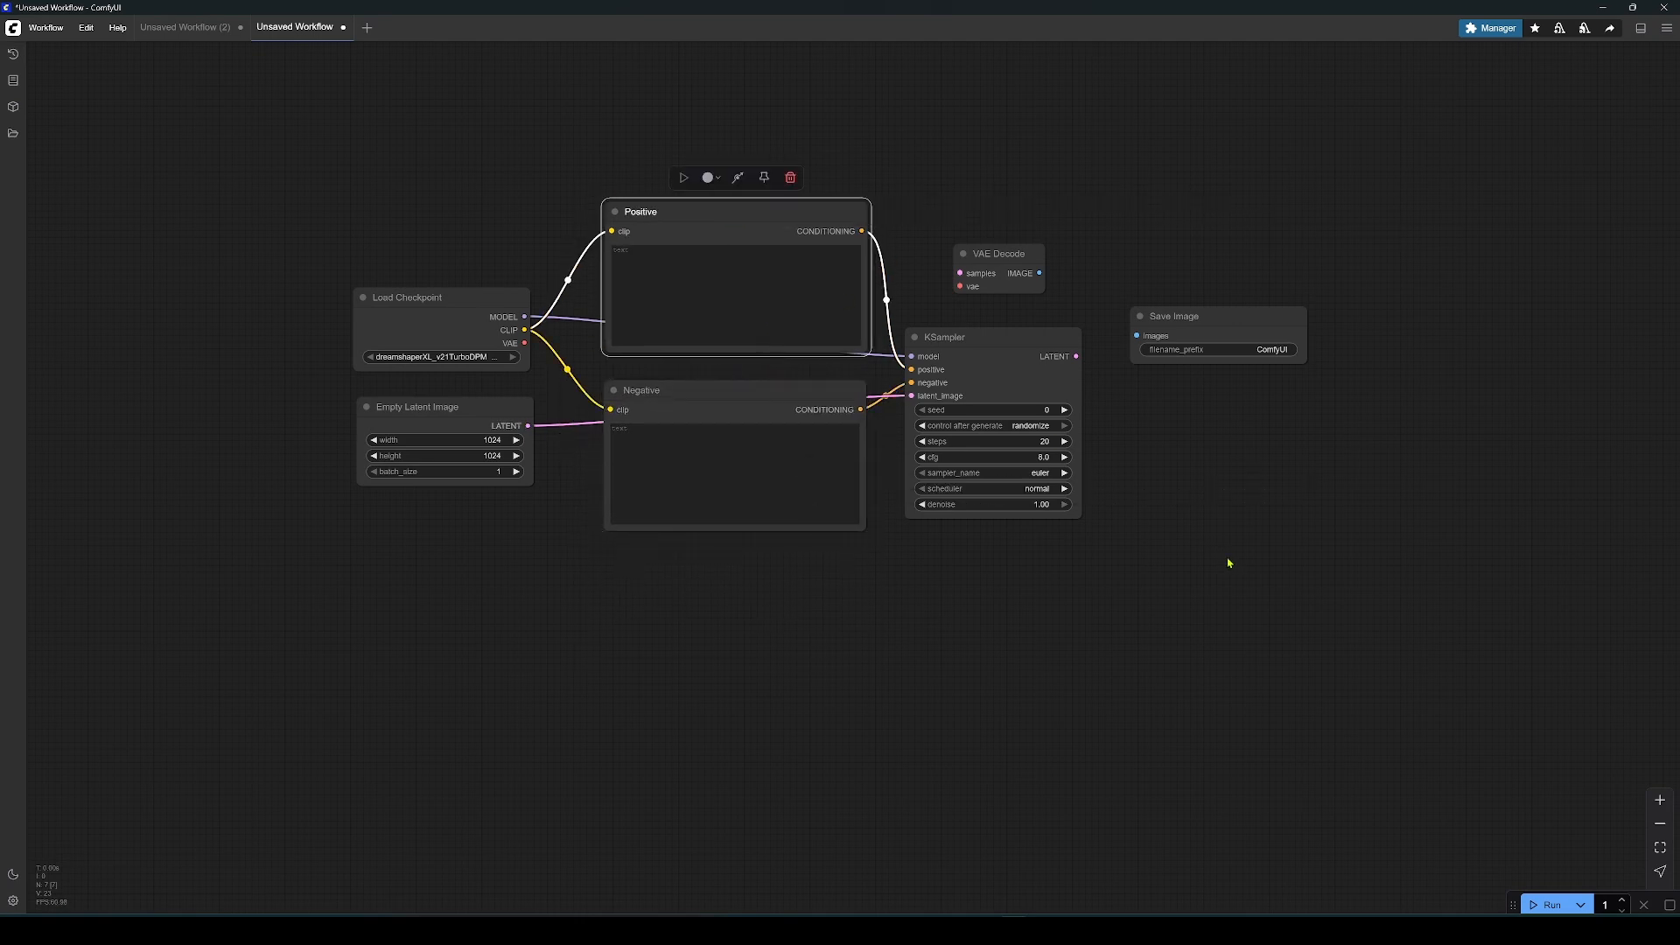
Connect the KSampler LATENT and Load Checkpoint VAE outputs to VAE Decode, and its IMAGE output to the Save Image node placed to its right
{"action": "left_click_drag", "start_coordinate": [1192, 314], "coordinate": [1313, 300]}
{"action": "left_click_drag", "start_coordinate": [998, 254], "coordinate": [1158, 295]}
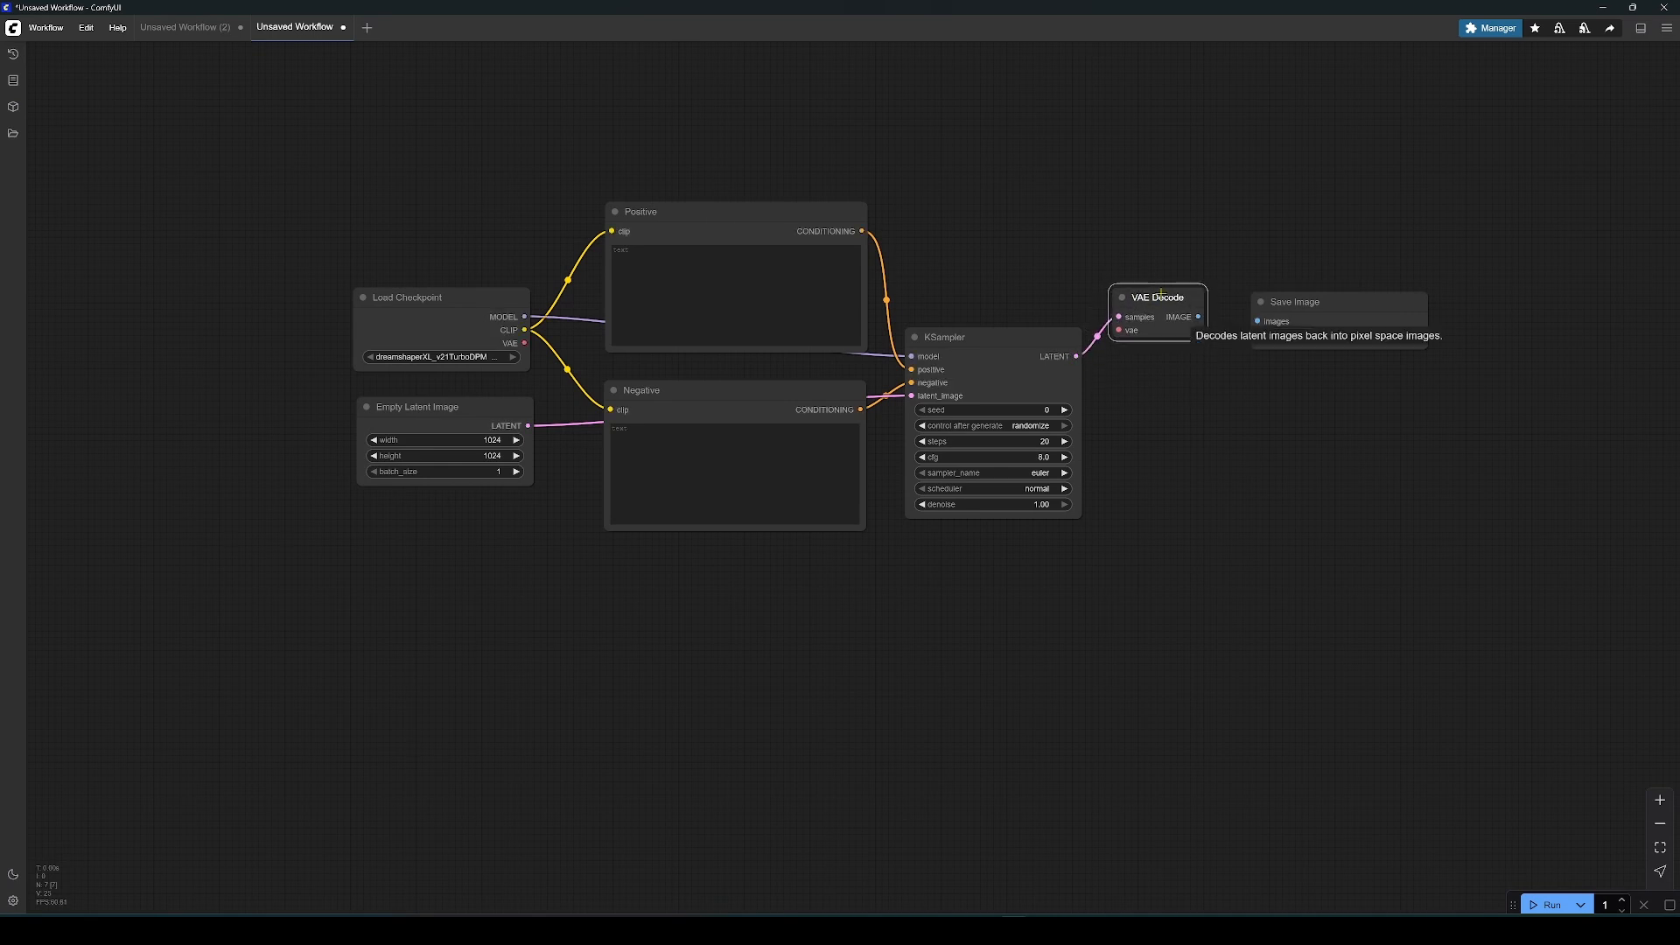
{"action": "left_click_drag", "start_coordinate": [1340, 305], "coordinate": [1317, 299]}
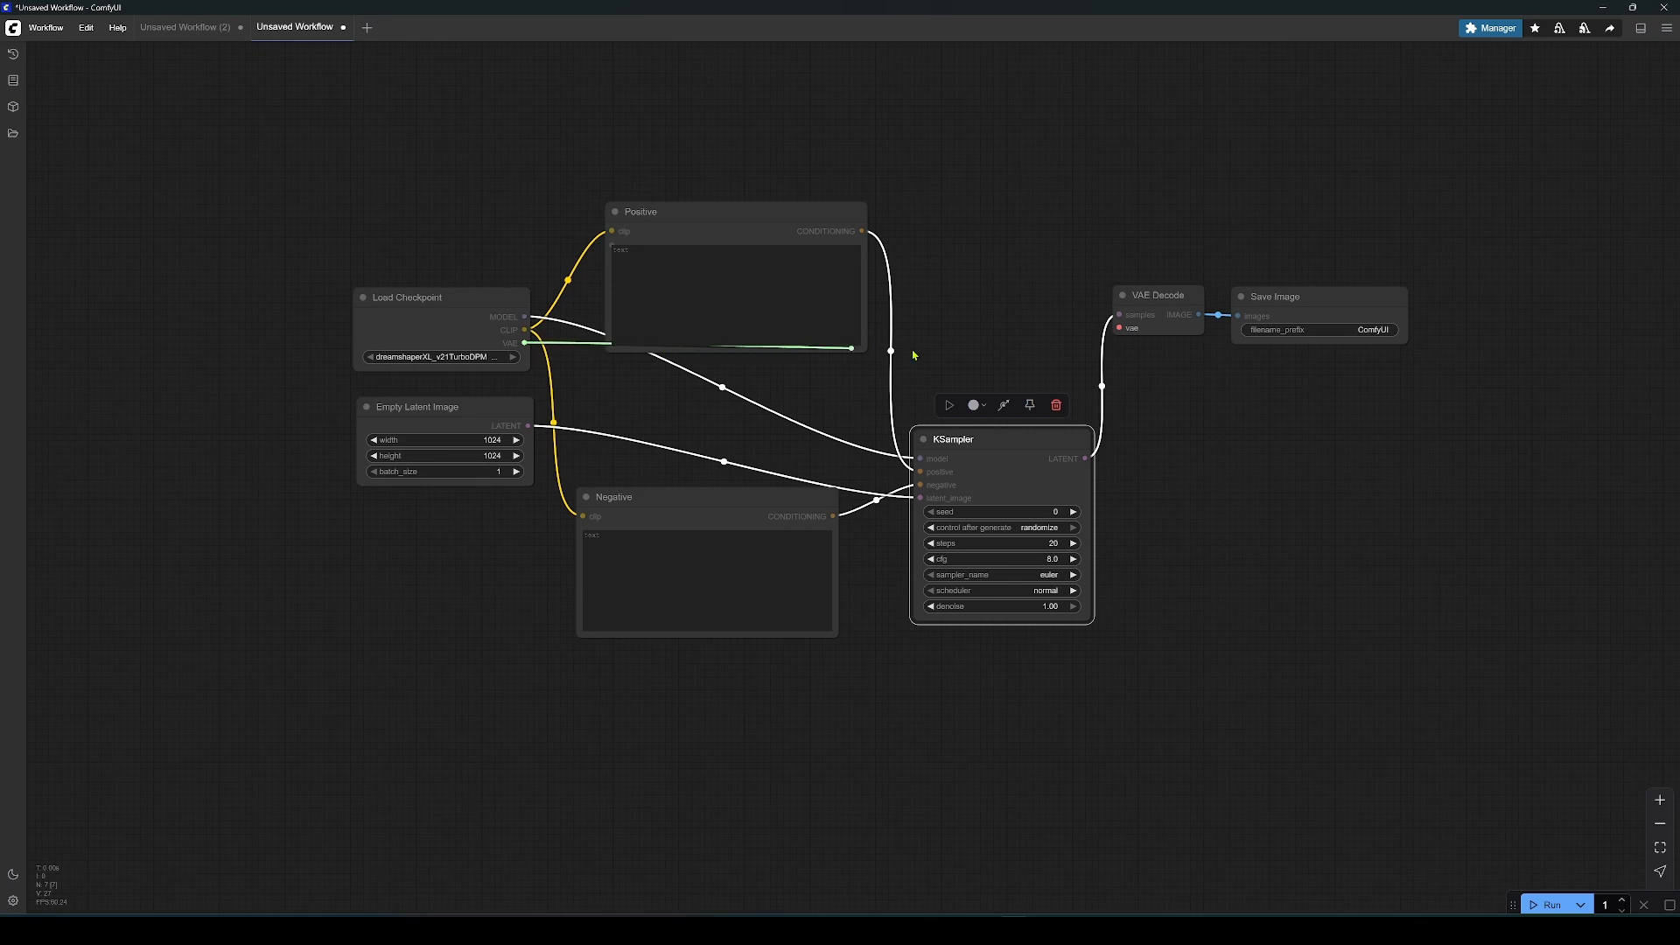
{"action": "left_click_drag", "start_coordinate": [914, 355], "coordinate": [1119, 328]}
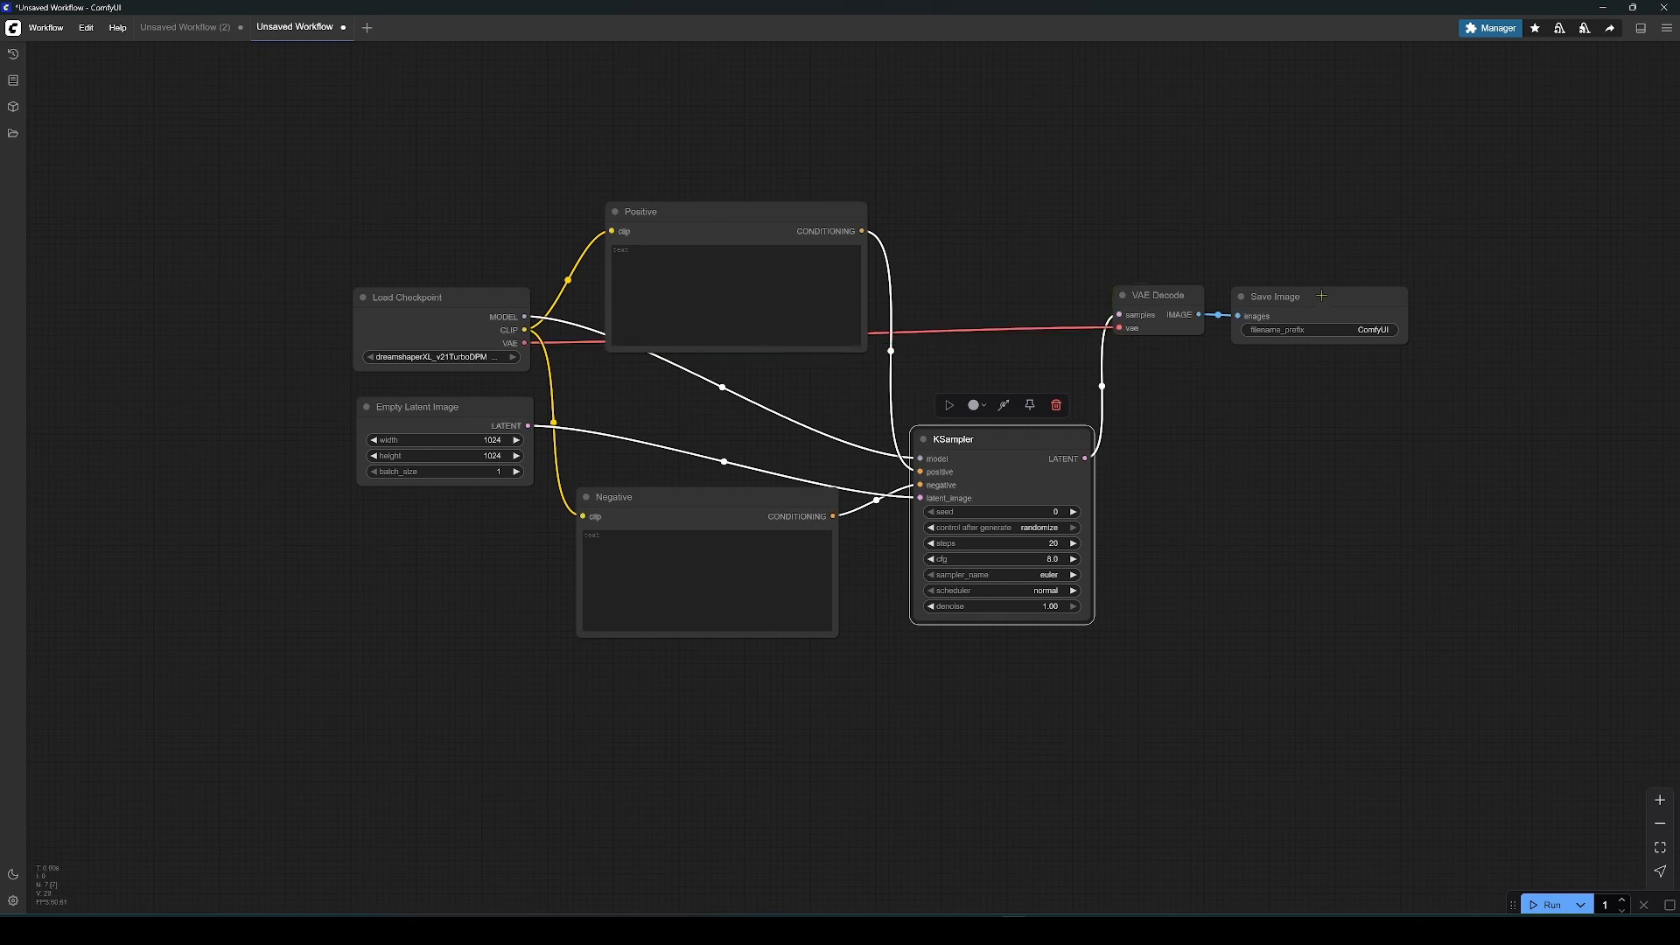
{"action": "left_click_drag", "start_coordinate": [1321, 295], "coordinate": [1356, 293]}
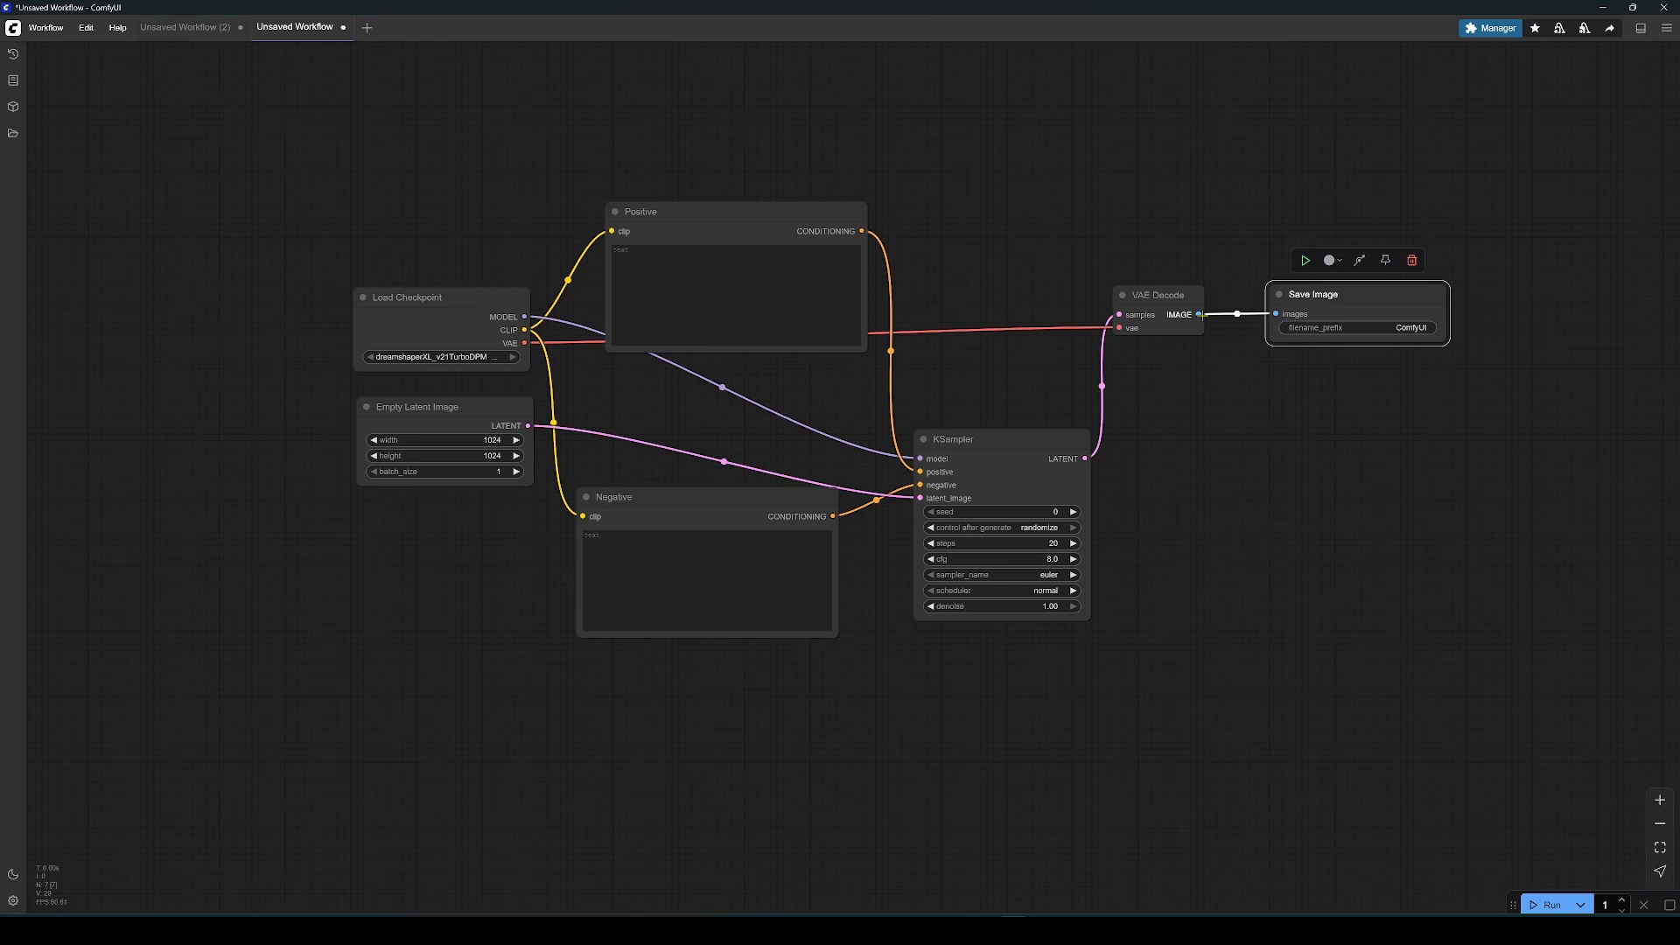
{"action": "left_click_drag", "start_coordinate": [1201, 315], "coordinate": [1277, 312]}
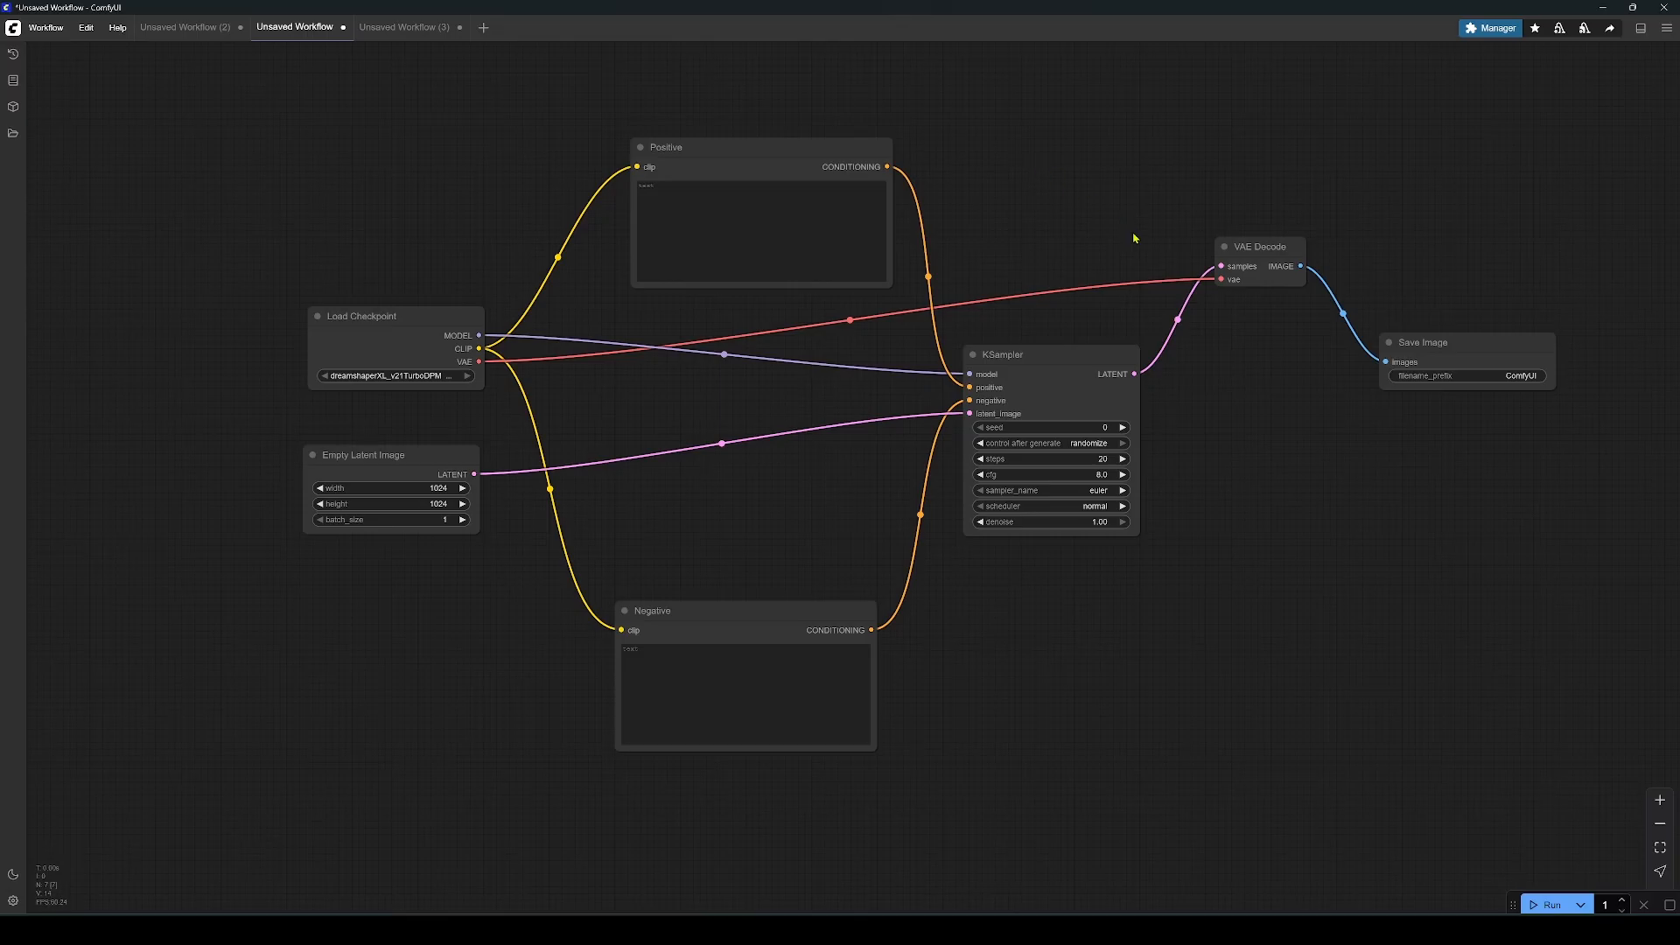
Enter "A cute fluffy pink dragon" as the prompt text in the Positive node
{"action": "left_click", "coordinate": [765, 203]}
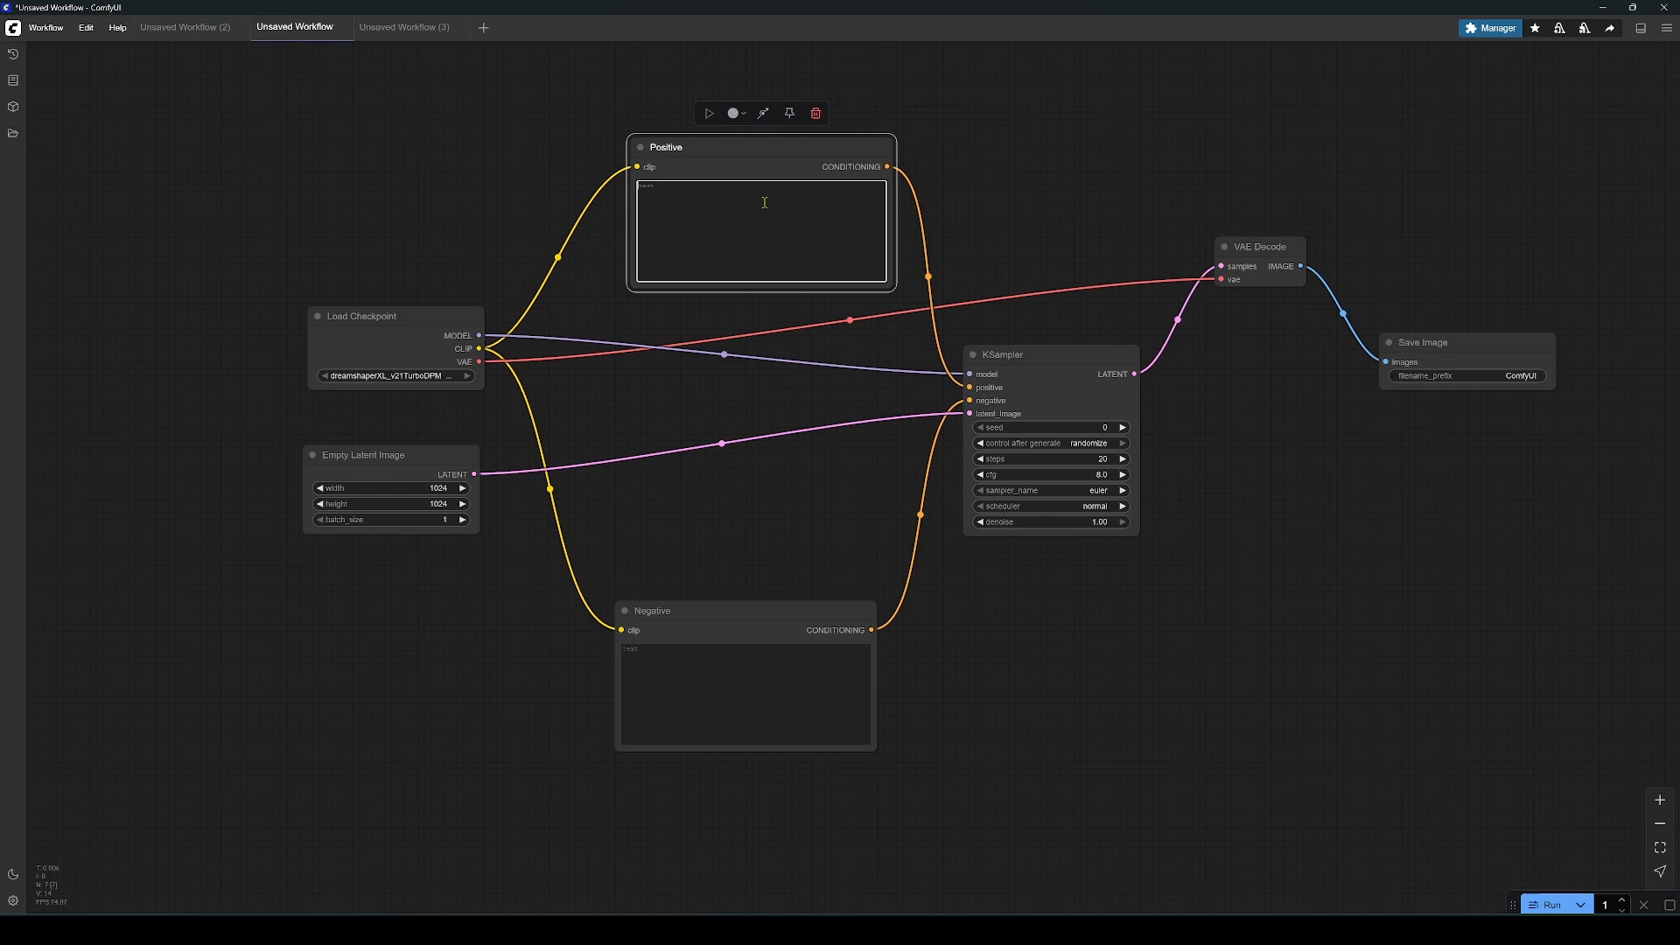
{"action": "type", "text": "a"}
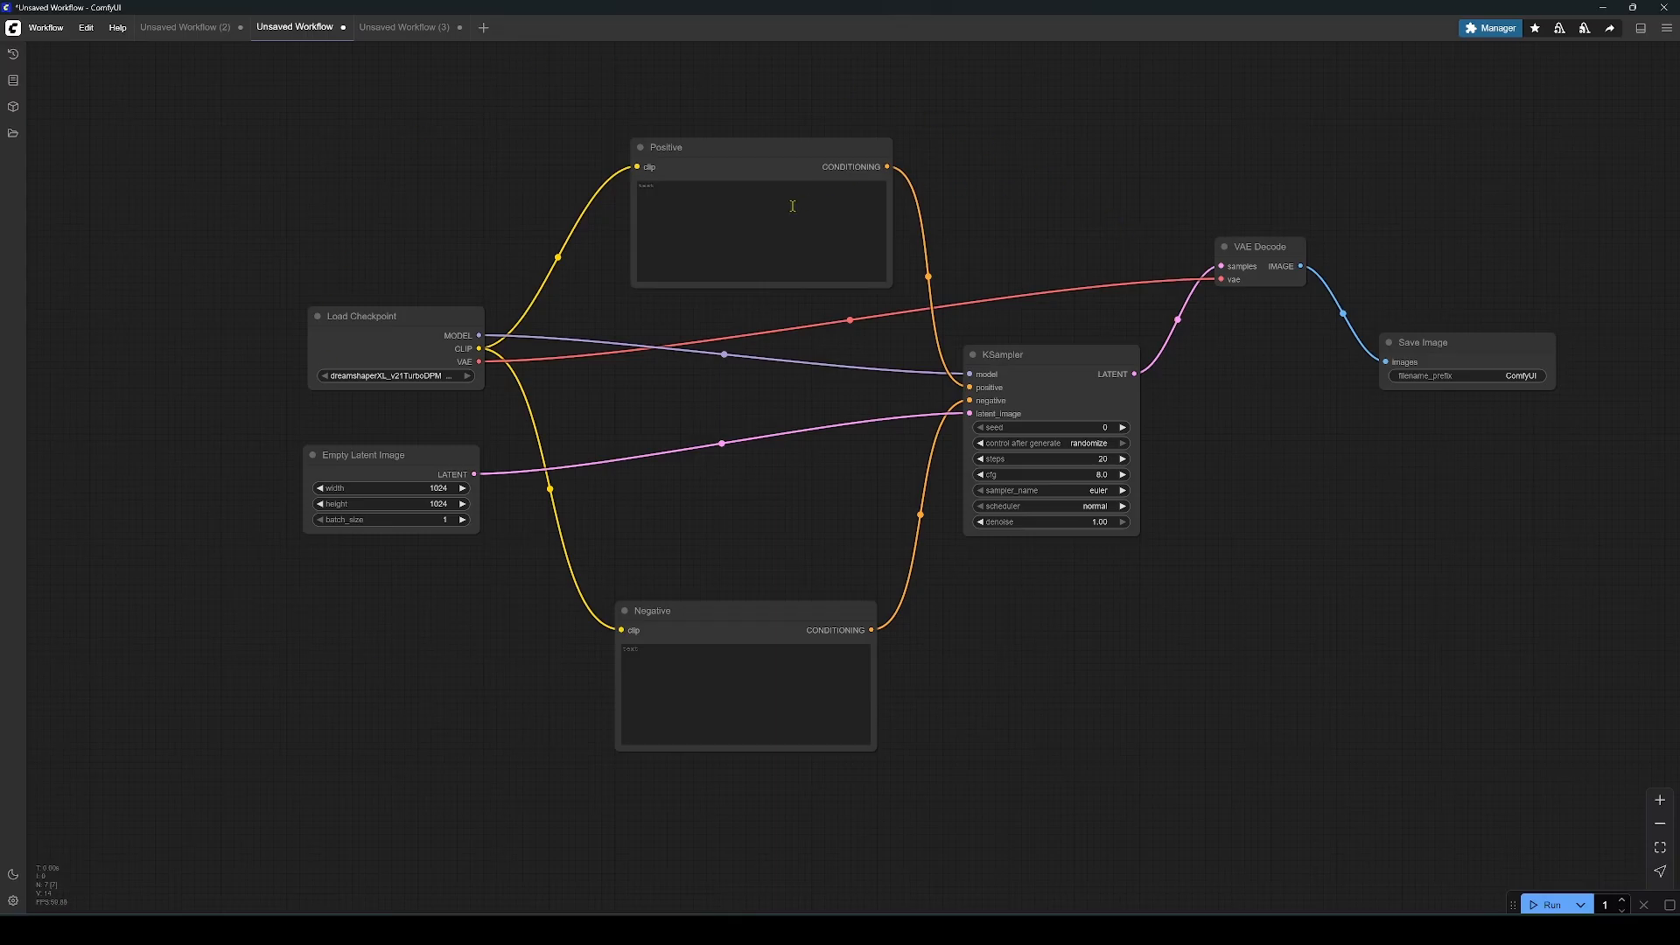
{"action": "left_click", "coordinate": [765, 204]}
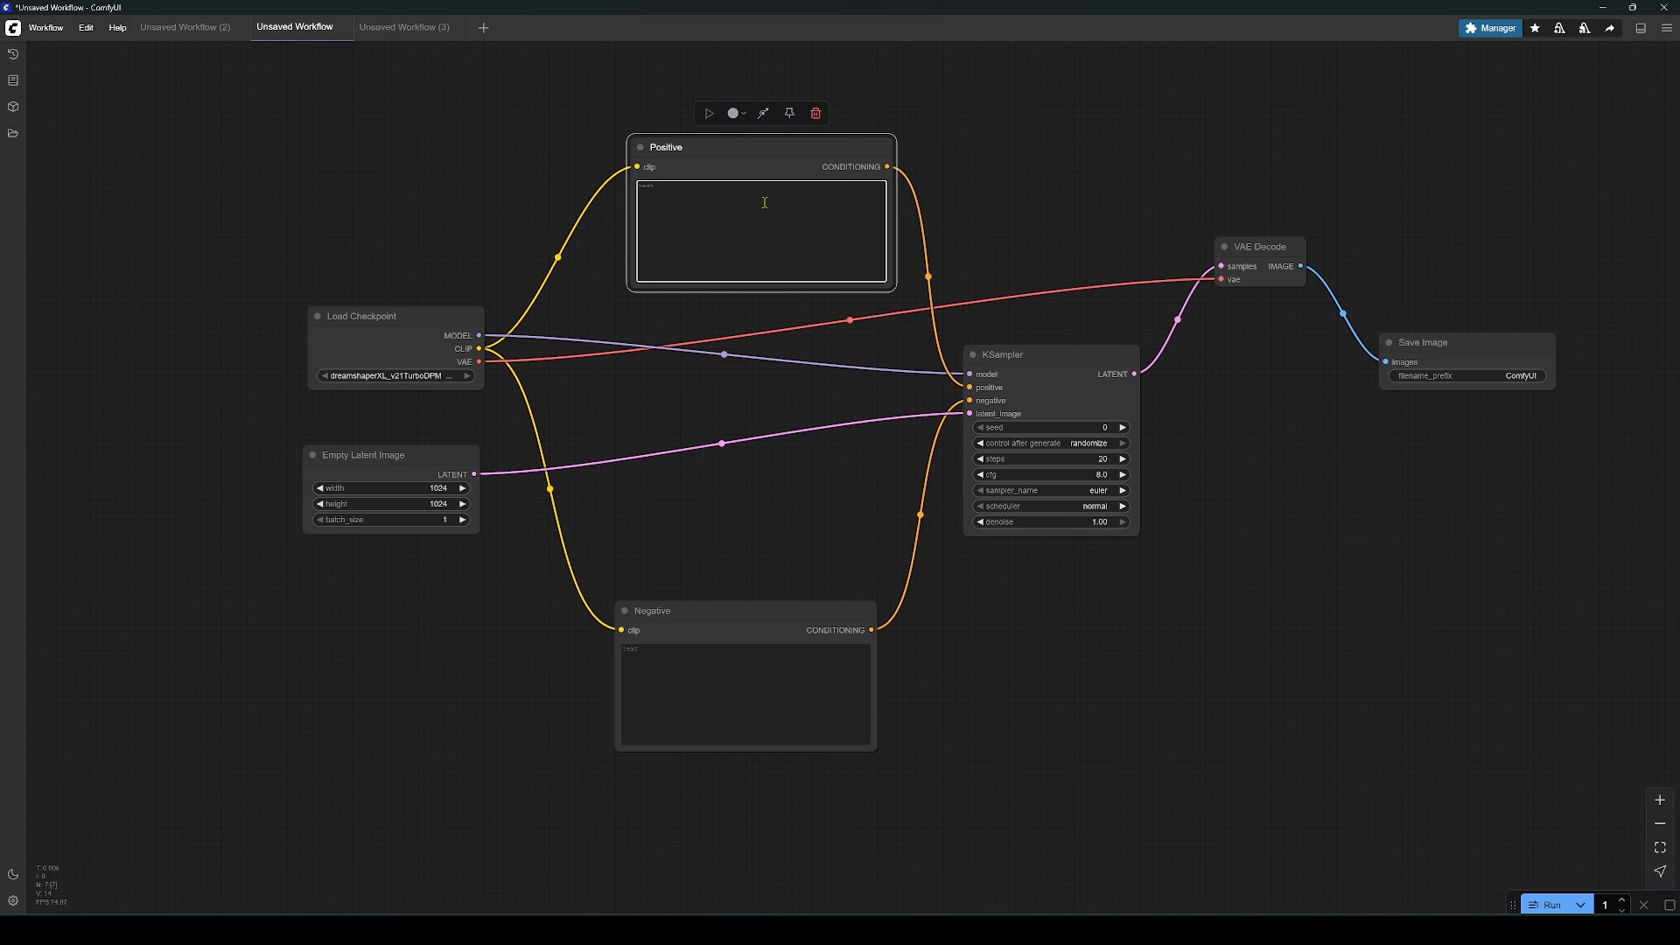
{"action": "type", "text": "A fluffy pi"}
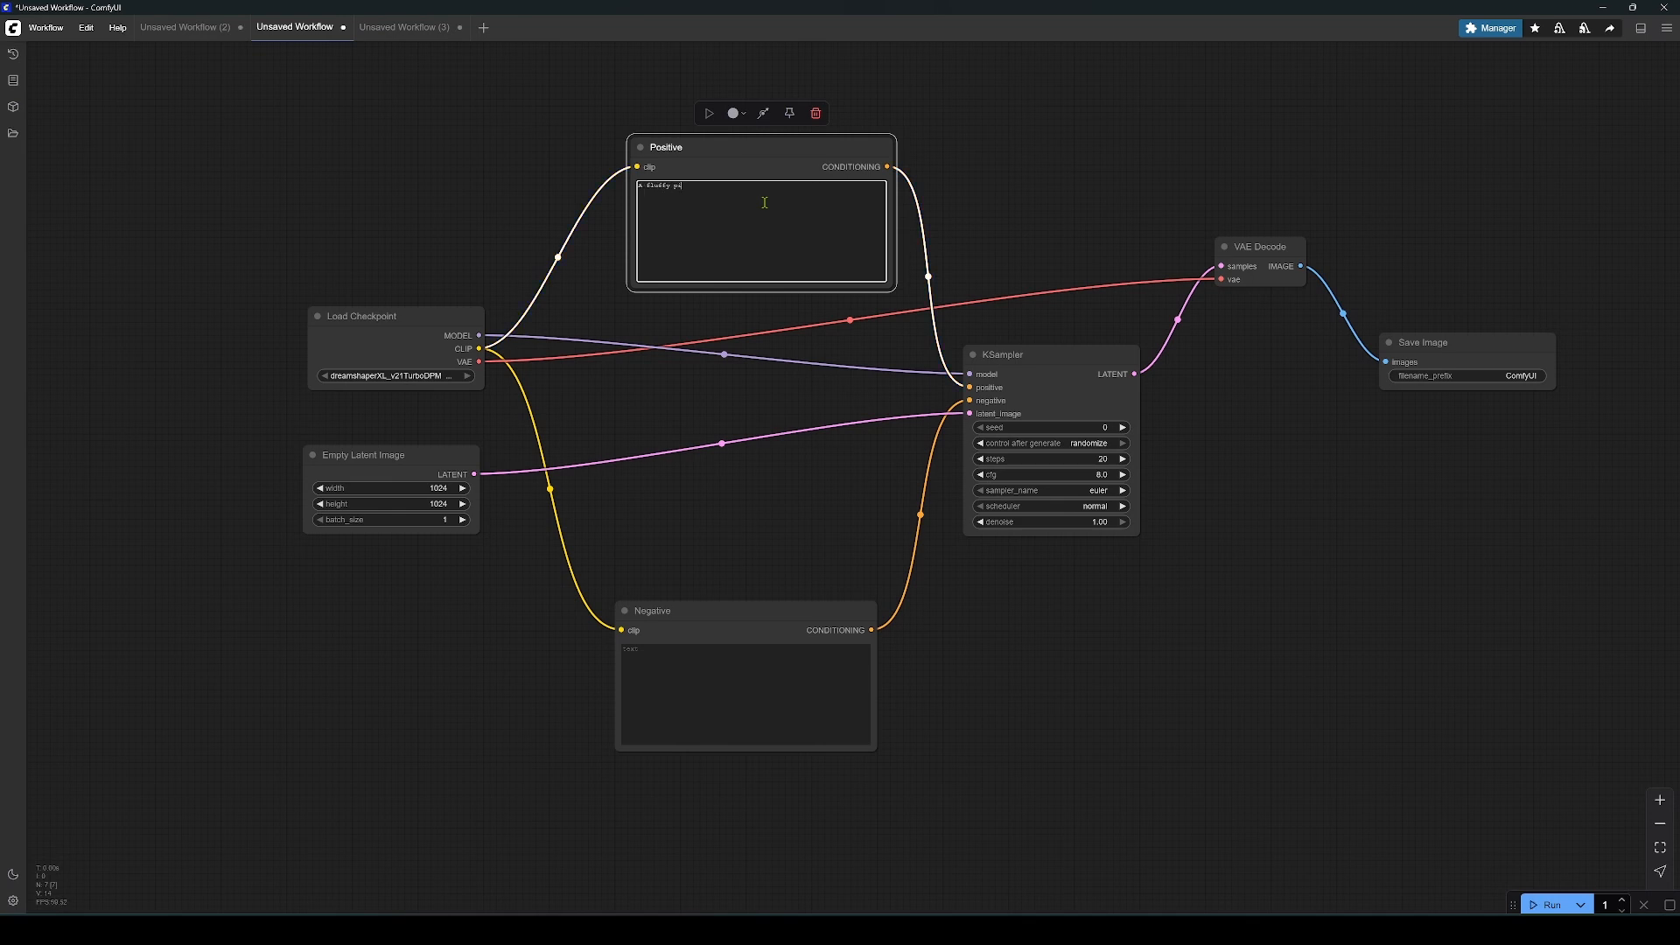
{"action": "type", "text": "nk dragon"}
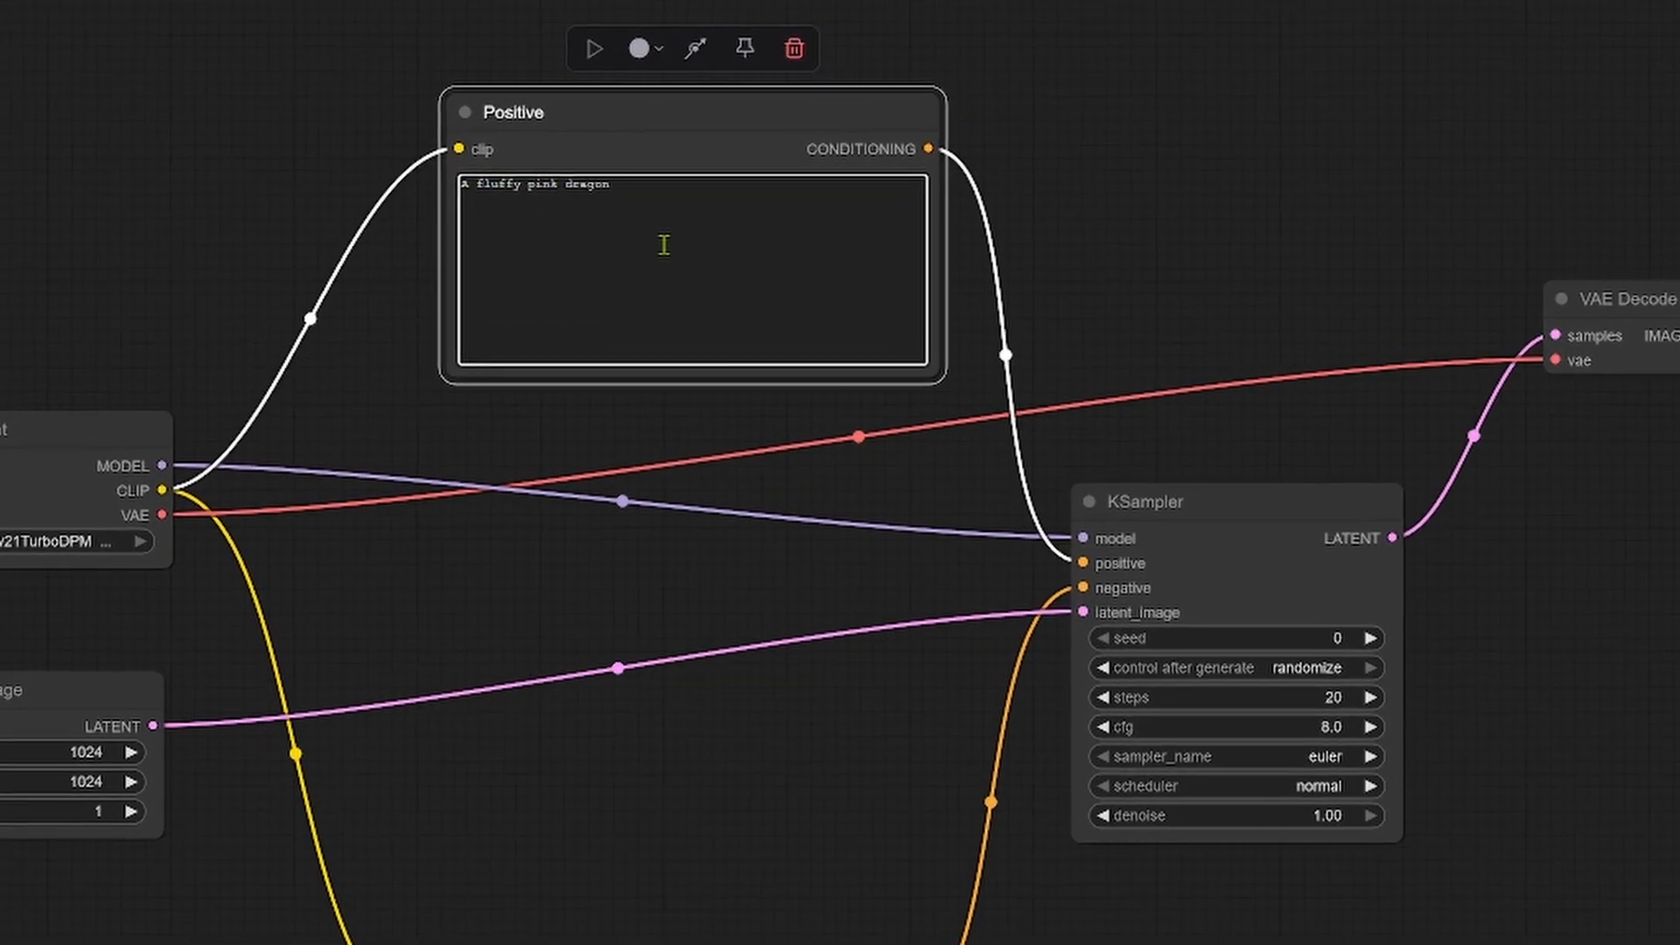
{"action": "type", "text": "cute"}
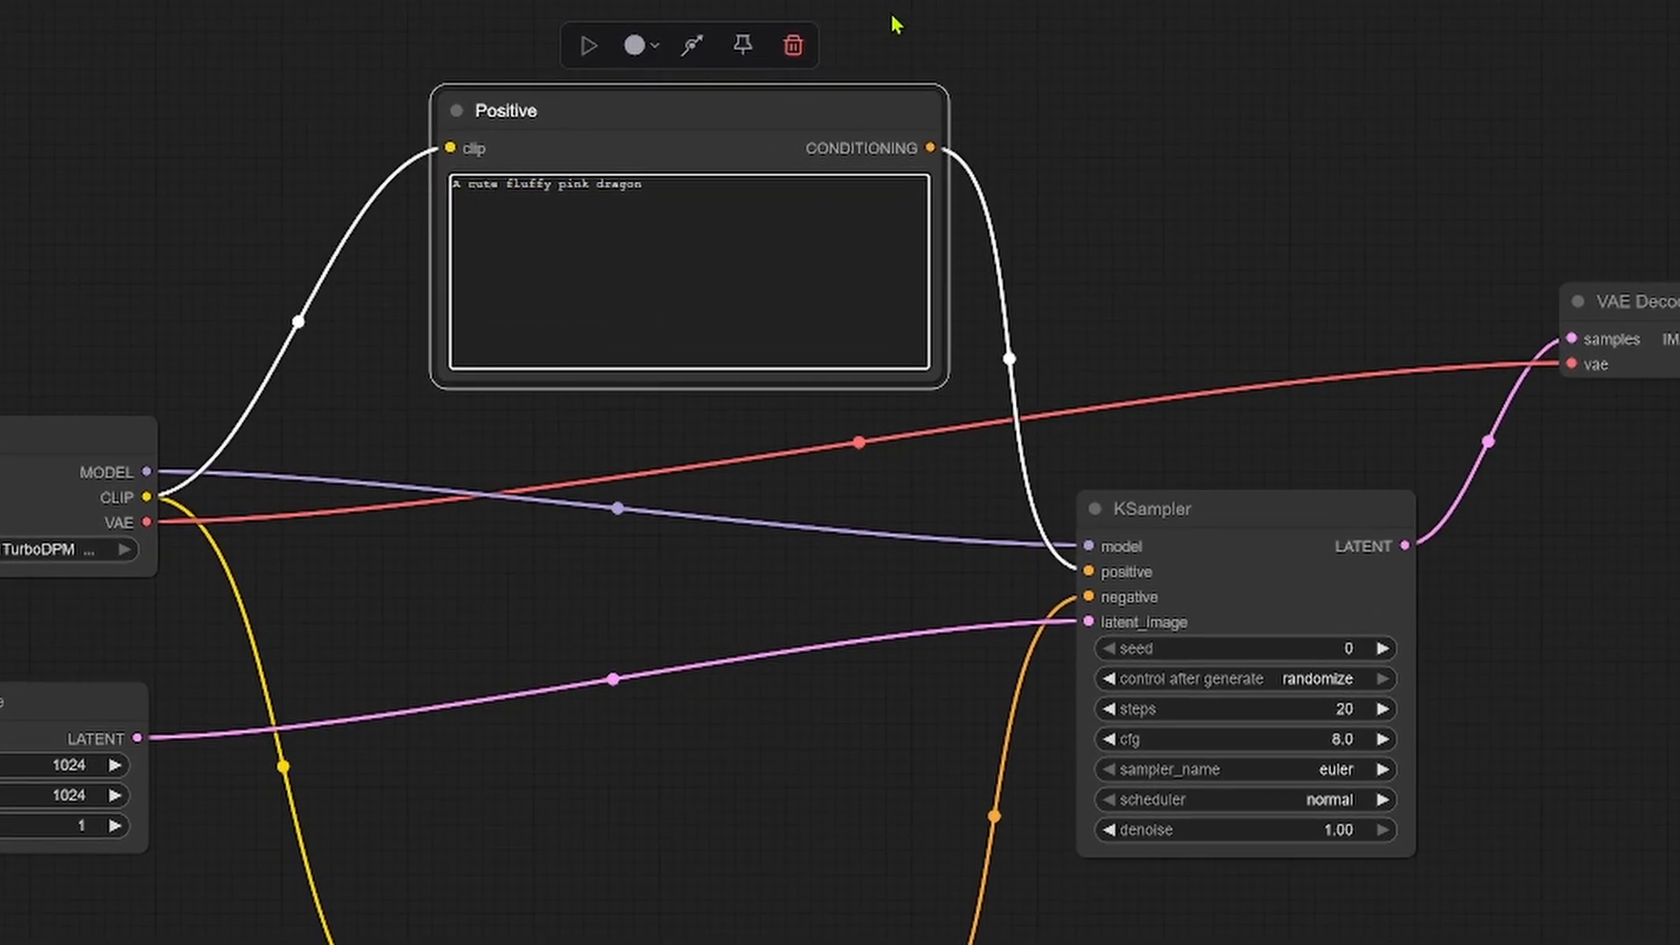
Enter "Blurry, distorted, extra limbs" as the prompt text in the Negative node
{"action": "left_click", "coordinate": [660, 944]}
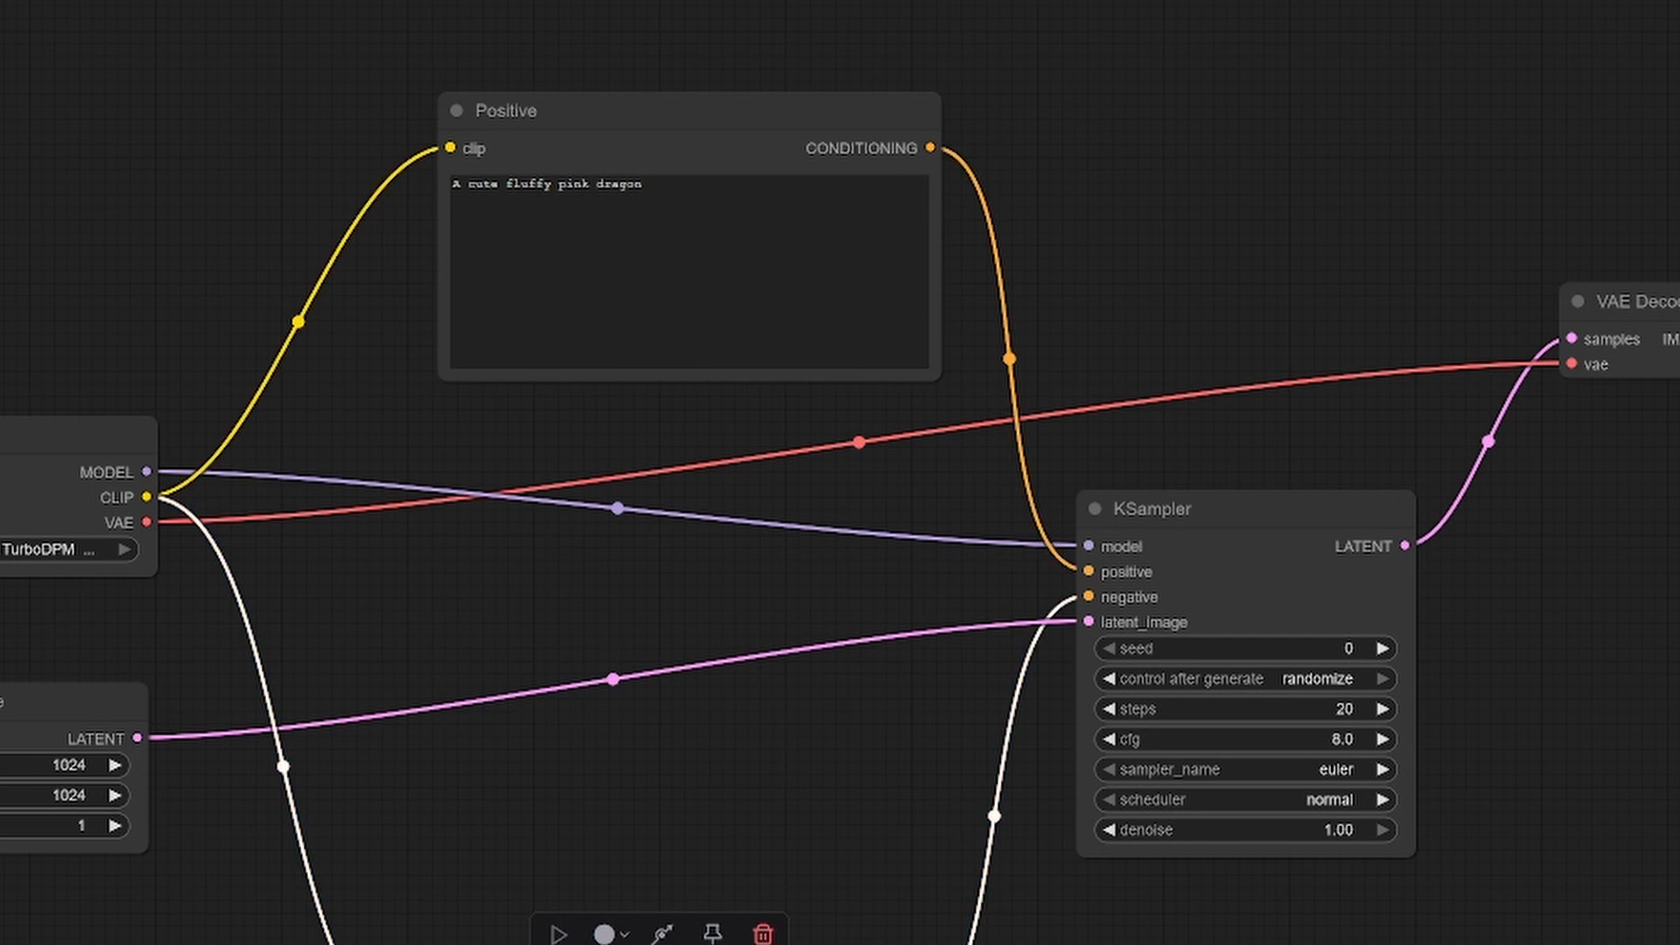
{"action": "type", "text": "Blurry, distor"}
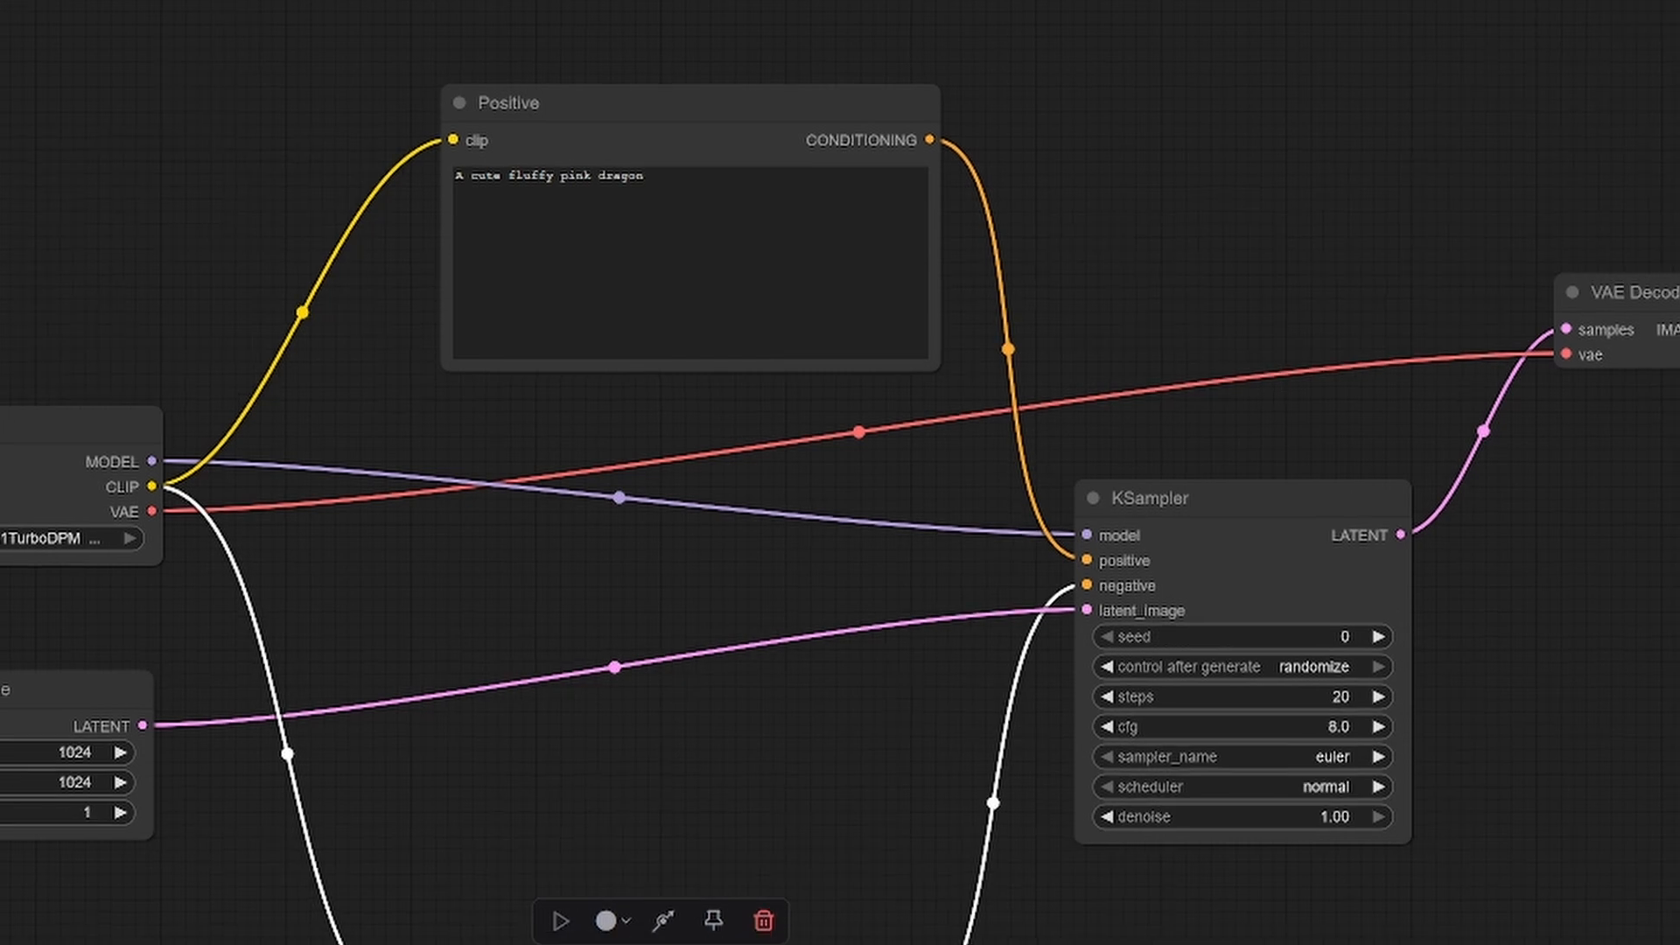
{"action": "type", "text": "ted"}
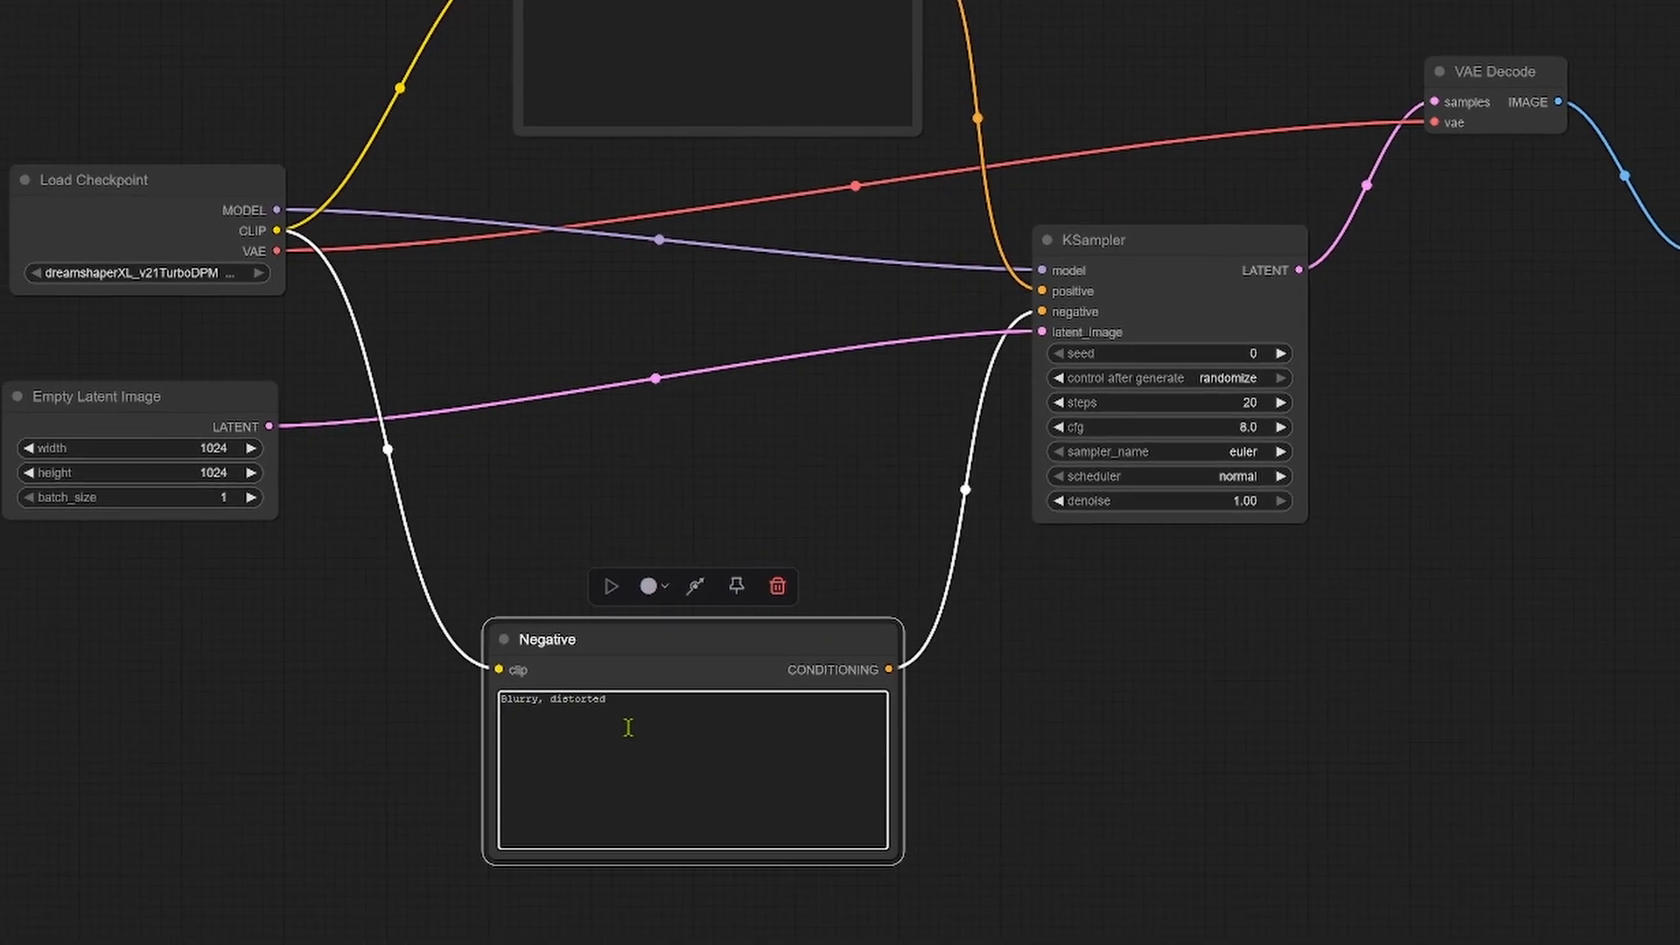
{"action": "key", "text": "BackSpace"}
{"action": "type", "text": ","}
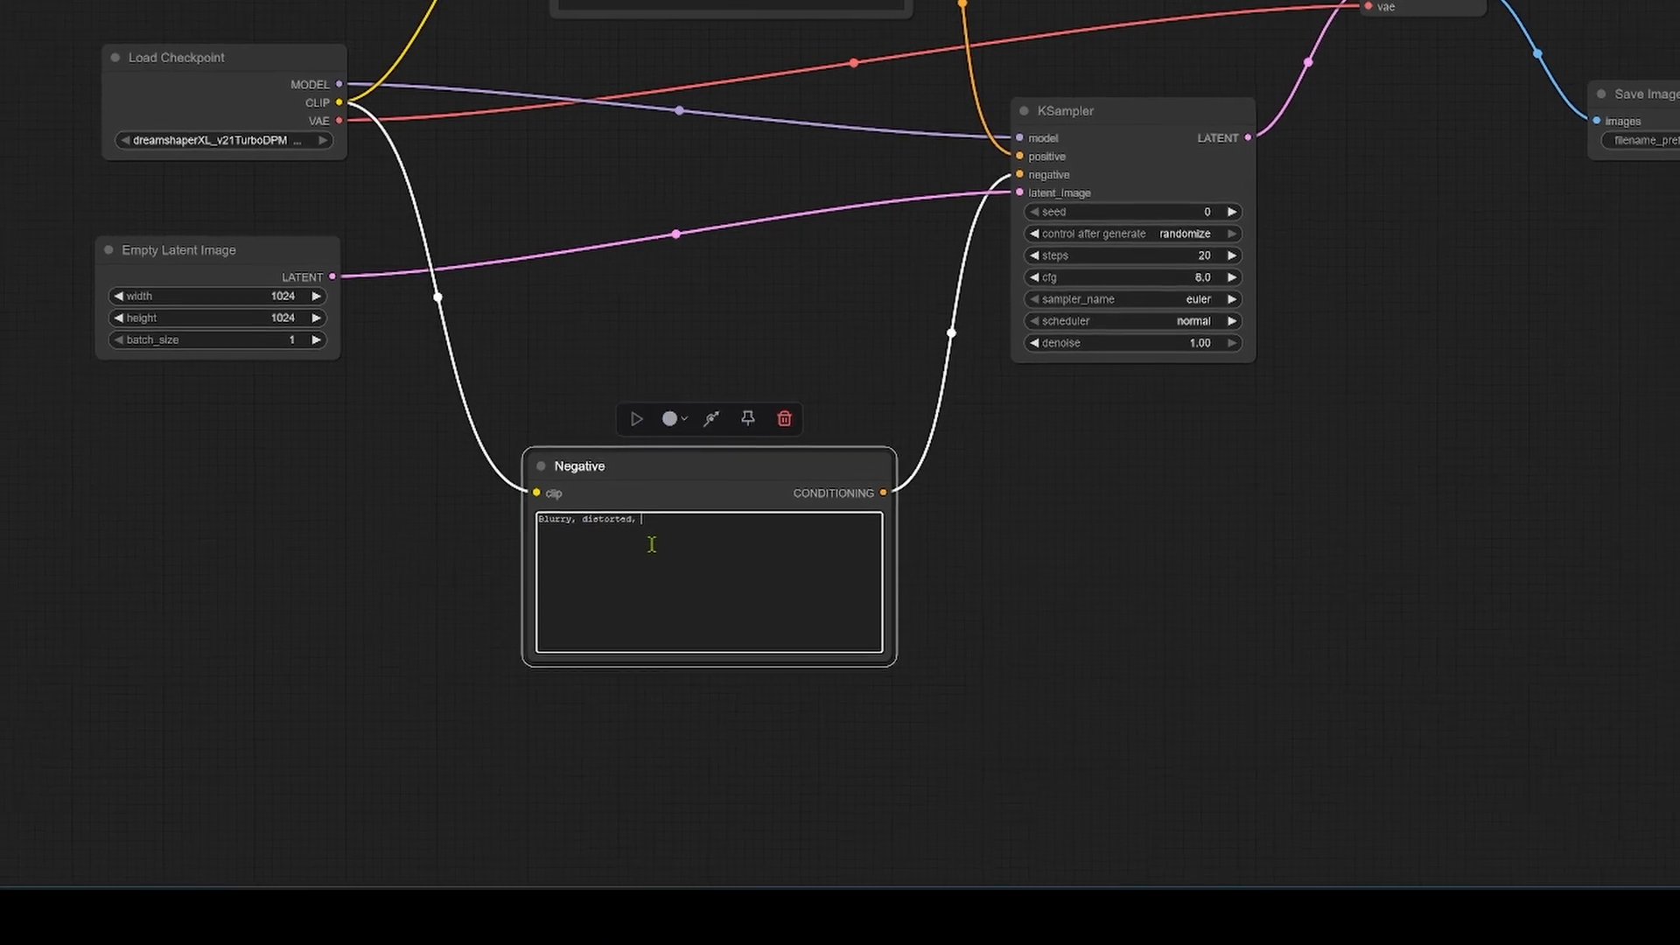
{"action": "type", "text": " extra"}
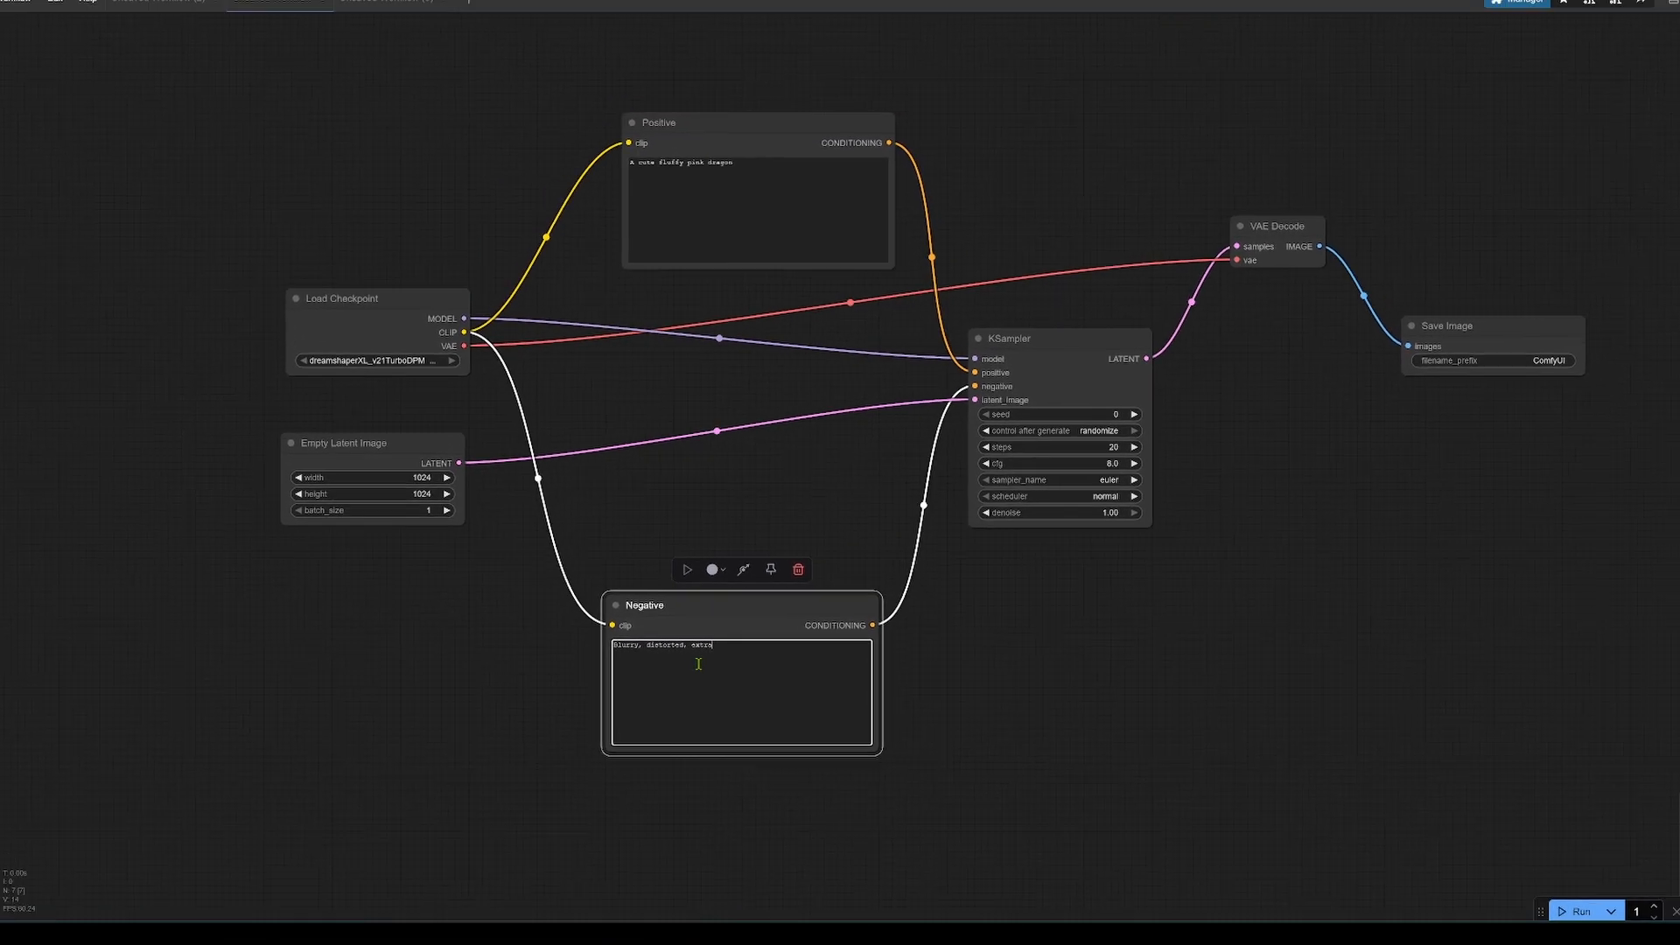
{"action": "type", "text": " limbs"}
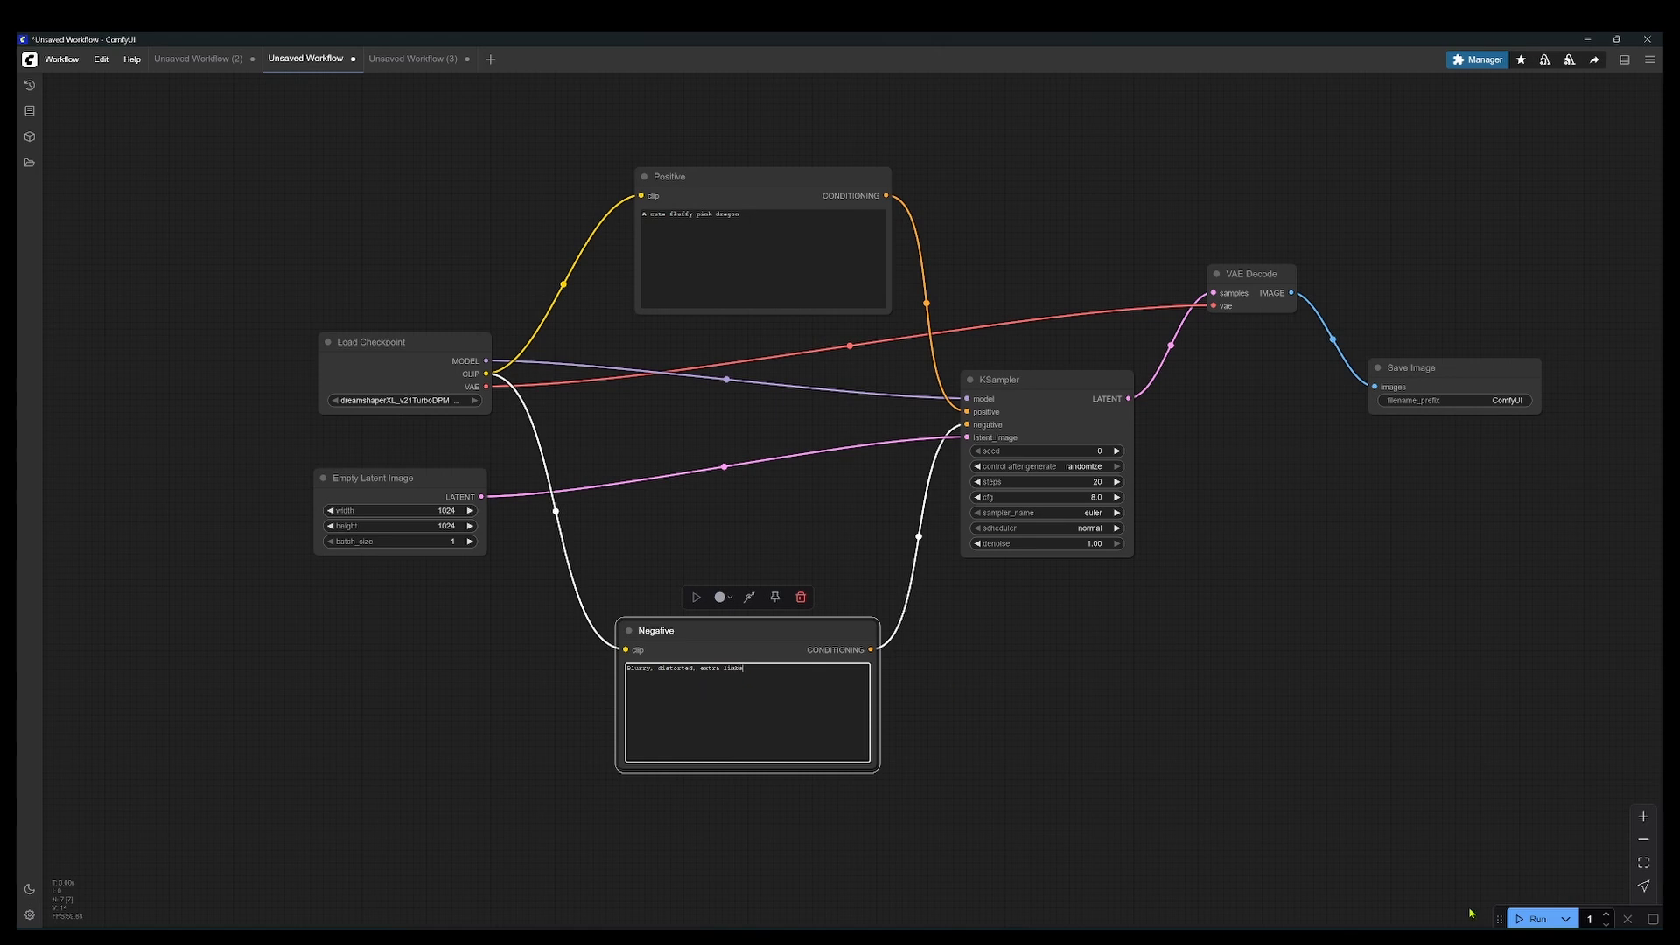
Run the workflow to generate the pink dragon and inspect the image in the Save Image node
{"action": "left_click", "coordinate": [1533, 919]}
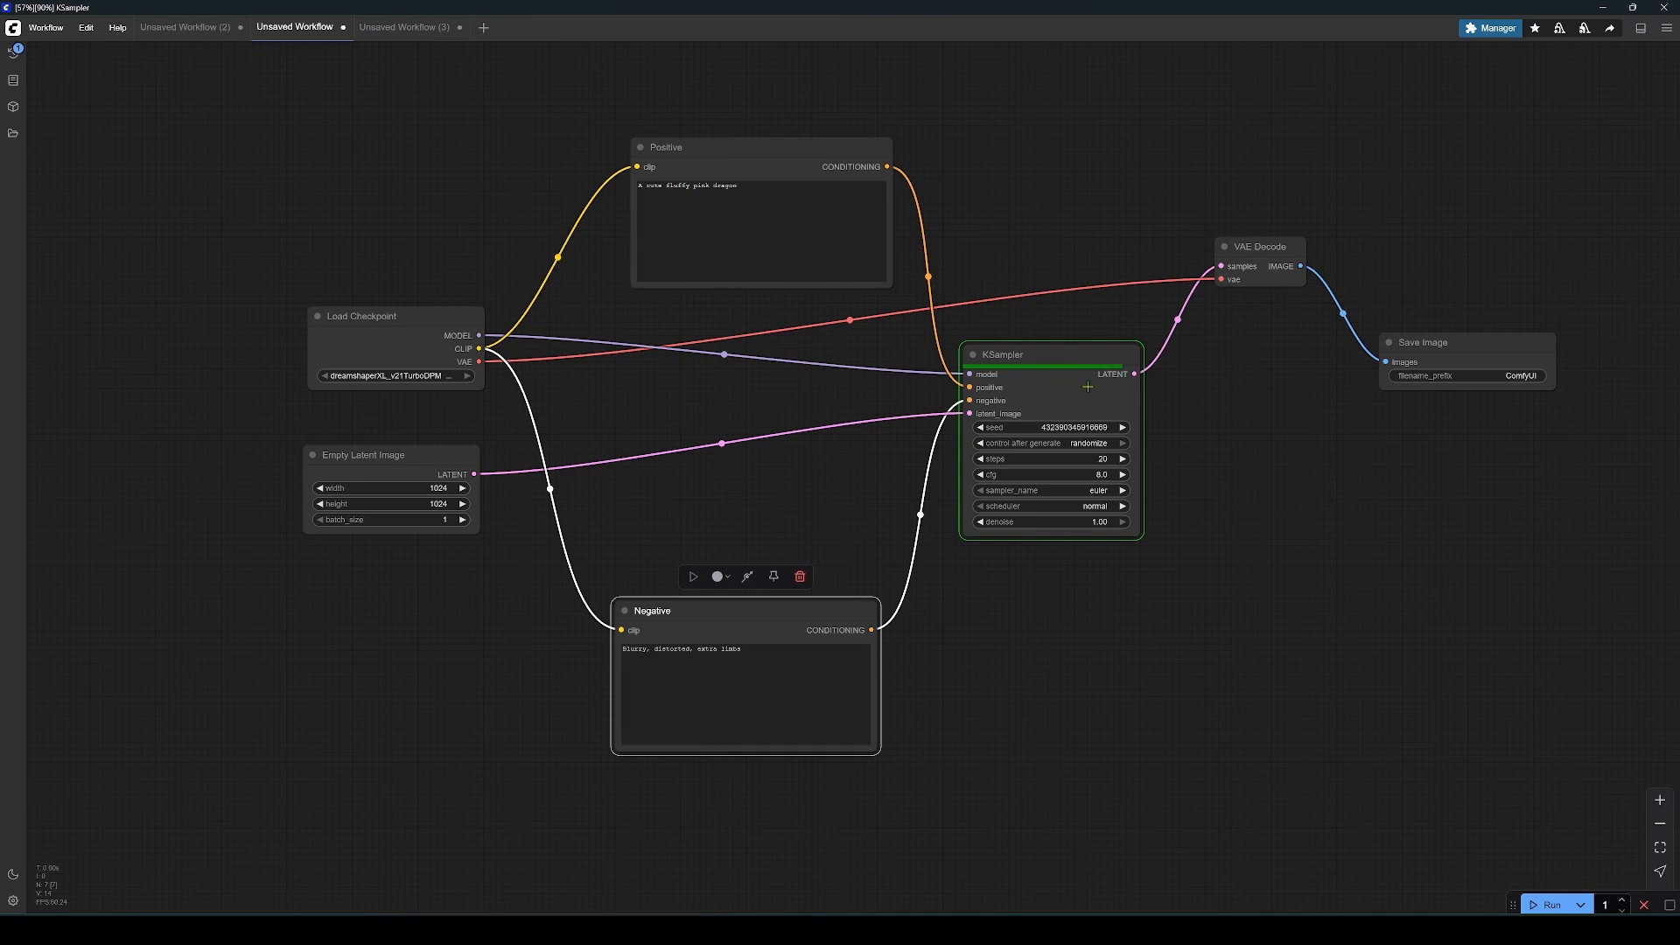
{"action": "scroll", "coordinate": [1492, 424], "scroll_direction": "up", "scroll_amount": 10}
{"action": "left_click_drag", "start_coordinate": [1428, 855], "coordinate": [919, 829]}
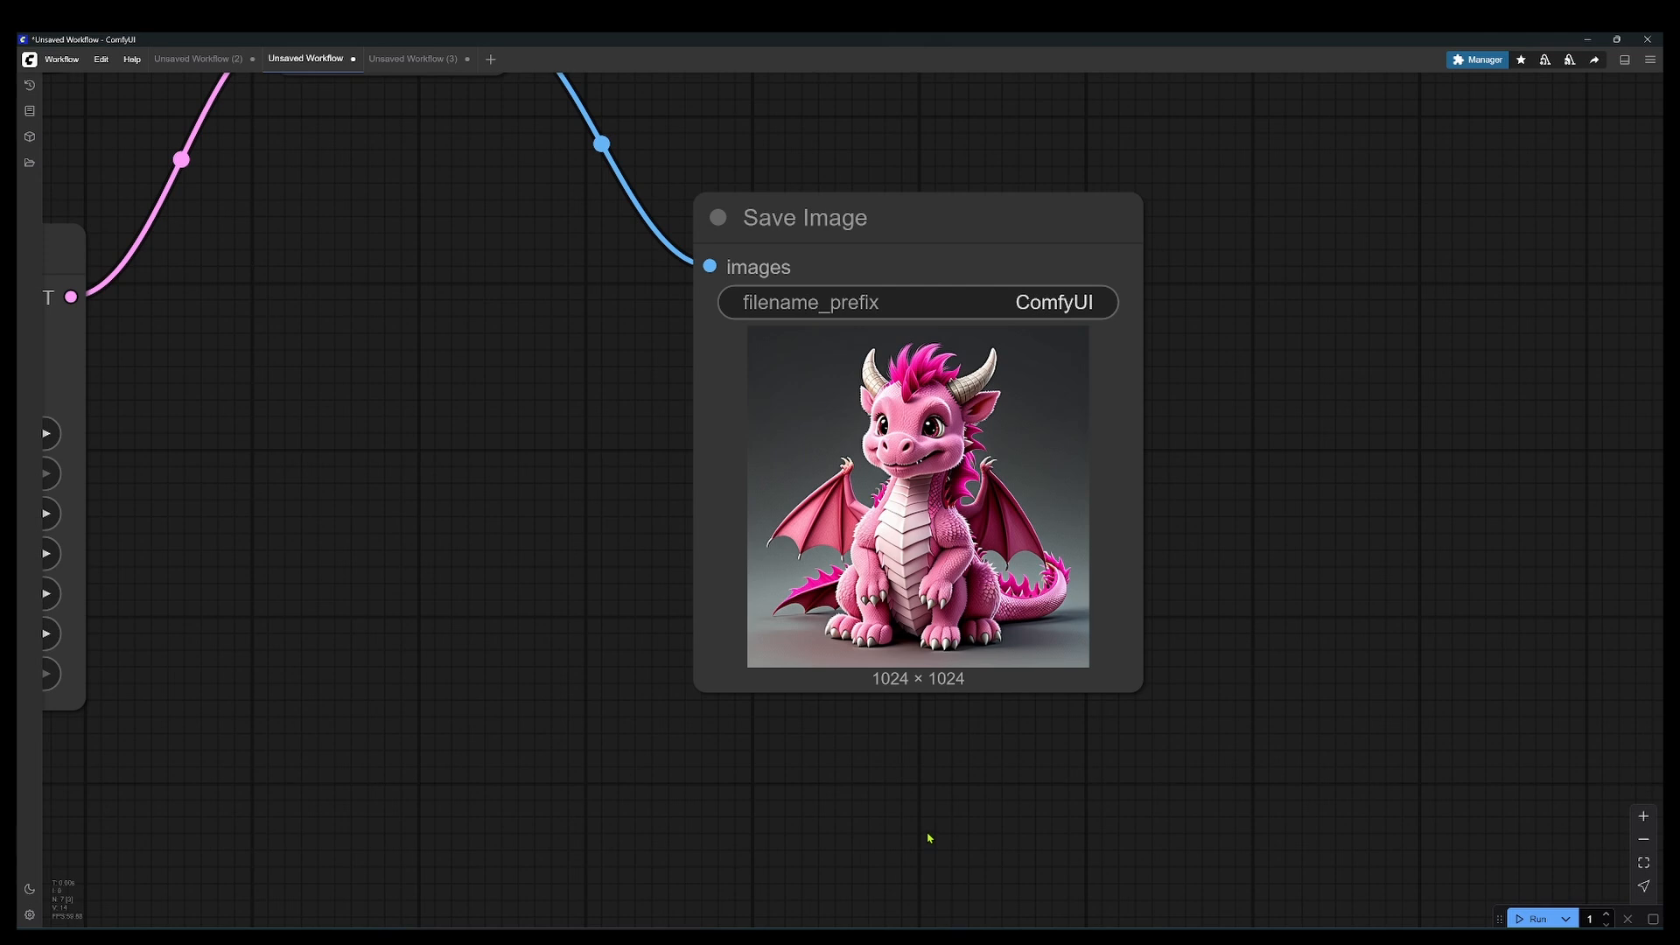
{"action": "scroll", "coordinate": [930, 838], "scroll_direction": "down", "scroll_amount": 7}
{"action": "left_click_drag", "start_coordinate": [665, 653], "coordinate": [973, 354]}
{"action": "scroll", "coordinate": [967, 507], "scroll_direction": "down", "scroll_amount": 6}
{"action": "left_click_drag", "start_coordinate": [930, 586], "coordinate": [1043, 588]}
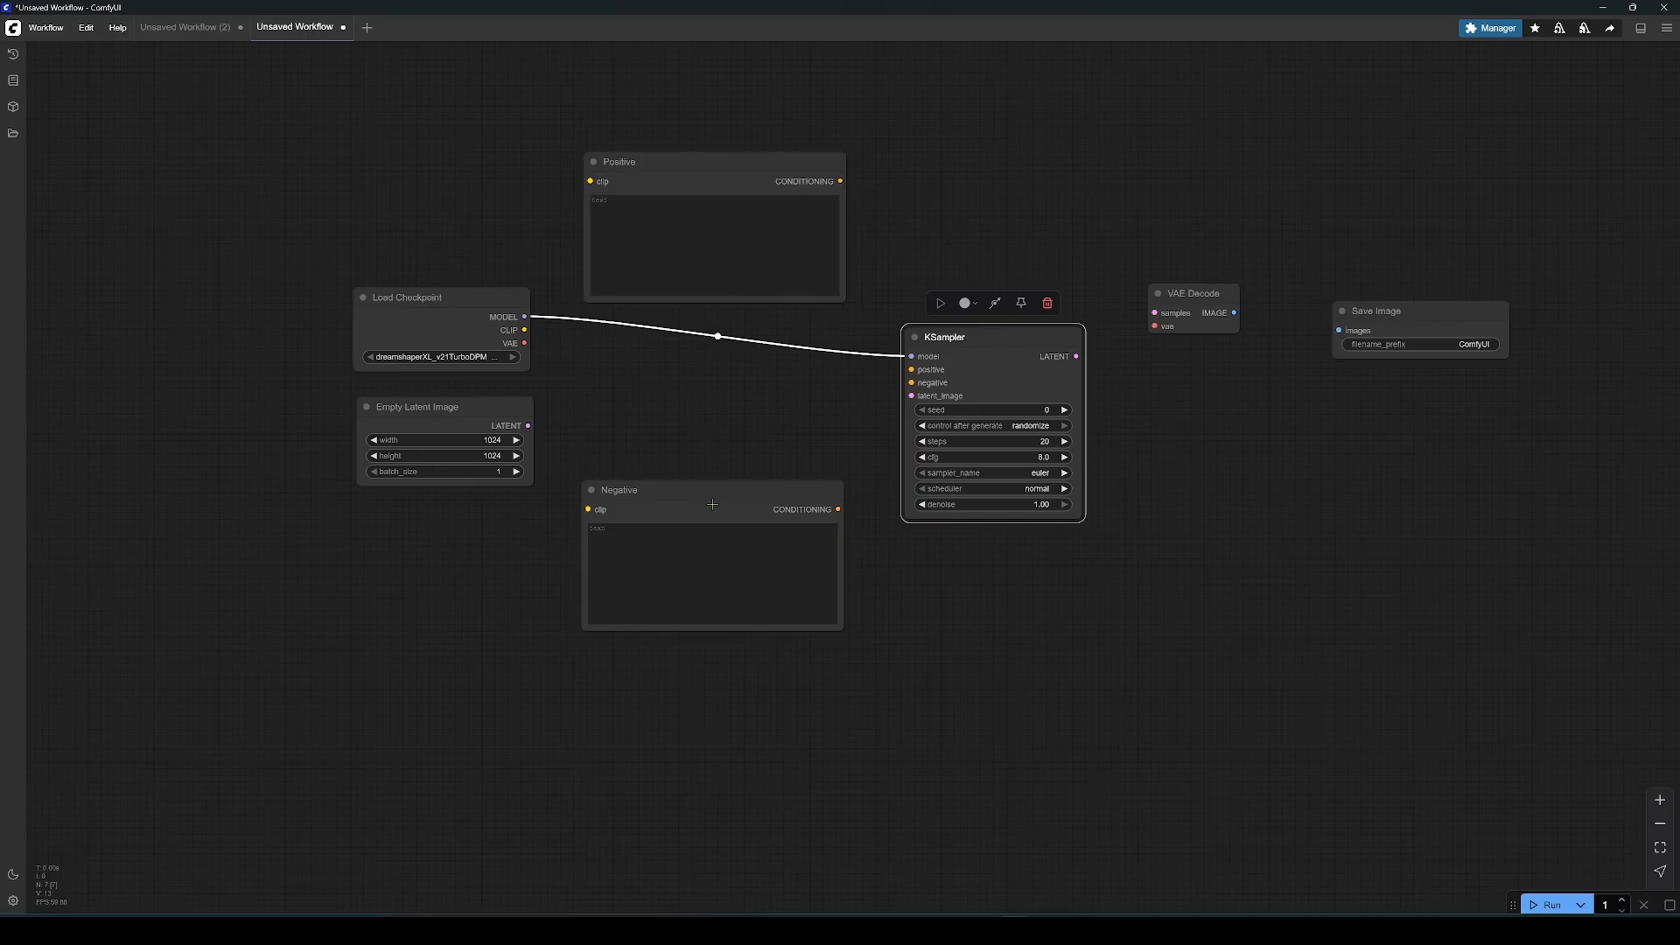
Connect the Load Checkpoint CLIP output to the clip inputs of the Positive and Negative nodes and move these two nodes slightly closer together
{"action": "left_click_drag", "start_coordinate": [525, 330], "coordinate": [590, 181]}
{"action": "left_click_drag", "start_coordinate": [588, 509], "coordinate": [525, 331]}
{"action": "left_click_drag", "start_coordinate": [748, 490], "coordinate": [758, 453]}
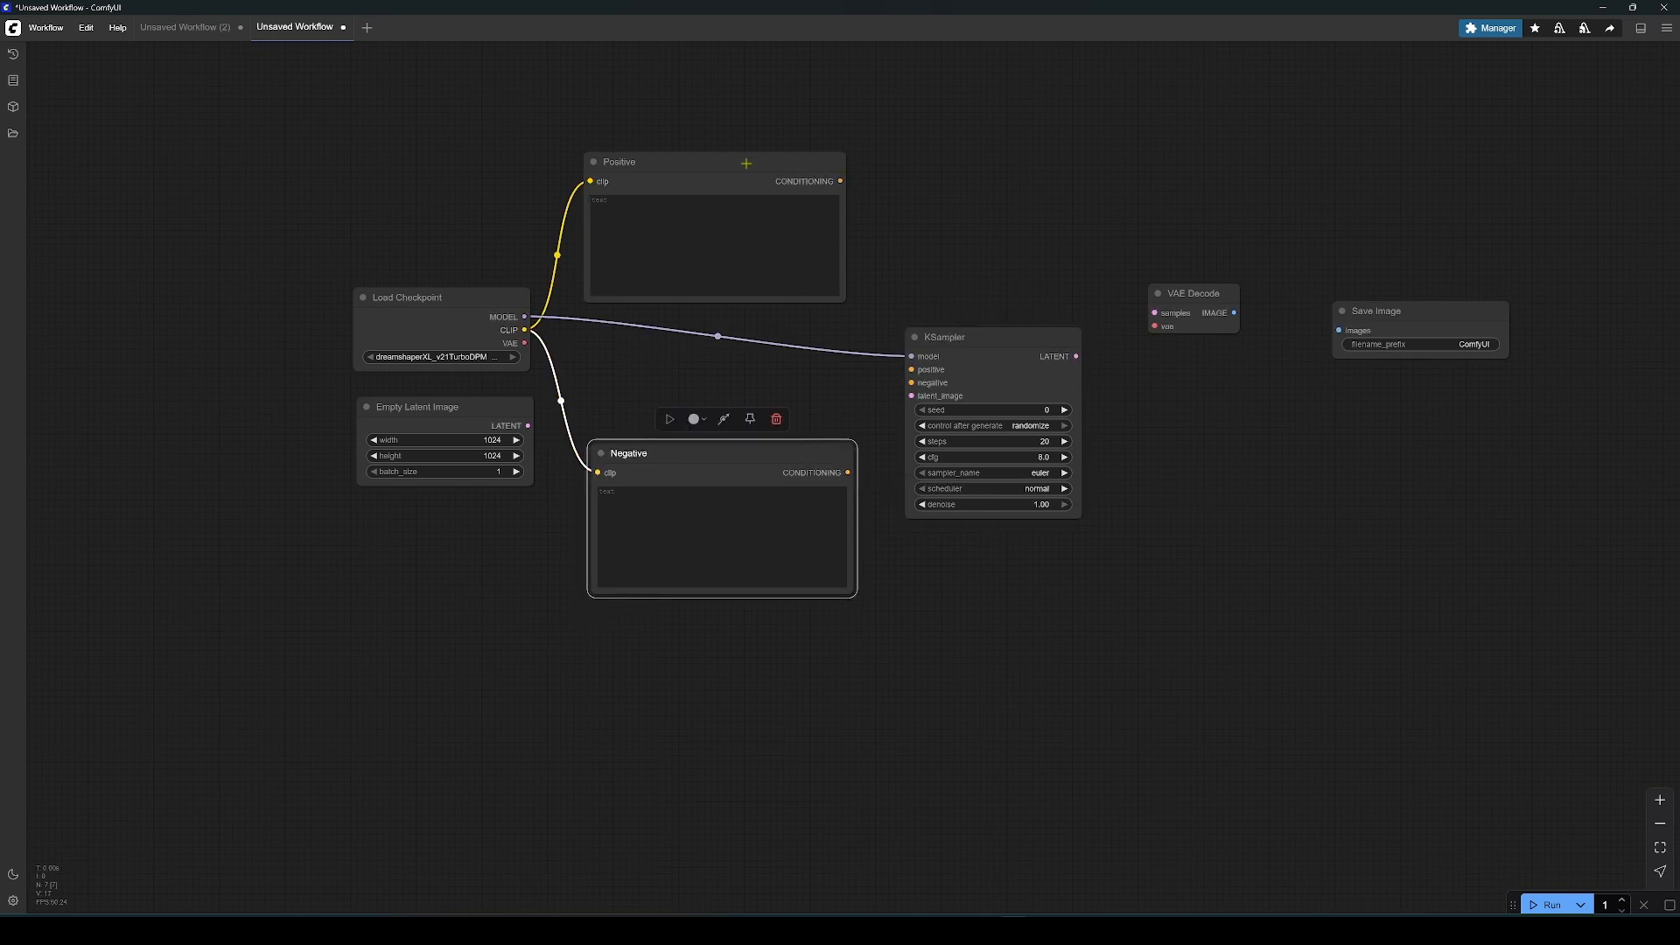
{"action": "left_click_drag", "start_coordinate": [745, 162], "coordinate": [752, 178]}
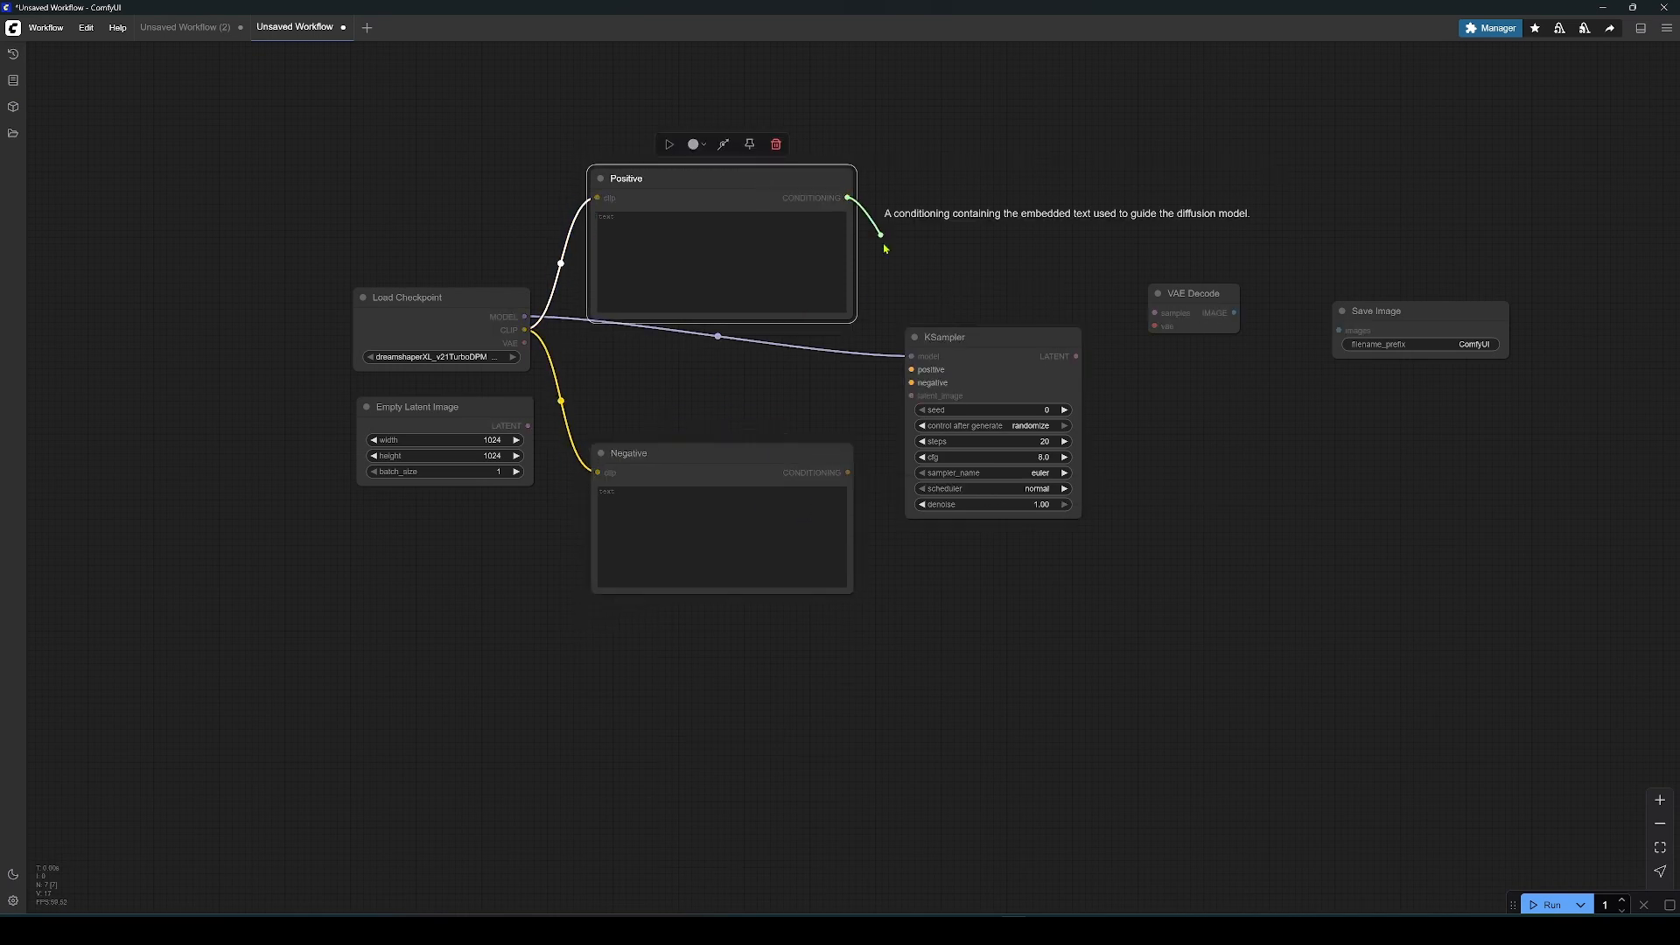
Connect the Positive and Negative CONDITIONING outputs to the matching KSampler inputs and nudge the Positive node slightly upward
{"action": "left_click_drag", "start_coordinate": [847, 198], "coordinate": [911, 370]}
{"action": "left_click_drag", "start_coordinate": [847, 473], "coordinate": [911, 383]}
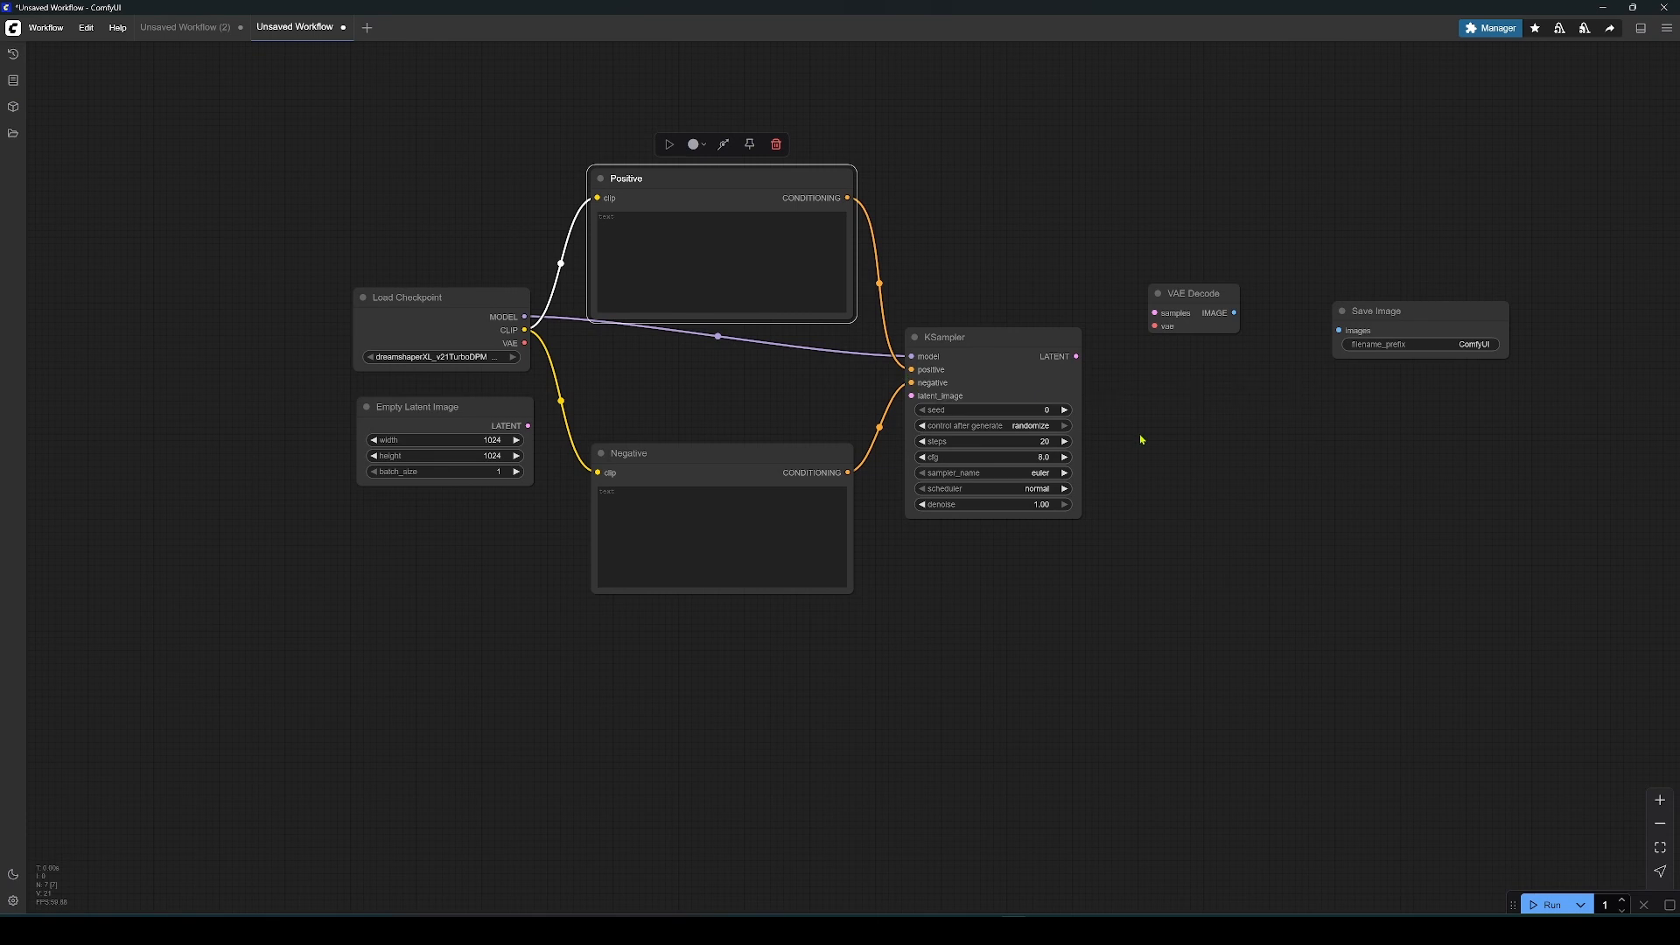
{"action": "left_click_drag", "start_coordinate": [725, 174], "coordinate": [744, 162]}
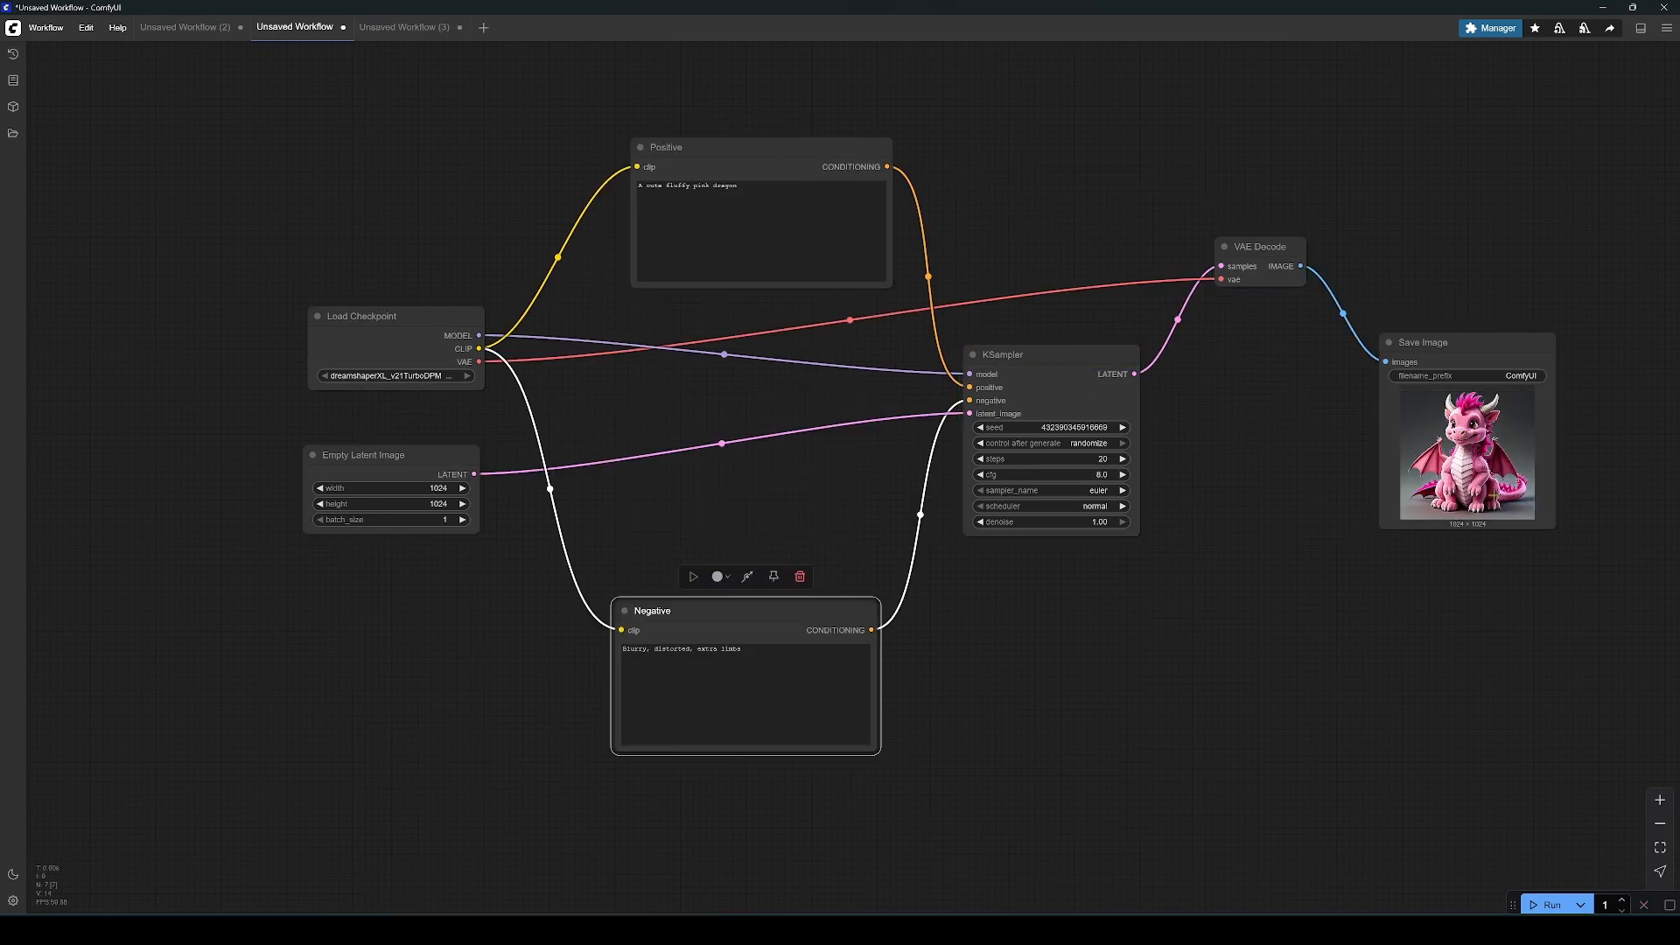
{"action": "scroll", "coordinate": [1507, 512], "scroll_direction": "up", "scroll_amount": 5}
{"action": "left_click_drag", "start_coordinate": [1429, 666], "coordinate": [929, 823]}
{"action": "scroll", "coordinate": [889, 727], "scroll_direction": "up", "scroll_amount": 5}
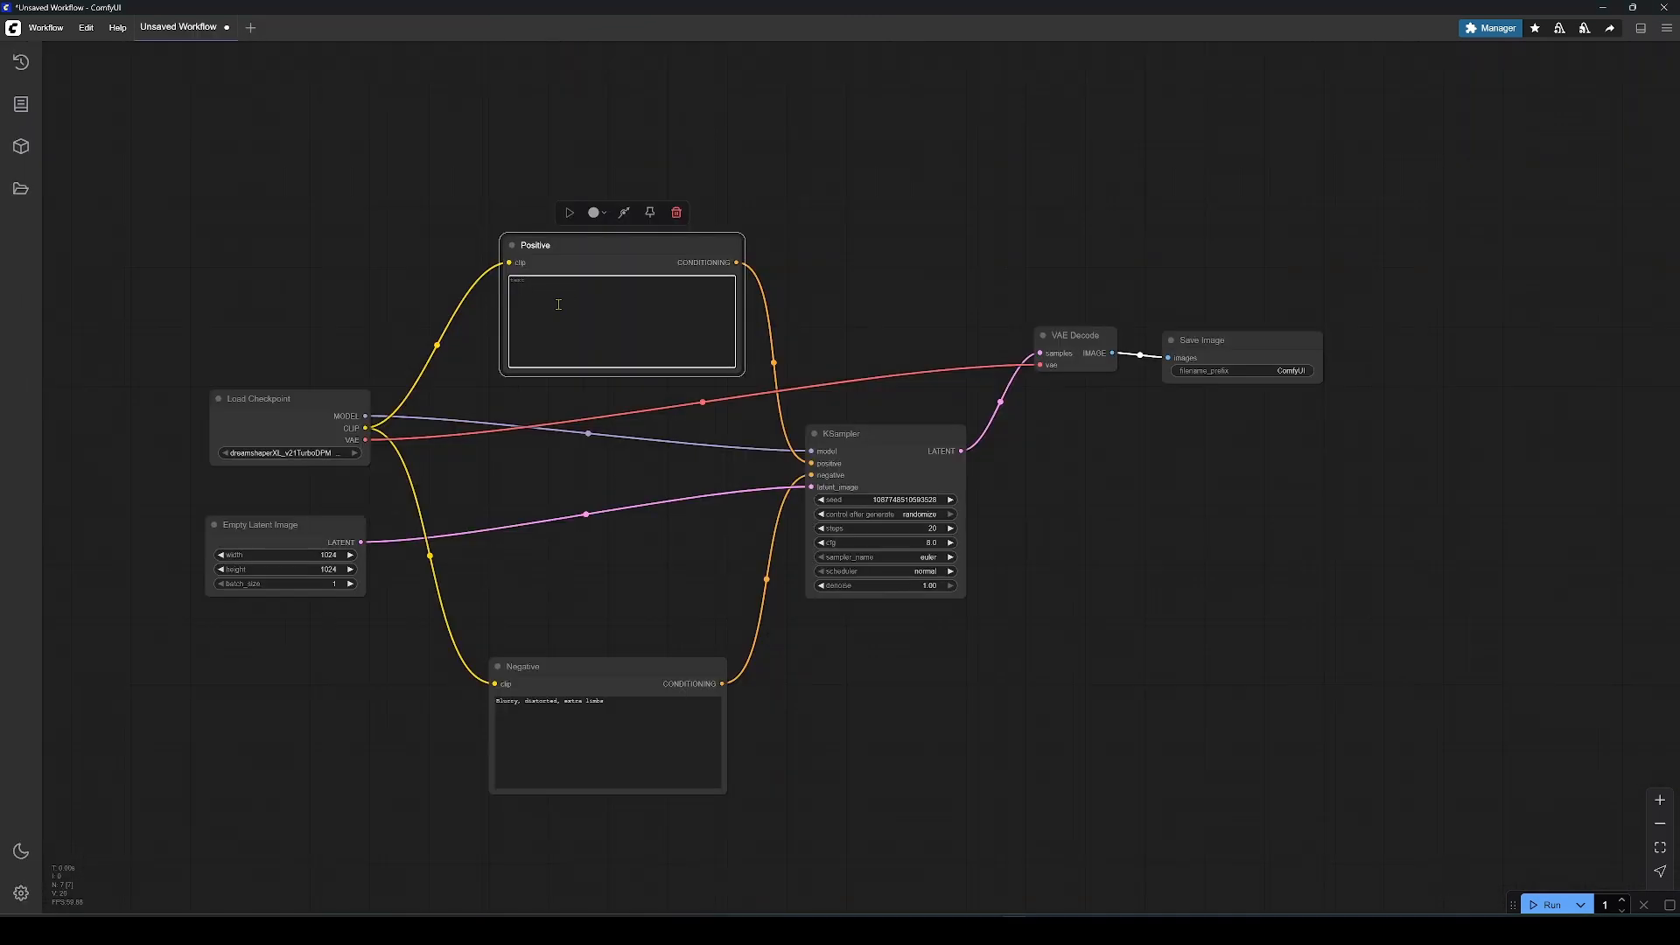
Enter a positive prompt for a high-resolution character sheet of a consistent young woman in four distinct poses, run the workflow and inspect the image
{"action": "type", "text": "A single high-resolution character sheet featuring a consistent young woman character in four distinct poses, arranged in a 2x2 grid on a transparent background. The character is a stunning 25-year-old with long, wavy chestnut hair, sun-kissed skin, and expressive hazel eyes, wearing a flowing tropical dress with floral patterns."}
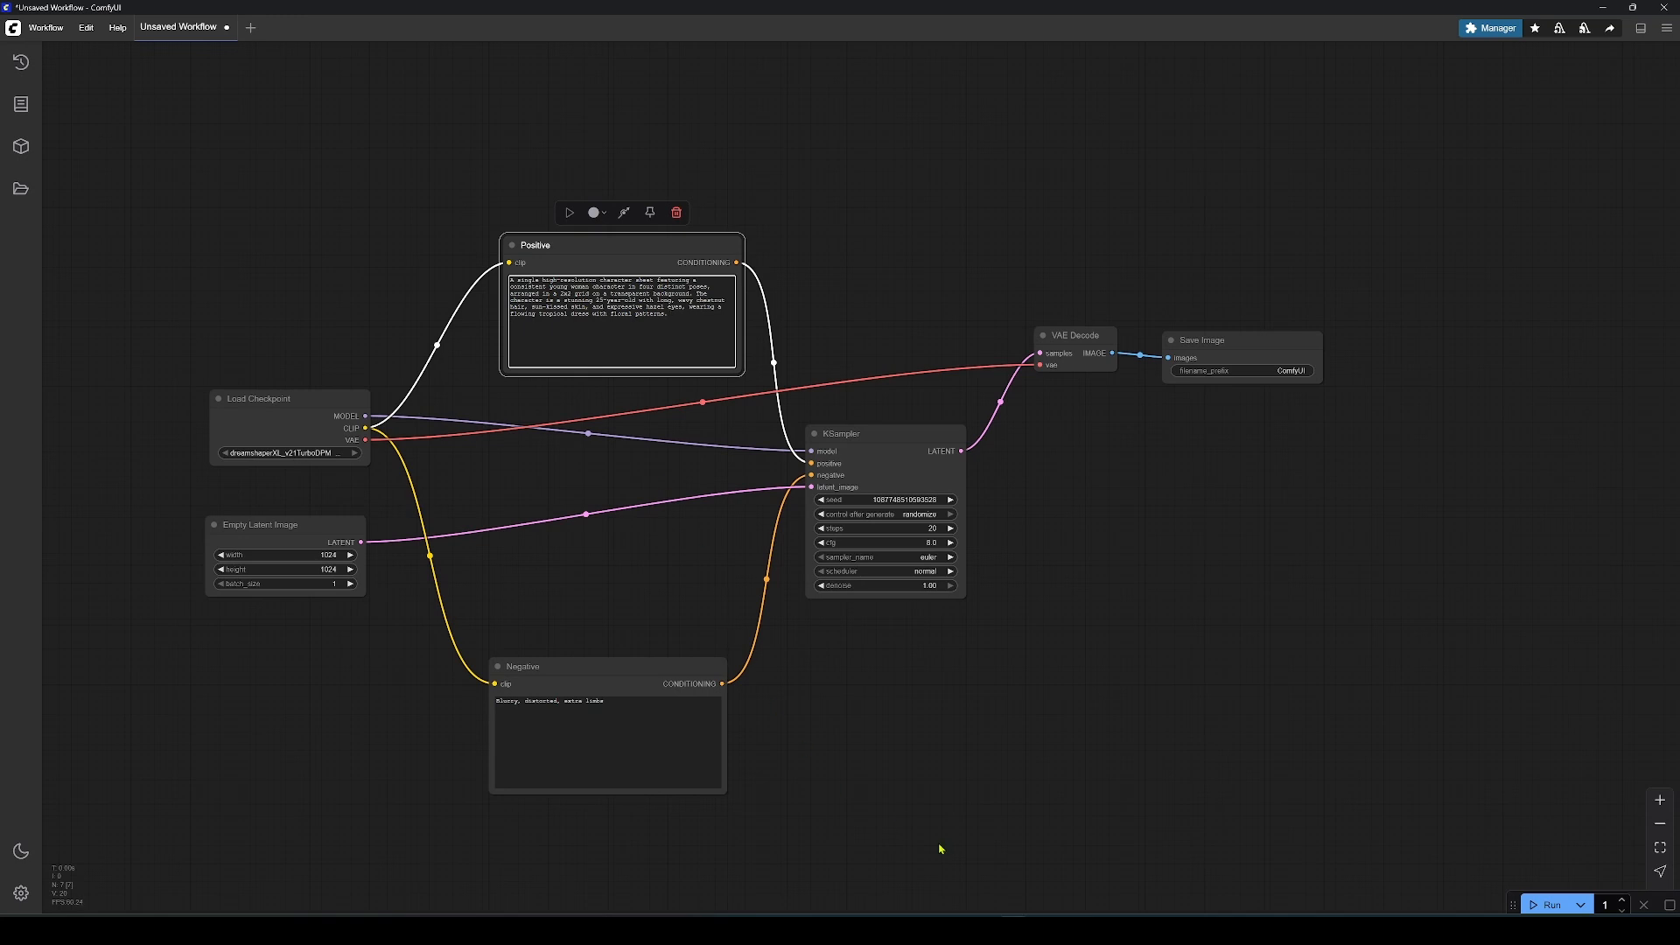
{"action": "left_click", "coordinate": [1548, 905]}
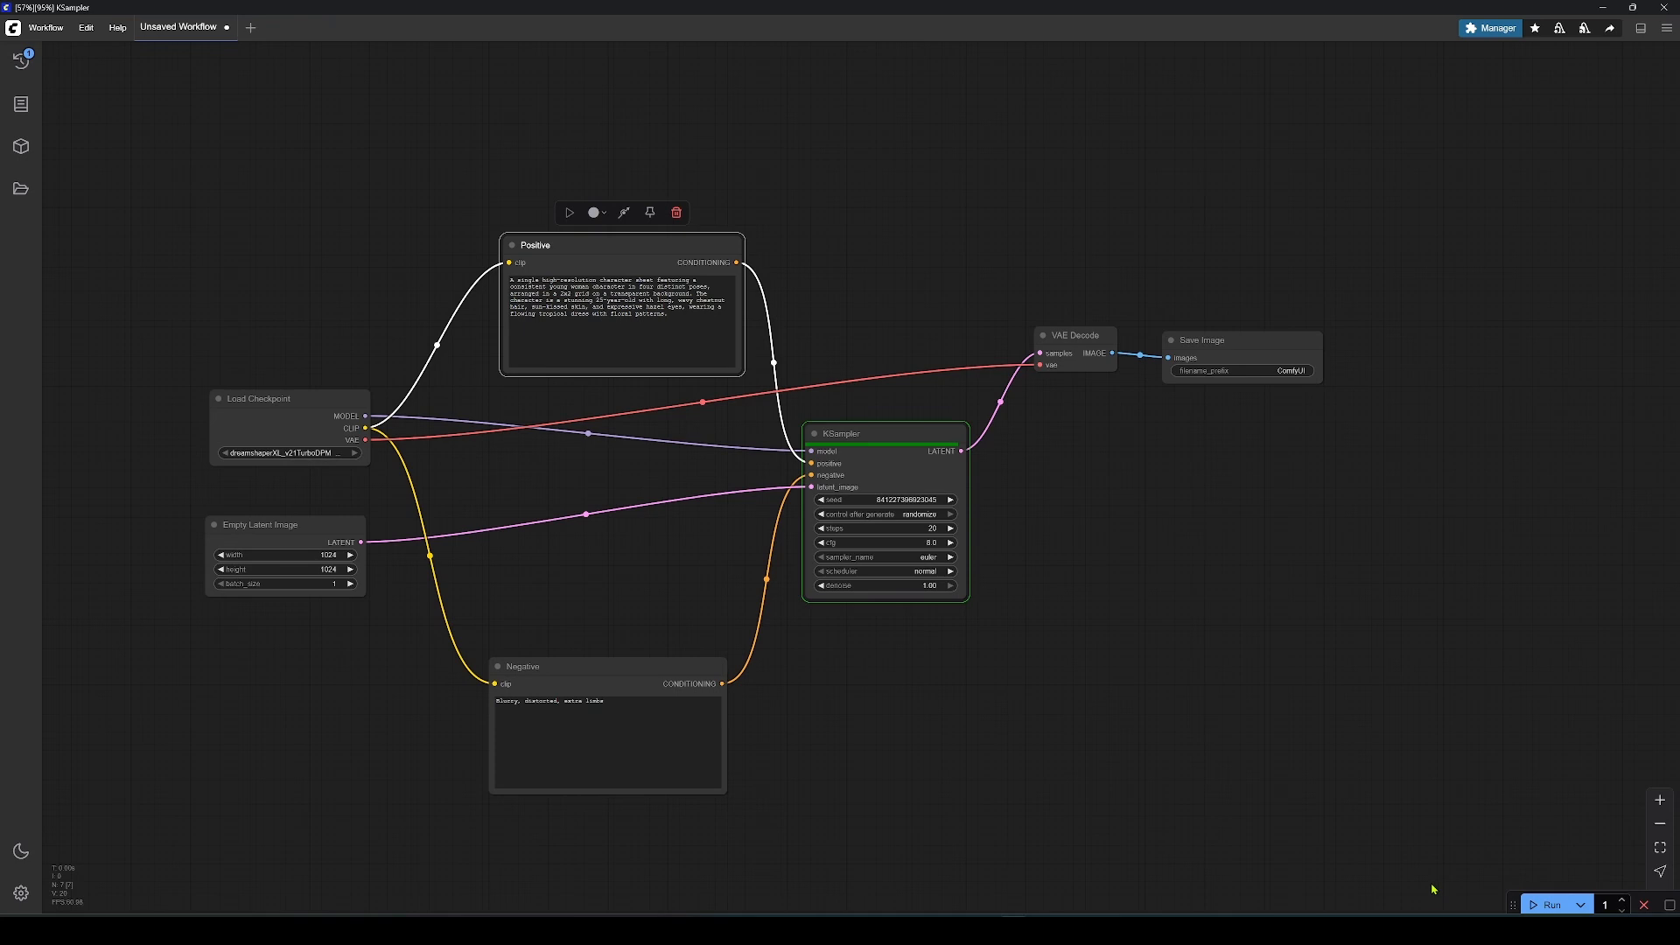
{"action": "scroll", "coordinate": [1272, 566], "scroll_direction": "up", "scroll_amount": 6}
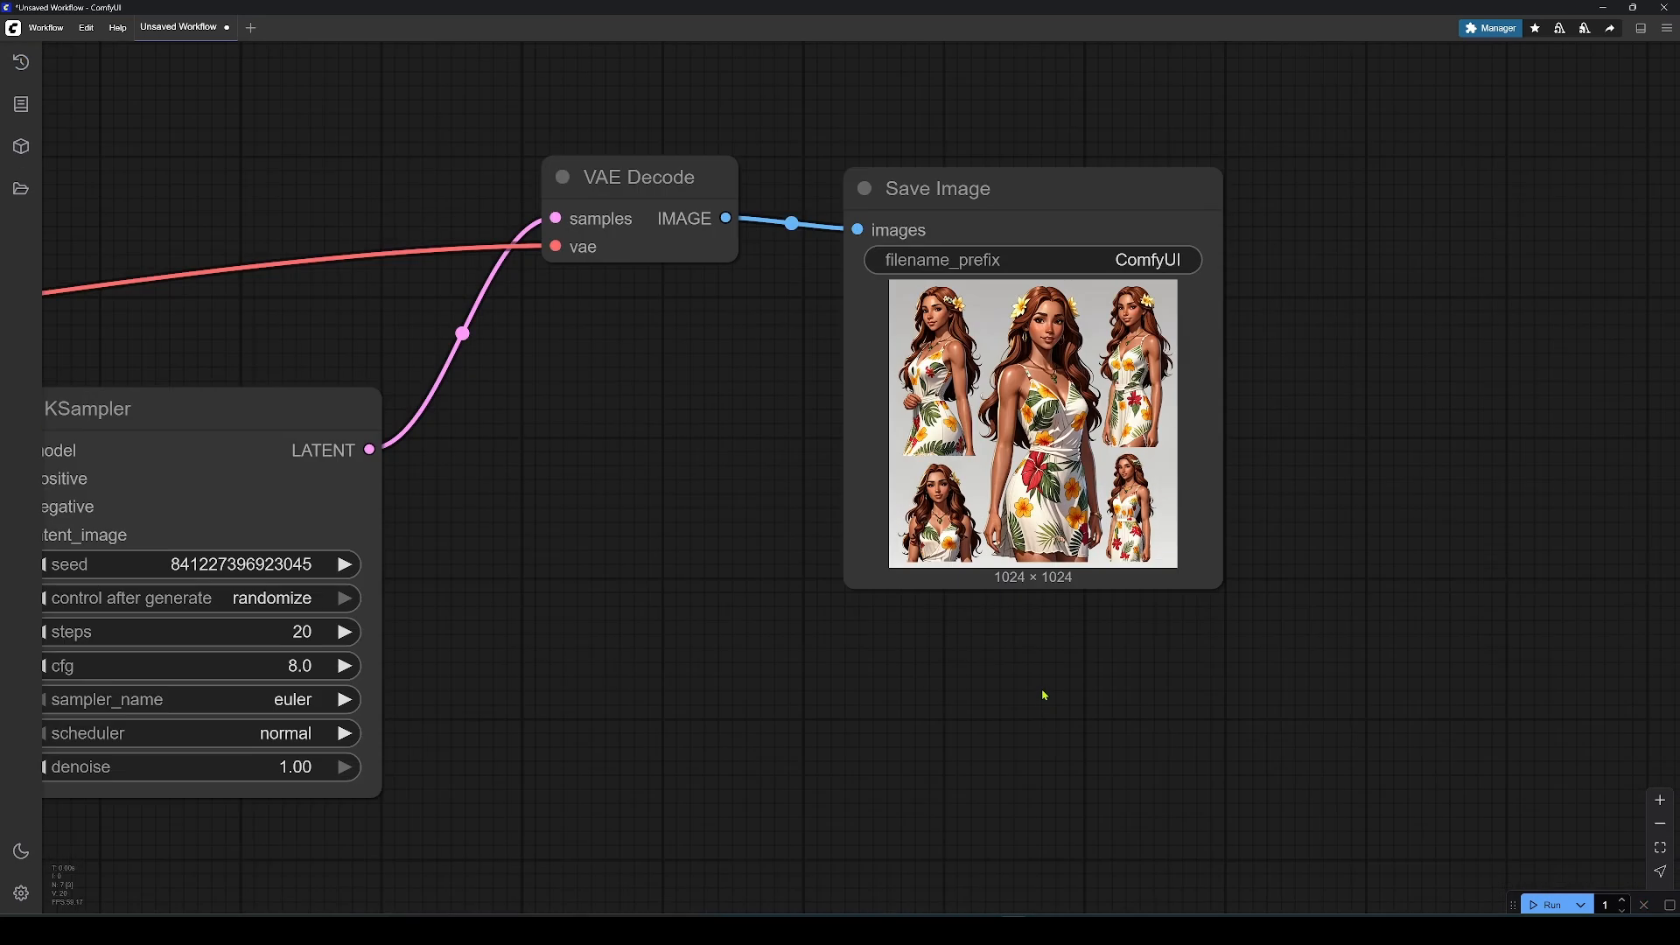
{"action": "scroll", "coordinate": [1046, 696], "scroll_direction": "down", "scroll_amount": 5}
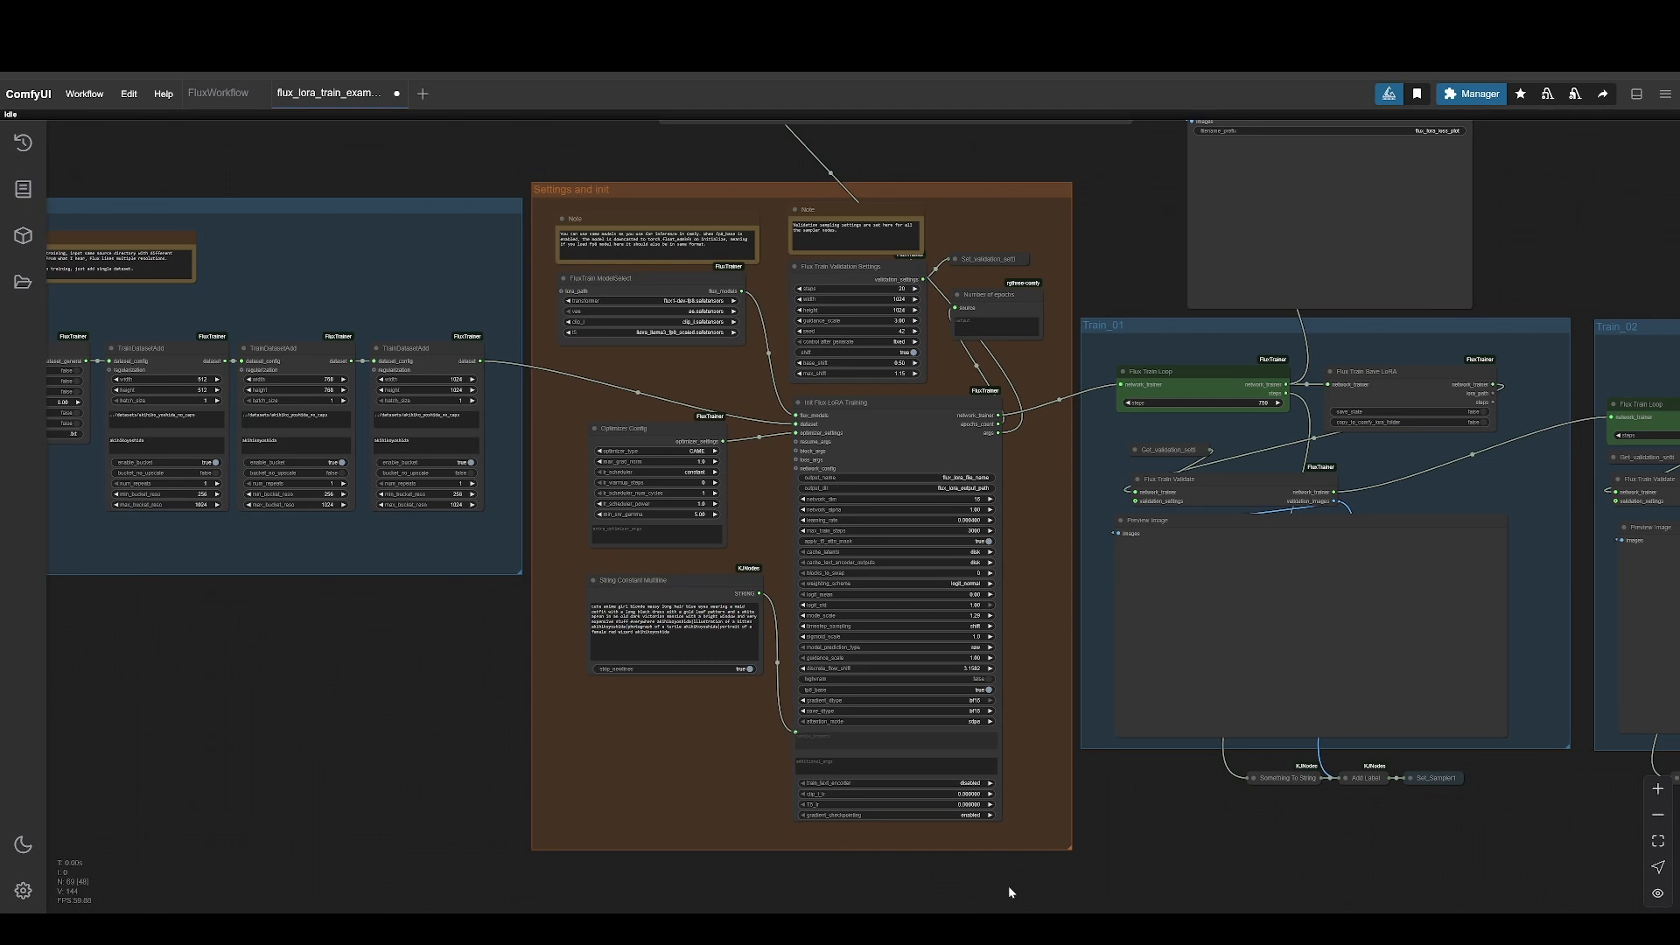
Delete the Flux Train Validation Settings, its connected Set node, Number of epochs and String Constant Multiline nodes from the Settings and Init group
{"action": "scroll", "coordinate": [775, 759], "scroll_direction": "up", "scroll_amount": 2}
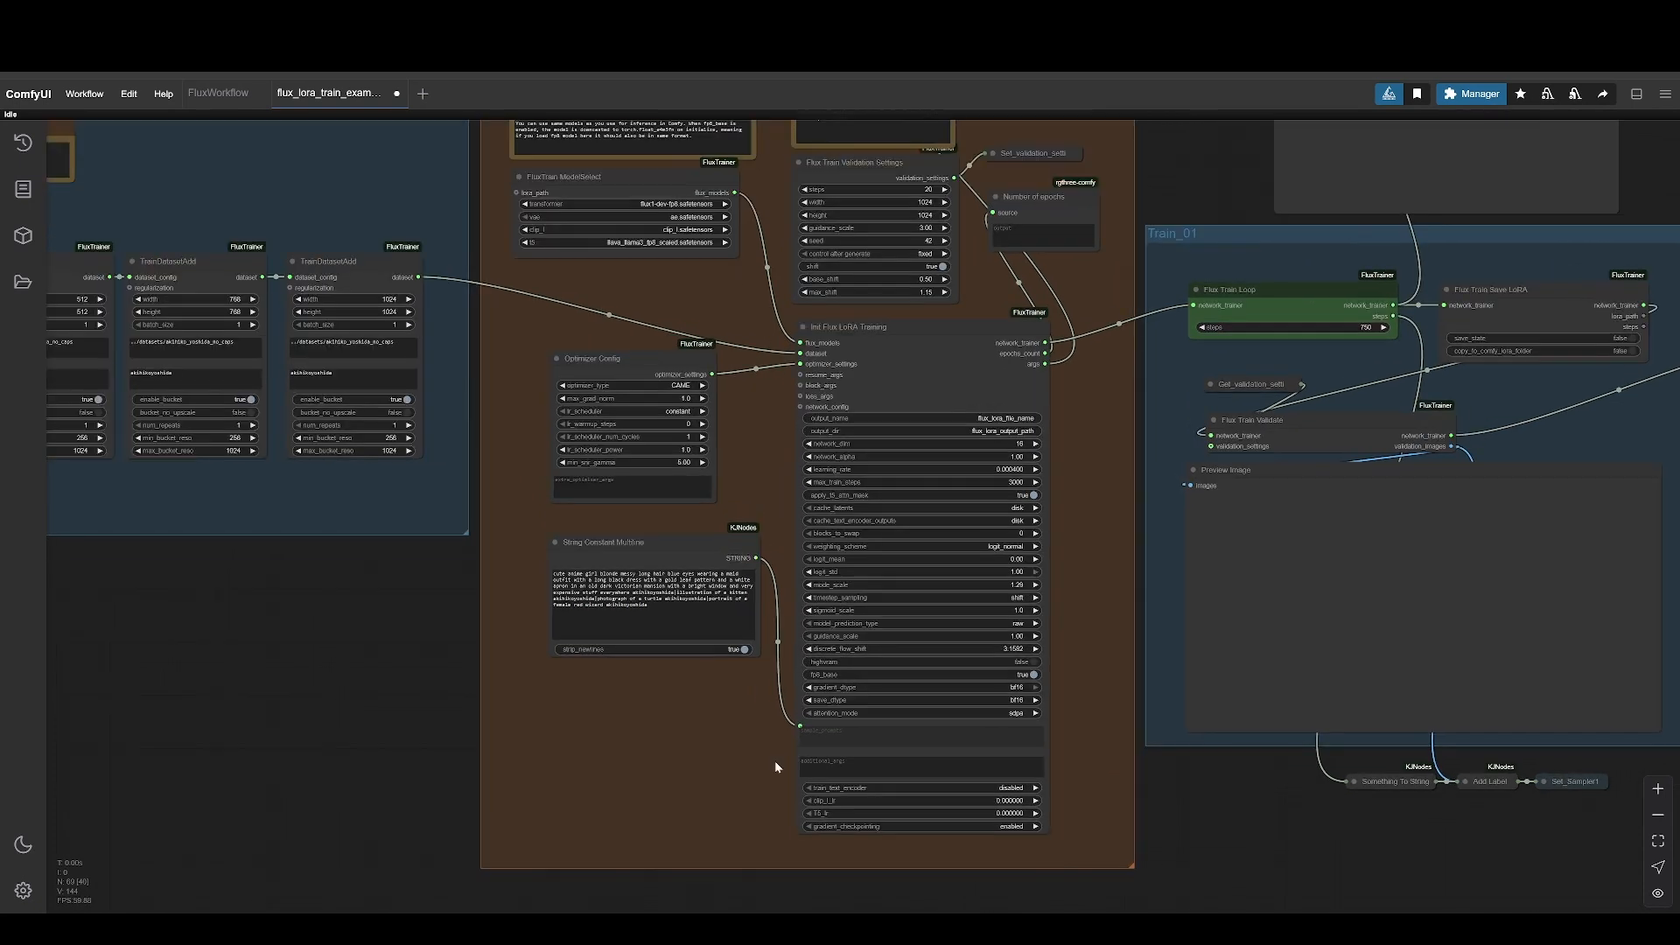
{"action": "scroll", "coordinate": [774, 760], "scroll_direction": "down", "scroll_amount": 3}
{"action": "scroll", "coordinate": [781, 645], "scroll_direction": "up", "scroll_amount": 3}
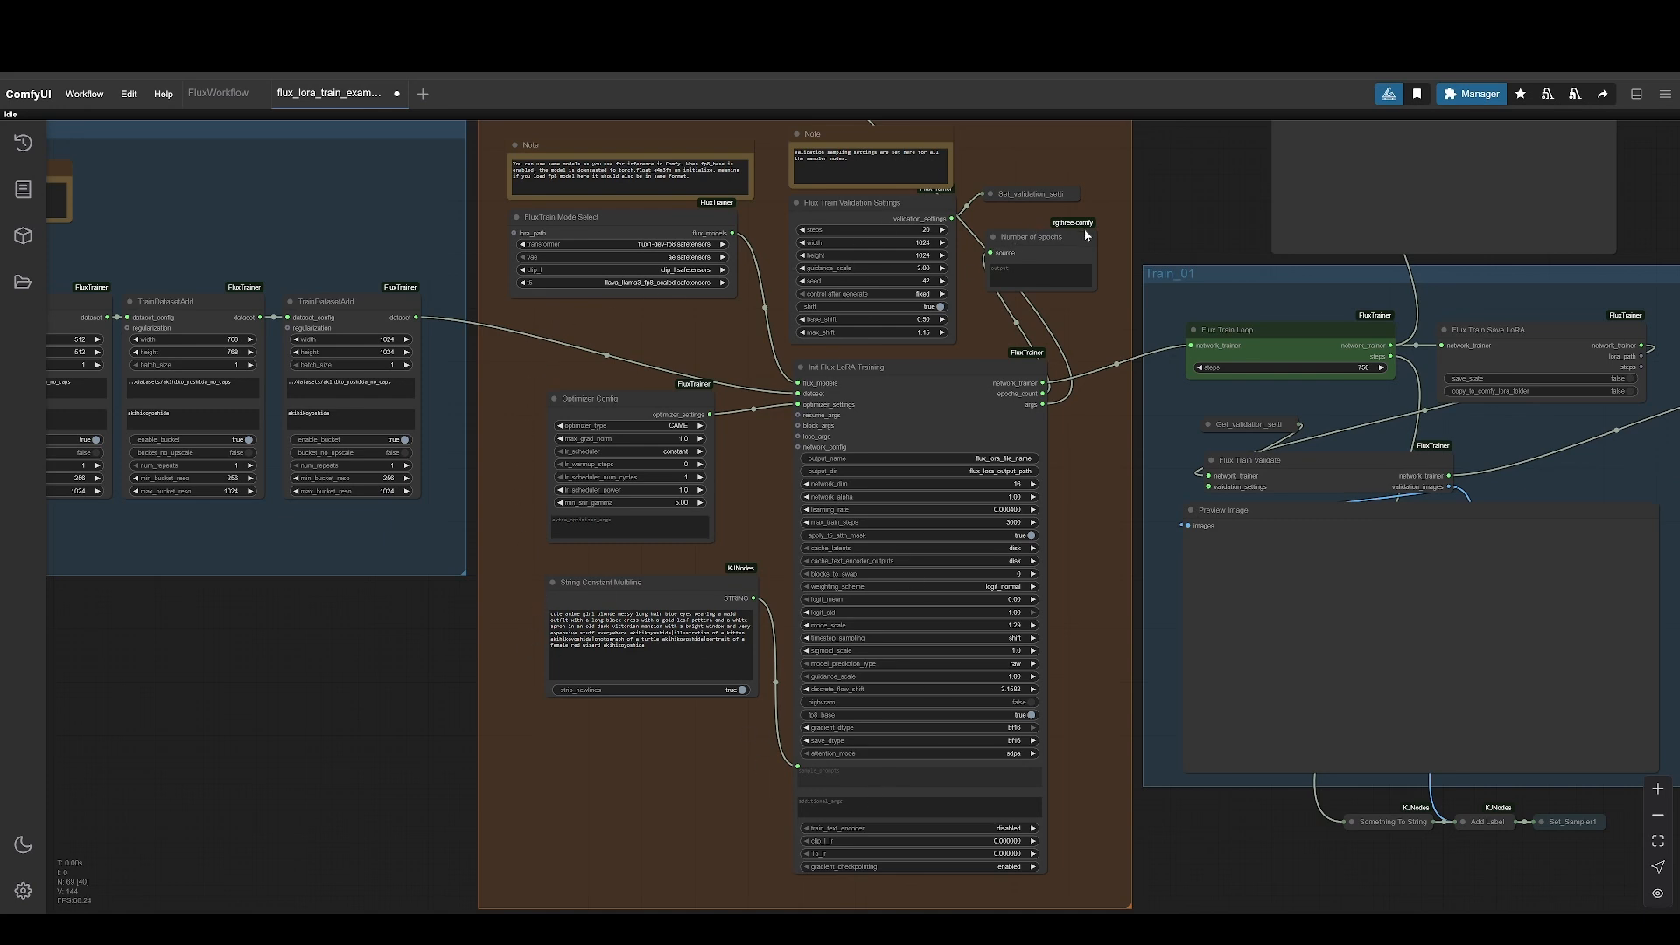
{"action": "left_click", "coordinate": [938, 203]}
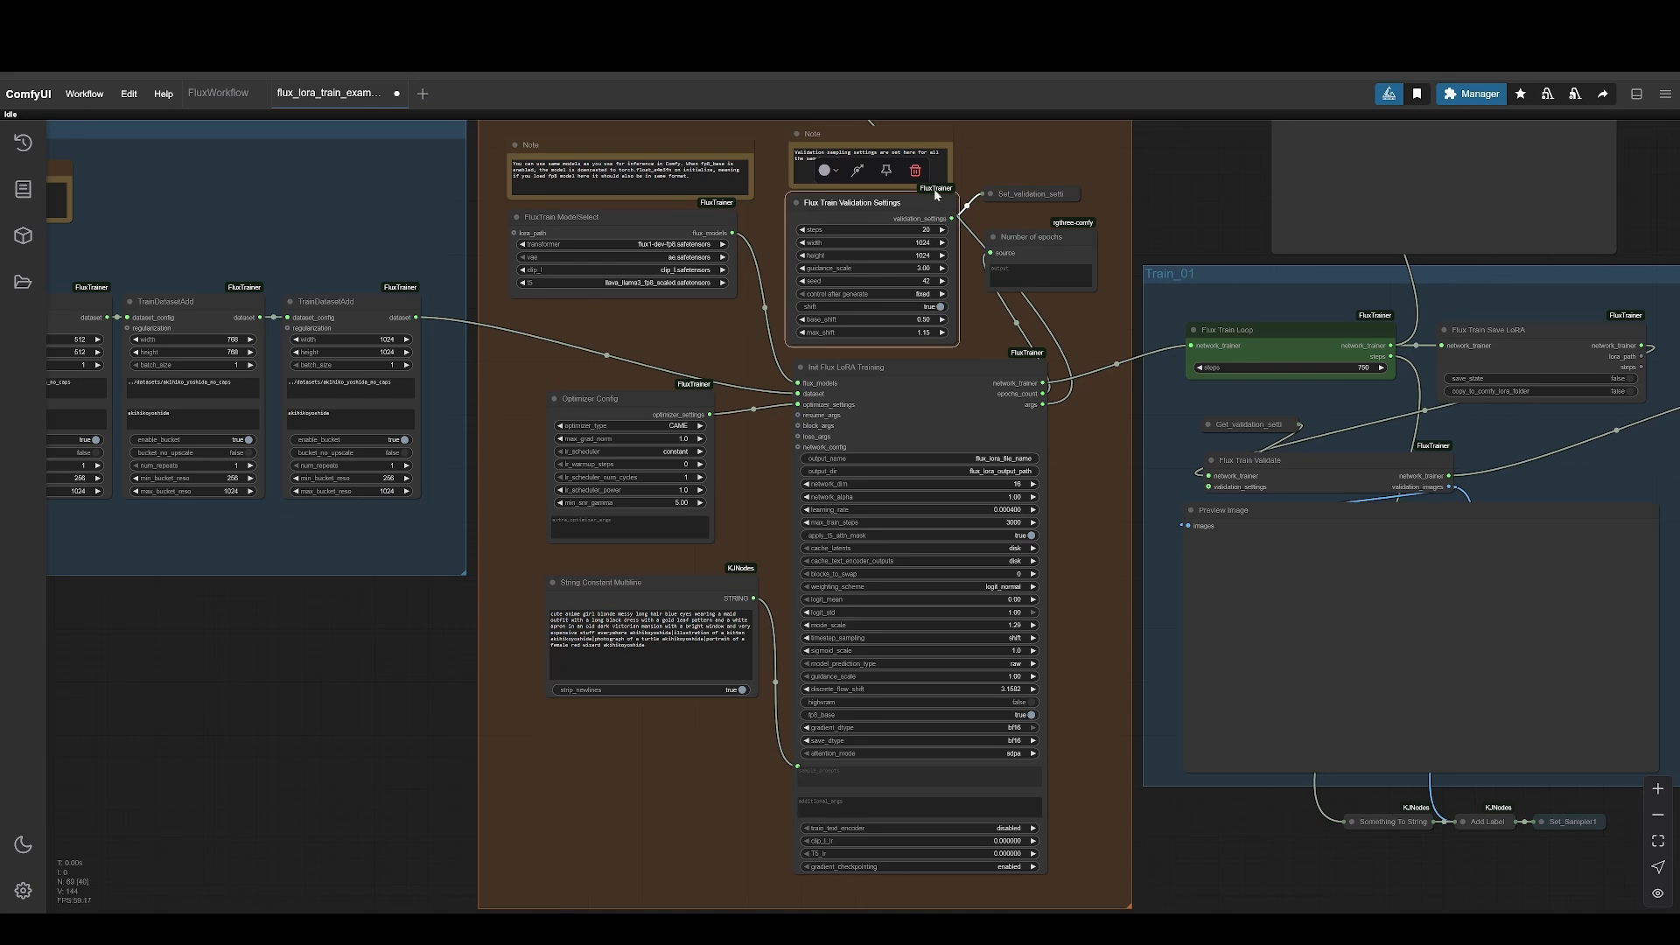
{"action": "left_click", "coordinate": [916, 171]}
{"action": "left_click", "coordinate": [1033, 192]}
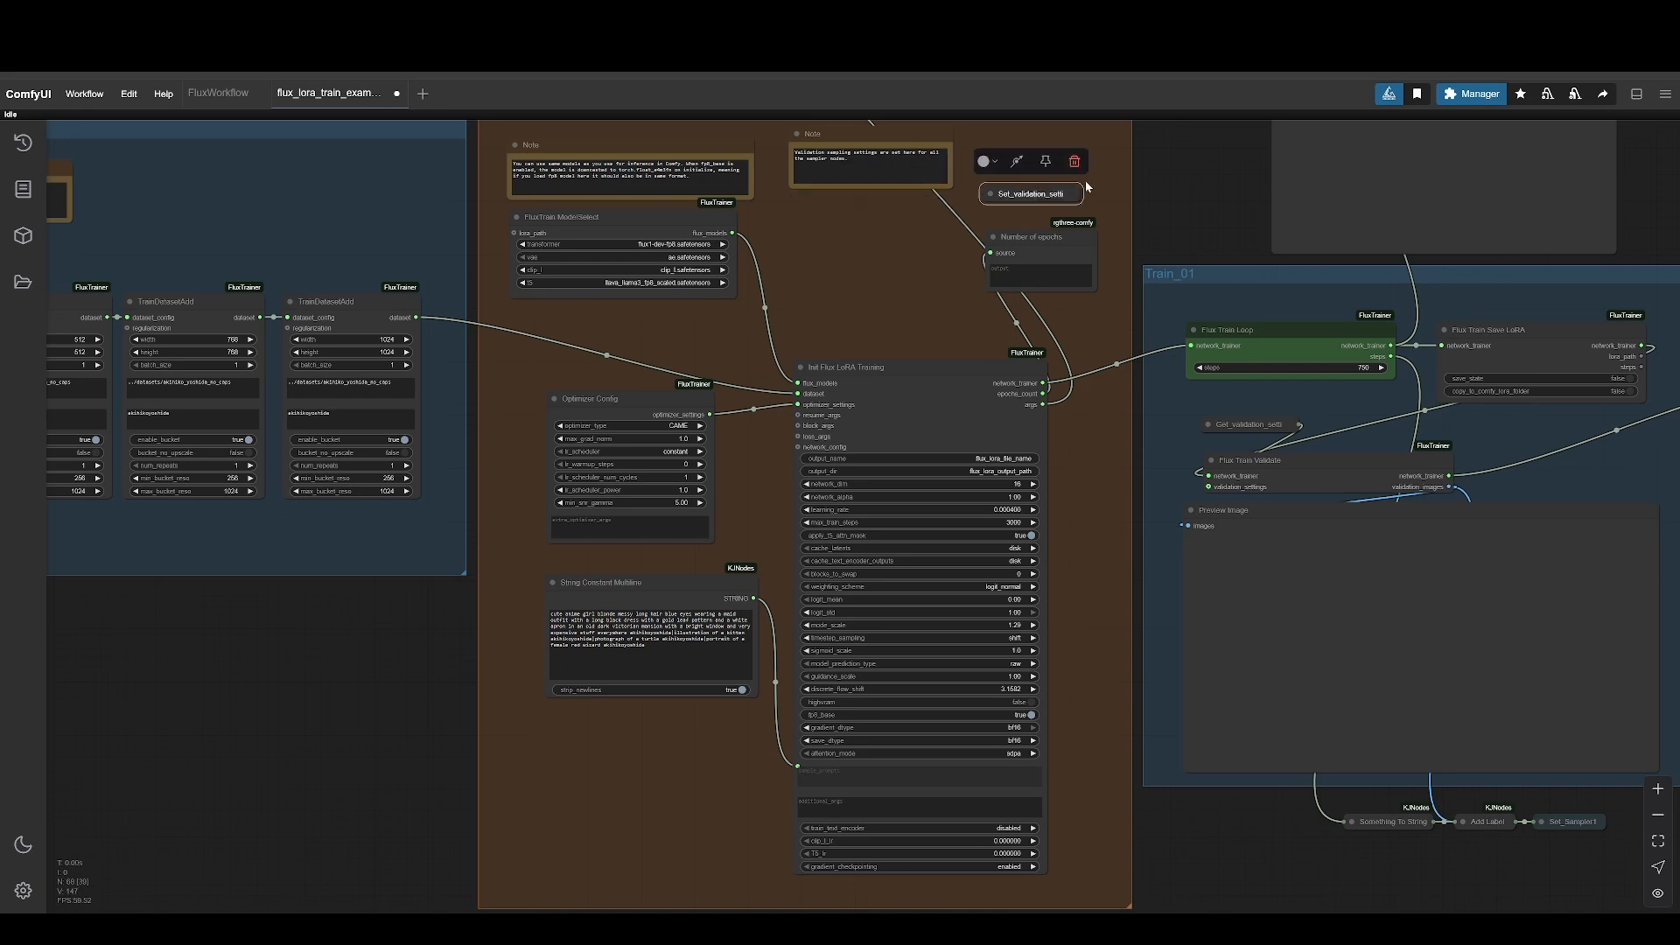
{"action": "left_click", "coordinate": [1073, 158]}
{"action": "left_click", "coordinate": [1037, 236]}
{"action": "left_click", "coordinate": [1084, 207]}
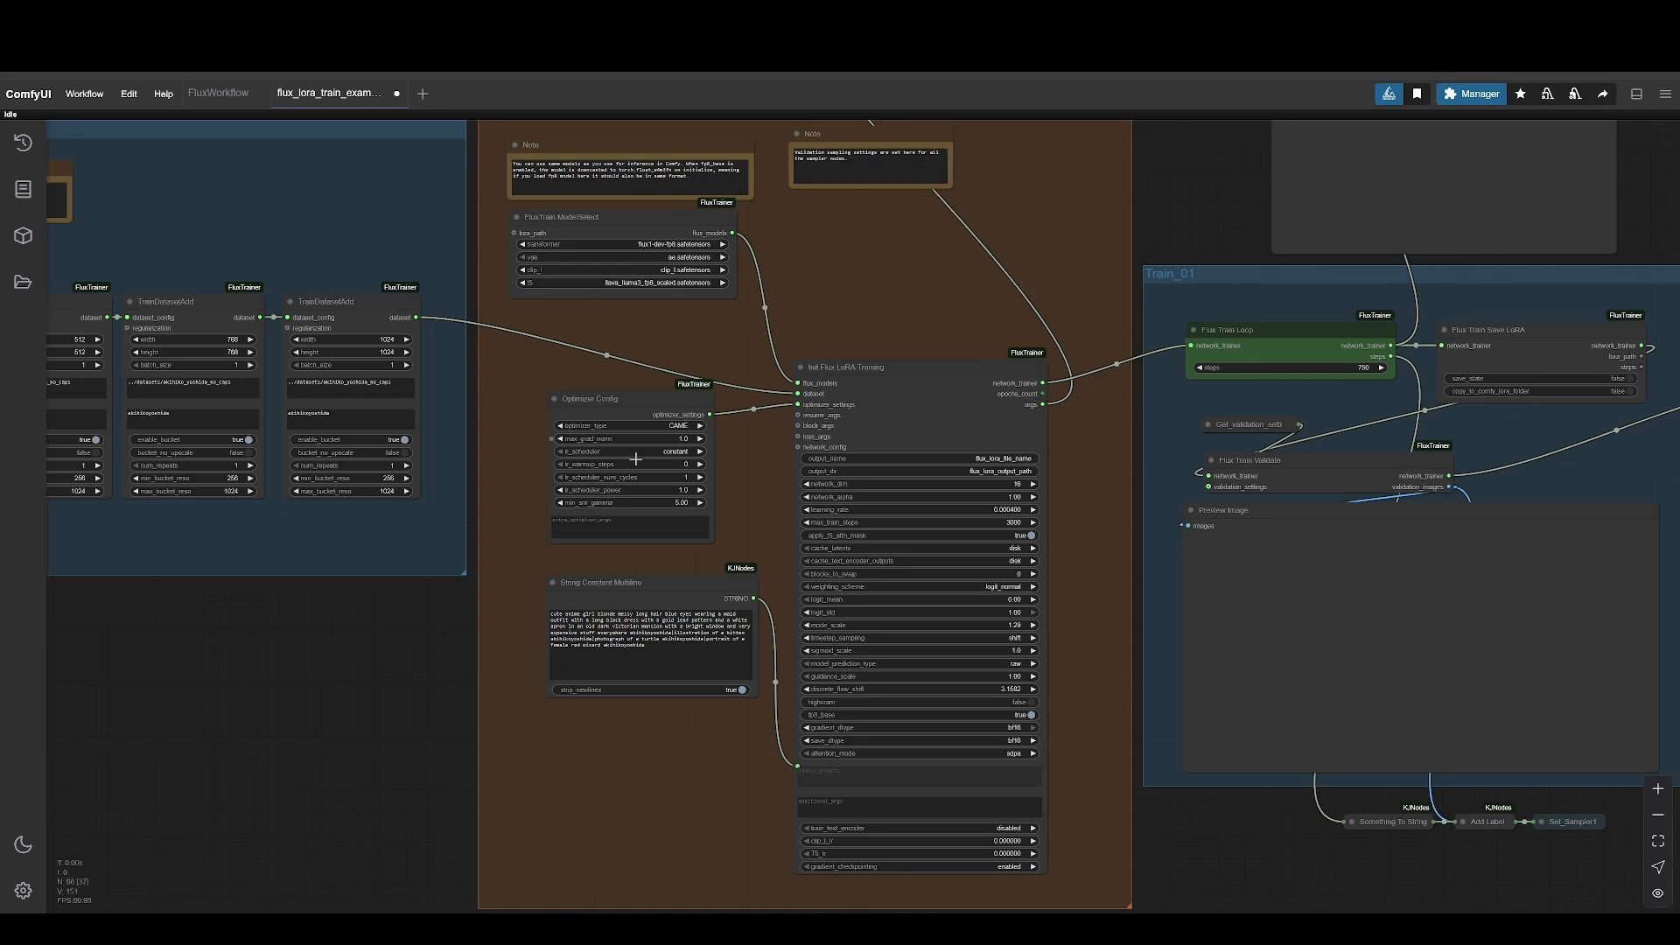
{"action": "left_click", "coordinate": [658, 591]}
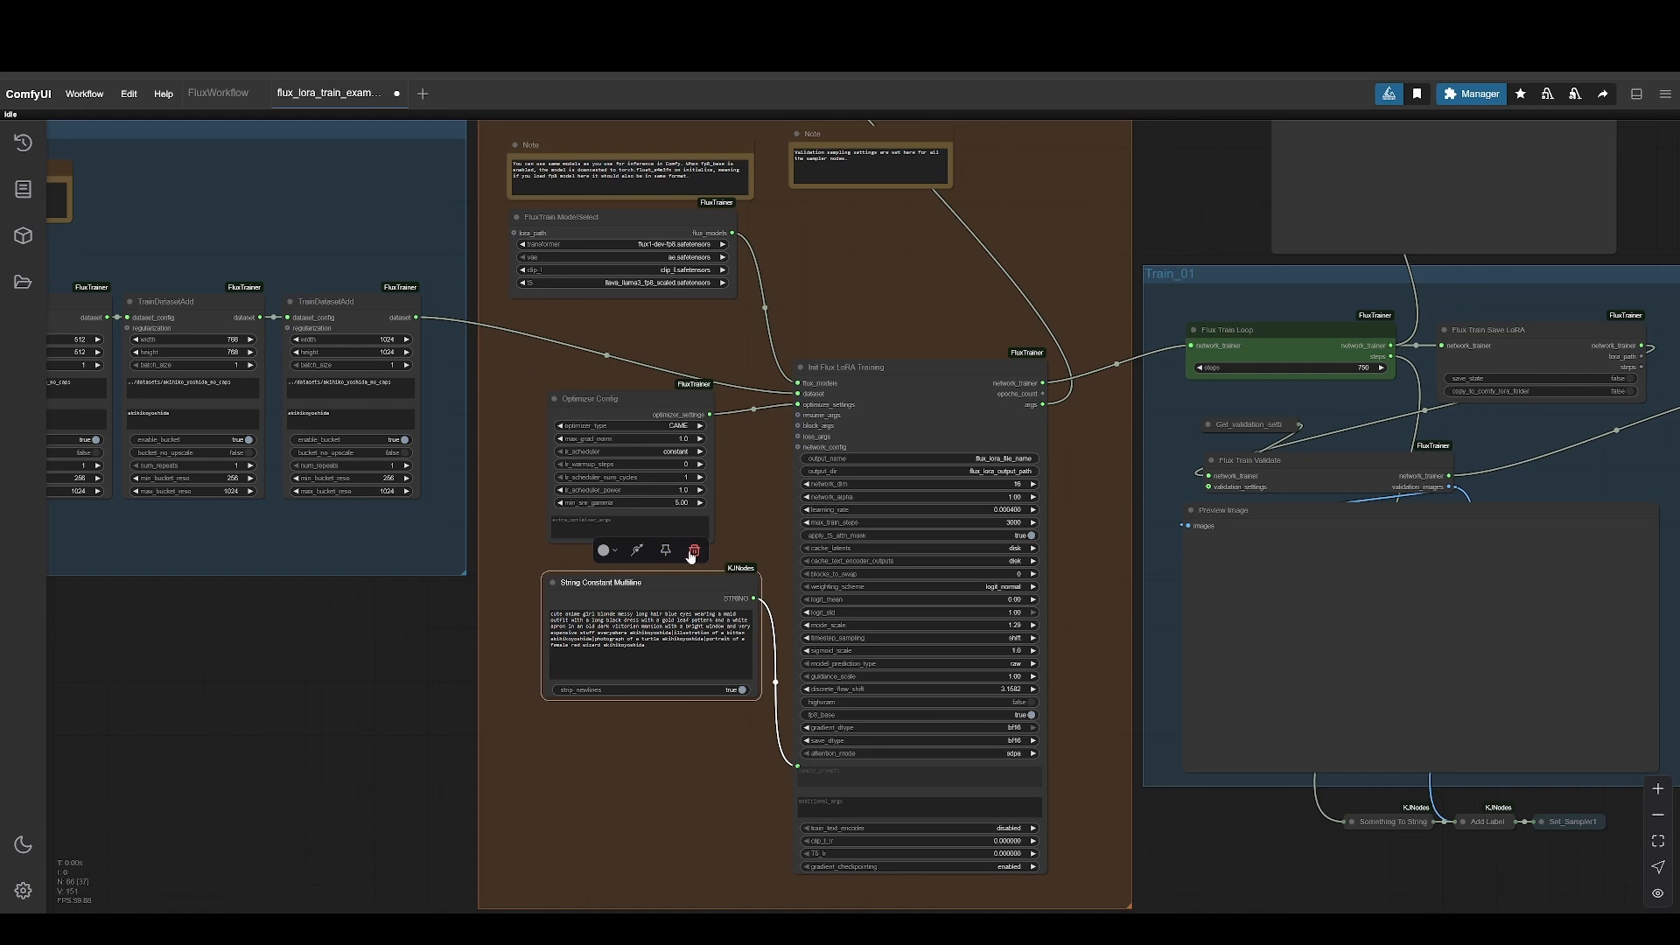
{"action": "left_click", "coordinate": [692, 559]}
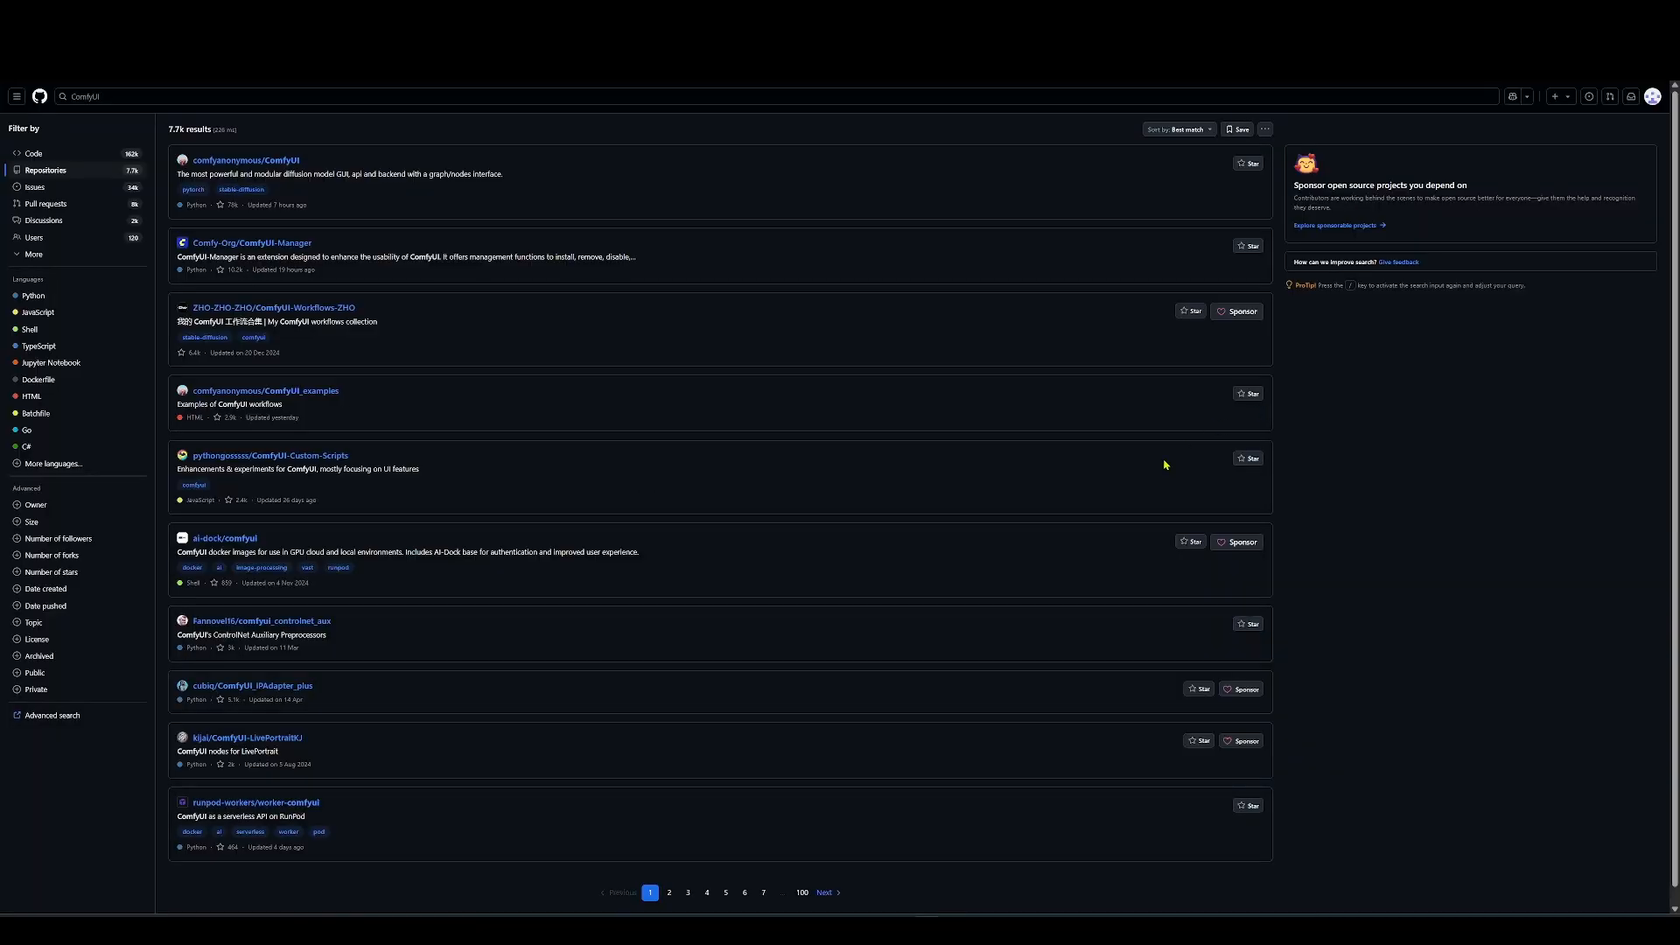
Open the comfyanonymous/ComfyUI repository on GitHub and look through its file list and the README's introduction, features and shortcuts
{"action": "left_click", "coordinate": [206, 167]}
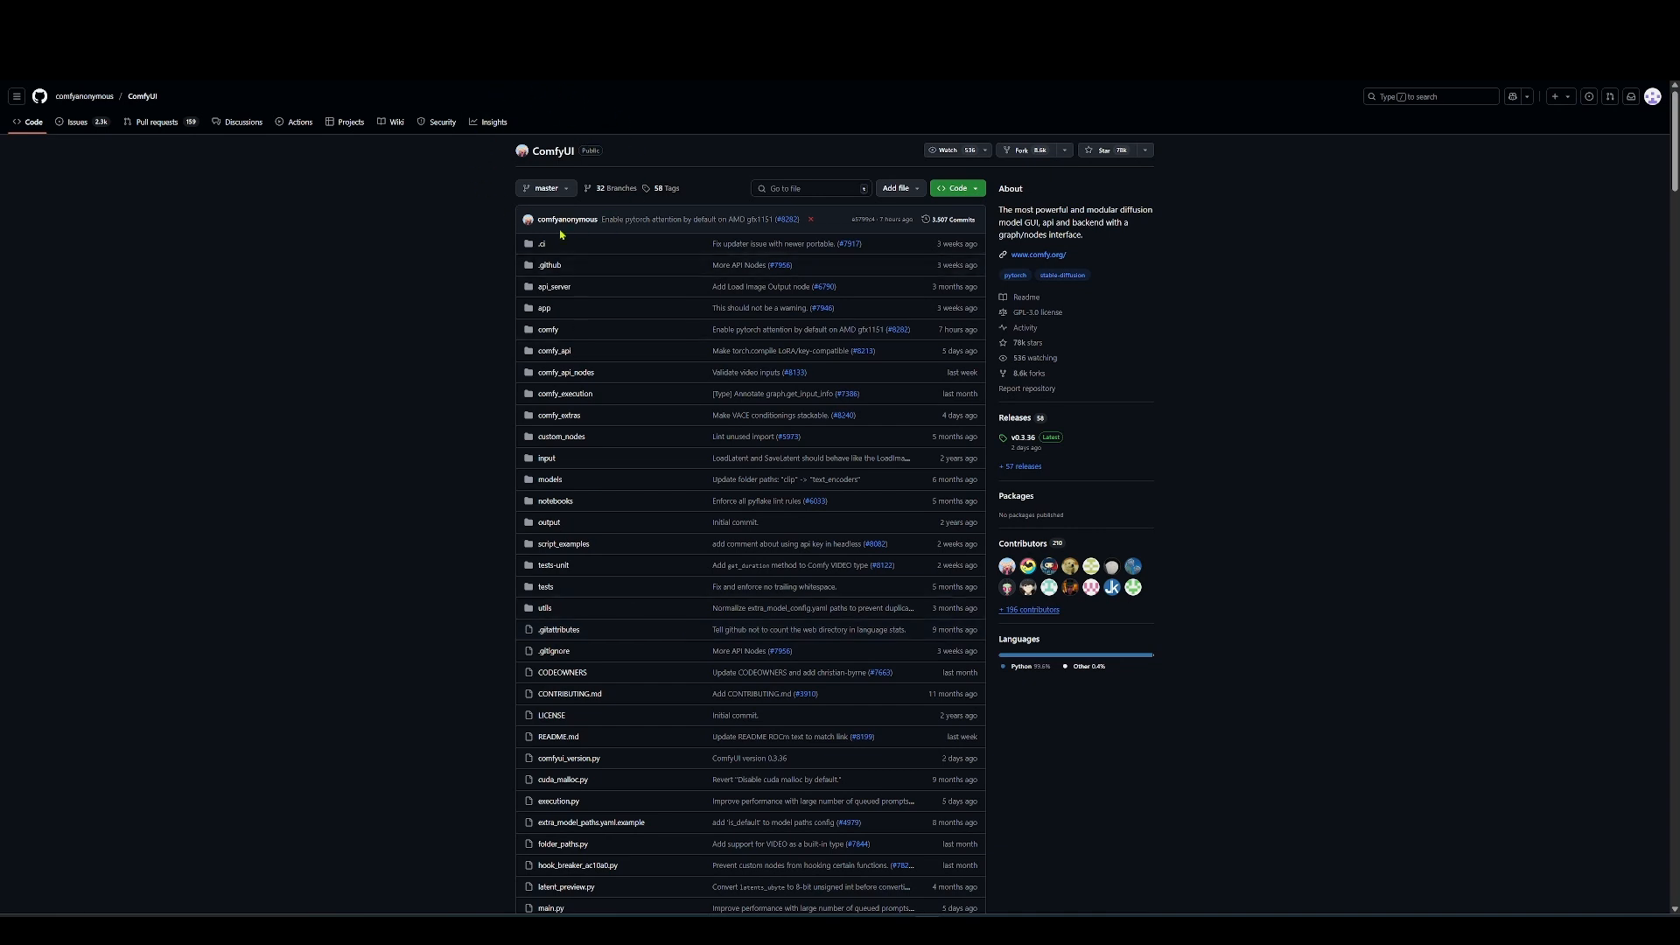
{"action": "scroll", "coordinate": [641, 286], "scroll_direction": "down", "scroll_amount": 5}
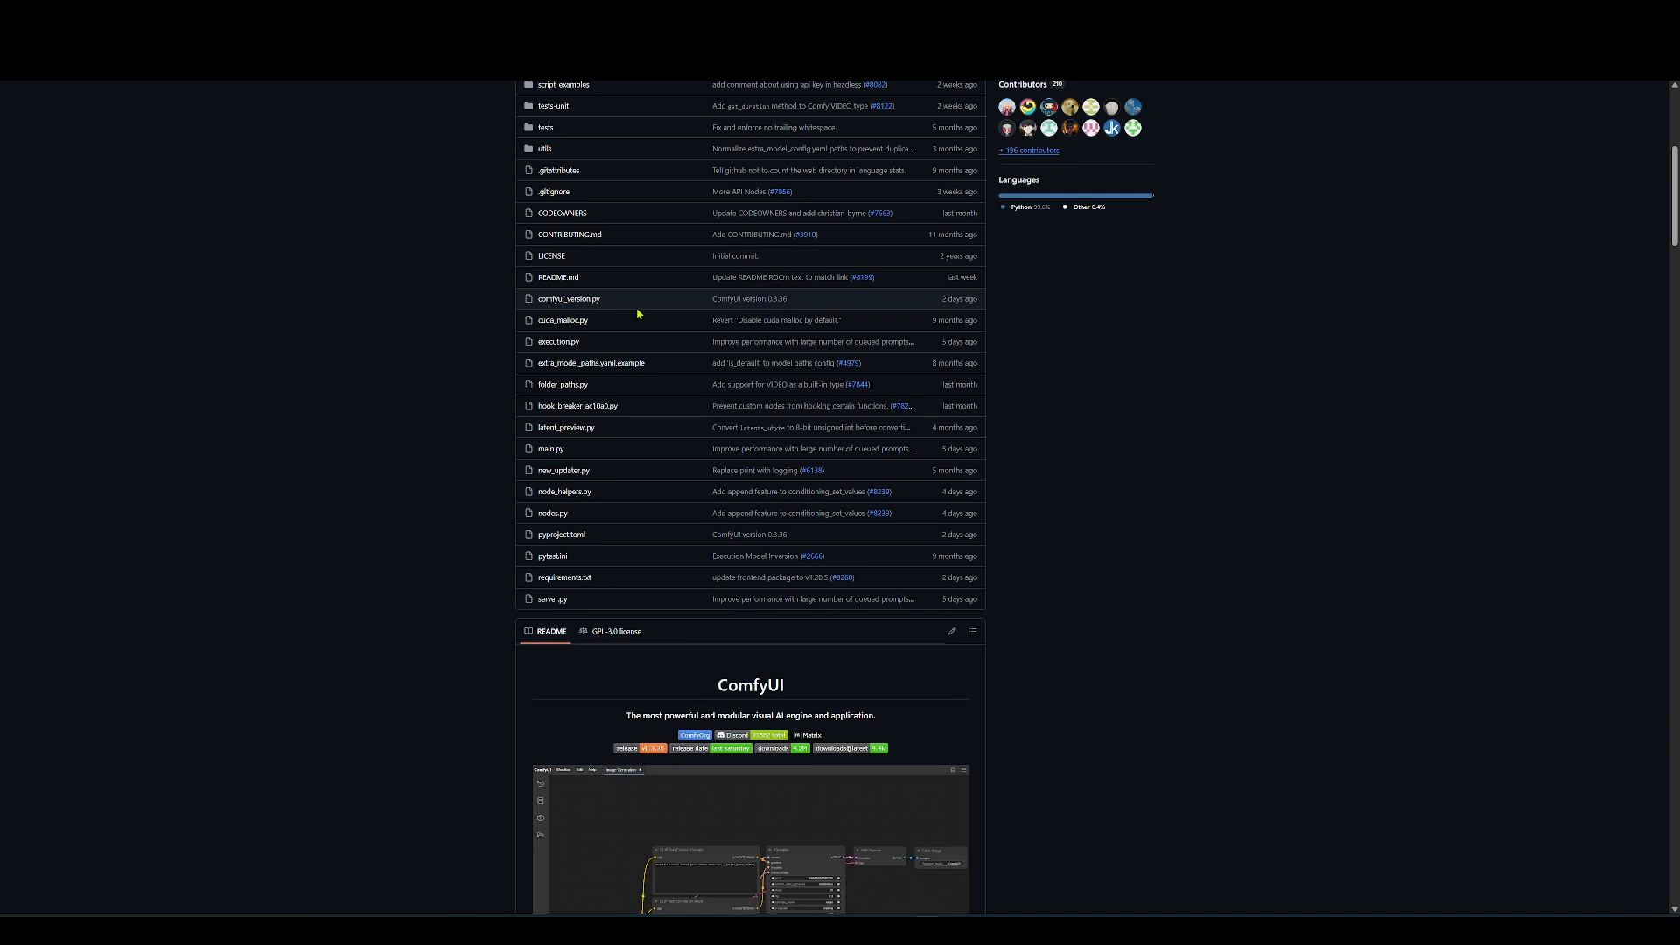
{"action": "scroll", "coordinate": [638, 313], "scroll_direction": "down", "scroll_amount": 5}
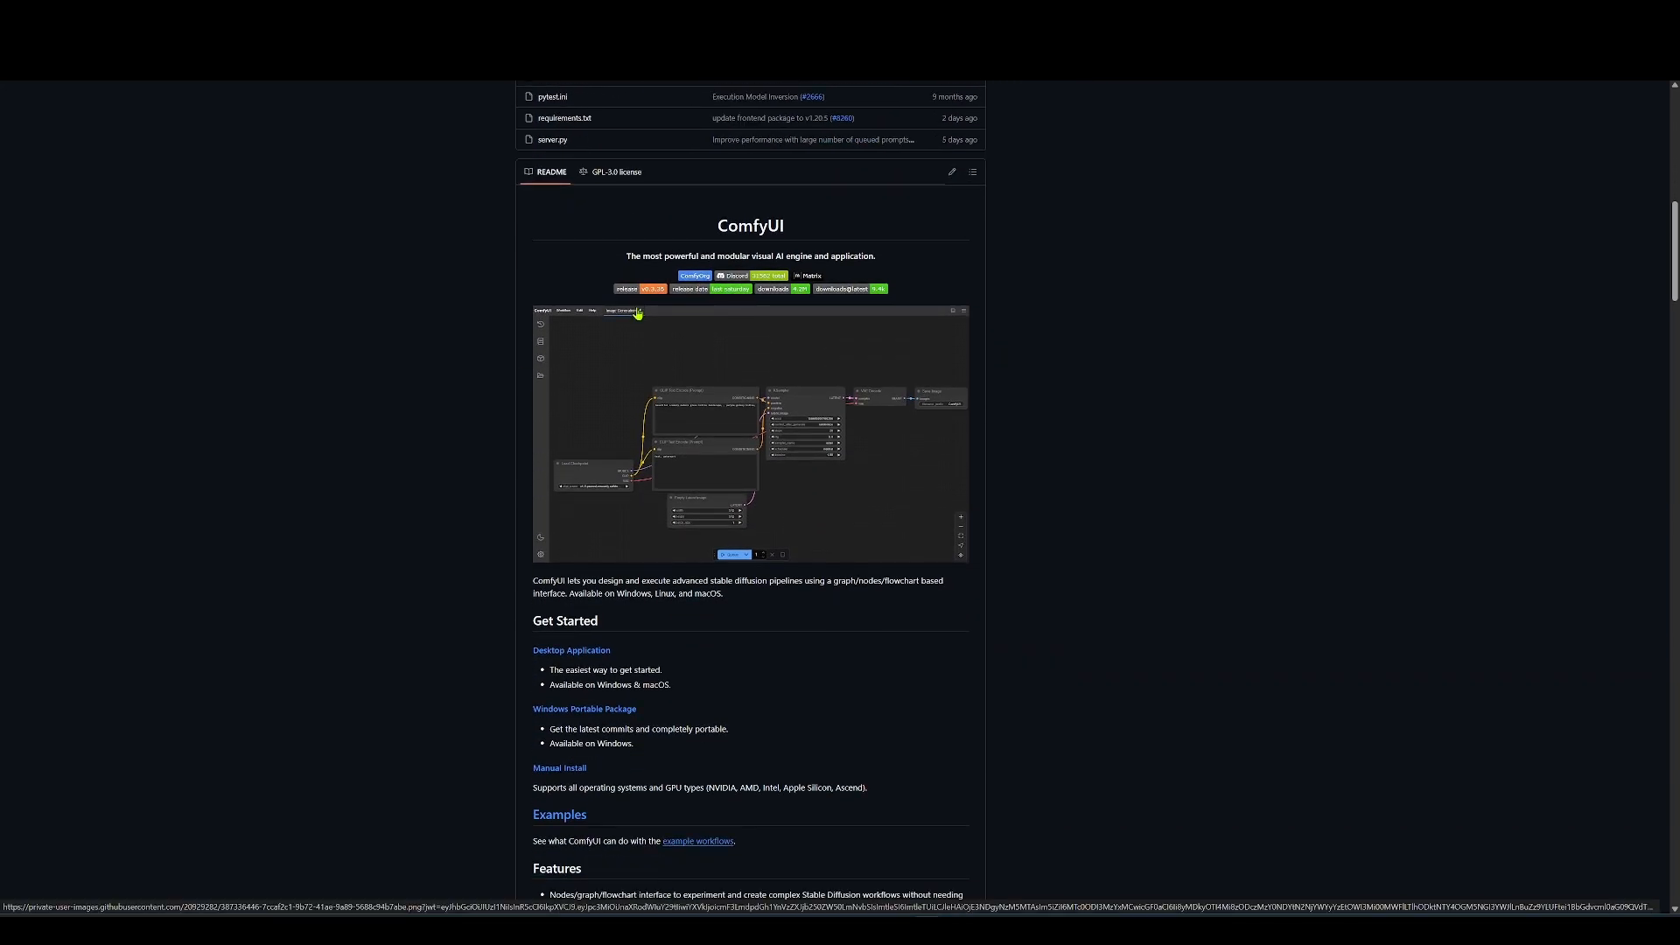
{"action": "scroll", "coordinate": [638, 313], "scroll_direction": "down", "scroll_amount": 7}
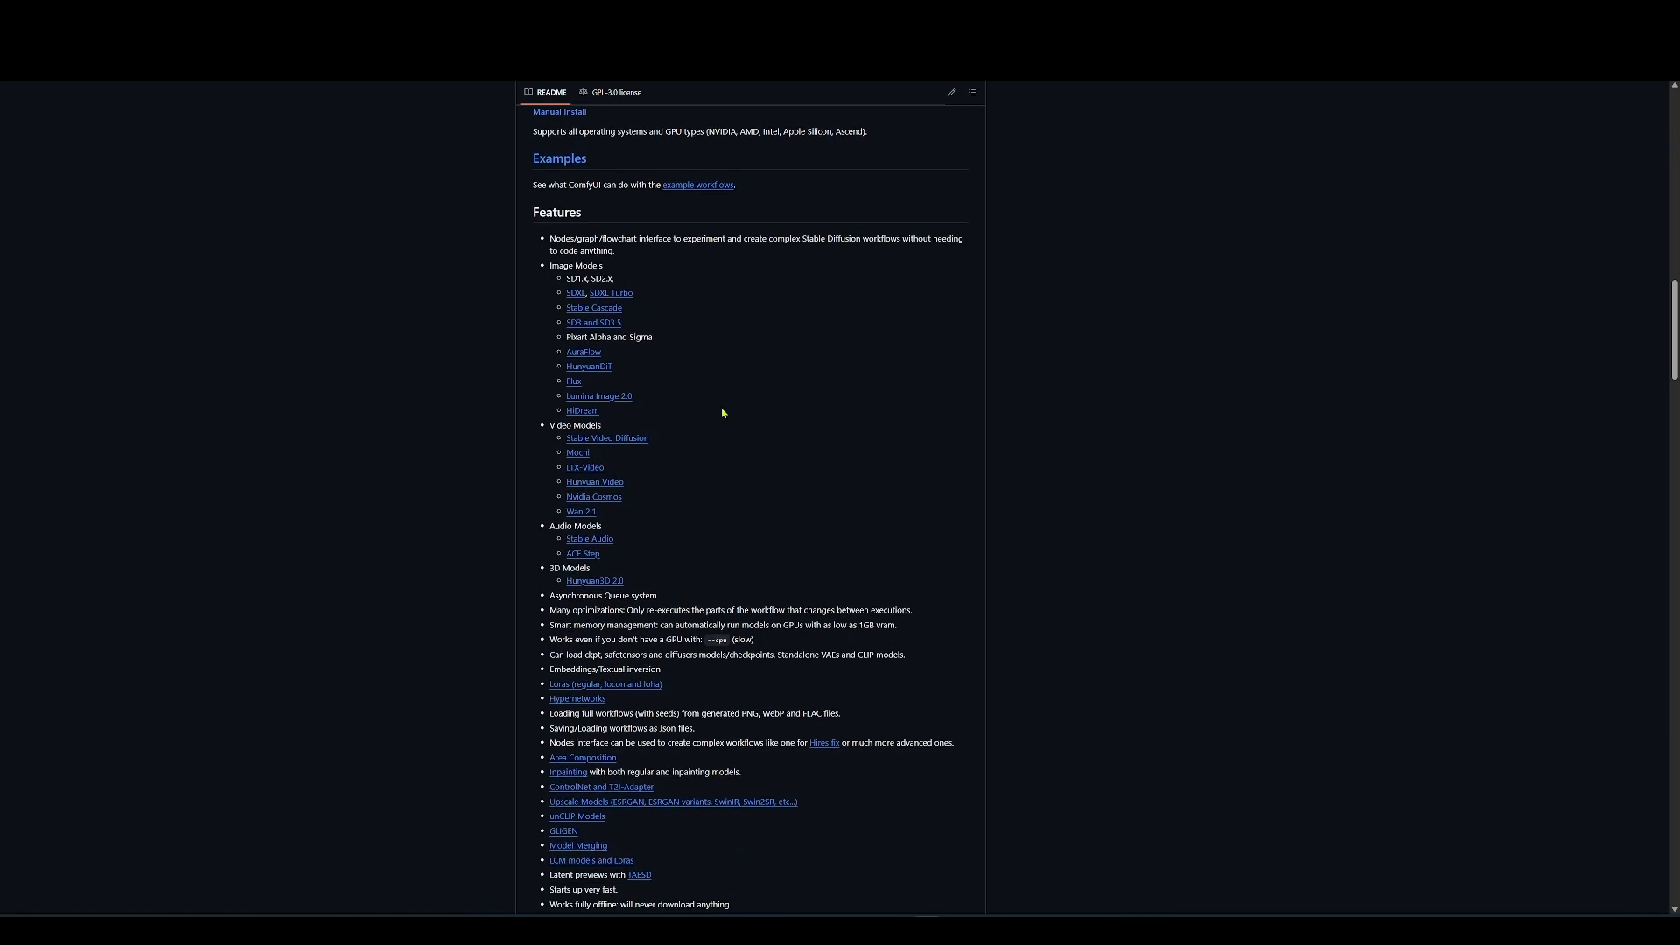
{"action": "scroll", "coordinate": [731, 378], "scroll_direction": "down", "scroll_amount": 8}
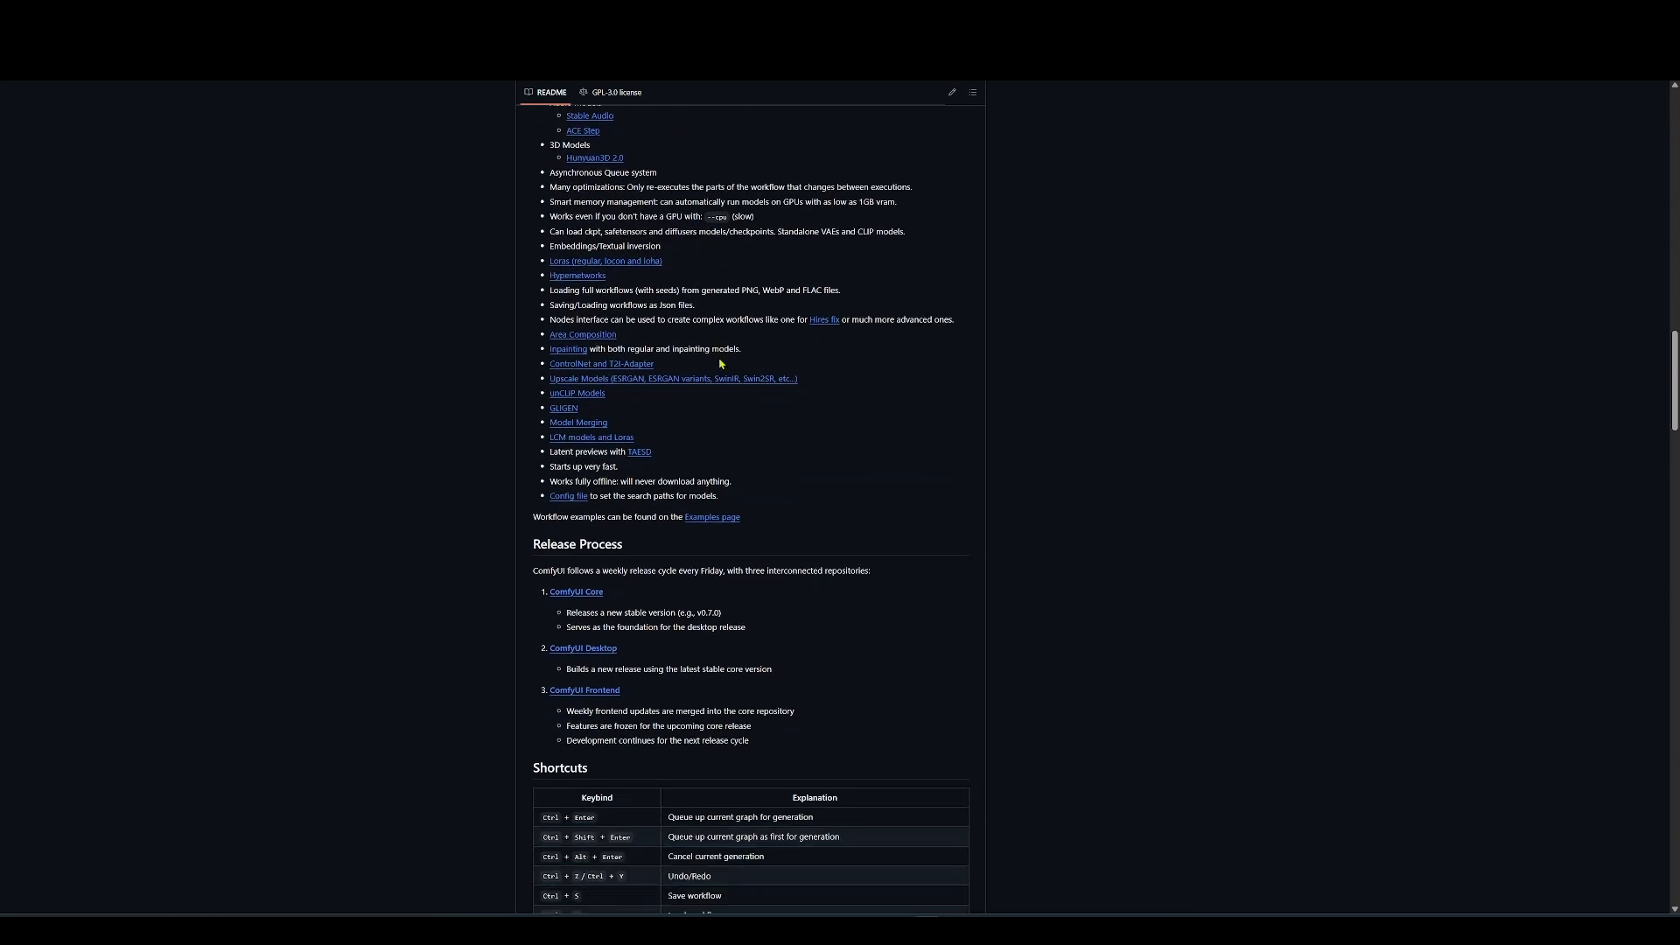
{"action": "scroll", "coordinate": [715, 362], "scroll_direction": "down", "scroll_amount": 4}
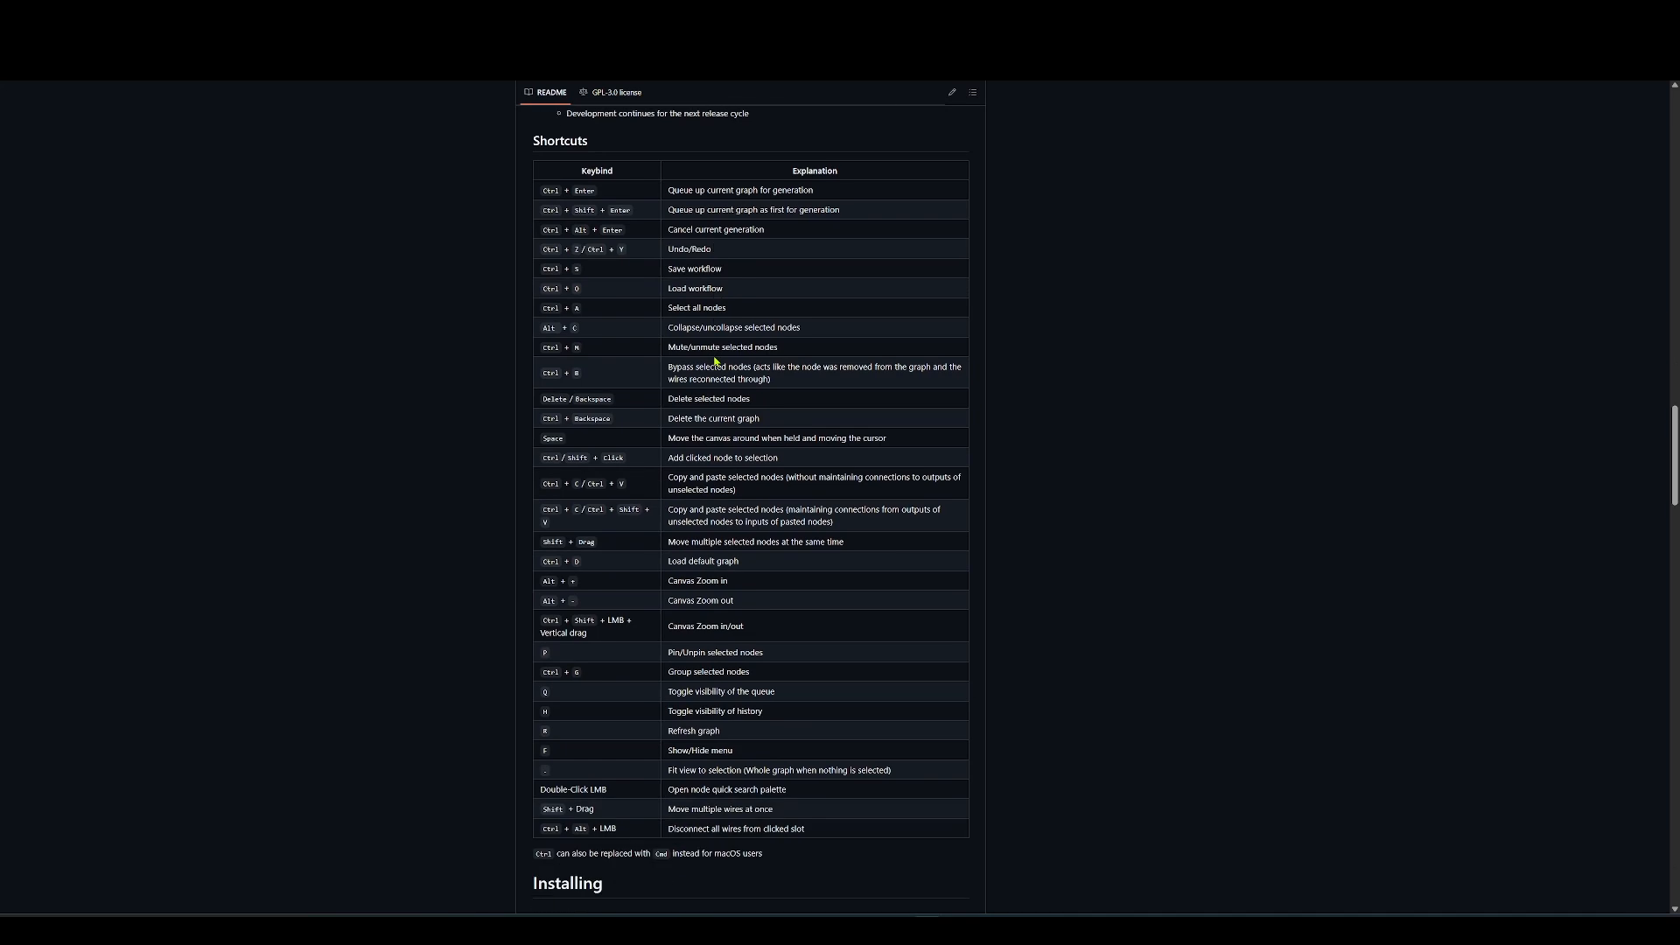
{"action": "scroll", "coordinate": [706, 343], "scroll_direction": "up", "scroll_amount": 15}
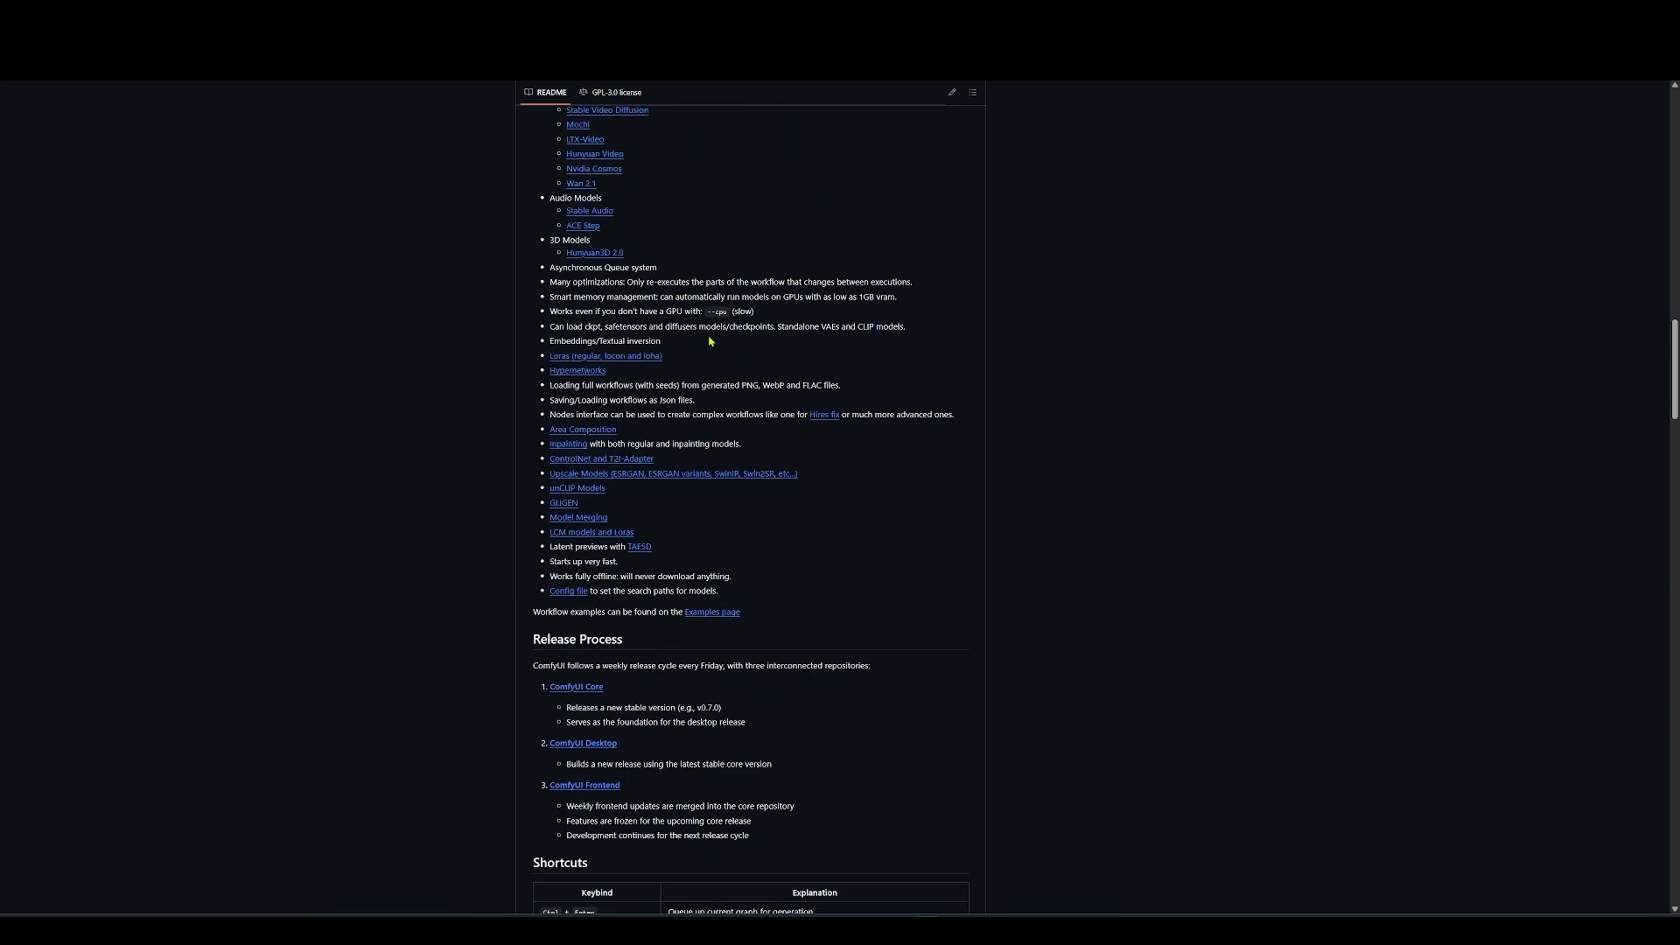
{"action": "scroll", "coordinate": [708, 332], "scroll_direction": "up", "scroll_amount": 5}
Read through the README's release process, installation, running, notes and support sections and return to the start of the repository page
{"action": "scroll", "coordinate": [665, 324], "scroll_direction": "down", "scroll_amount": 18}
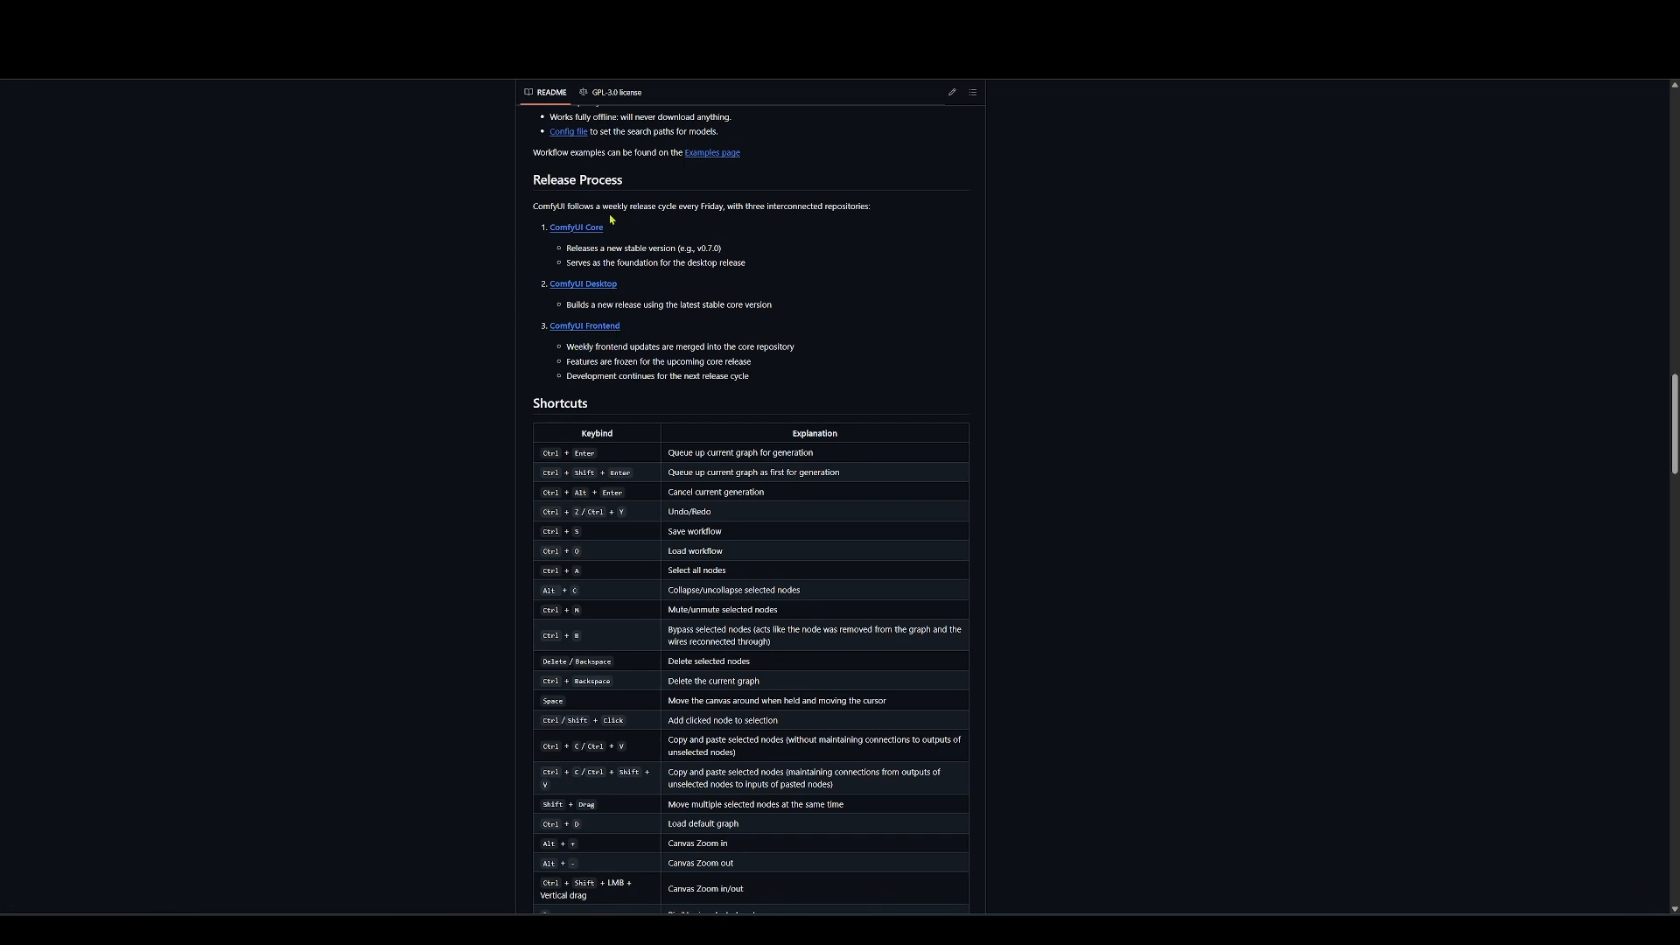
{"action": "scroll", "coordinate": [602, 379], "scroll_direction": "down", "scroll_amount": 5}
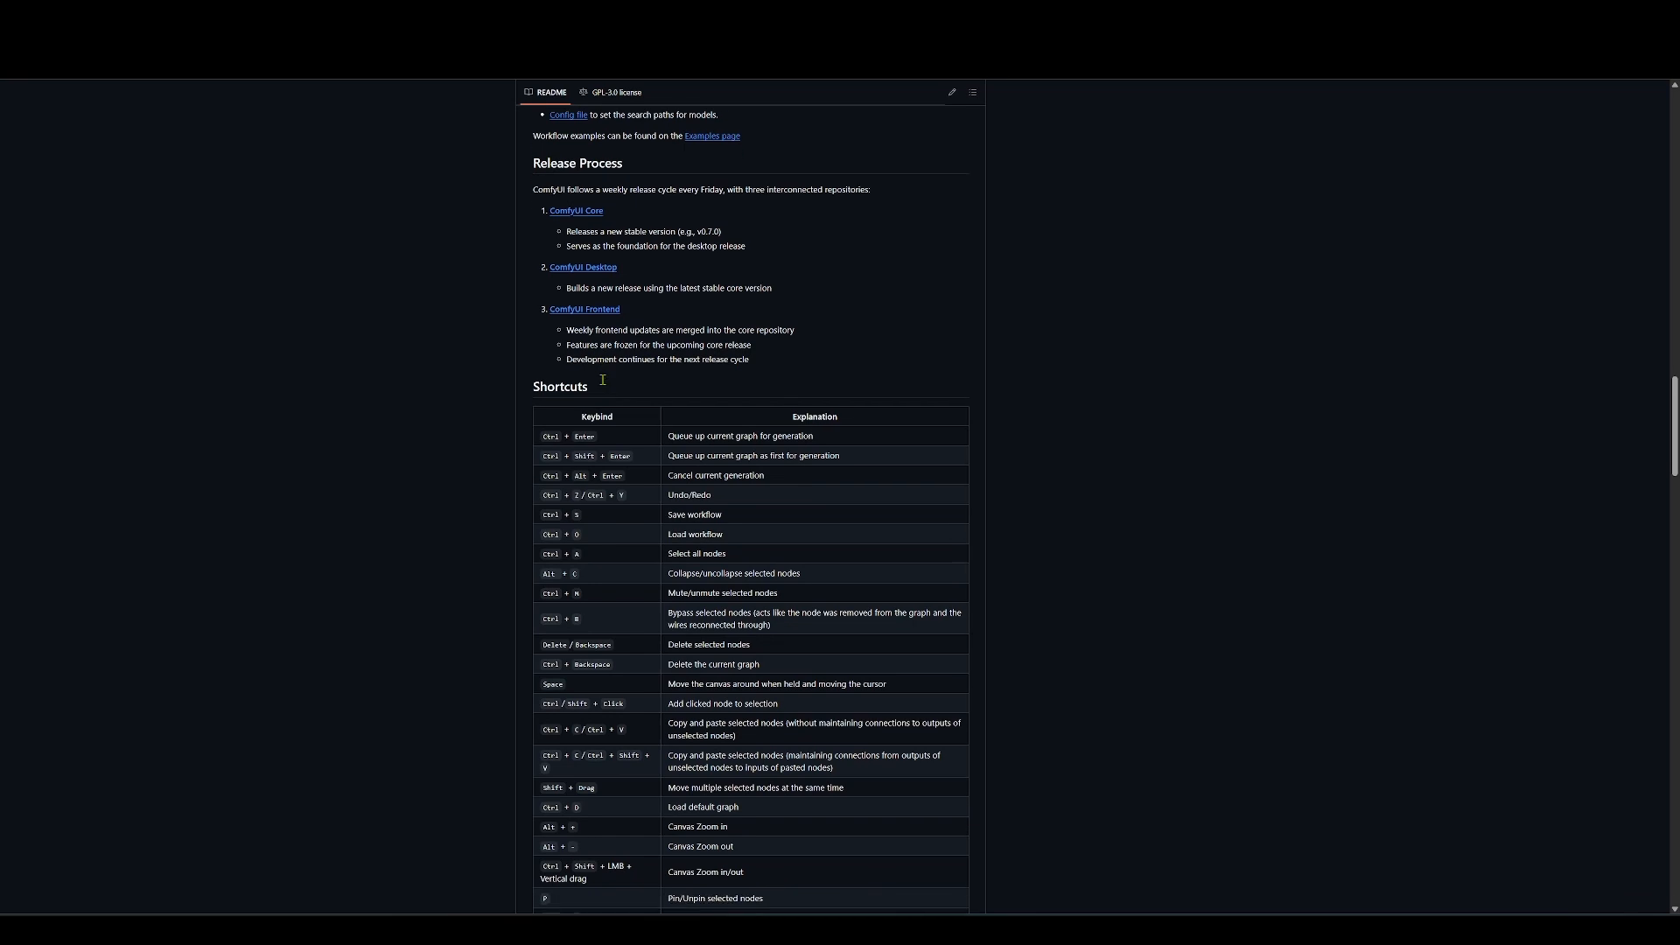
{"action": "scroll", "coordinate": [596, 376], "scroll_direction": "down", "scroll_amount": 4}
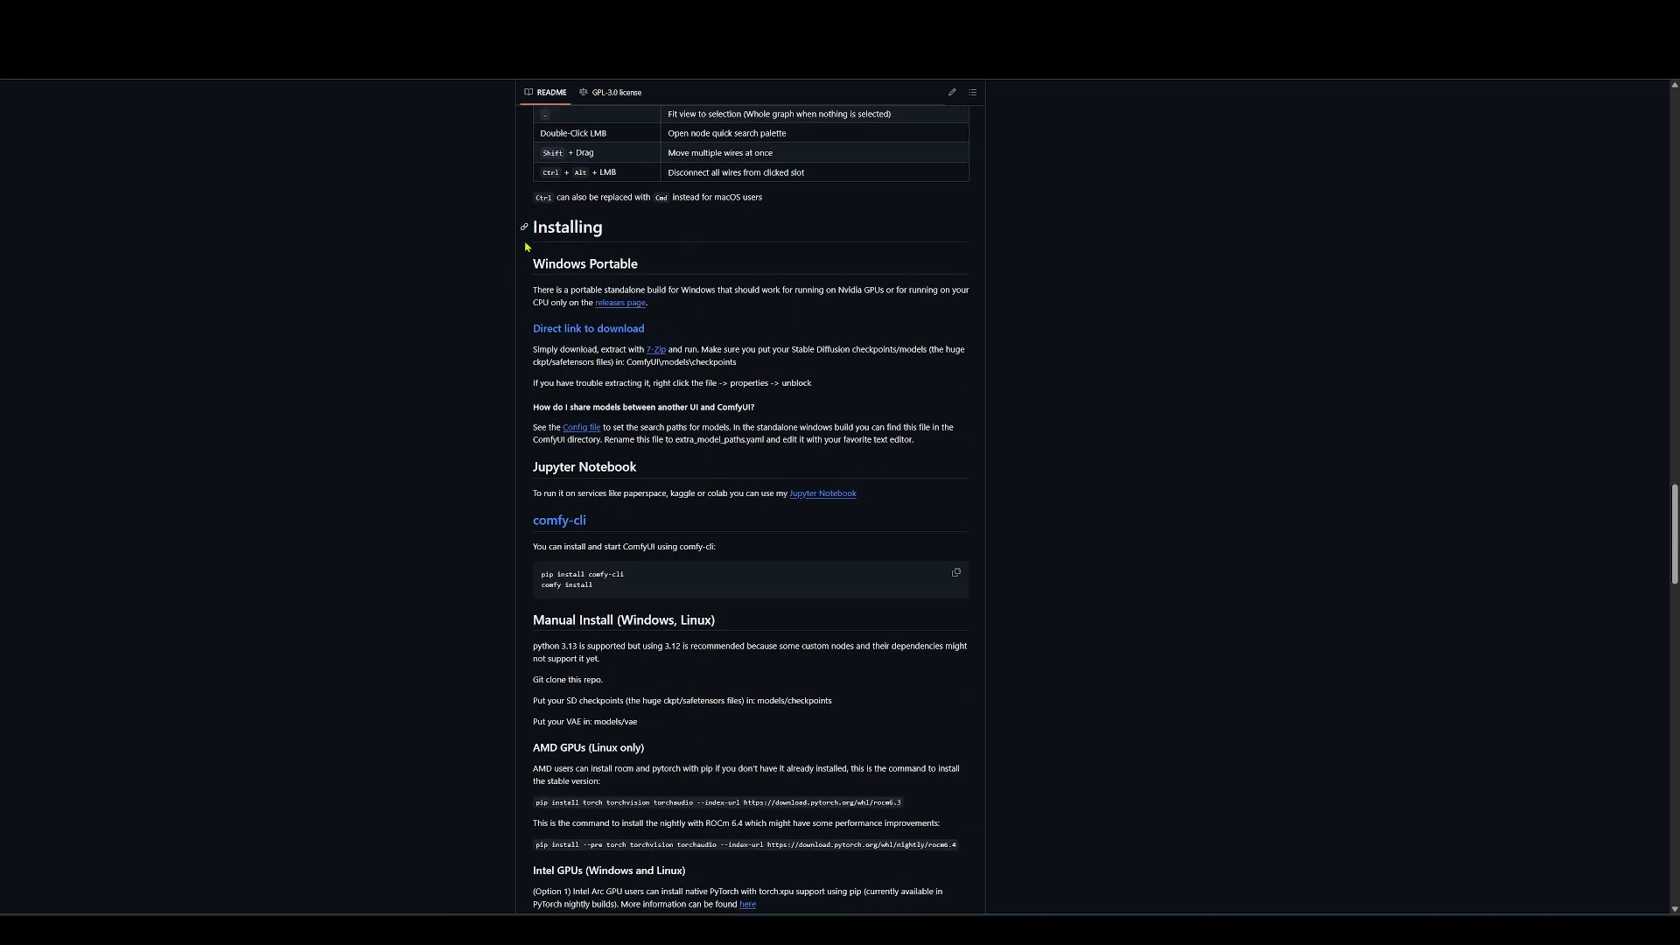
{"action": "scroll", "coordinate": [564, 329], "scroll_direction": "down", "scroll_amount": 2}
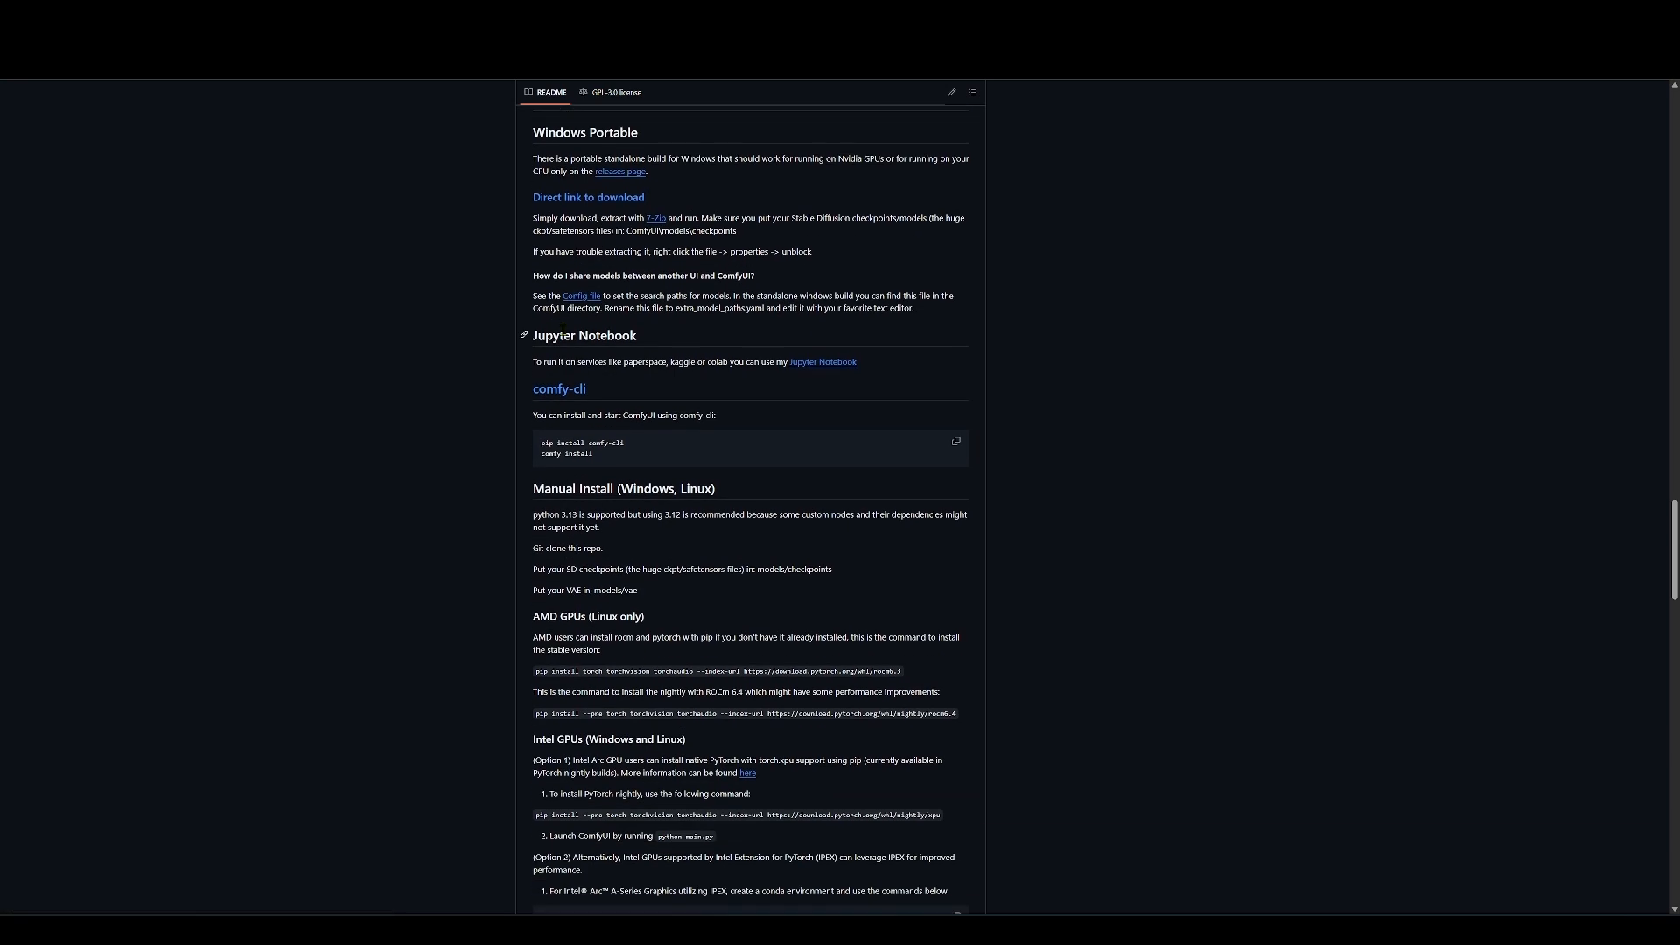
{"action": "scroll", "coordinate": [568, 506], "scroll_direction": "down", "scroll_amount": 6}
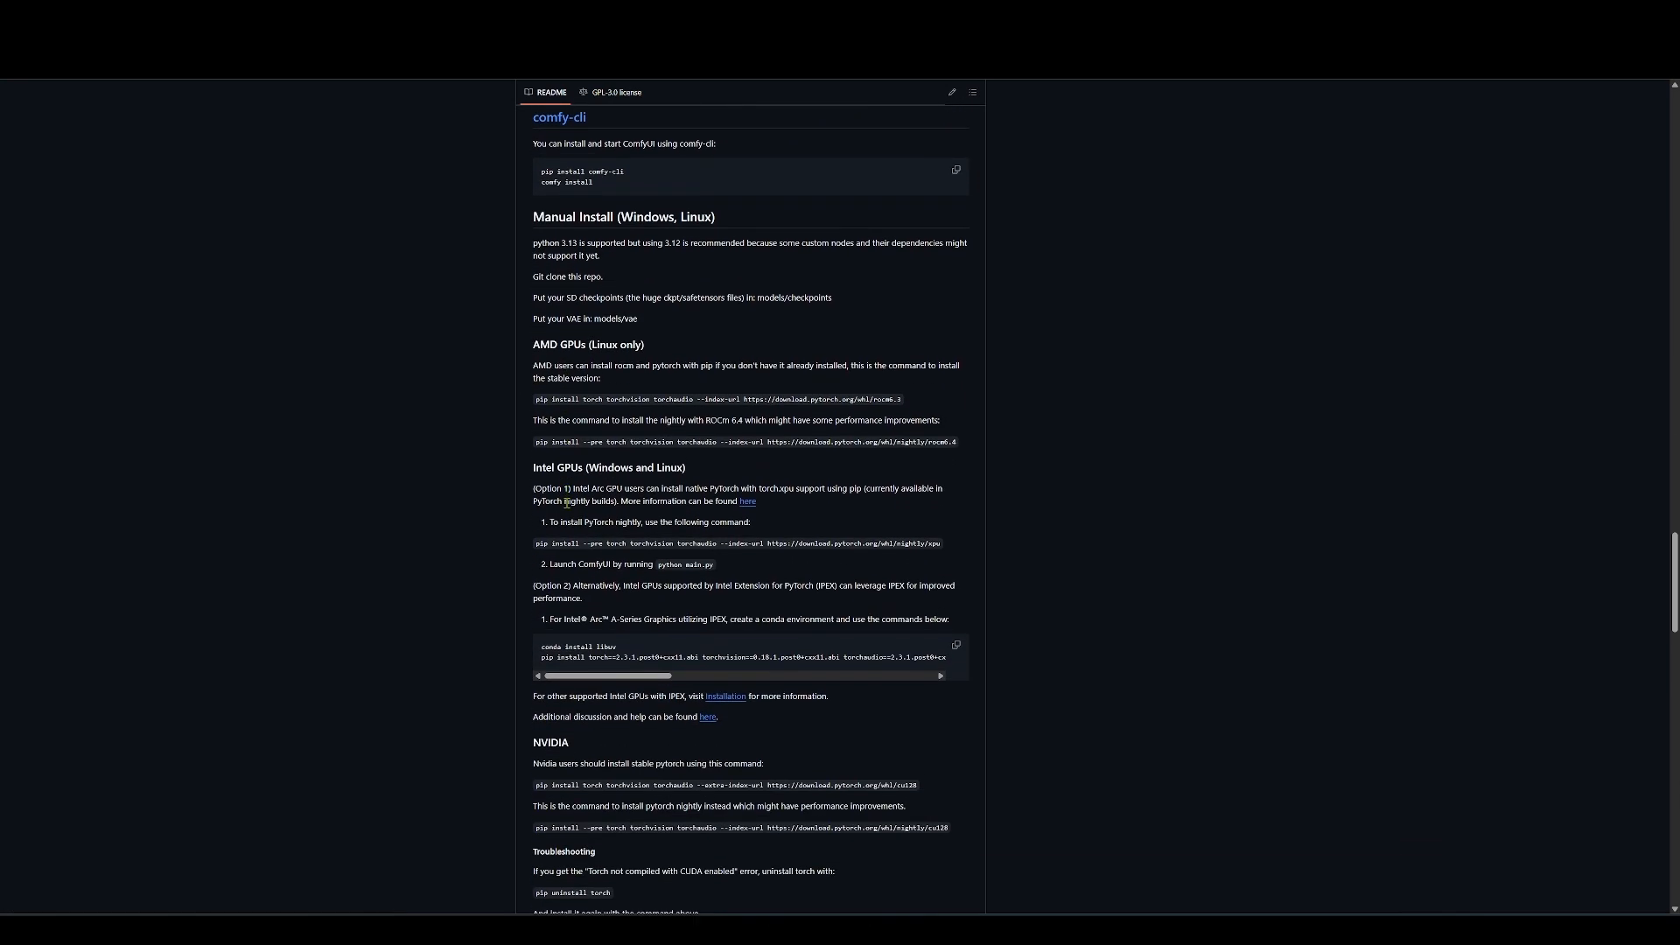
{"action": "scroll", "coordinate": [567, 501], "scroll_direction": "down", "scroll_amount": 8}
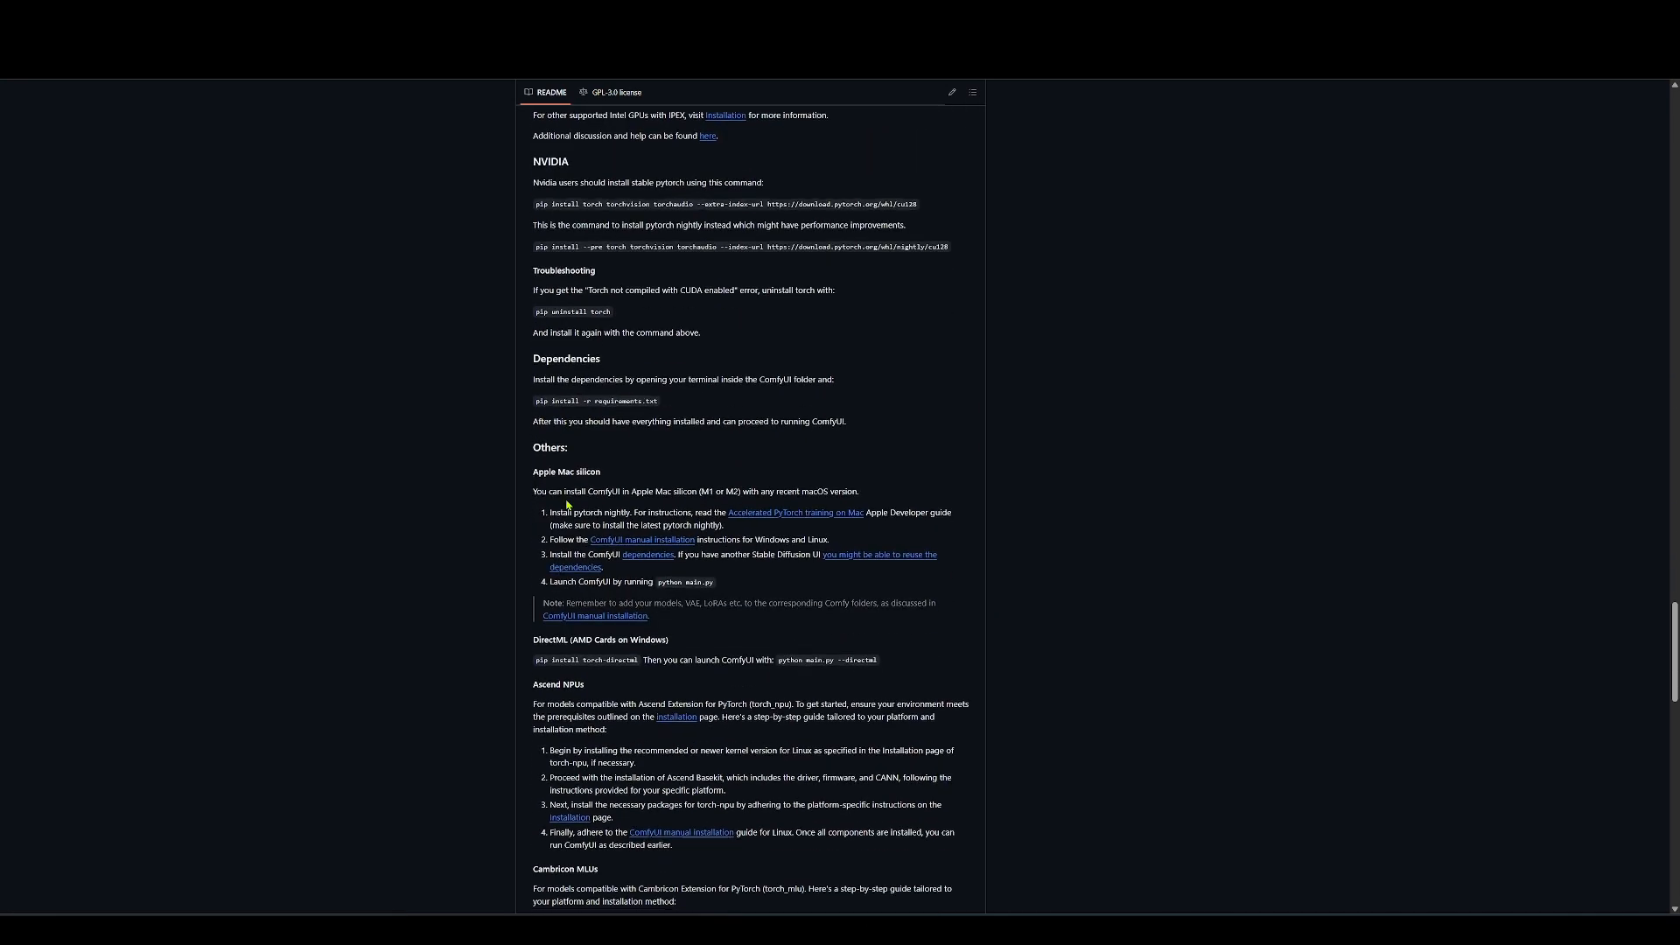
{"action": "scroll", "coordinate": [567, 506], "scroll_direction": "down", "scroll_amount": 6}
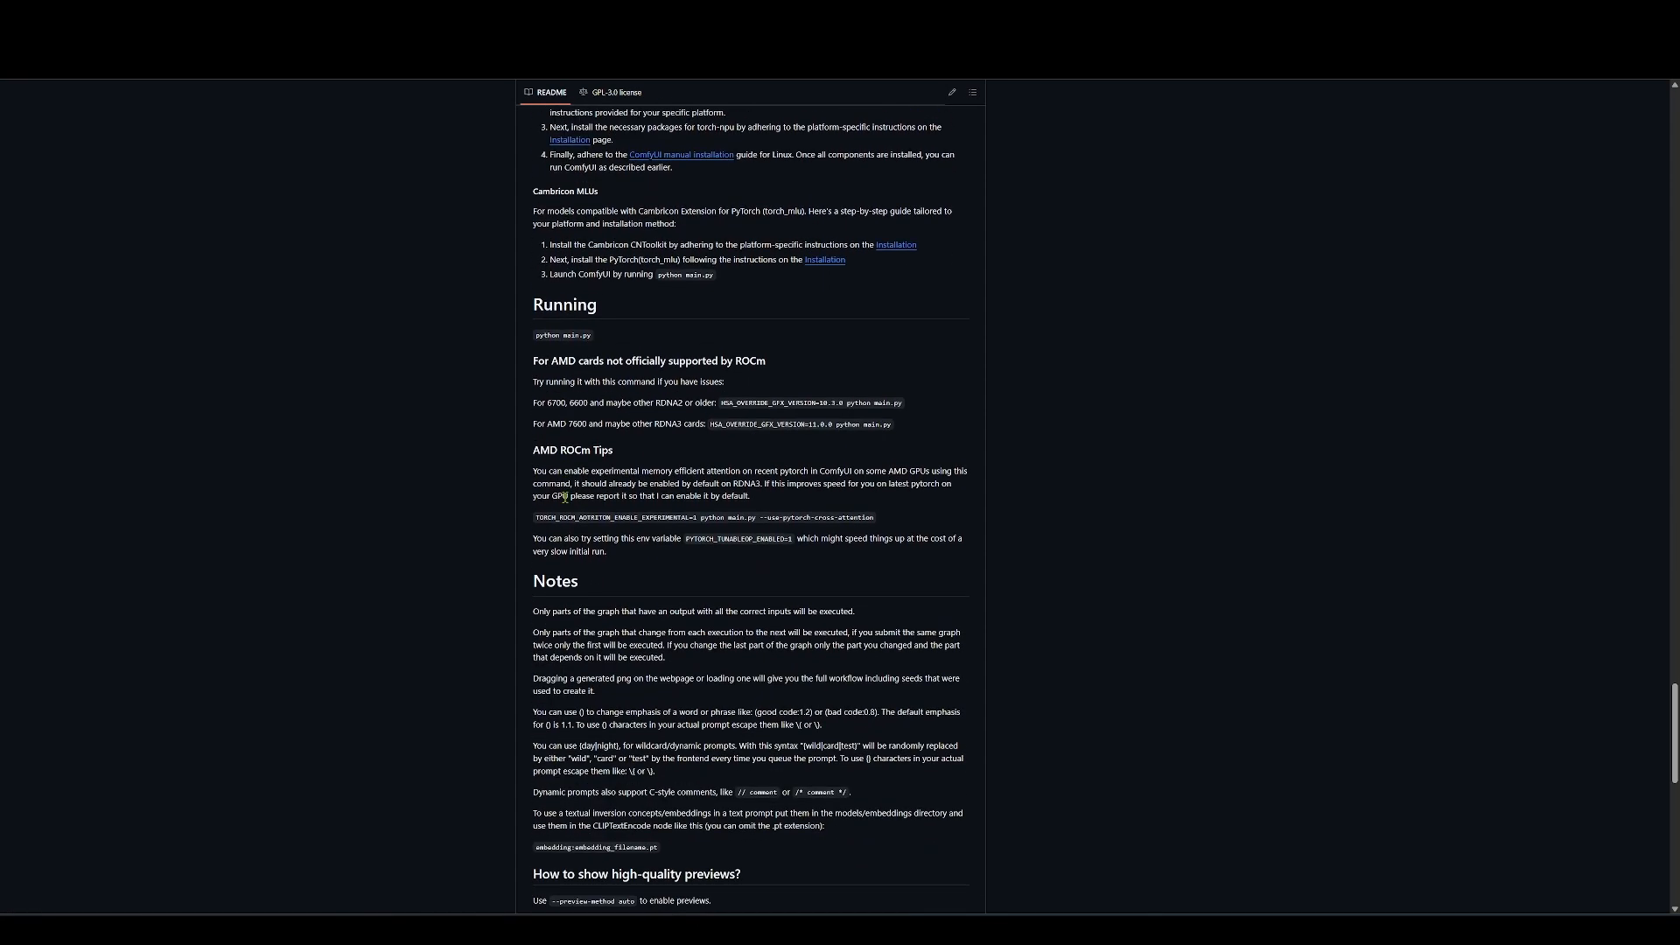
{"action": "scroll", "coordinate": [561, 495], "scroll_direction": "down", "scroll_amount": 11}
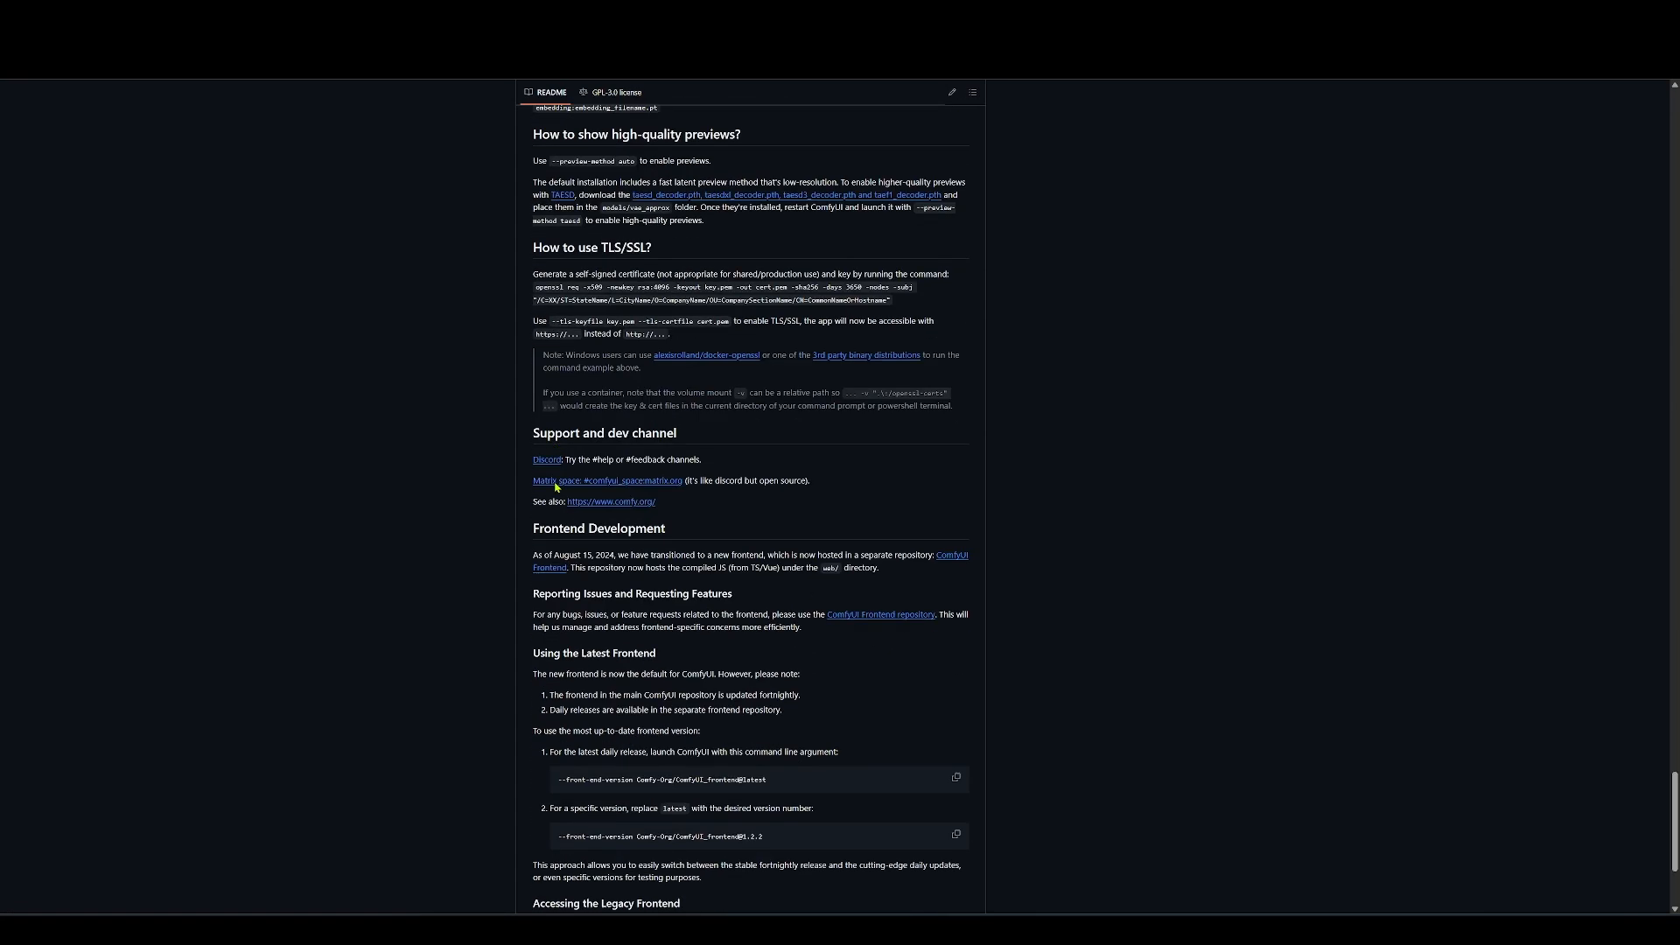
{"action": "key", "text": "Home"}
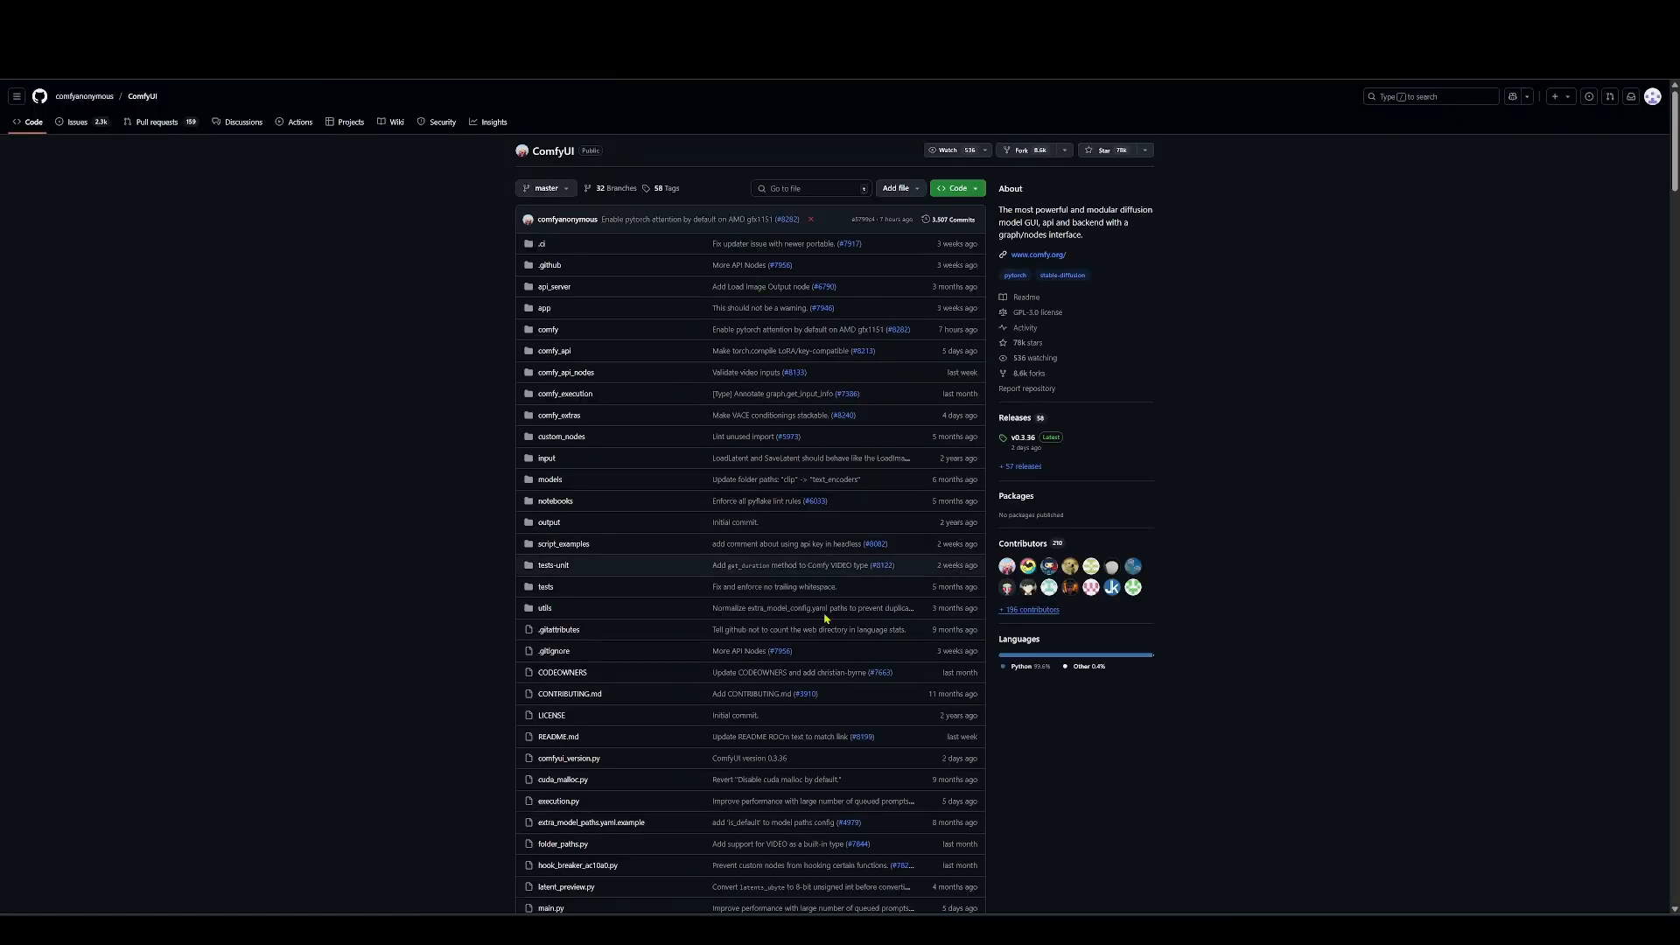
Look through the ComfyUI repository's file list and the README's Features list of supported models once more
{"action": "scroll", "coordinate": [329, 457], "scroll_direction": "down", "scroll_amount": 1}
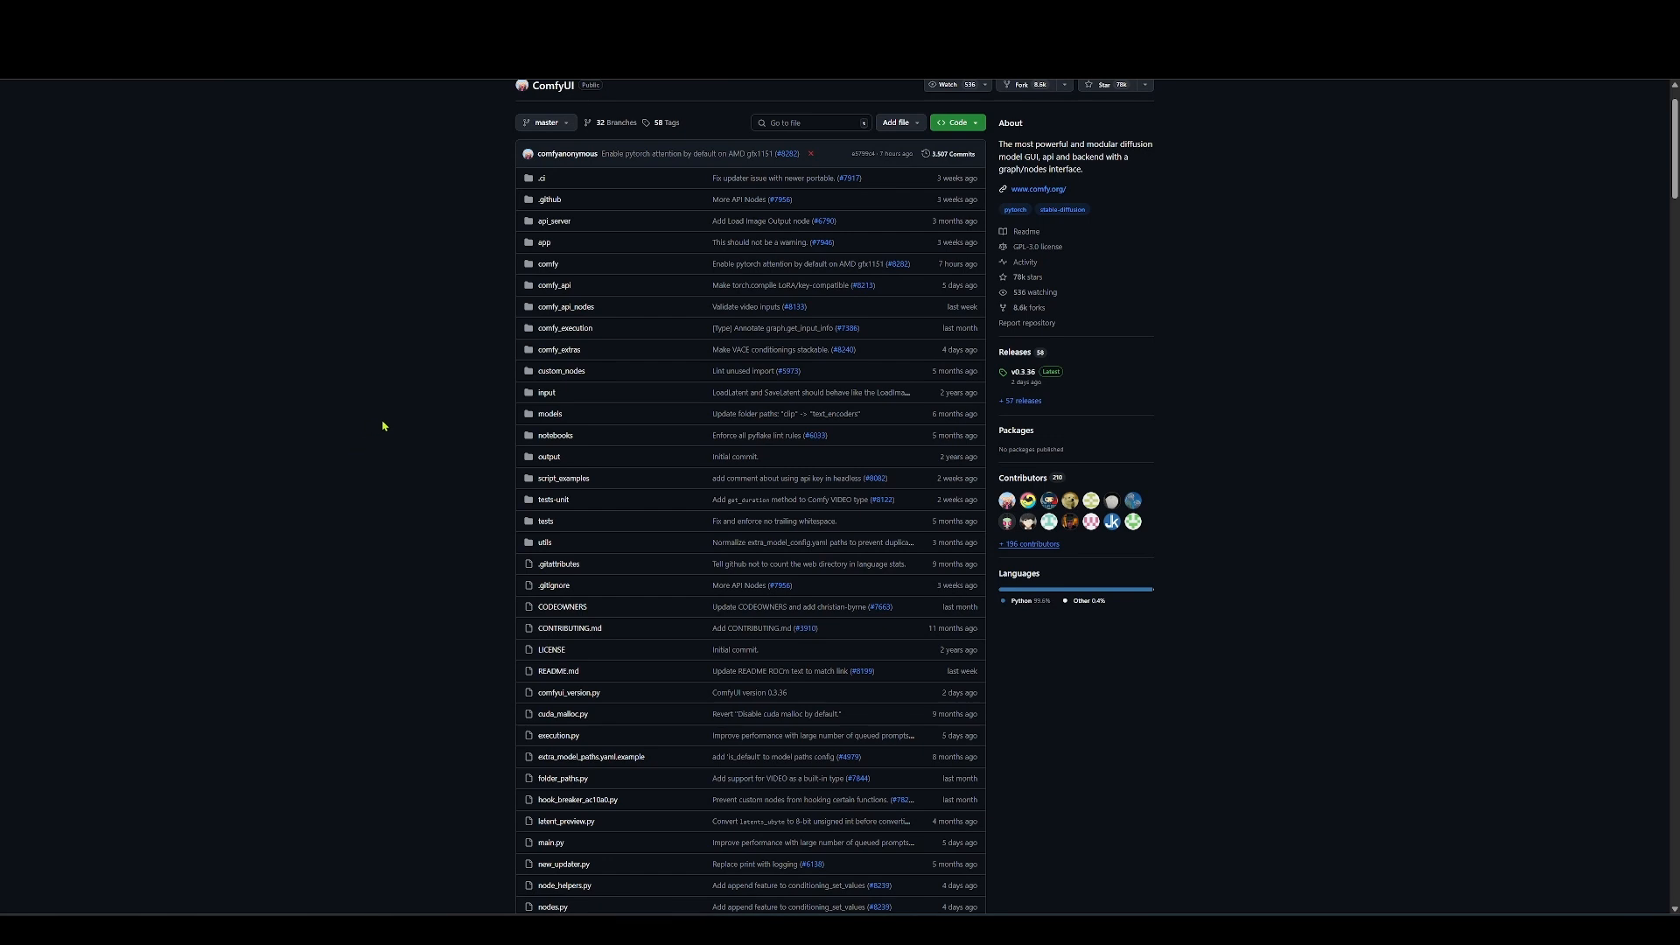
{"action": "scroll", "coordinate": [385, 427], "scroll_direction": "up", "scroll_amount": 1}
{"action": "scroll", "coordinate": [389, 423], "scroll_direction": "down", "scroll_amount": 13}
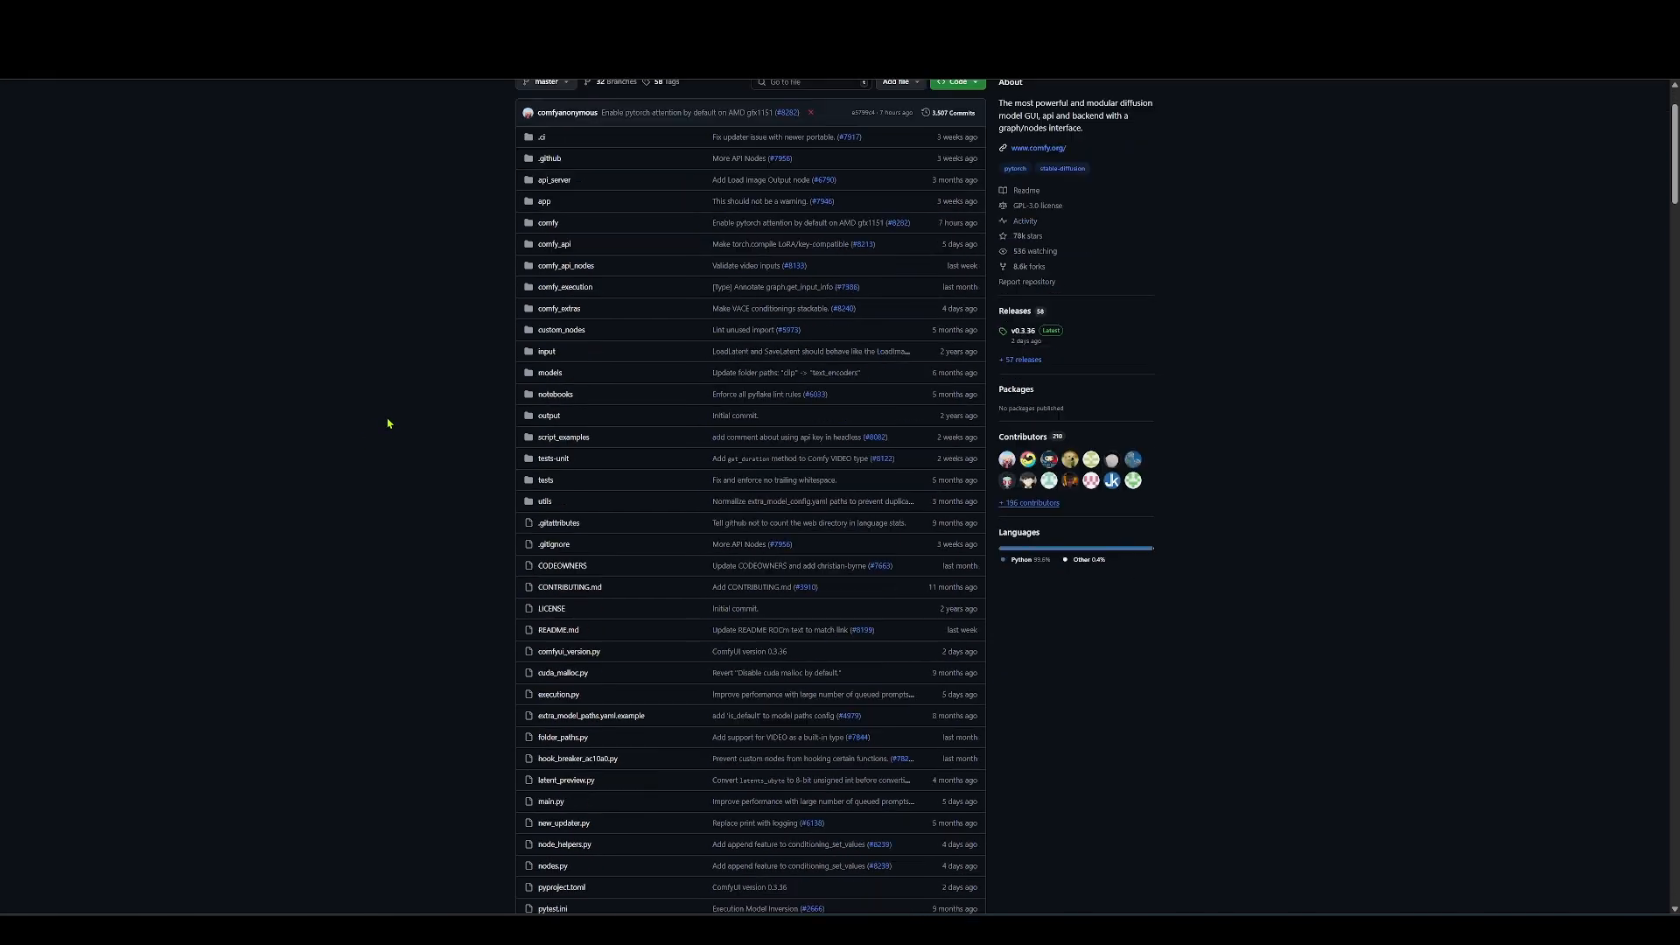
{"action": "scroll", "coordinate": [391, 418], "scroll_direction": "down", "scroll_amount": 7}
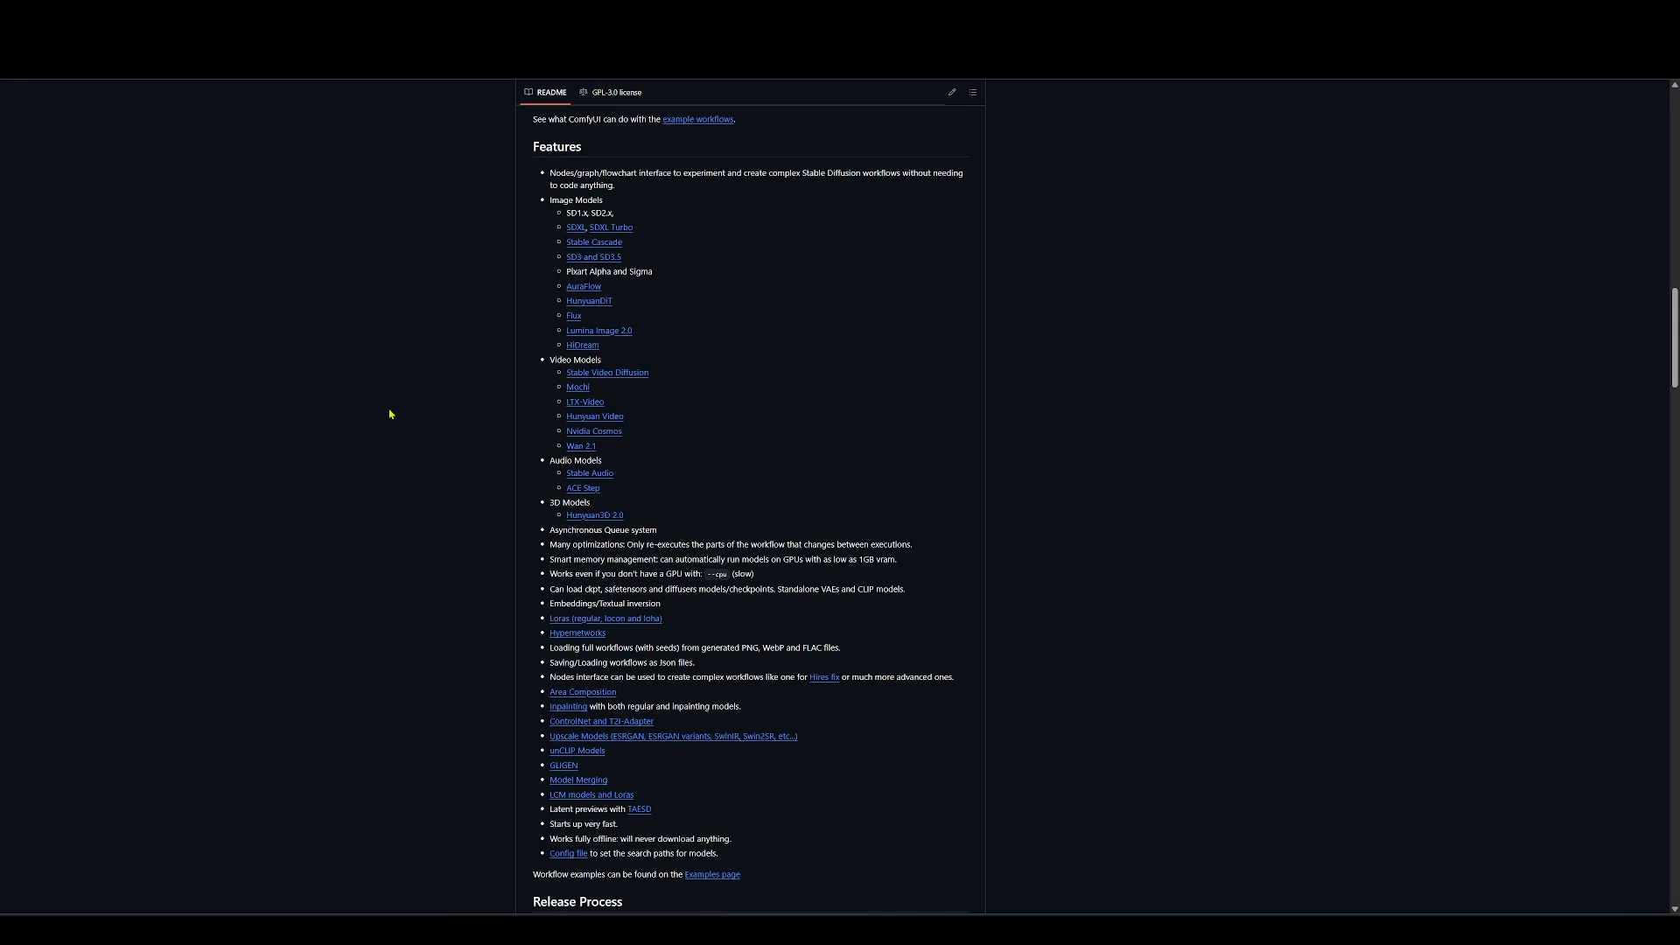
{"action": "scroll", "coordinate": [391, 414], "scroll_direction": "down", "scroll_amount": 8}
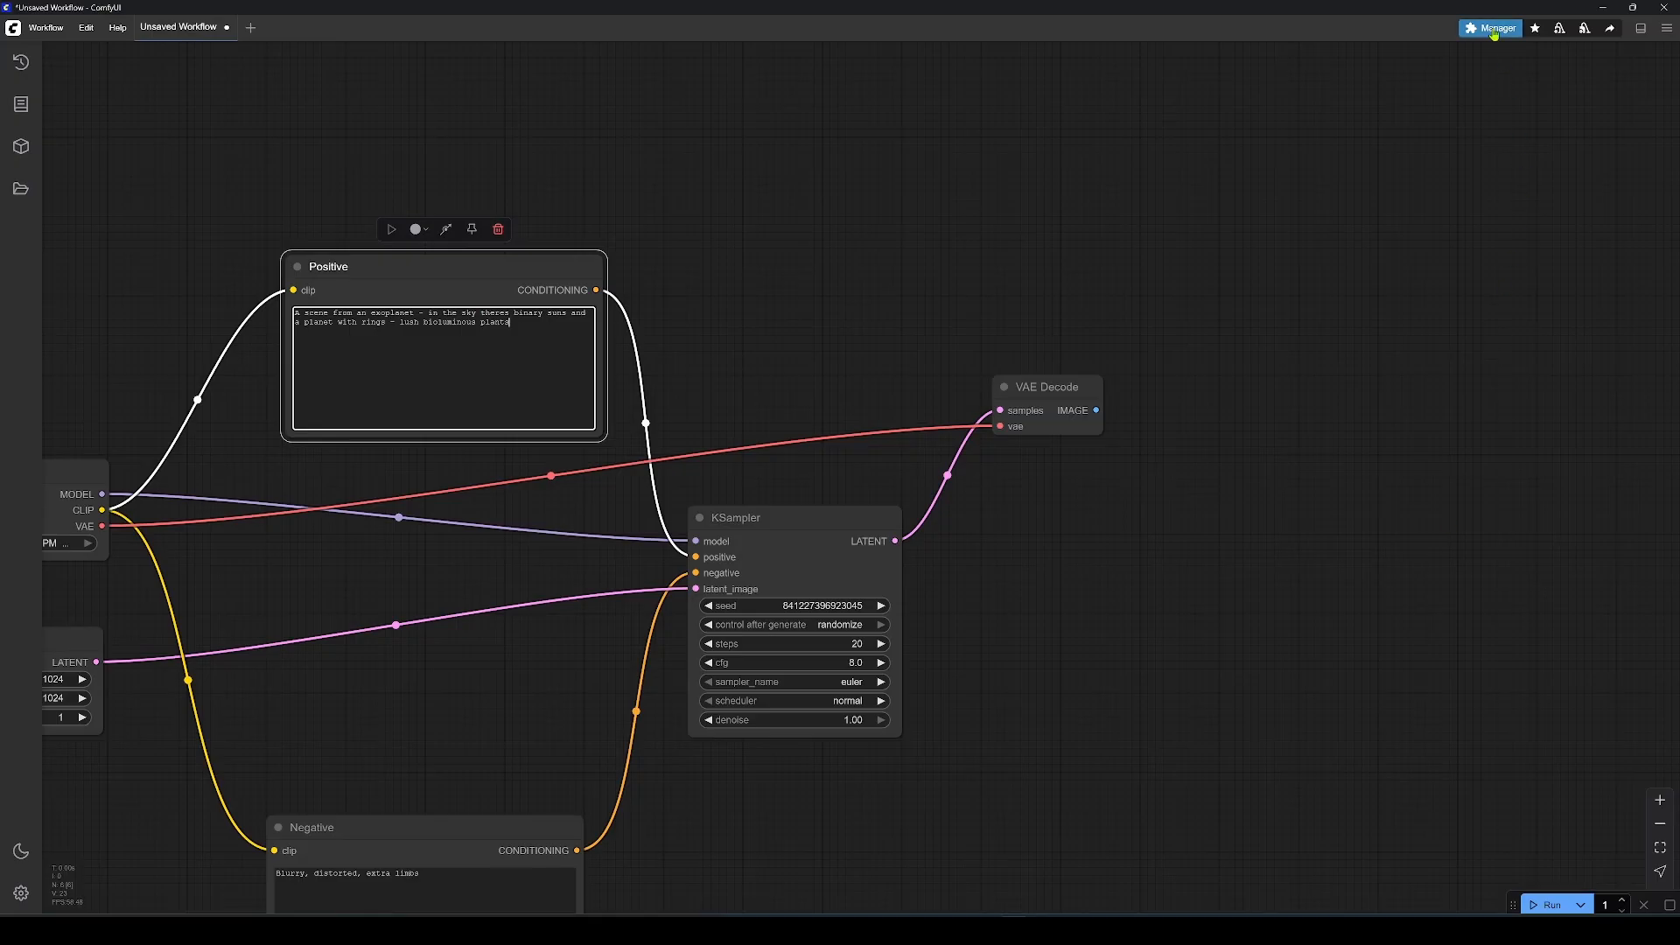
Browse the list of installable custom nodes in the ComfyUI Manager, then close the Manager
{"action": "left_click", "coordinate": [1494, 32]}
{"action": "key", "text": "ctrl+a"}
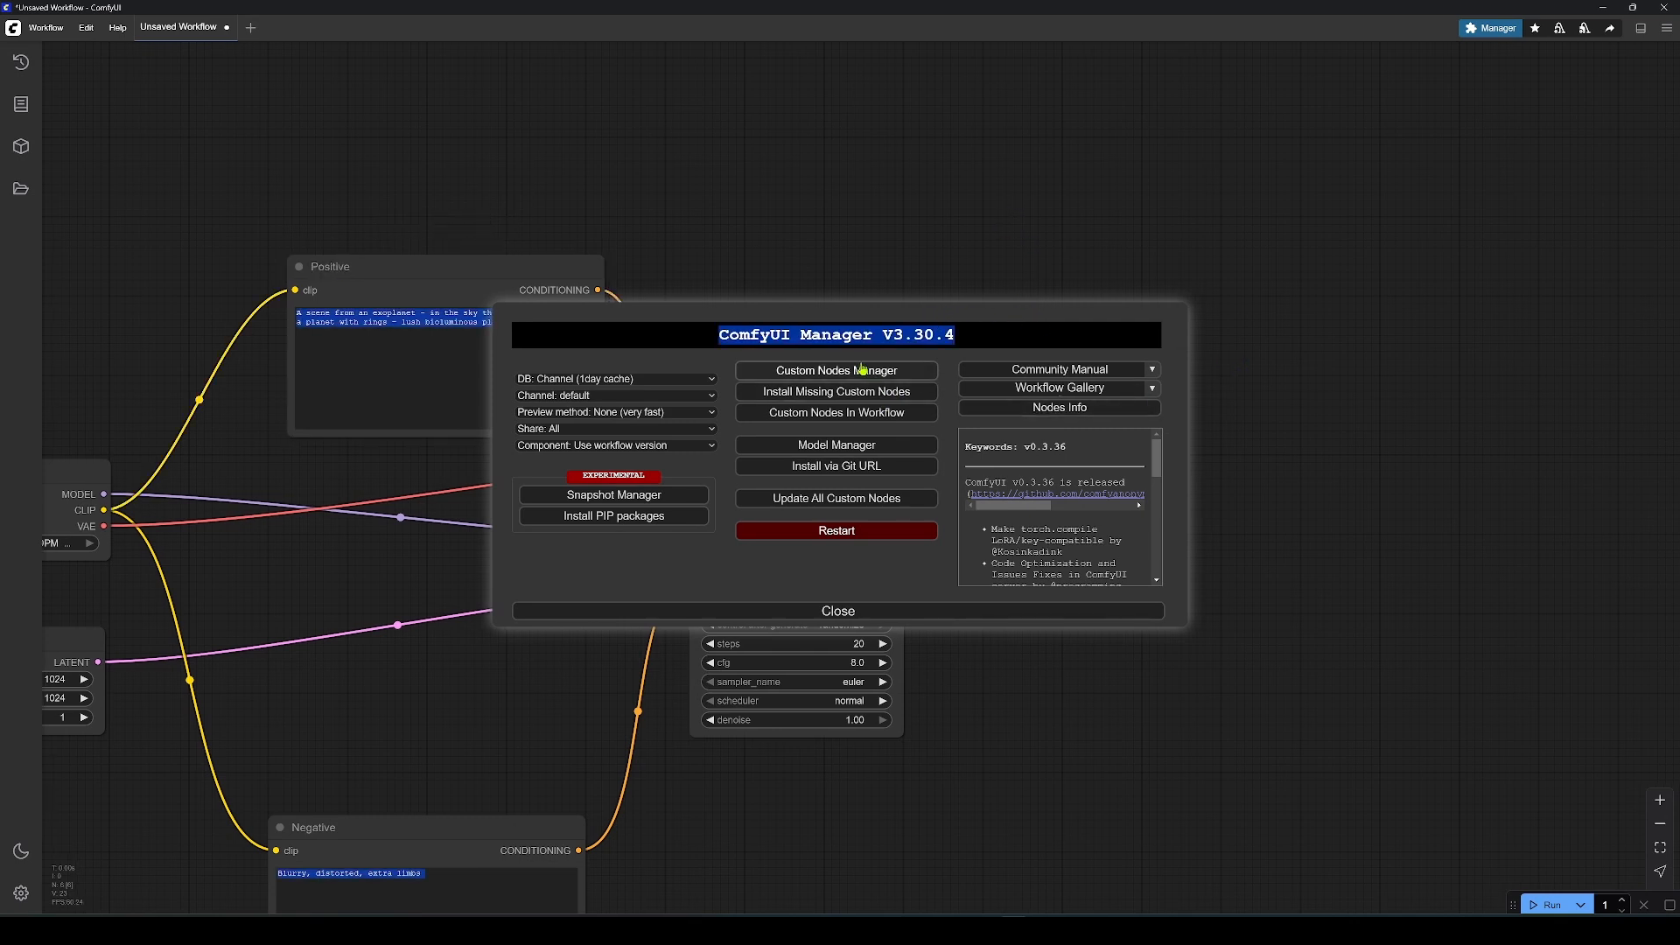
{"action": "left_click", "coordinate": [849, 369]}
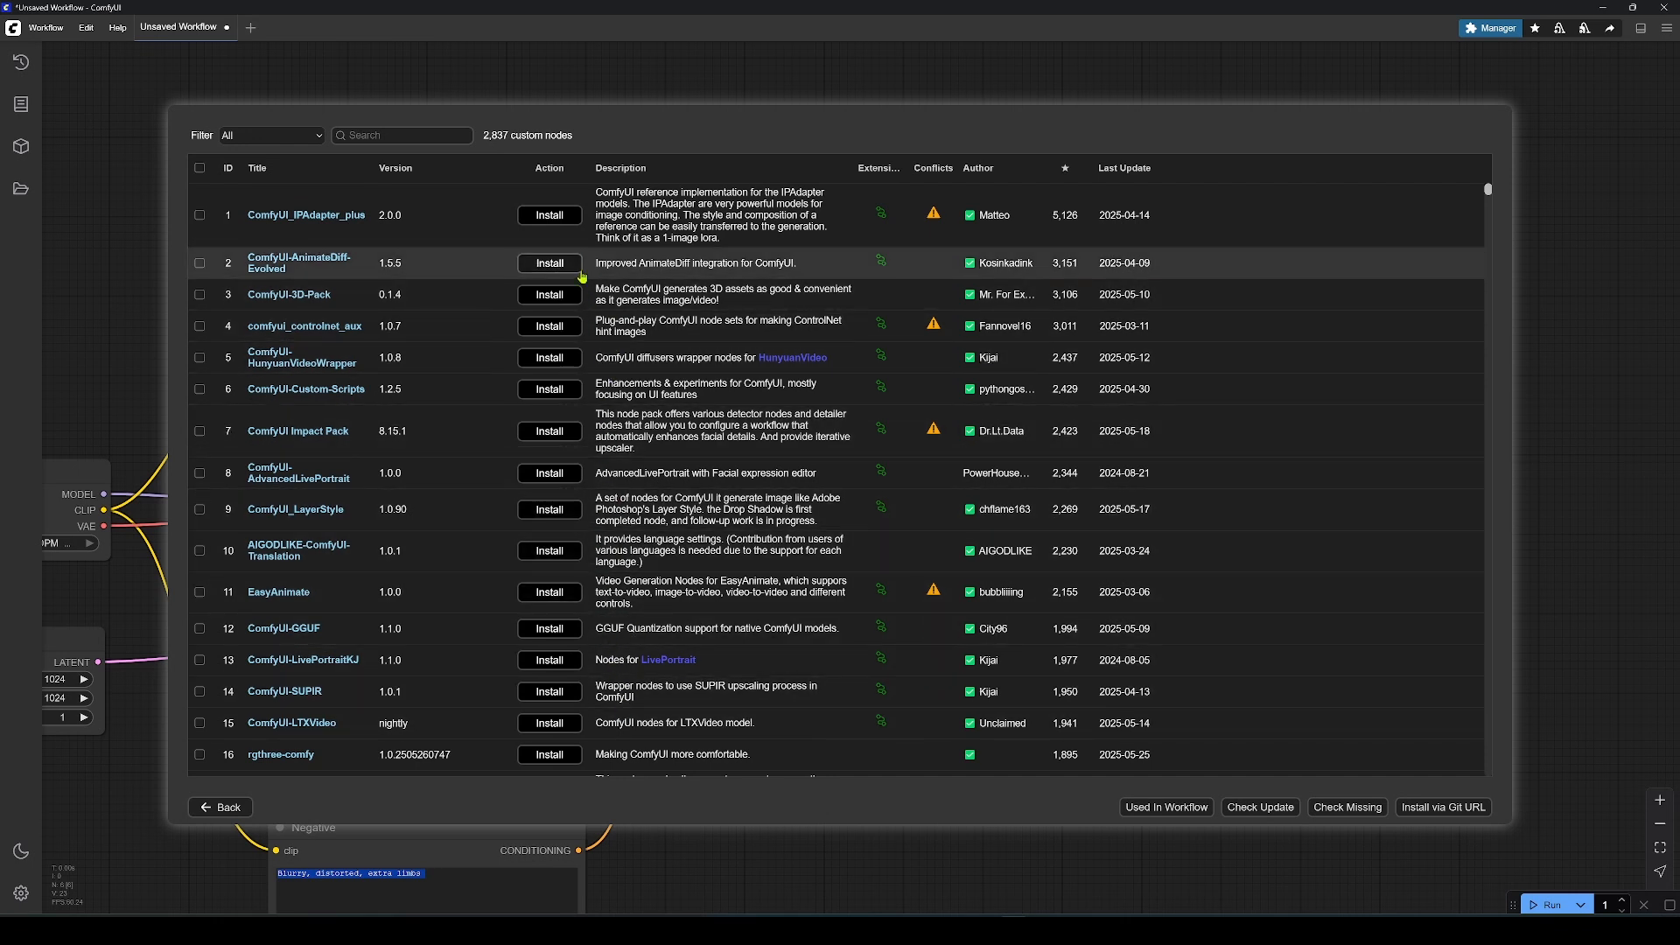
{"action": "scroll", "coordinate": [582, 276], "scroll_direction": "down", "scroll_amount": 7}
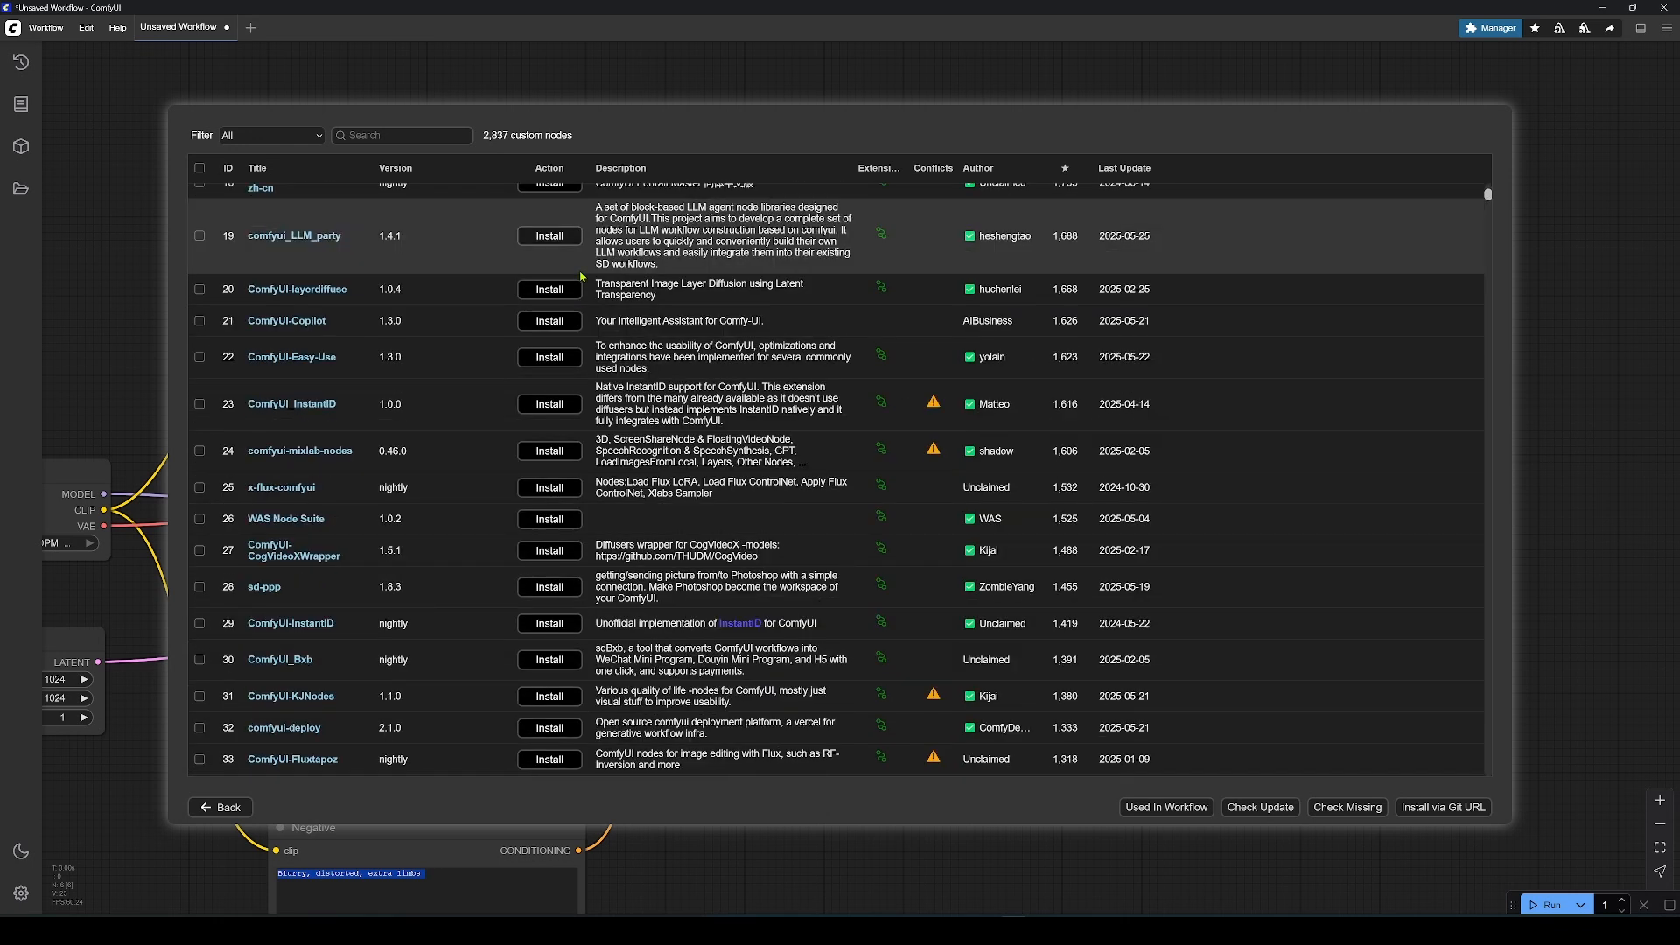
{"action": "scroll", "coordinate": [582, 276], "scroll_direction": "down", "scroll_amount": 3}
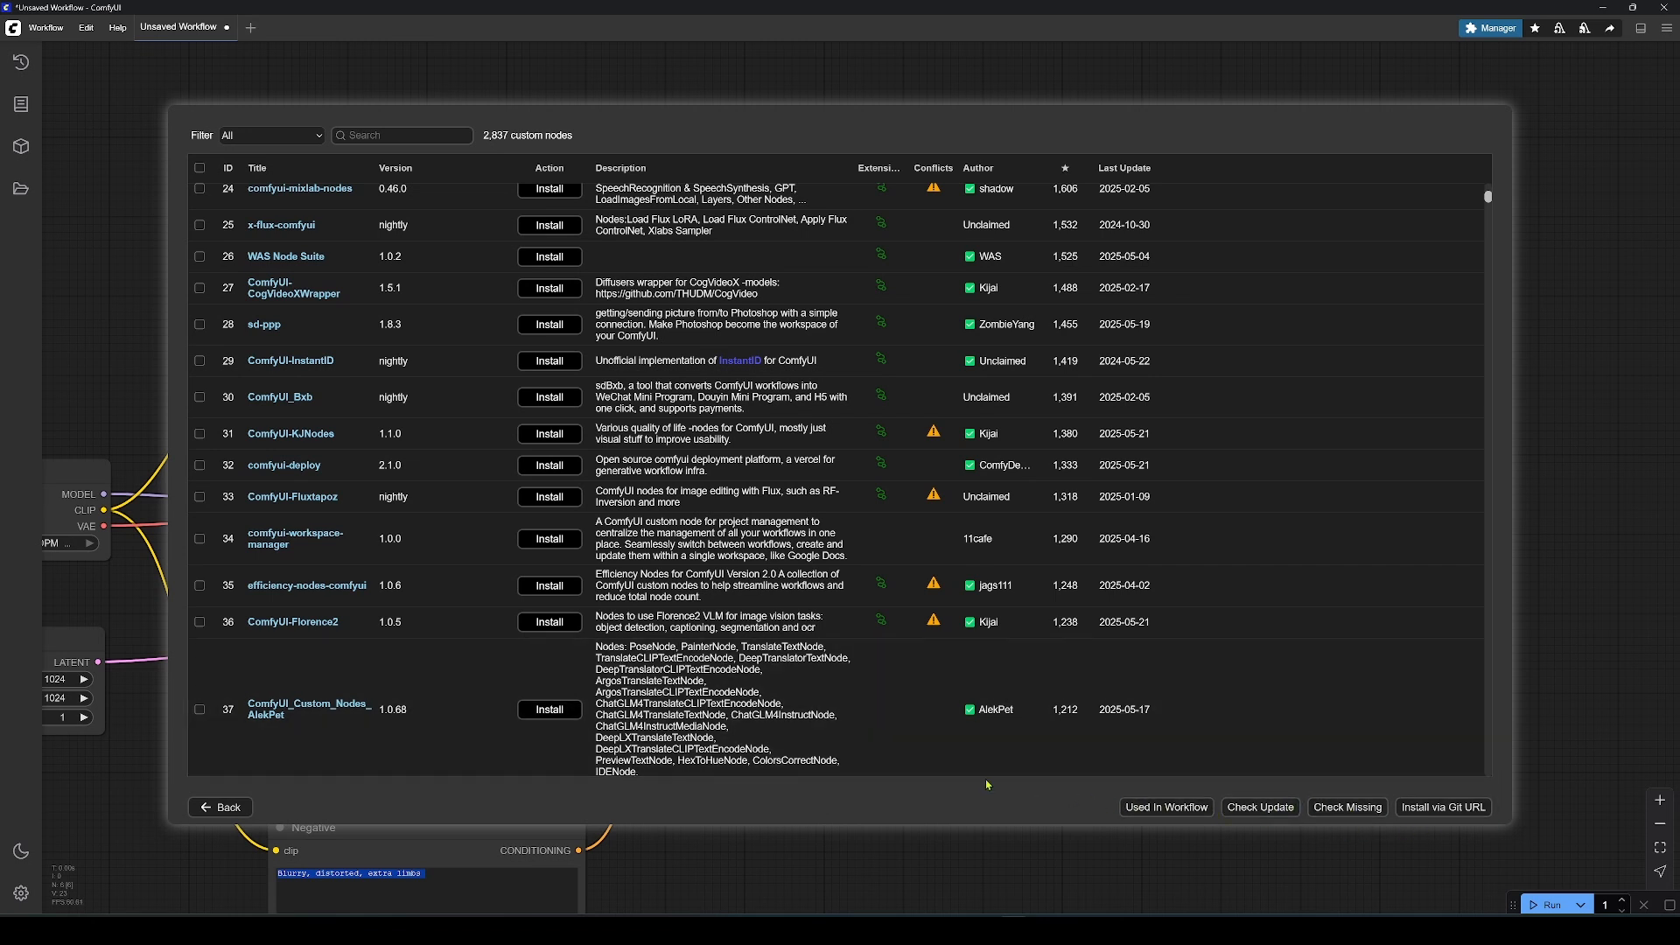
{"action": "scroll", "coordinate": [420, 501], "scroll_direction": "down", "scroll_amount": 8}
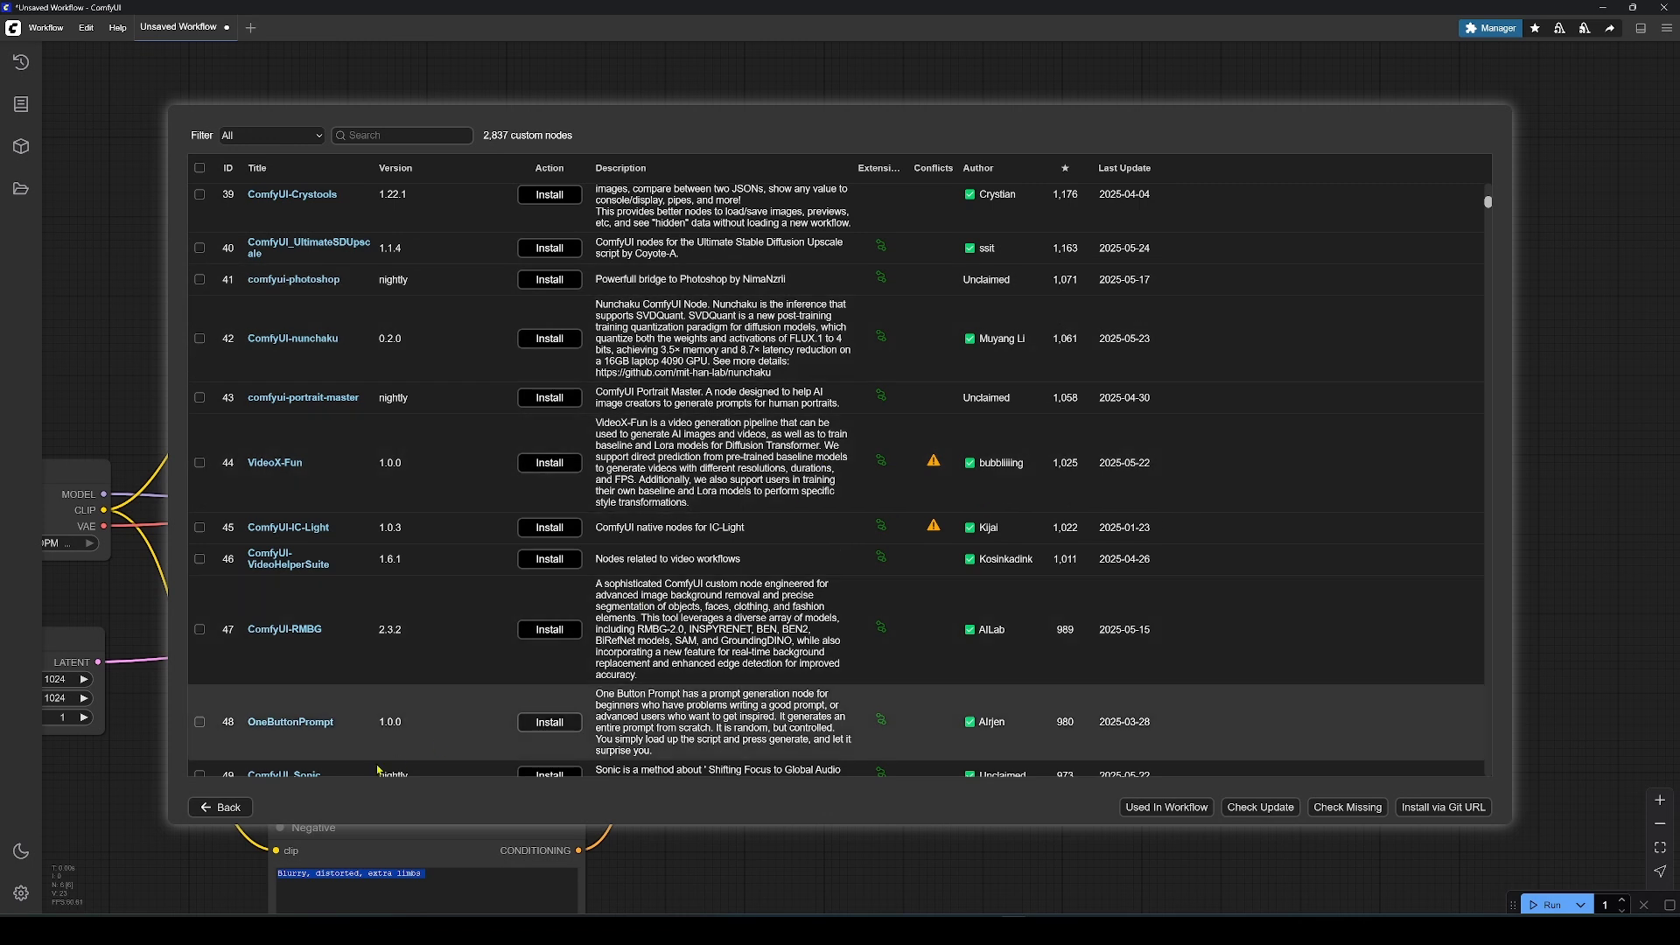
{"action": "left_click", "coordinate": [226, 808]}
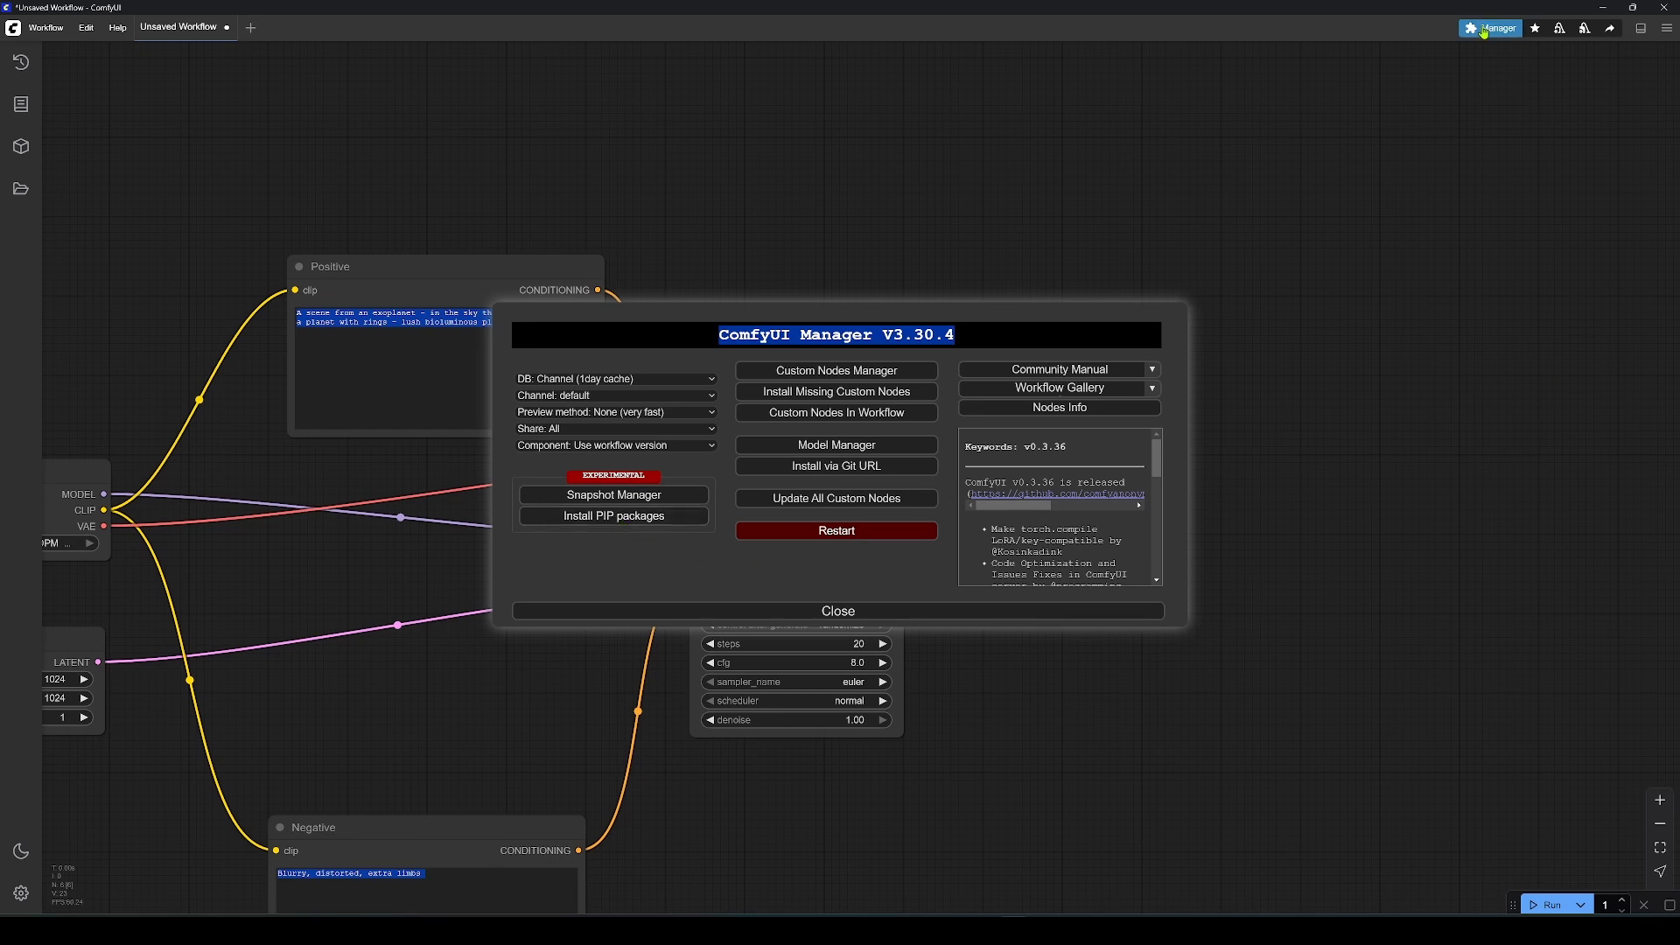
{"action": "left_click", "coordinate": [827, 610]}
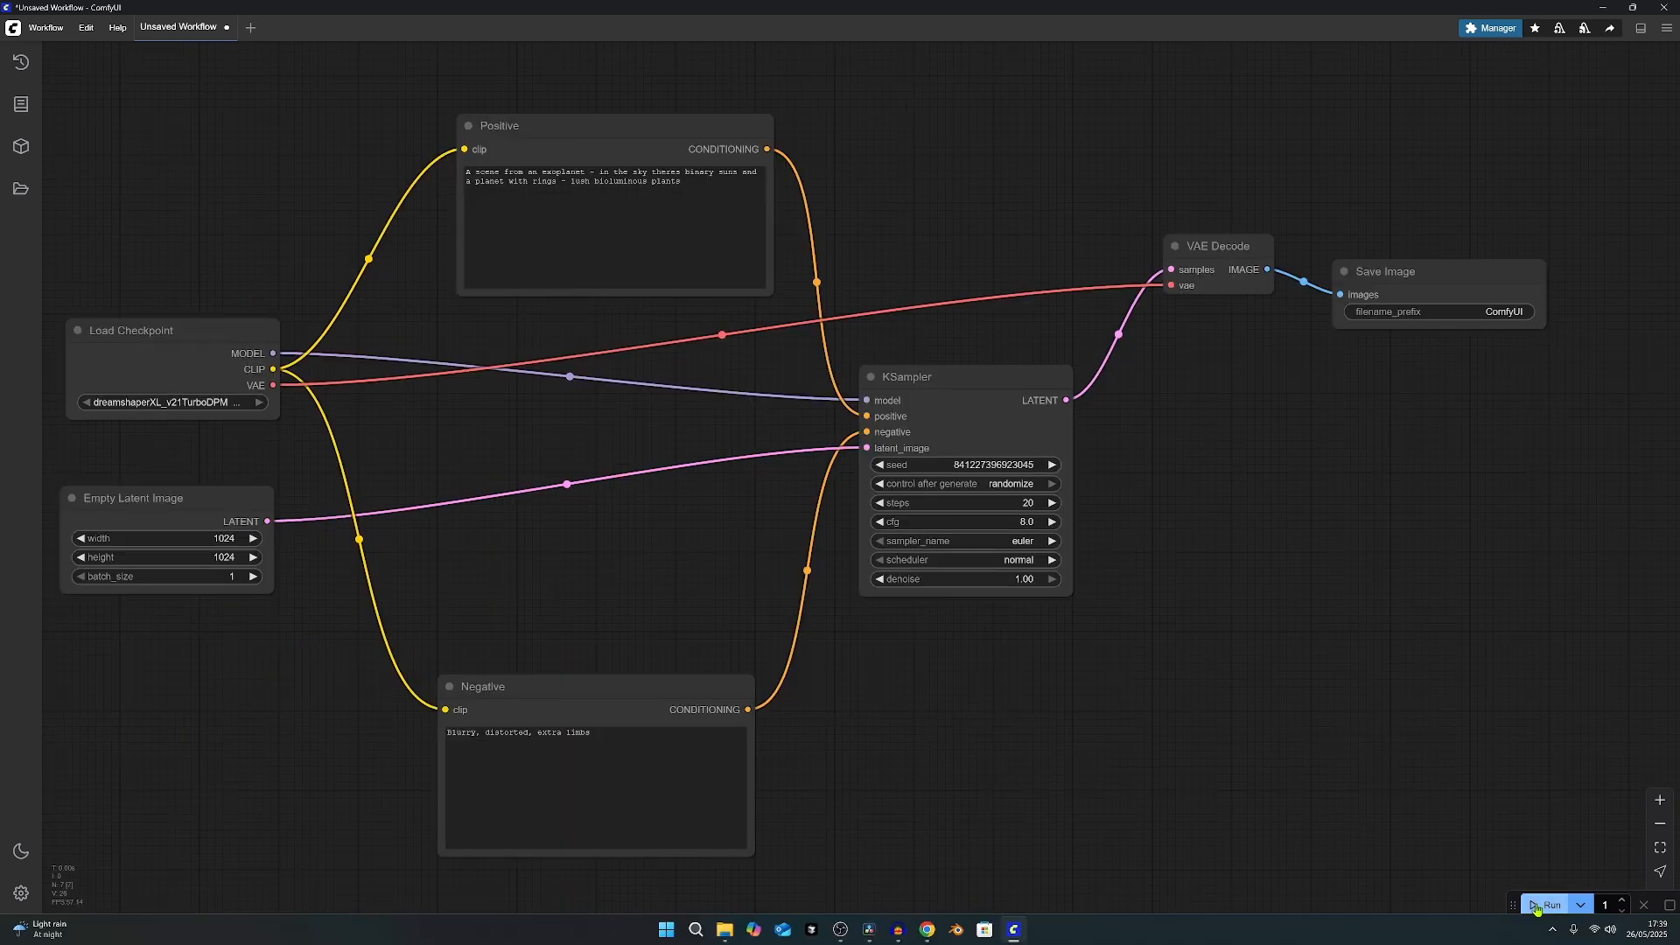
Run the text-to-image workflow with the exoplanet prompt and the DreamShaper XL checkpoint
{"action": "left_click", "coordinate": [1544, 904]}
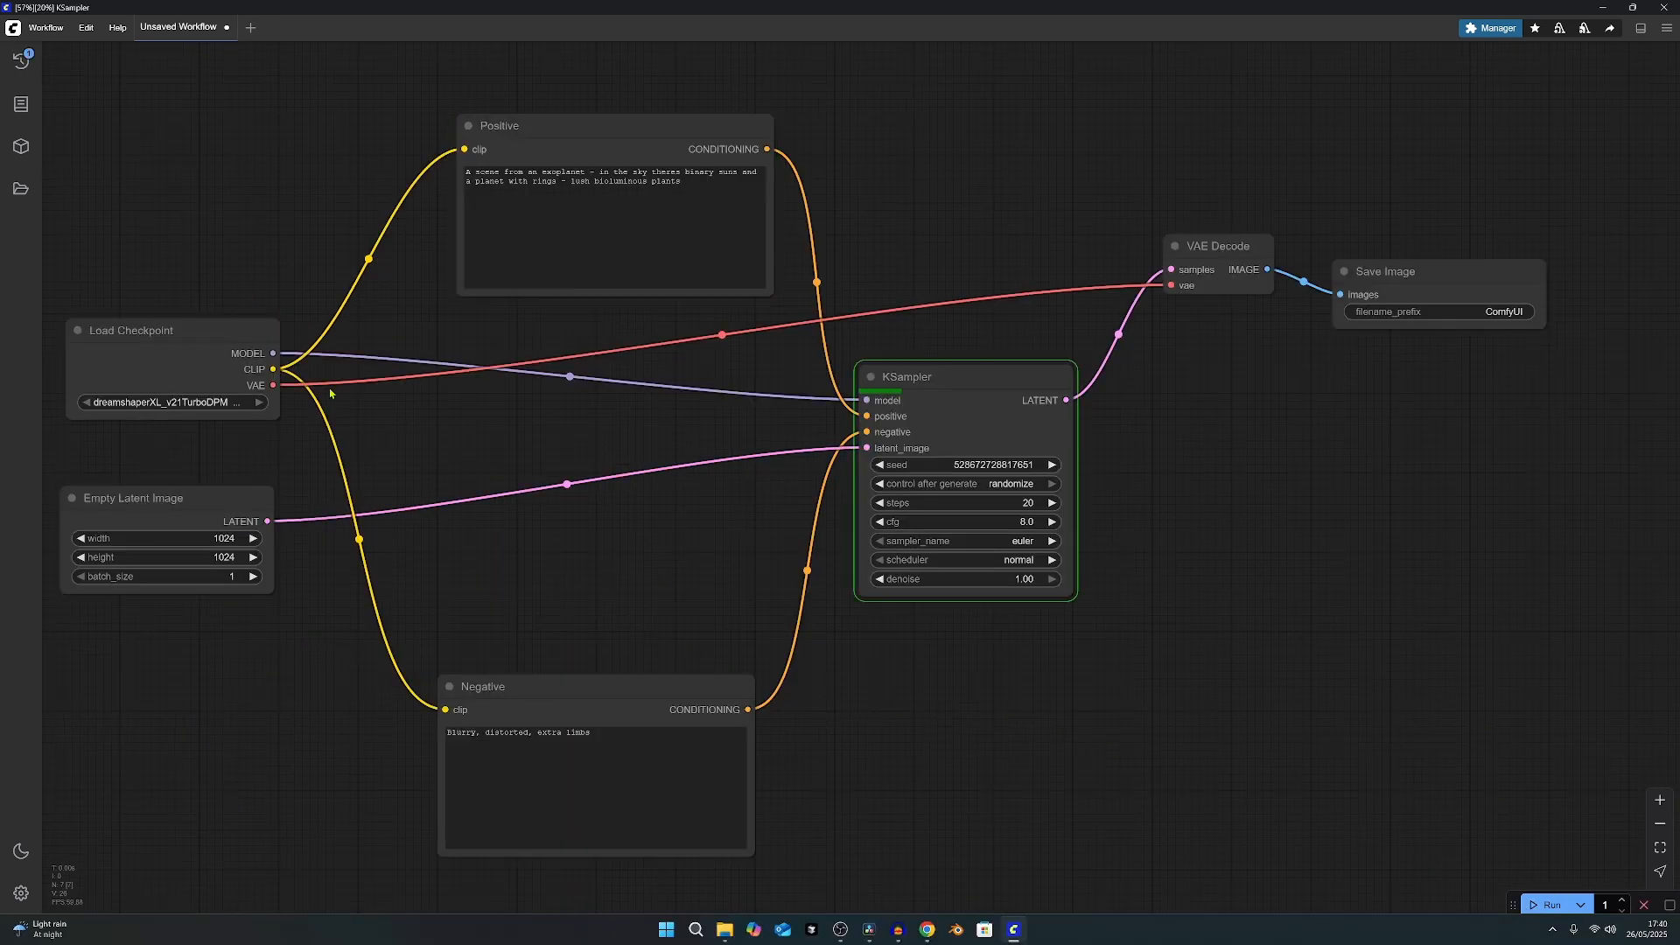
{"action": "left_click", "coordinate": [206, 324]}
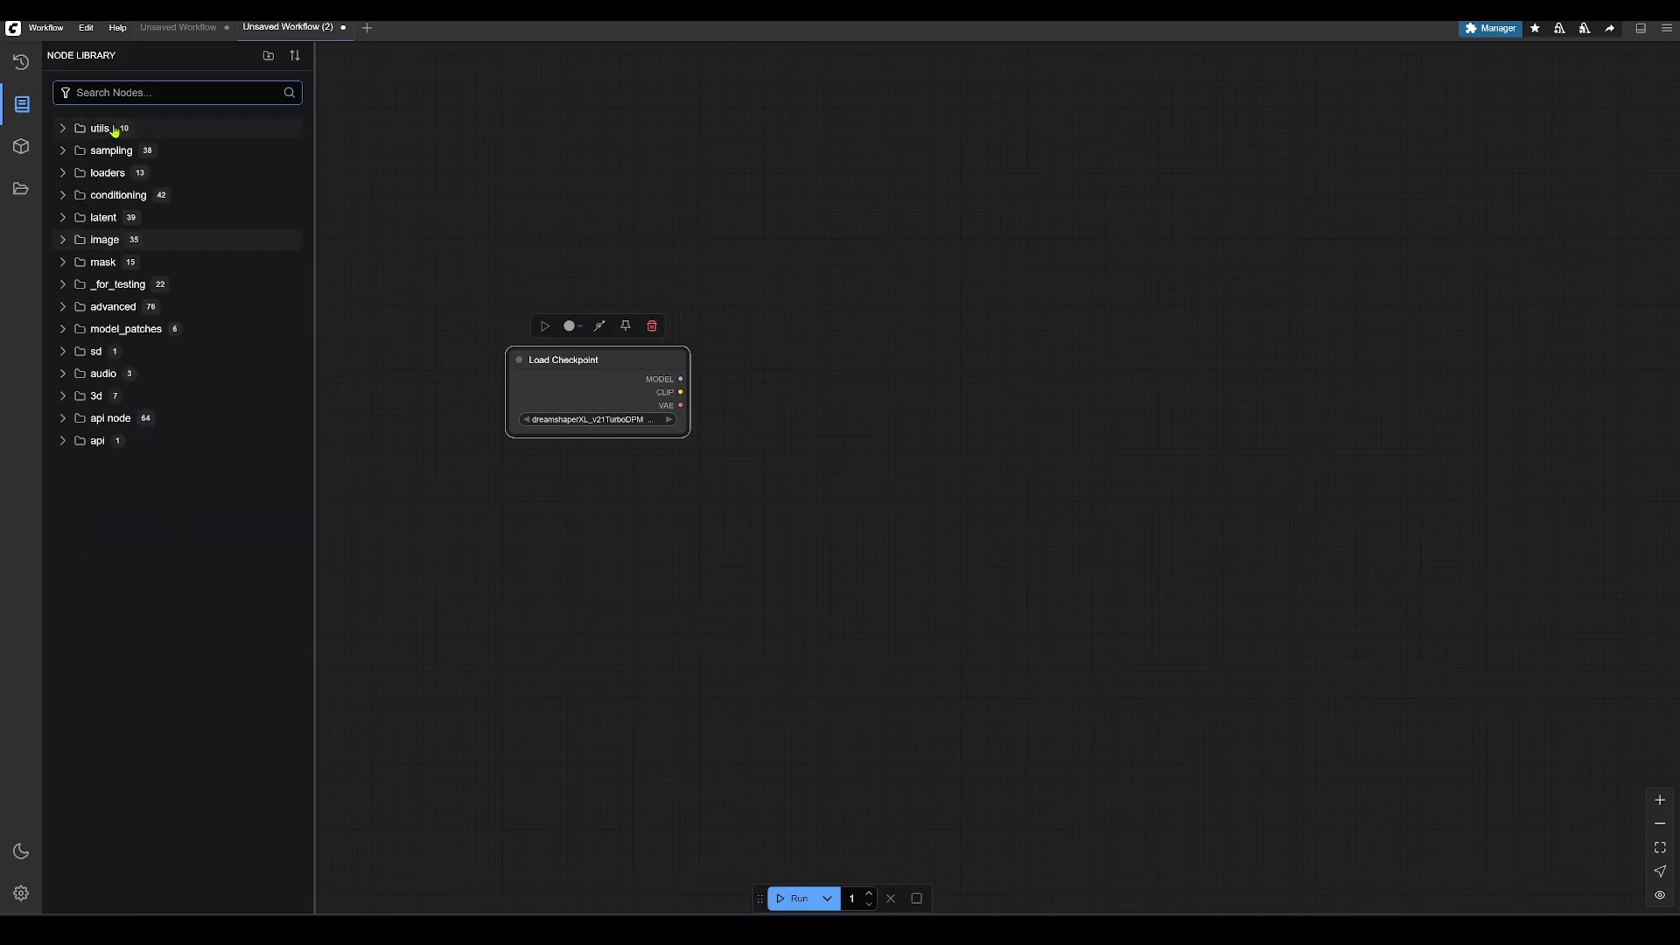
Search the node library for "empty" and pick the Empty Latent Image node for the workflow with Load Checkpoint
{"action": "type", "text": "mpty"}
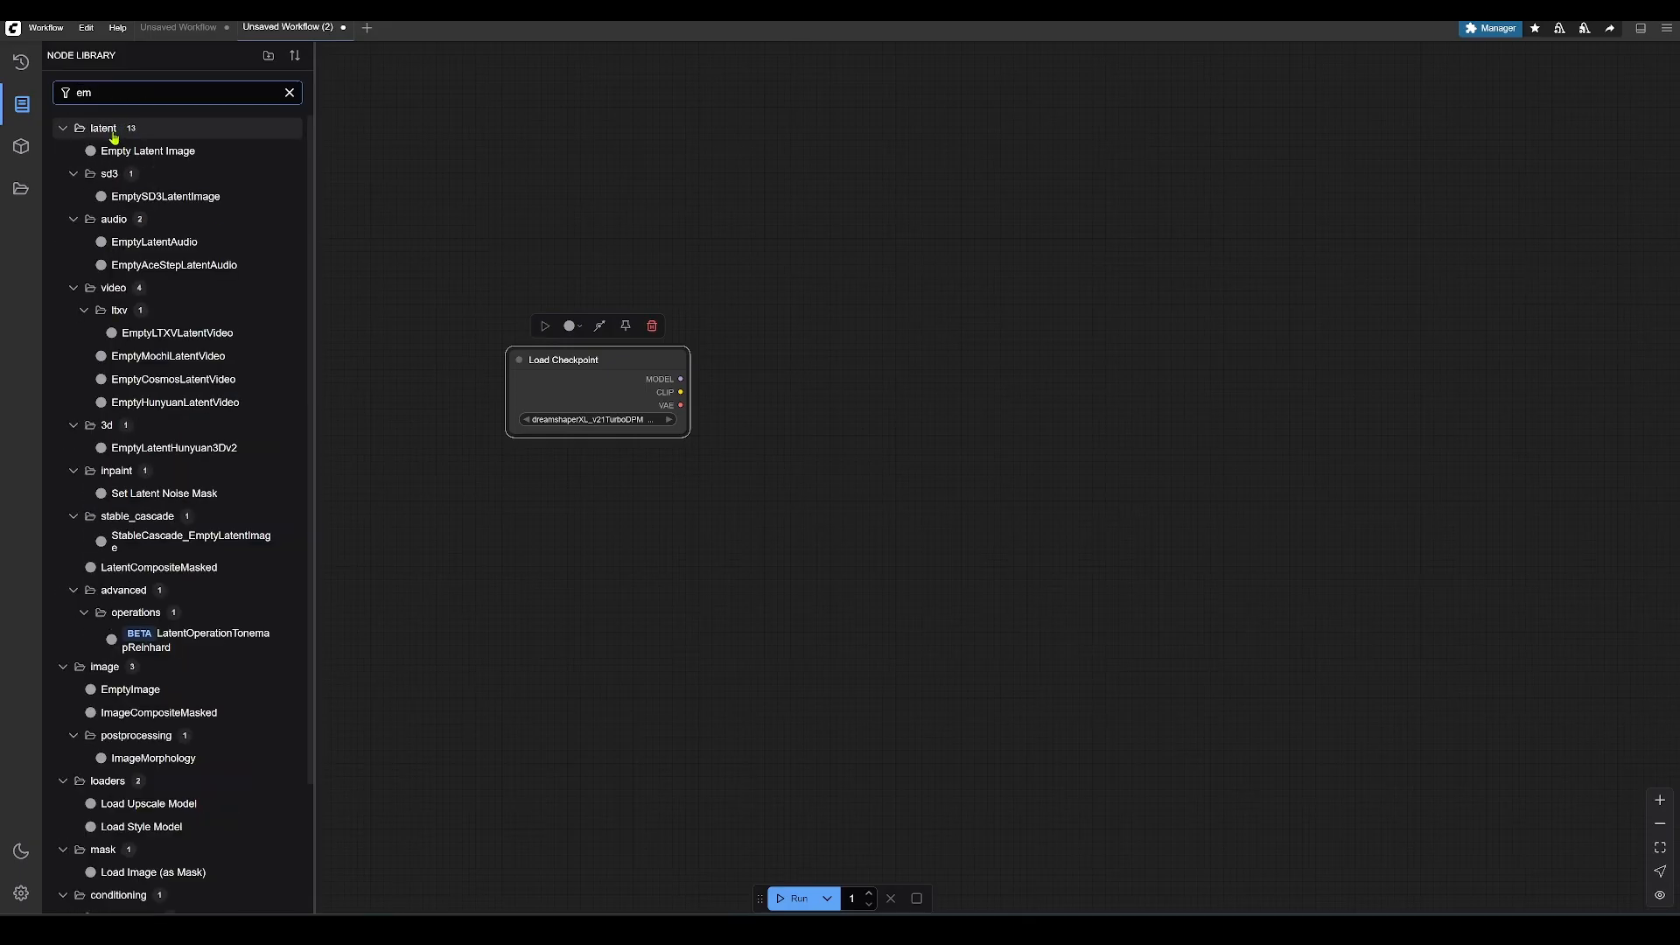
{"action": "left_click", "coordinate": [131, 150]}
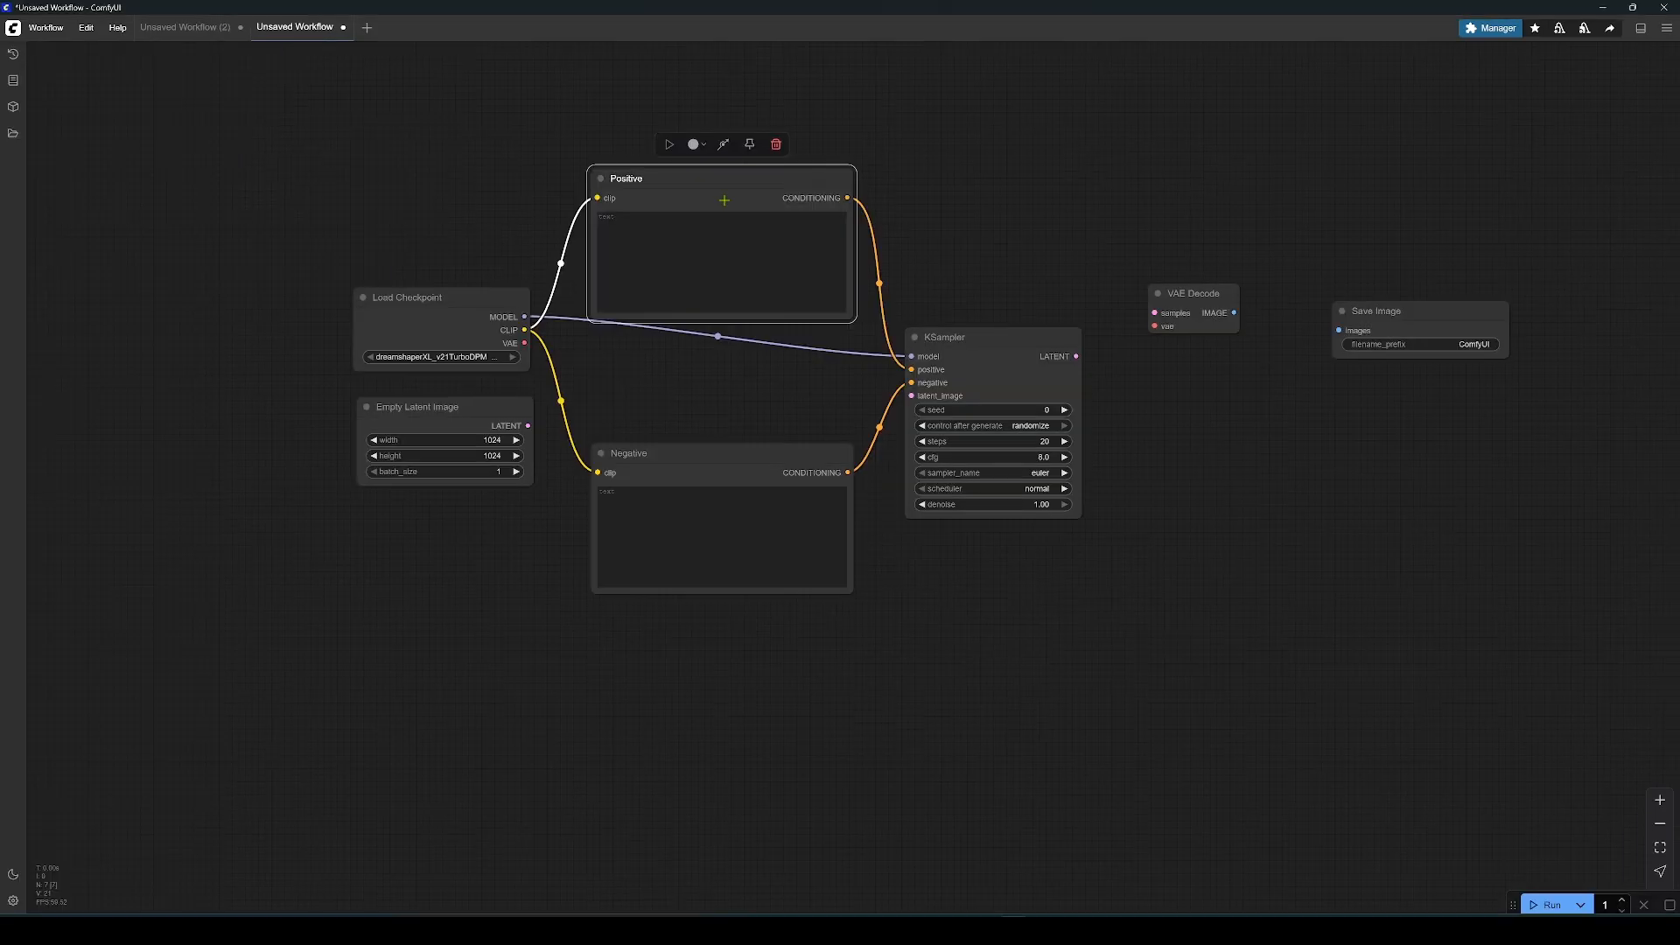
Rearrange the Positive, Negative, VAE Decode and Save Image nodes and connect Empty Latent Image's LATENT output to the KSampler's latent_image input
{"action": "left_click_drag", "start_coordinate": [725, 201], "coordinate": [744, 188]}
{"action": "left_click_drag", "start_coordinate": [725, 453], "coordinate": [744, 384]}
{"action": "left_click_drag", "start_coordinate": [1196, 293], "coordinate": [1001, 254]}
{"action": "left_click_drag", "start_coordinate": [1450, 311], "coordinate": [1248, 317]}
{"action": "left_click_drag", "start_coordinate": [528, 425], "coordinate": [912, 395]}
{"action": "left_click_drag", "start_coordinate": [743, 383], "coordinate": [726, 523]}
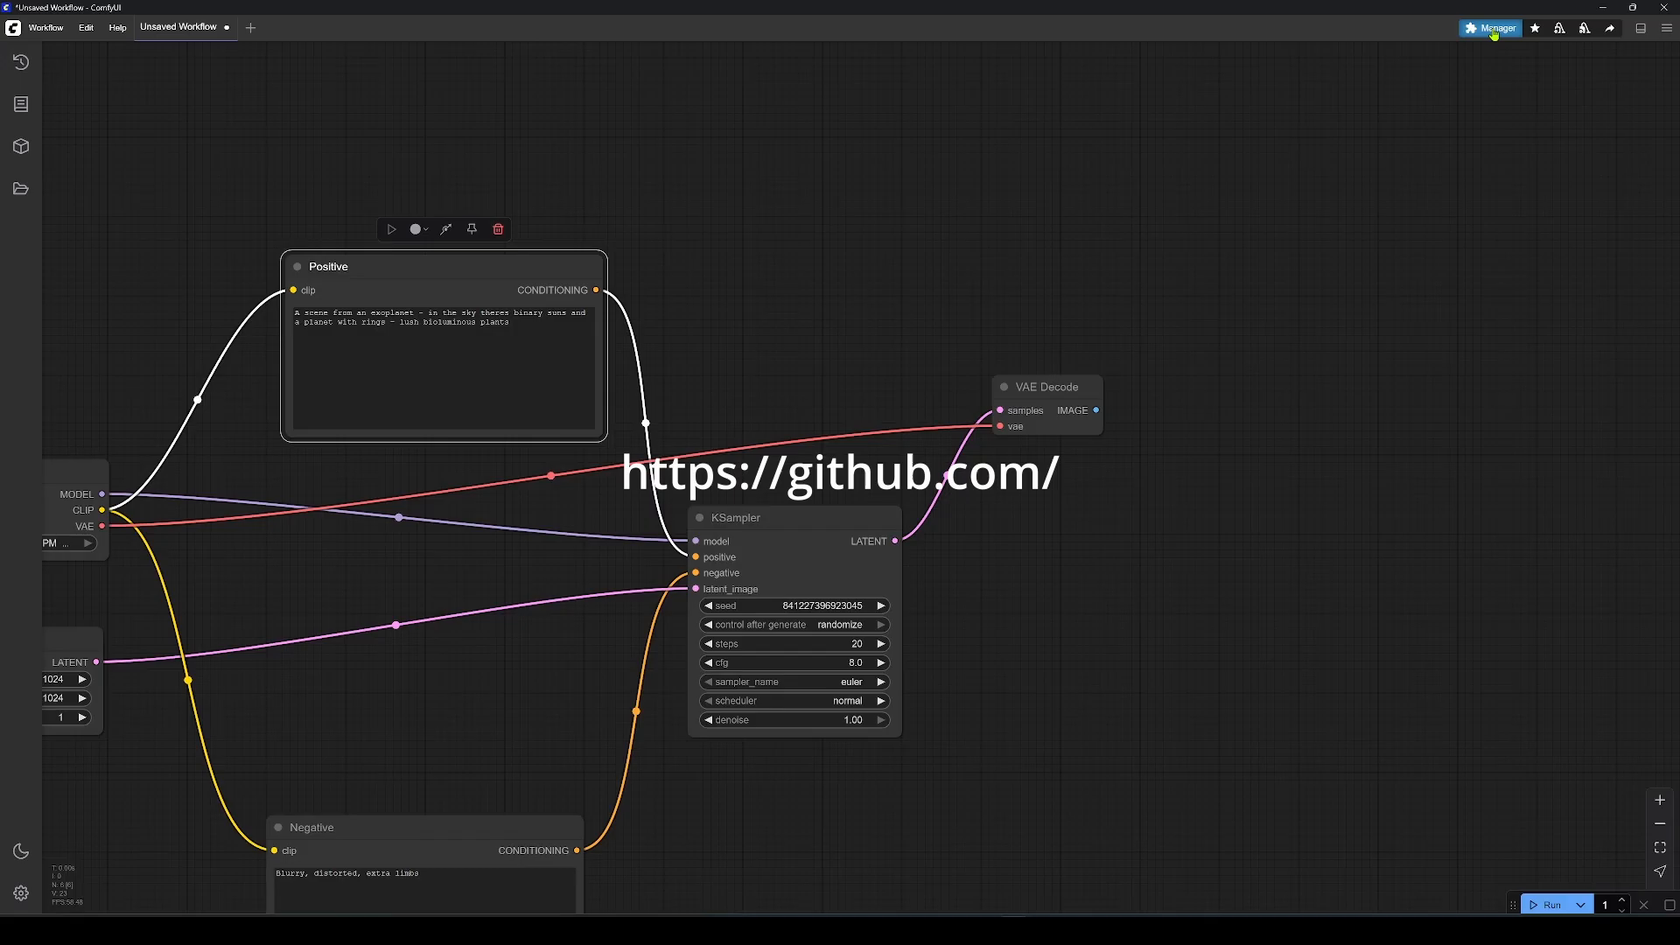
Open the ComfyUI Manager from the exoplanet workflow
{"action": "left_click", "coordinate": [1490, 28]}
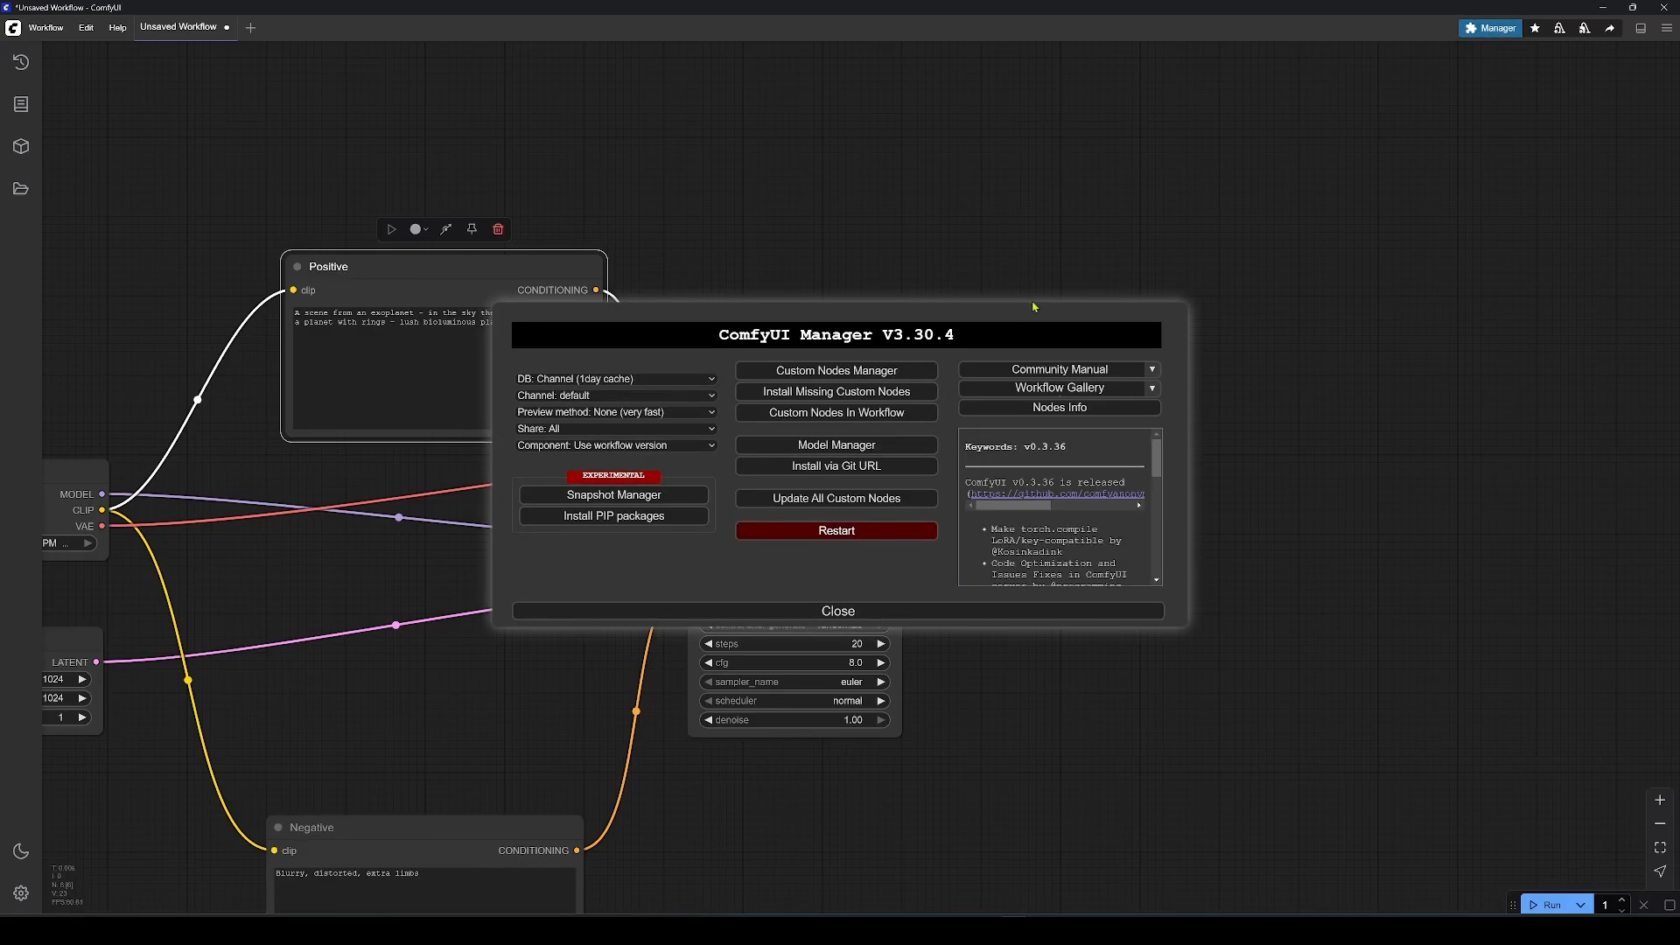